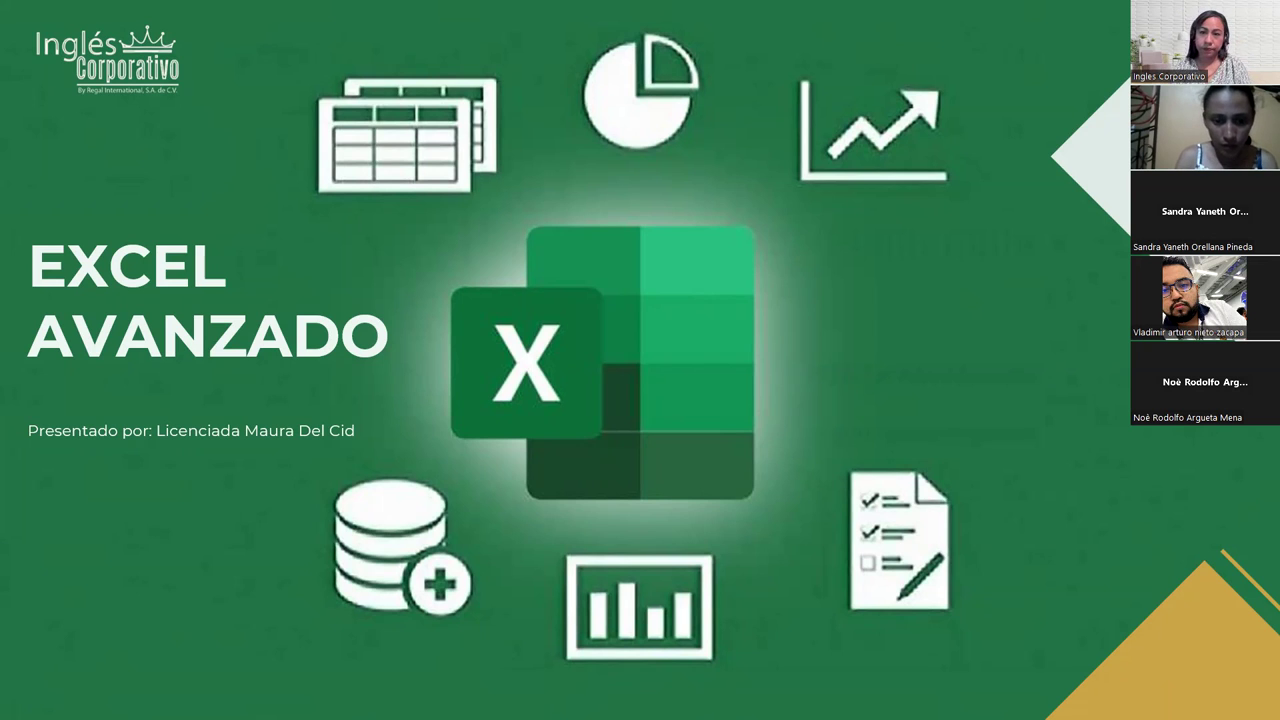
Advance the slideshow from the EXCEL AVANZADO title past Sesión 8 toward the Agenda slide
{"action": "key", "text": "Right"}
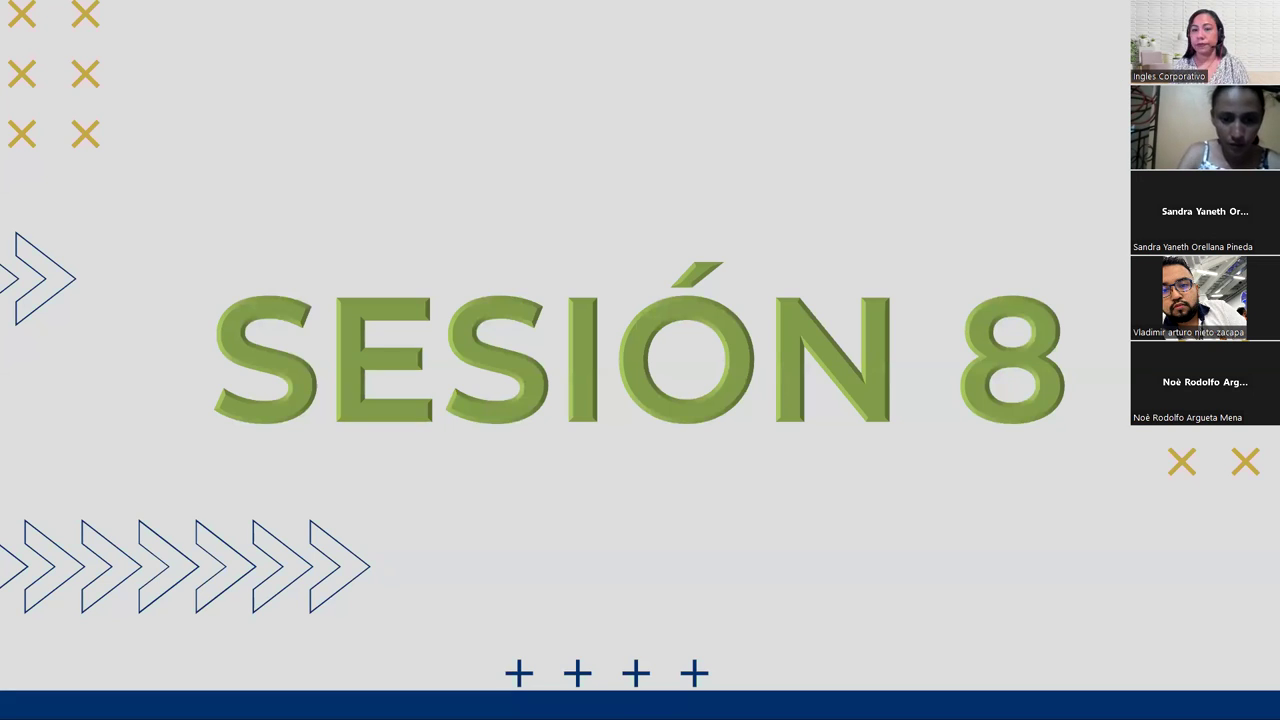
{"action": "key", "text": "Right"}
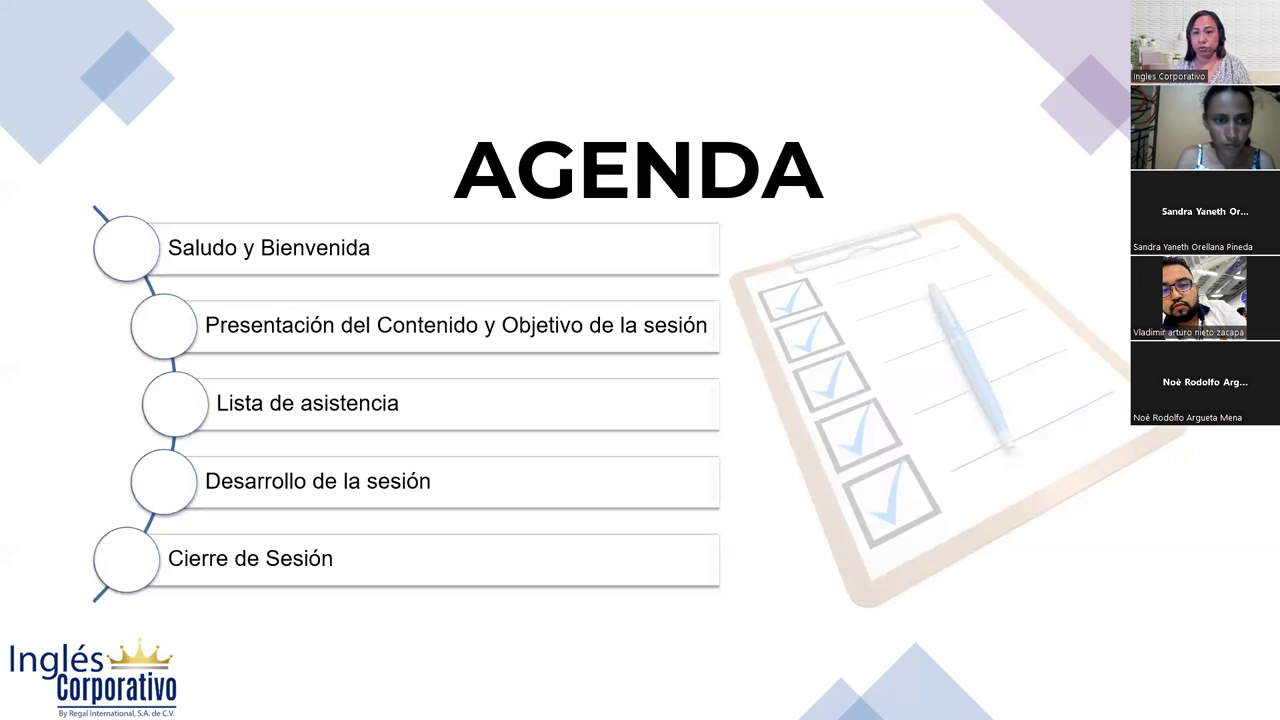
Step through the Contenido and Objetivo Sesión 8 slides to reach Búsqueda Avanzada
{"action": "key", "text": "Right"}
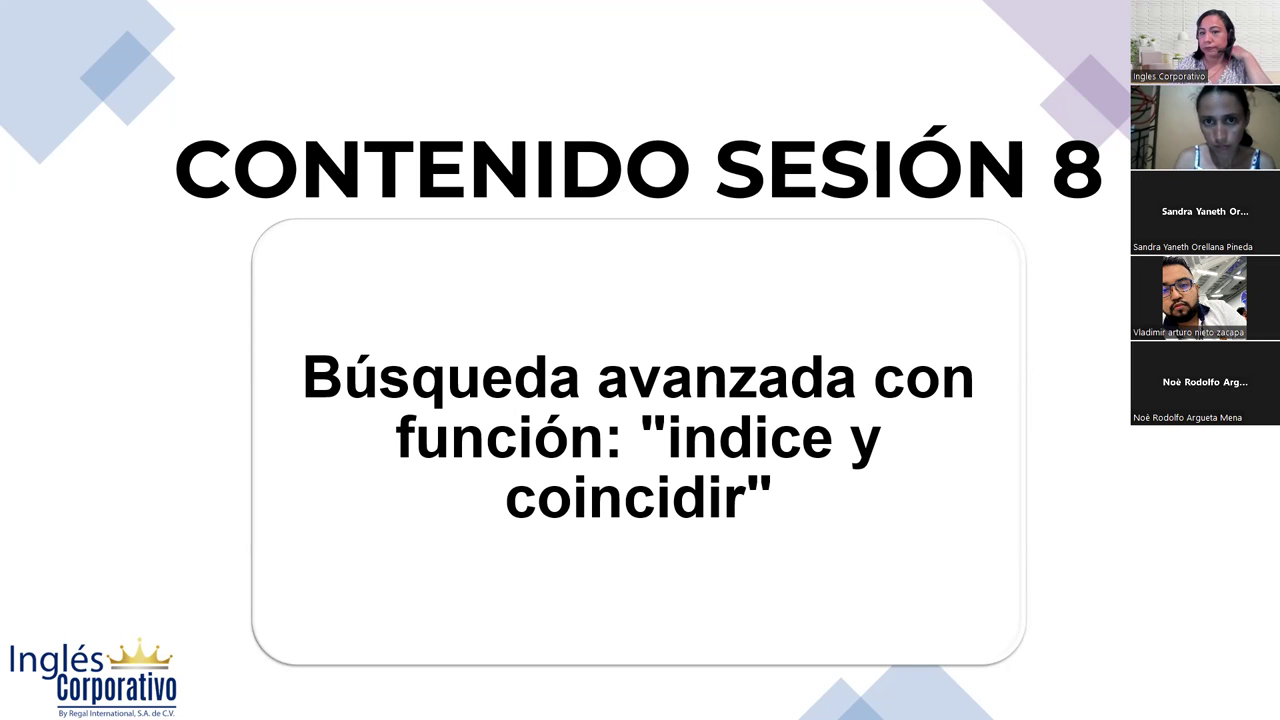
{"action": "key", "text": "Right"}
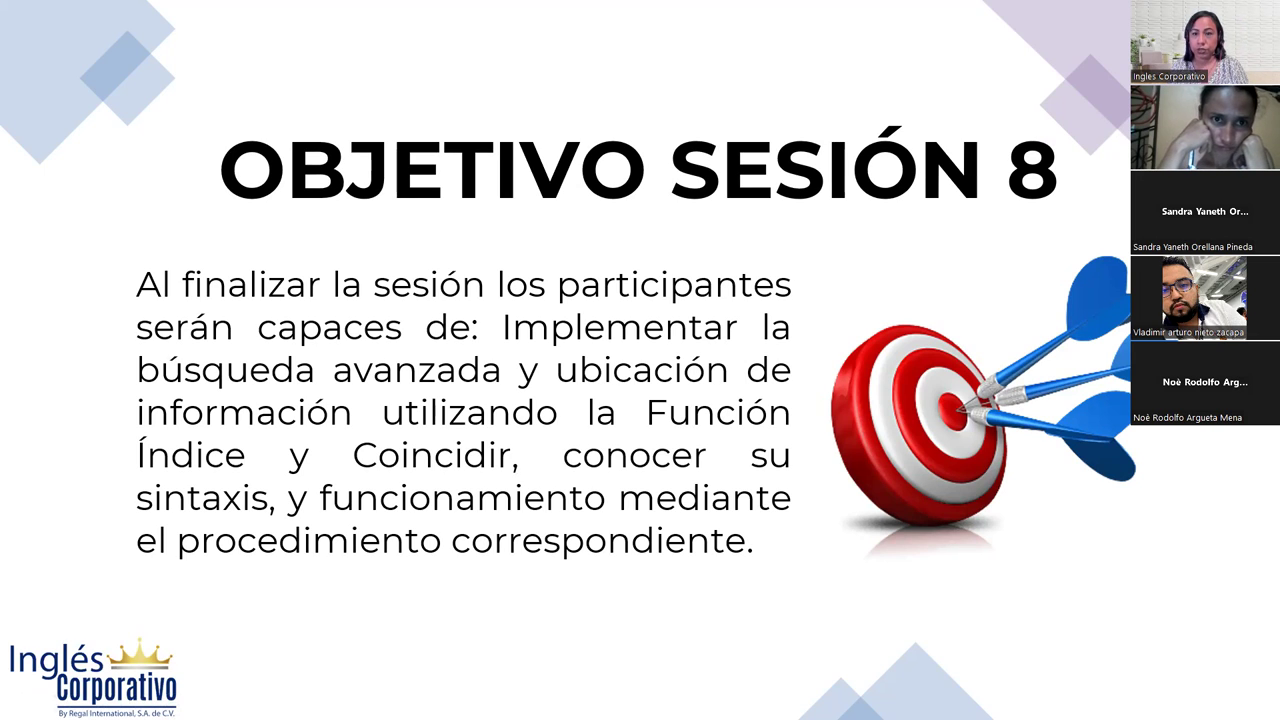
{"action": "key", "text": "Right"}
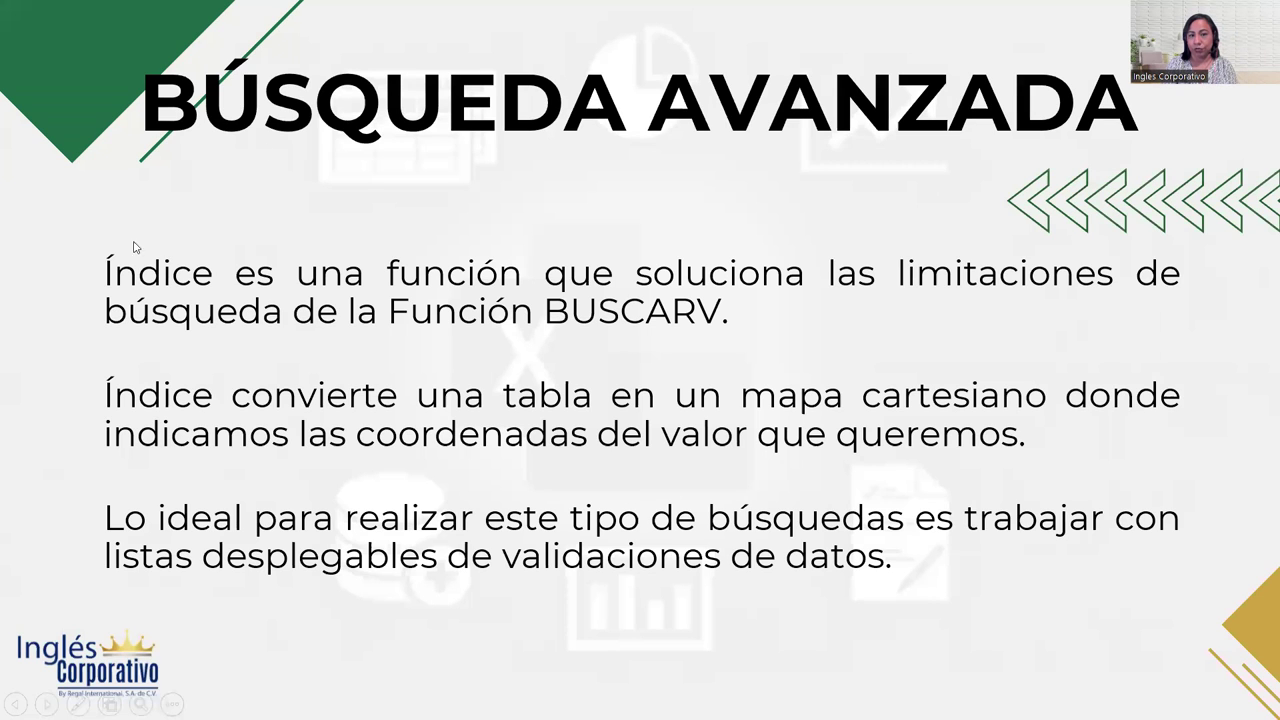
Show the 'Función INDICE en forma de REFERENCIA' slide with its Referencia, Núm_fila, Núm_columna and Núm_área arguments
{"action": "key", "text": "Right"}
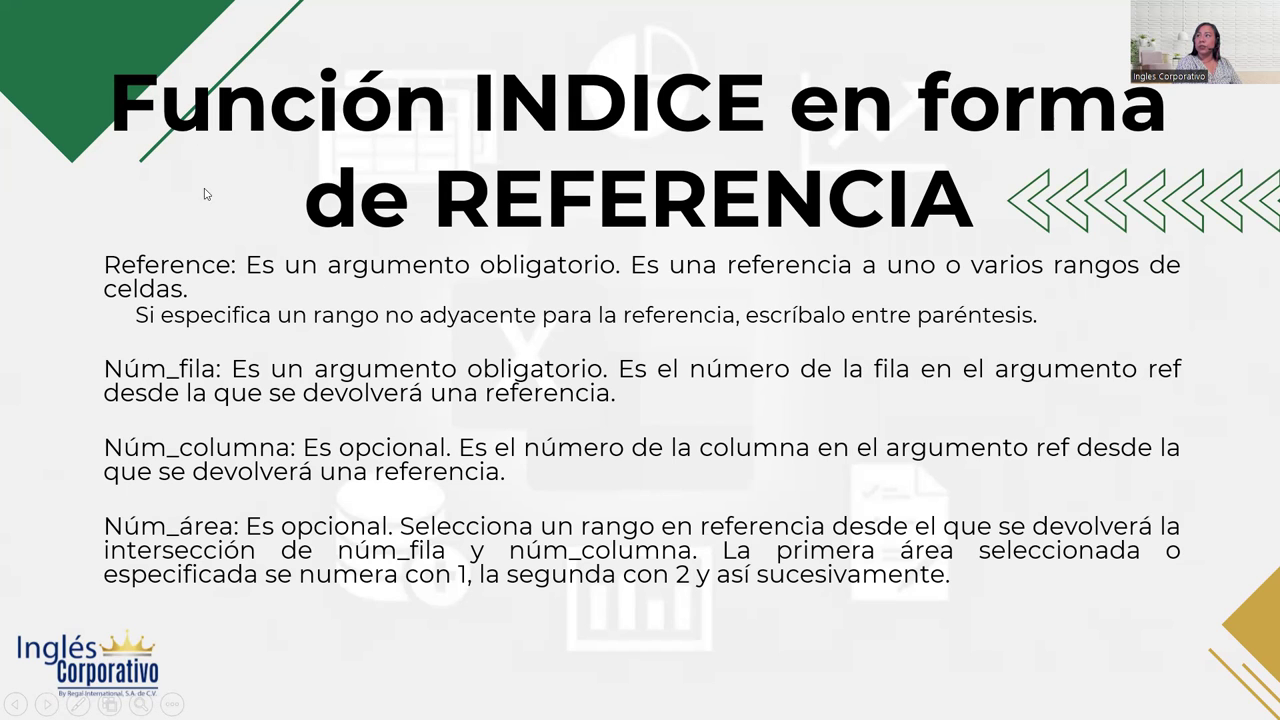
Advance to the Desarrollo slide and switch to the Práctica sesión 8 workbook's Ejemplo 01 sheet
{"action": "key", "text": "Right"}
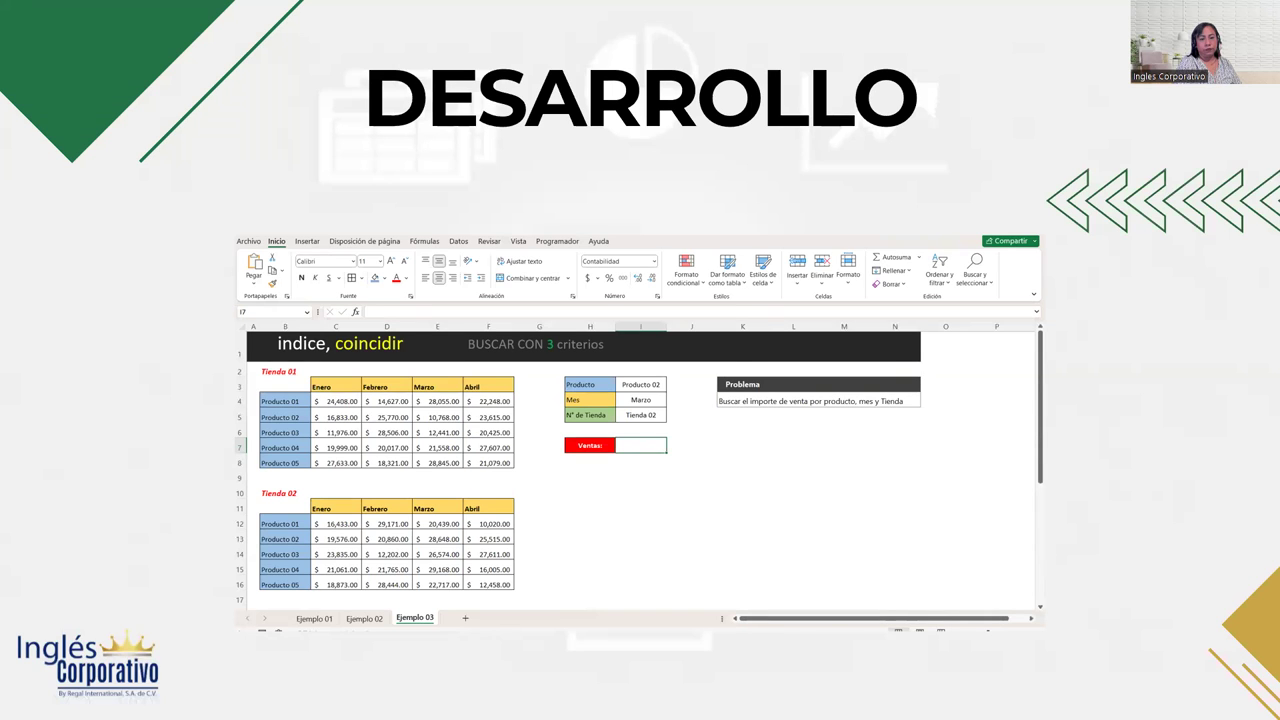
{"action": "key", "text": "alt+Tab"}
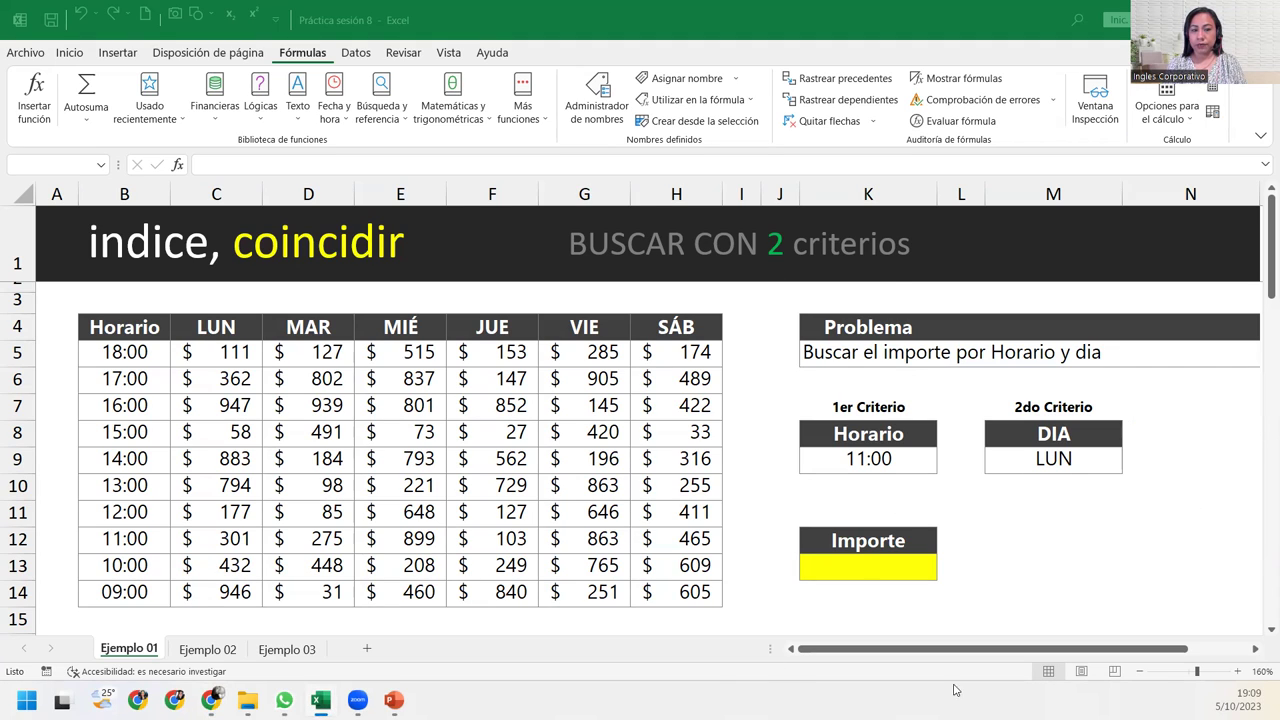
Try other criteria in the dropdowns: Horario 10:00, then 16:00, and DIA SÁB
{"action": "left_click", "coordinate": [925, 567]}
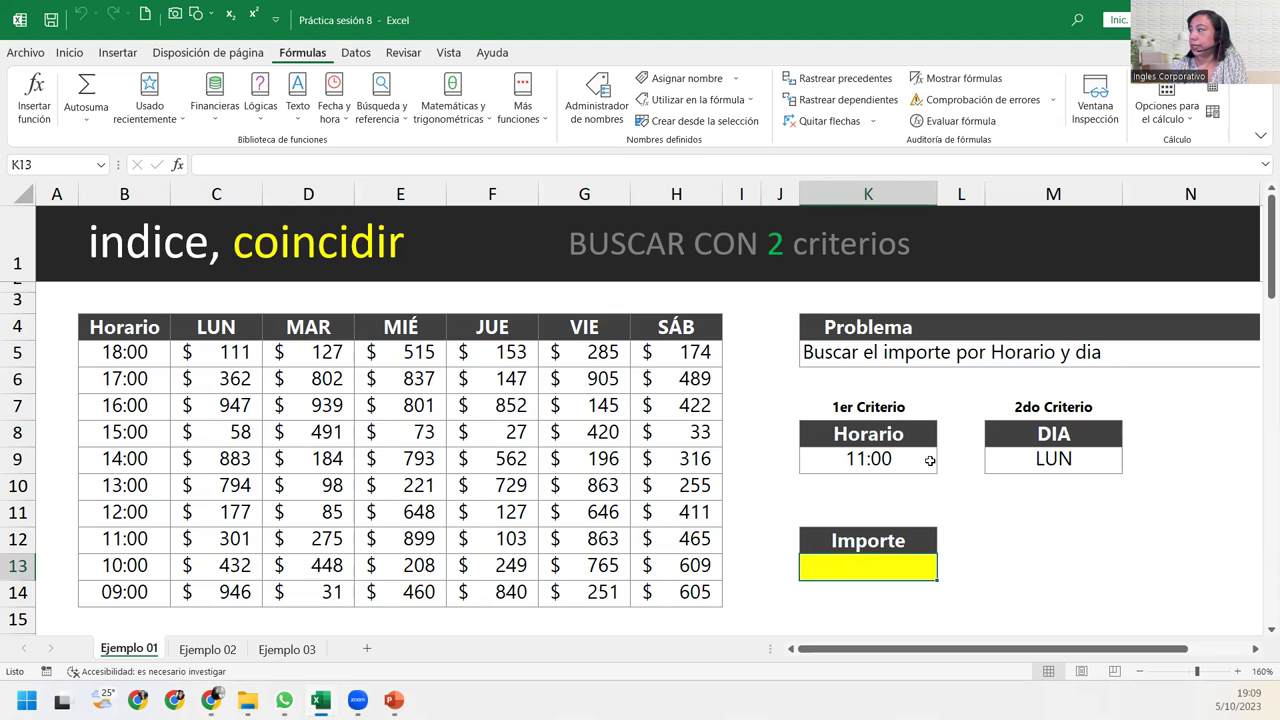
{"action": "left_click", "coordinate": [838, 459]}
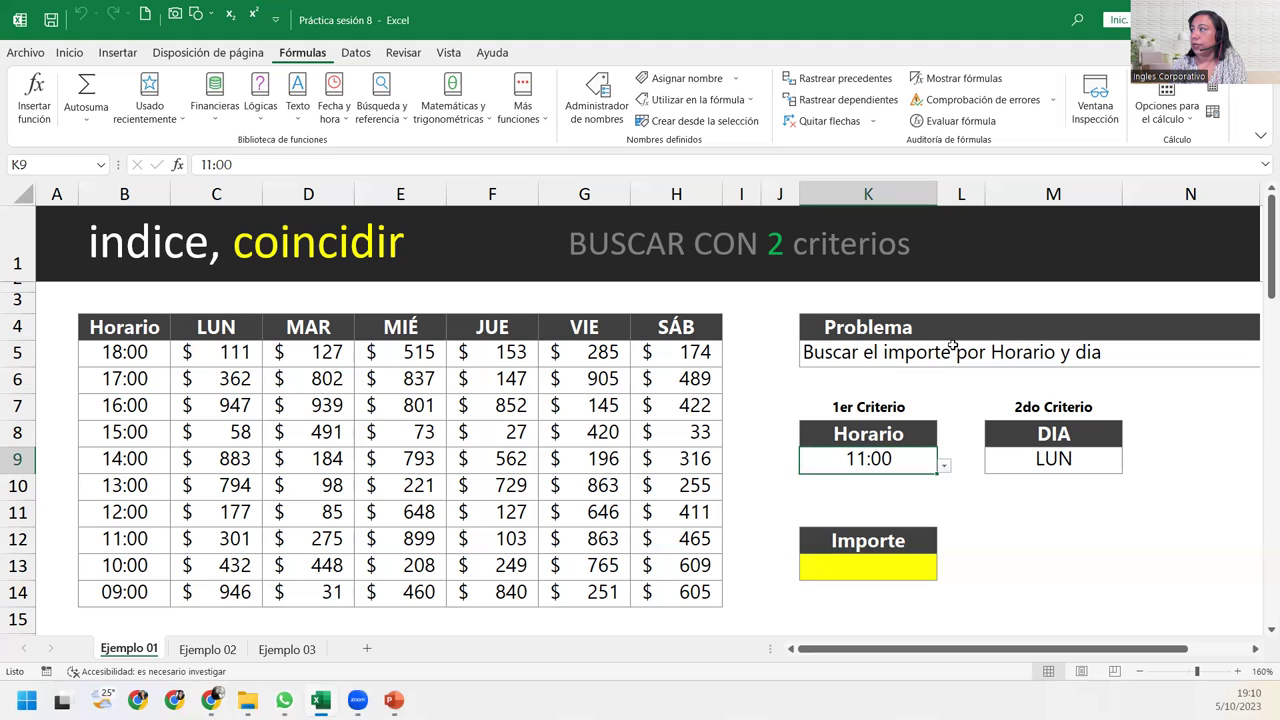
{"action": "left_click", "coordinate": [945, 465]}
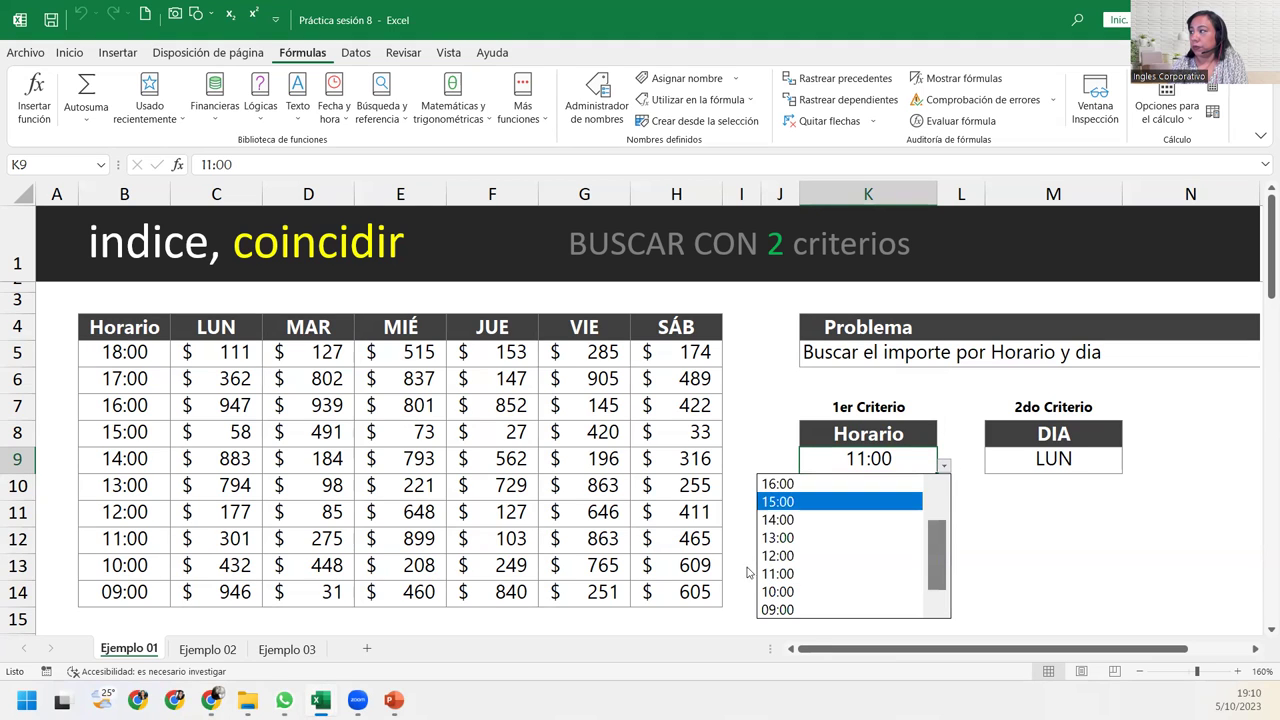
{"action": "left_click", "coordinate": [808, 591]}
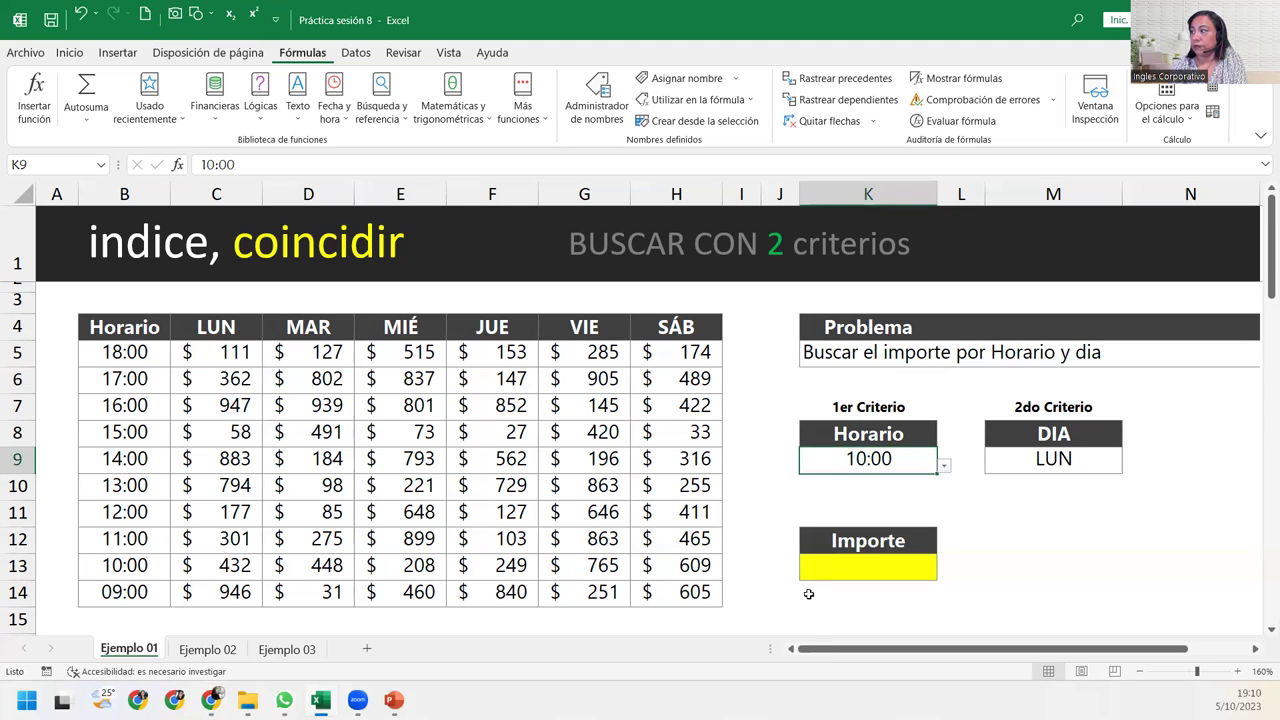
{"action": "left_click", "coordinate": [945, 465]}
{"action": "left_click", "coordinate": [848, 483]}
{"action": "left_click", "coordinate": [1028, 458]}
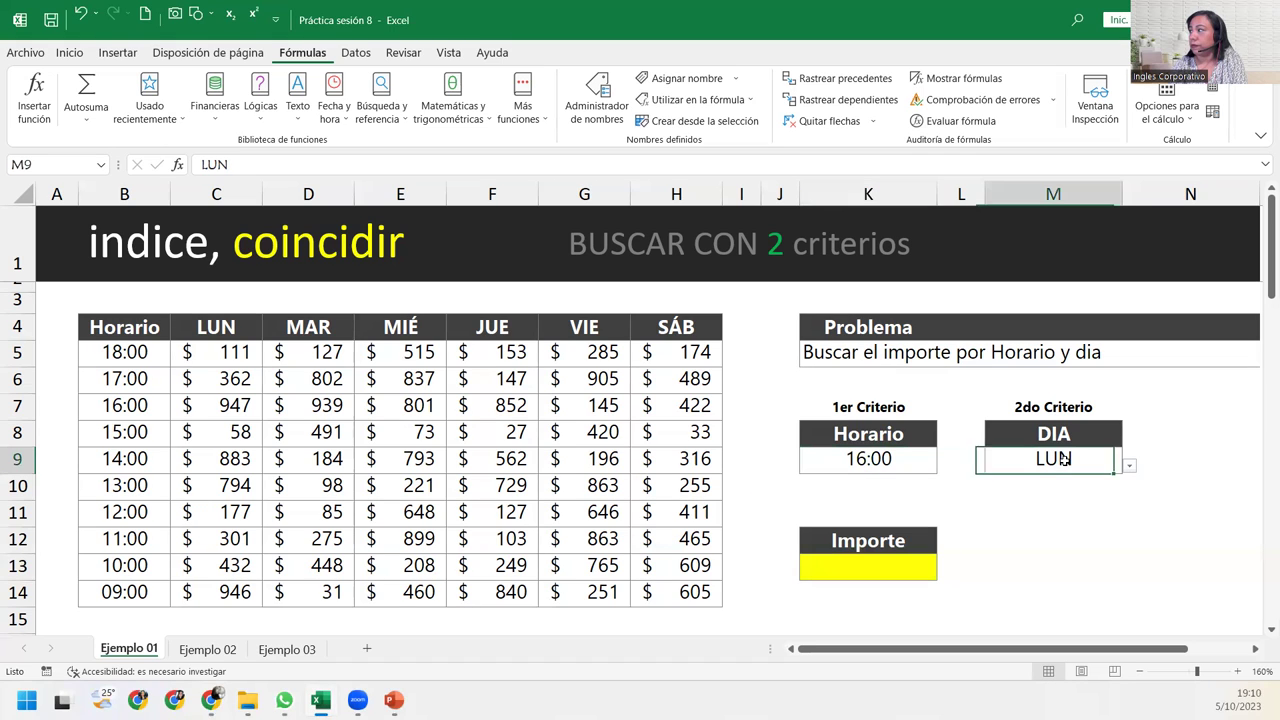
{"action": "left_click", "coordinate": [1128, 466]}
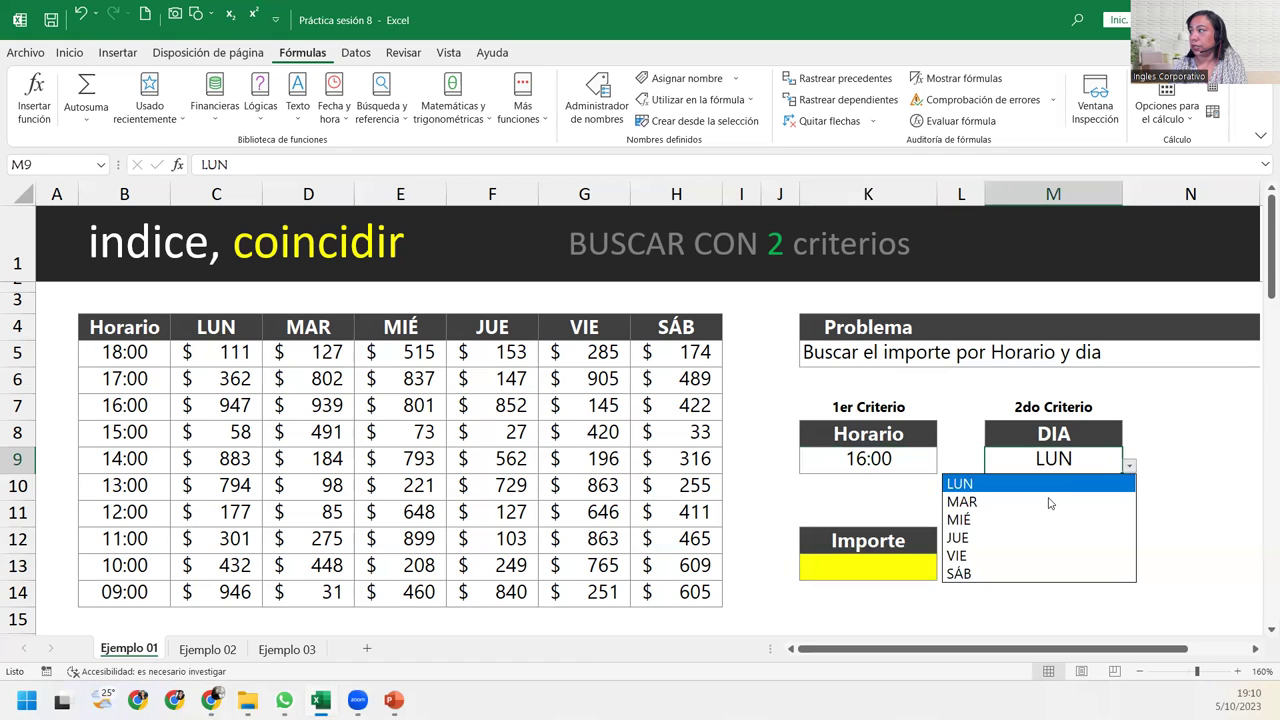
{"action": "left_click", "coordinate": [1030, 573]}
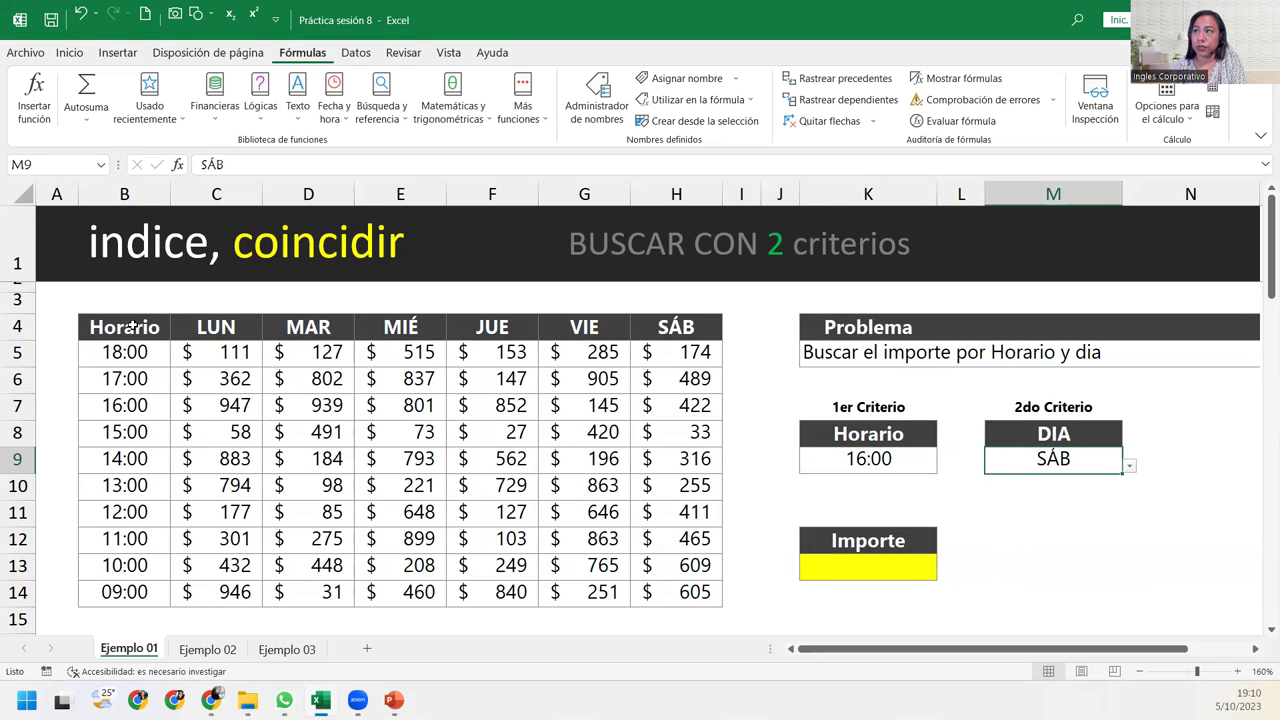
Pick 10:00 again from the Horario list and set the DIA back to LUN
{"action": "left_click", "coordinate": [909, 470]}
{"action": "left_click", "coordinate": [943, 467]}
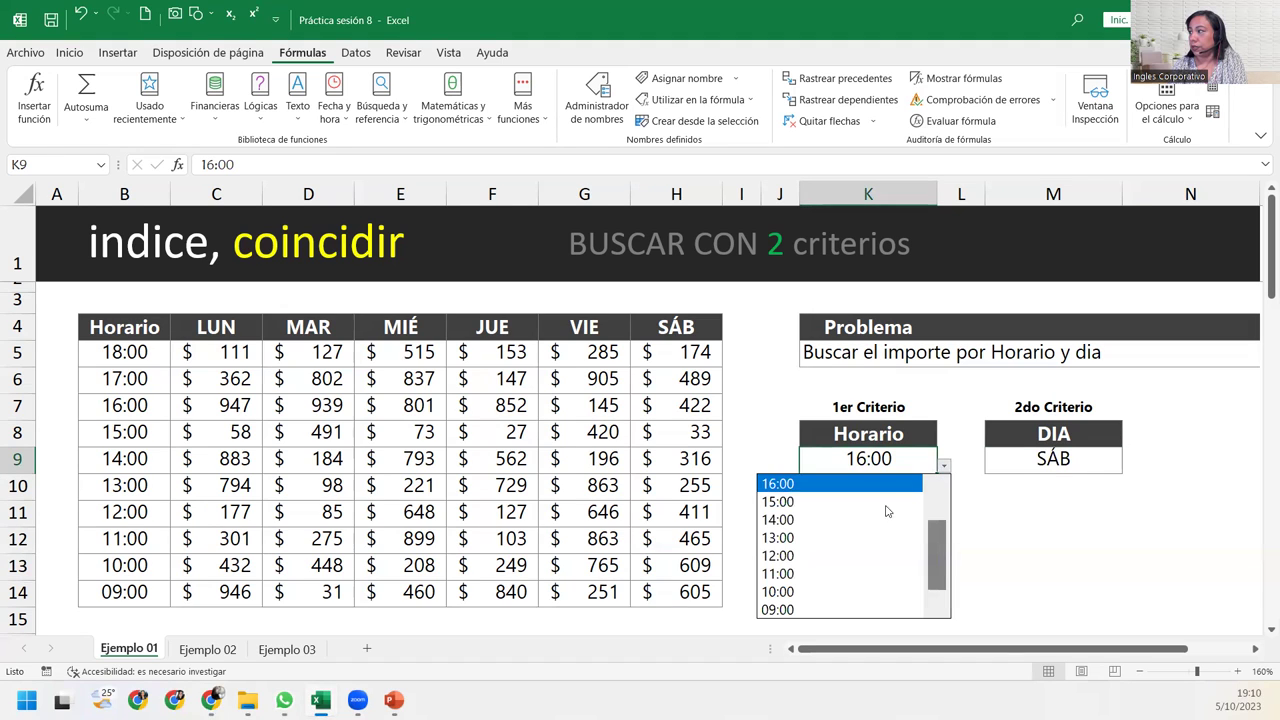
{"action": "left_click", "coordinate": [946, 510]}
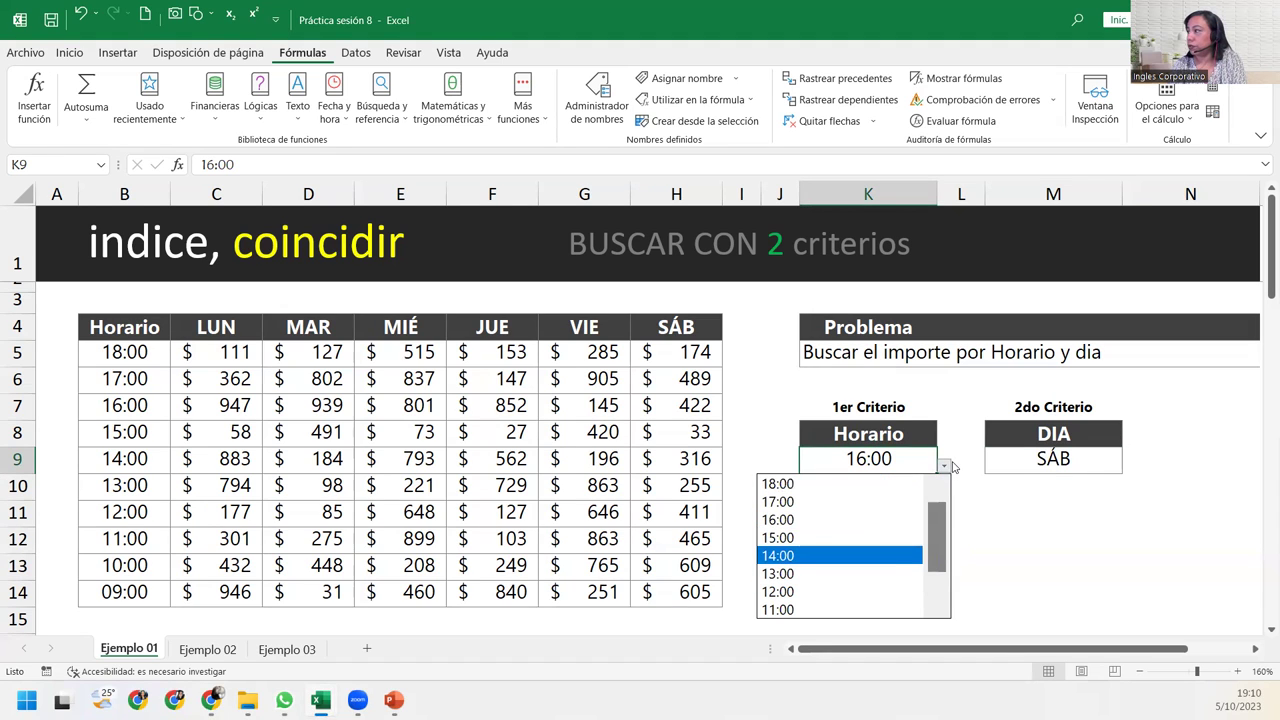
{"action": "left_click_drag", "start_coordinate": [937, 527], "coordinate": [937, 562]}
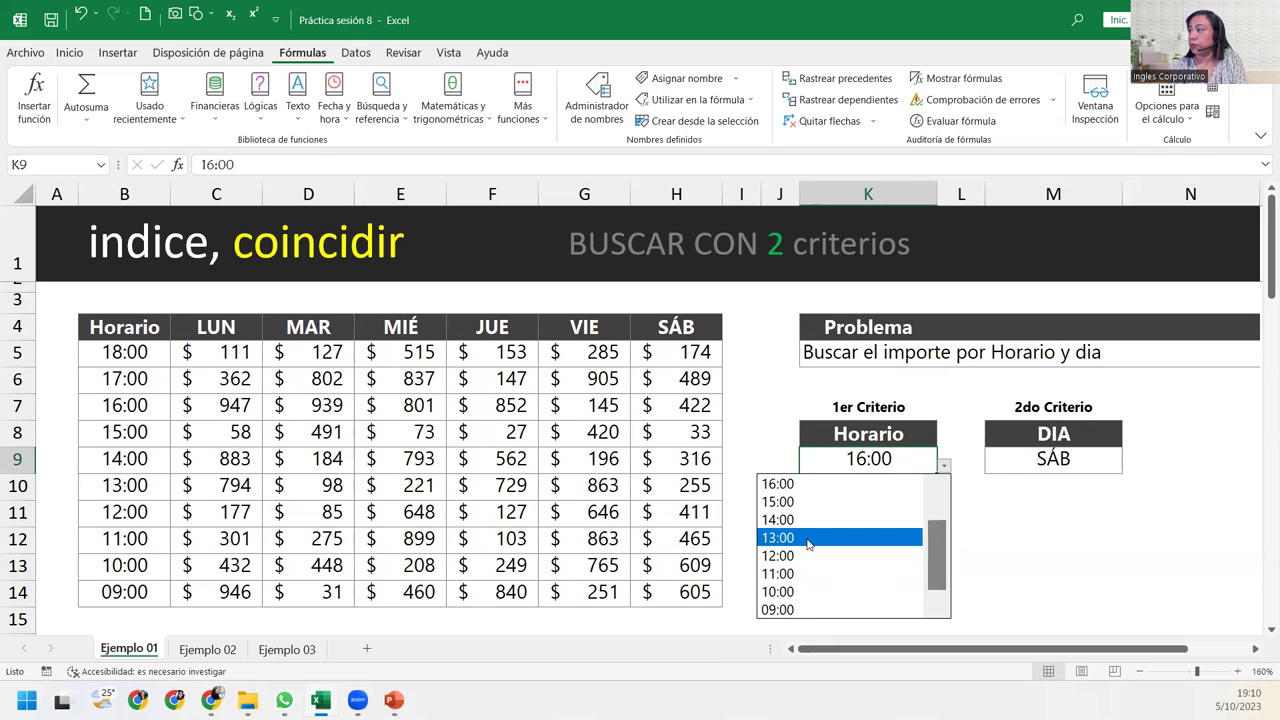
{"action": "left_click", "coordinate": [808, 591]}
{"action": "left_click", "coordinate": [1088, 477]}
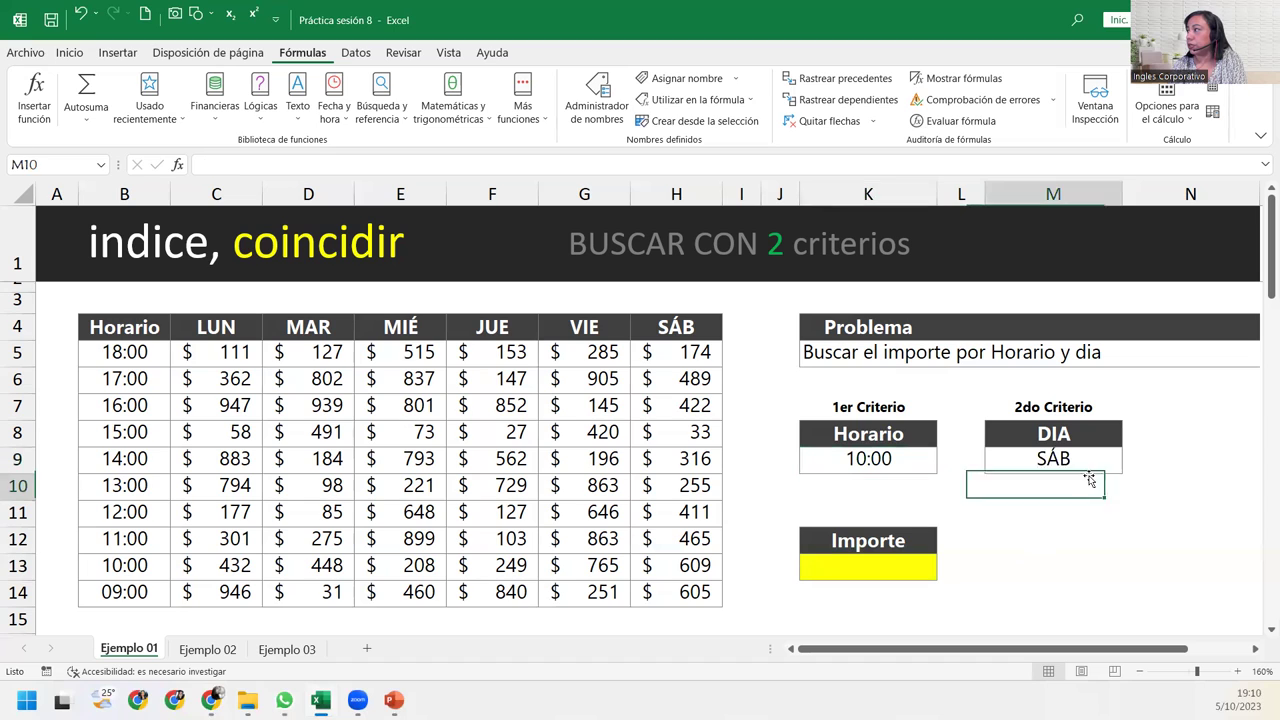
{"action": "left_click", "coordinate": [1112, 462]}
{"action": "left_click", "coordinate": [1128, 466]}
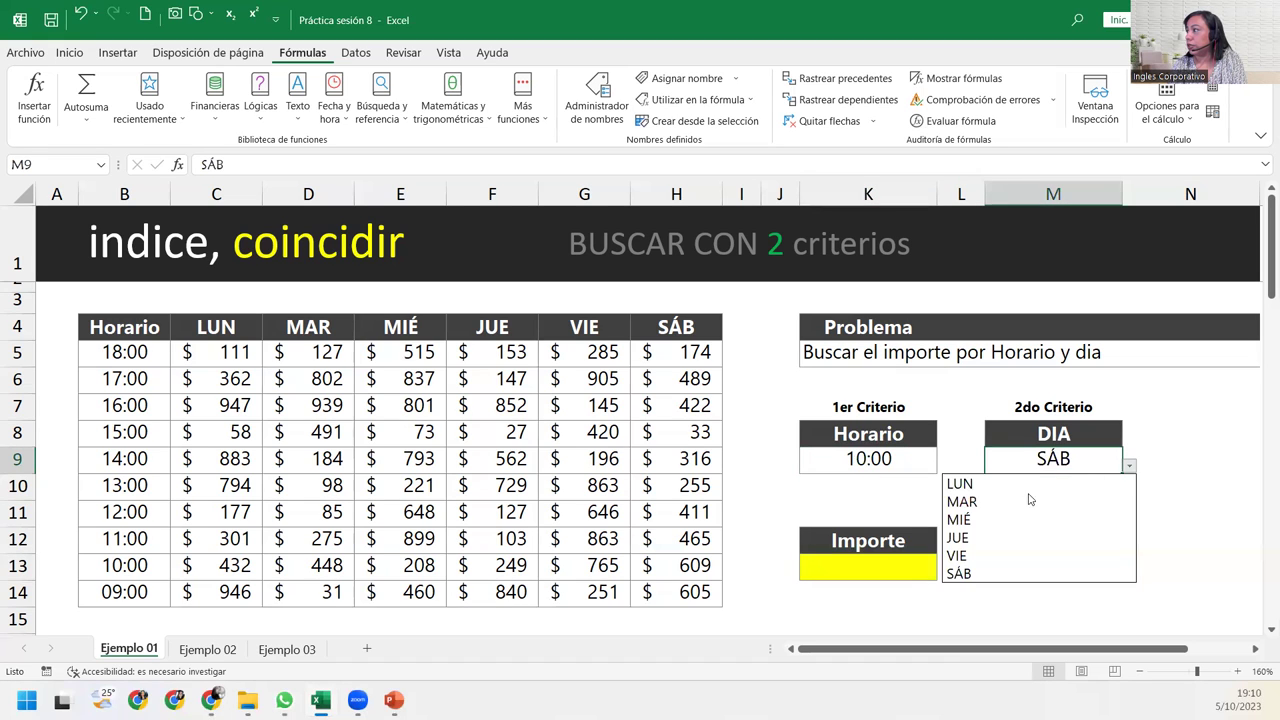
{"action": "left_click", "coordinate": [995, 484]}
{"action": "left_click", "coordinate": [932, 465]}
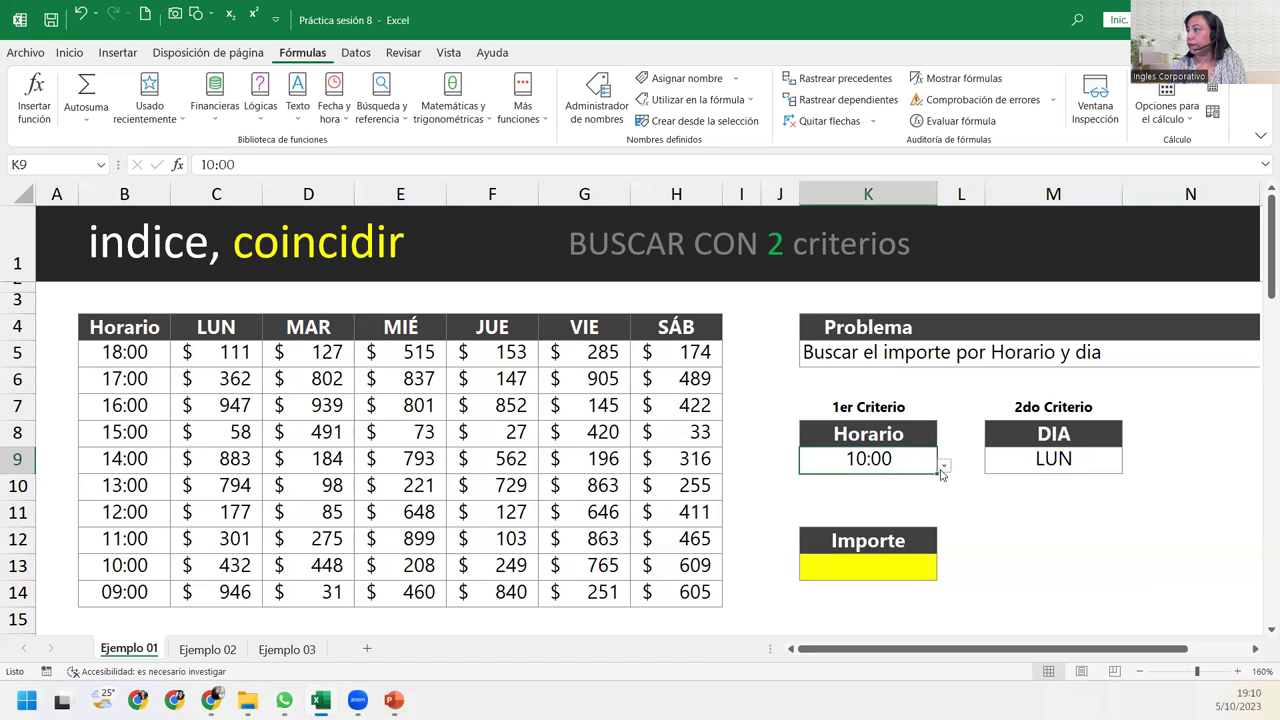
Restore Horario K9 to 11:00 and bring up the Datos ribbon
{"action": "left_click", "coordinate": [943, 465]}
{"action": "left_click", "coordinate": [807, 573]}
{"action": "left_click", "coordinate": [855, 562]}
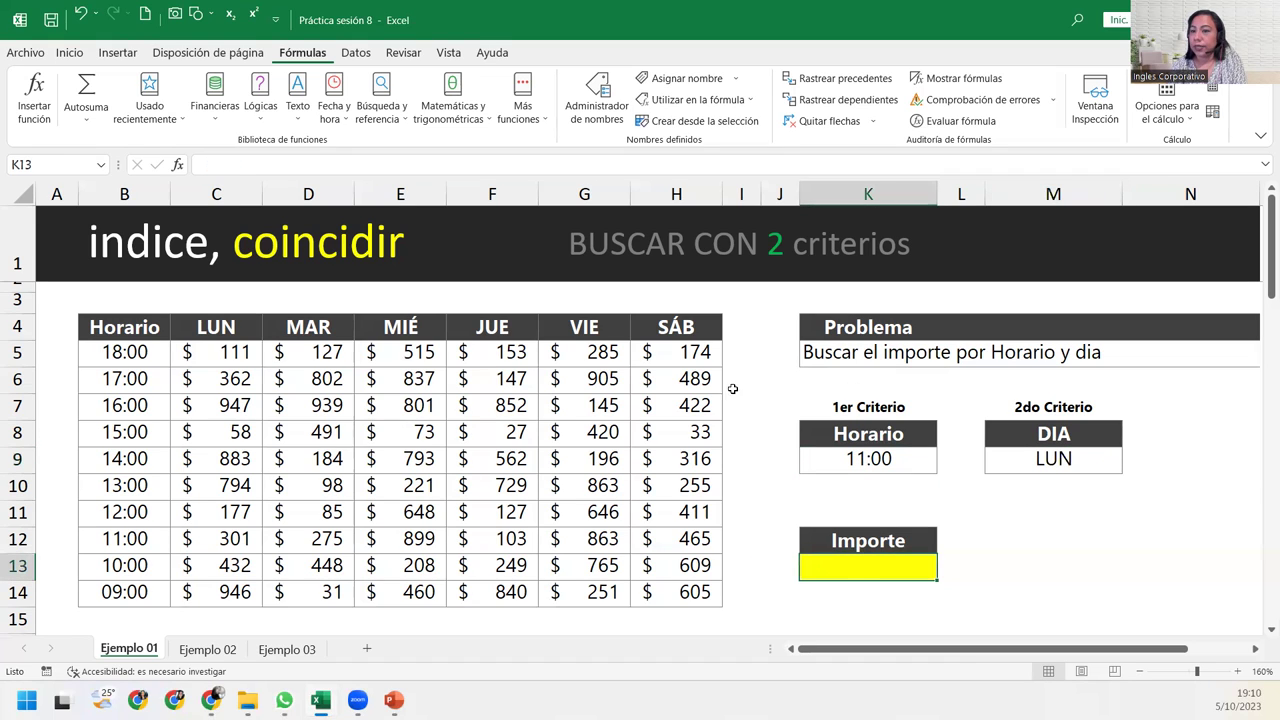
{"action": "left_click", "coordinate": [892, 459]}
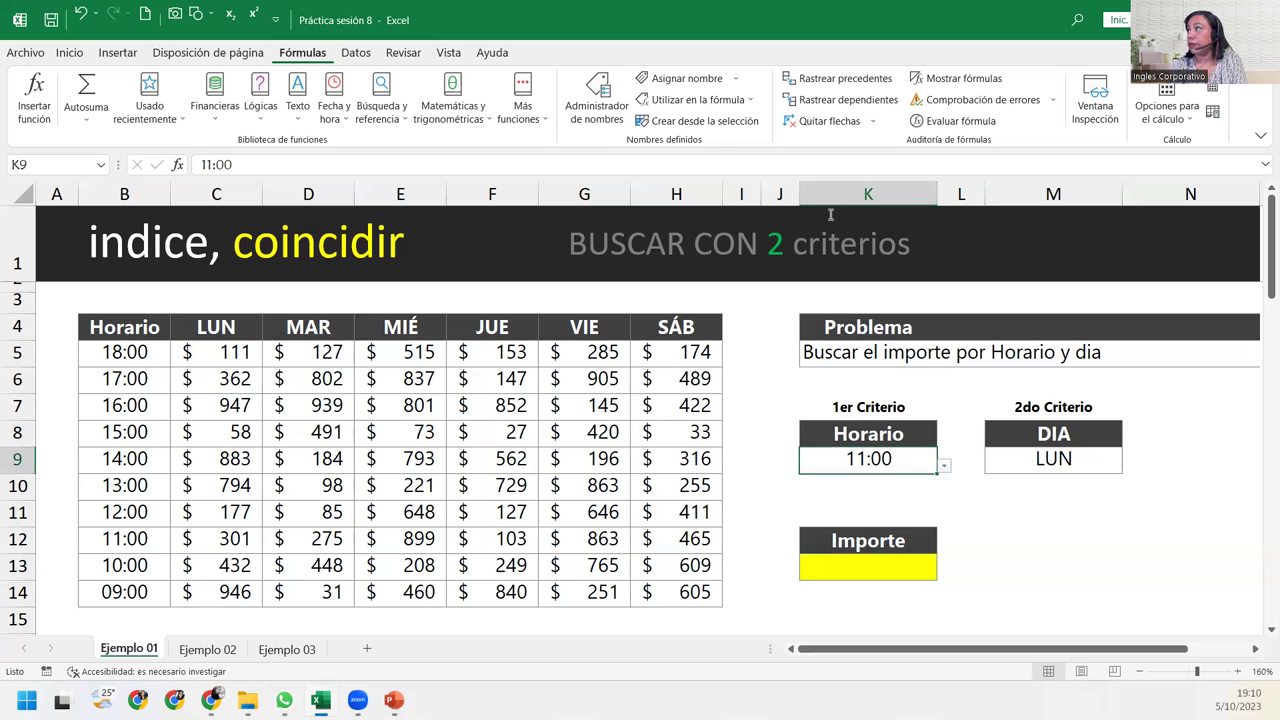
{"action": "left_click", "coordinate": [355, 52]}
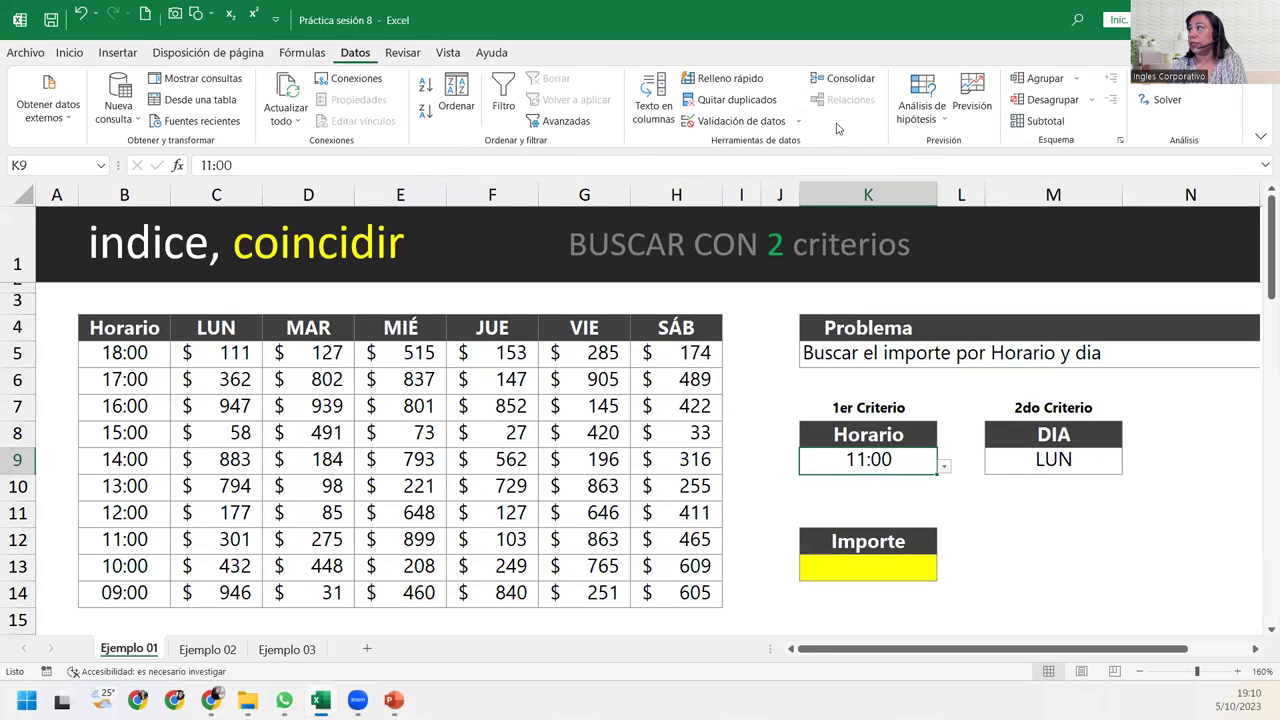
Review the Horario cell K9's Data Validation list source and close it unchanged
{"action": "left_click", "coordinate": [740, 120]}
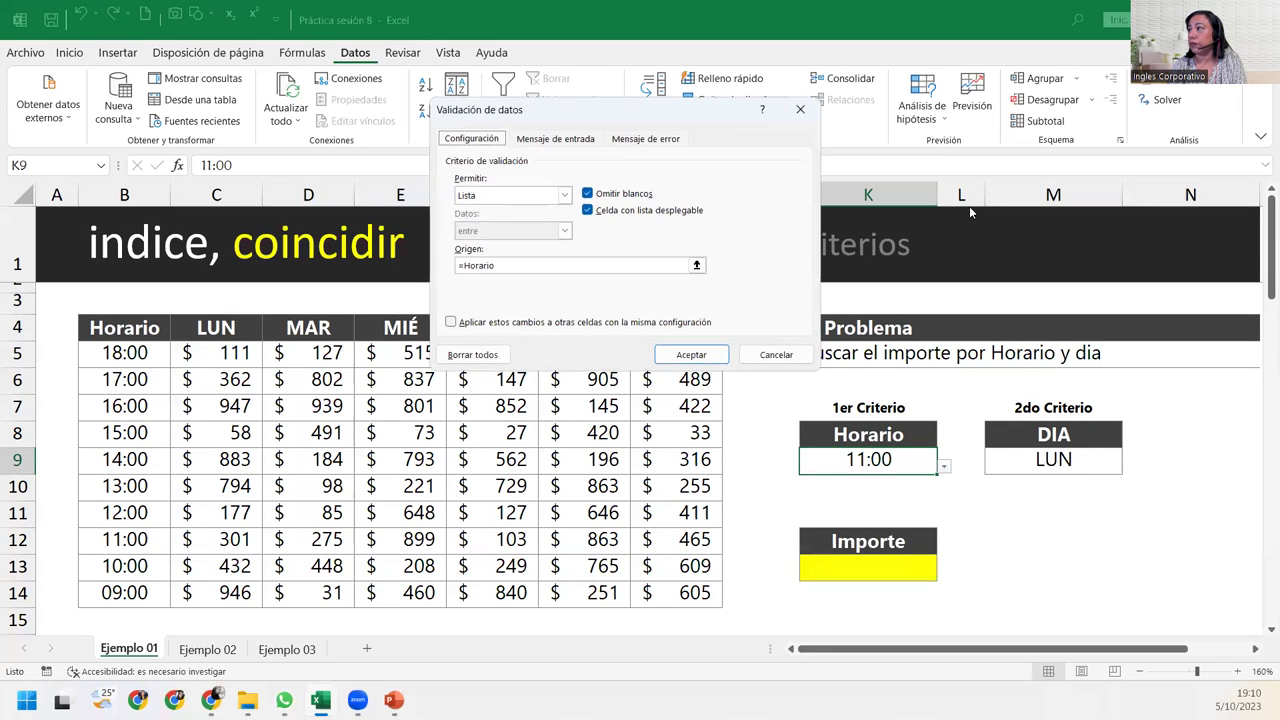
{"action": "left_click", "coordinate": [502, 265]}
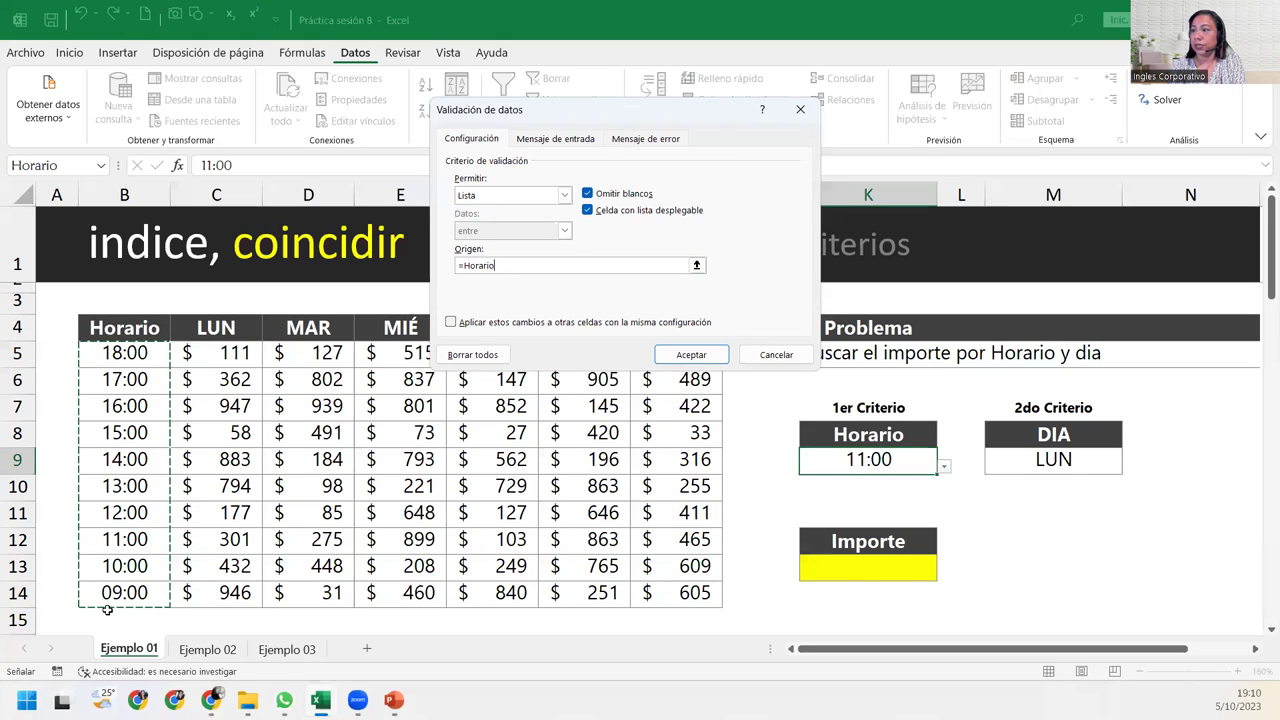
{"action": "left_click", "coordinate": [785, 352]}
Confirm M9's day list uses Origen =Días, then begin typing =indi in K13
{"action": "left_click", "coordinate": [1108, 462]}
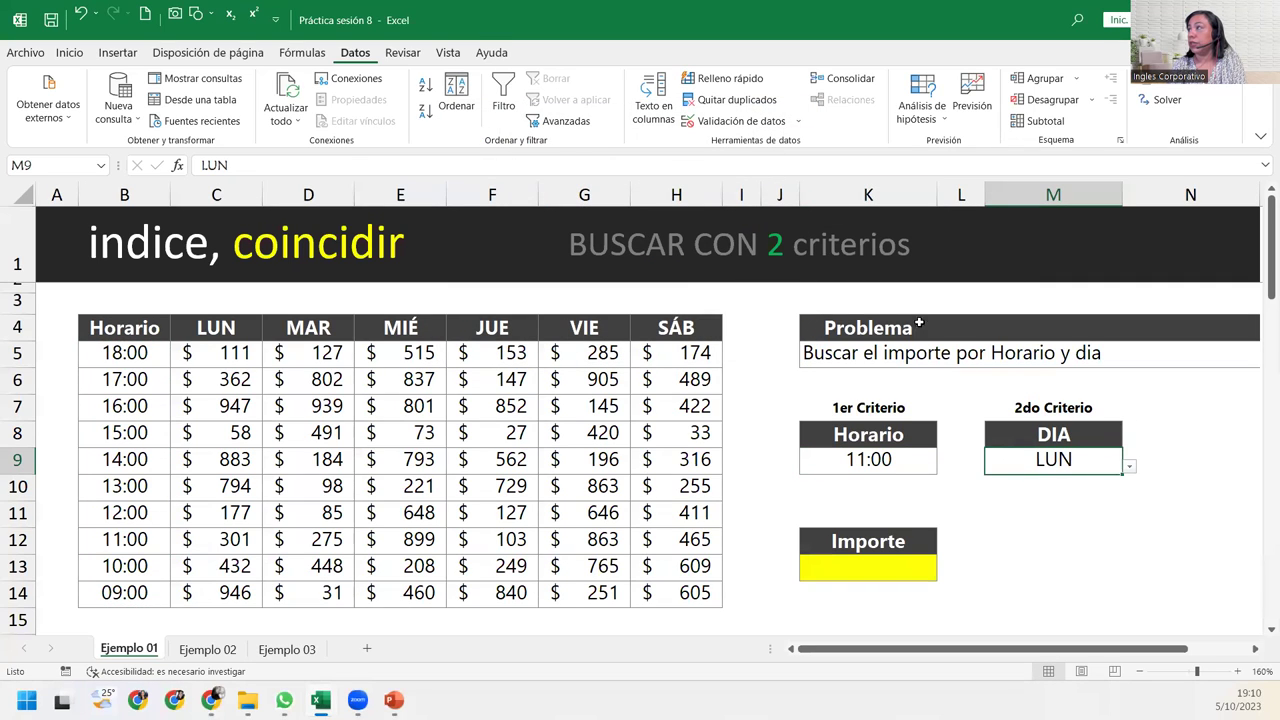
{"action": "left_click", "coordinate": [733, 121]}
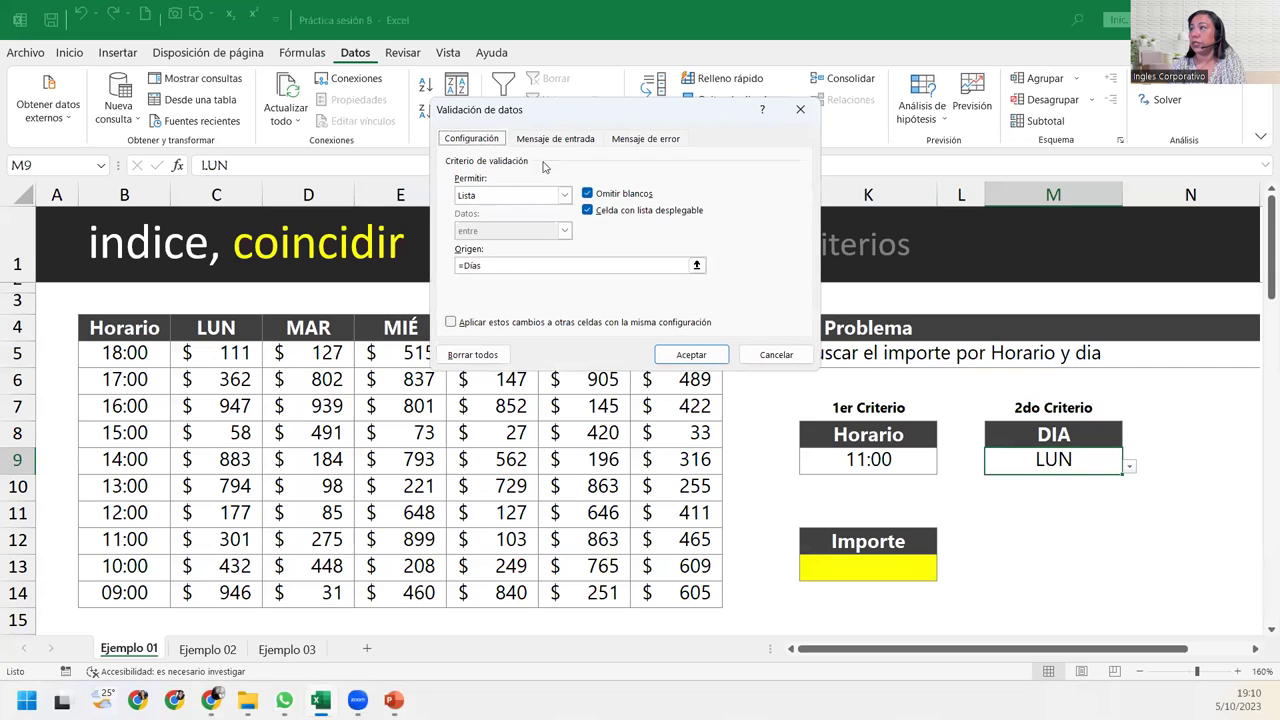
{"action": "left_click", "coordinate": [501, 267]}
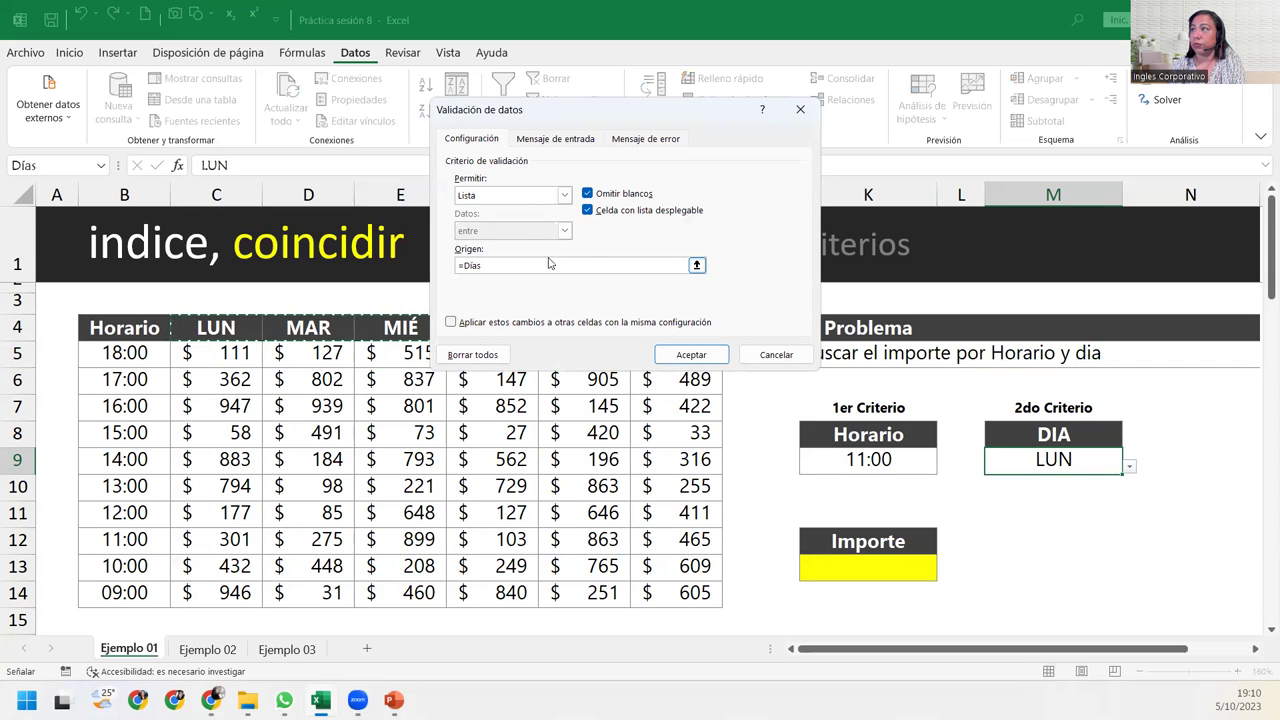
{"action": "left_click", "coordinate": [716, 352]}
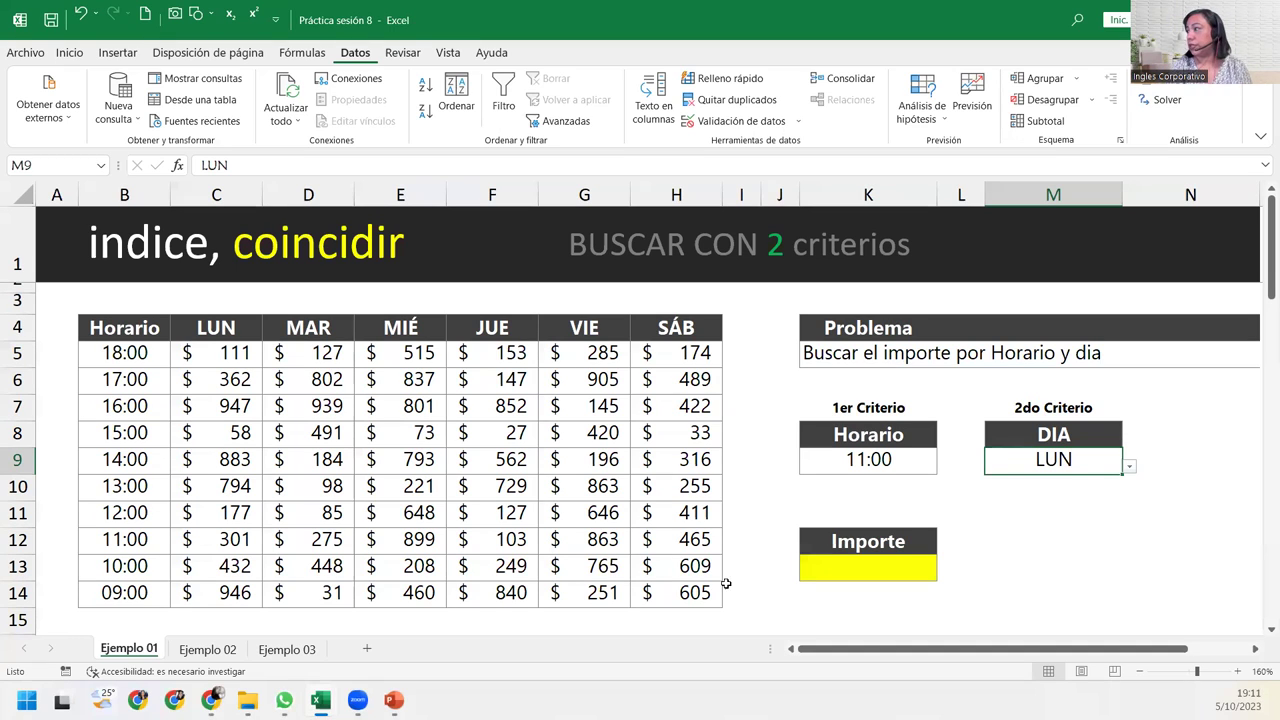
{"action": "left_click", "coordinate": [851, 574]}
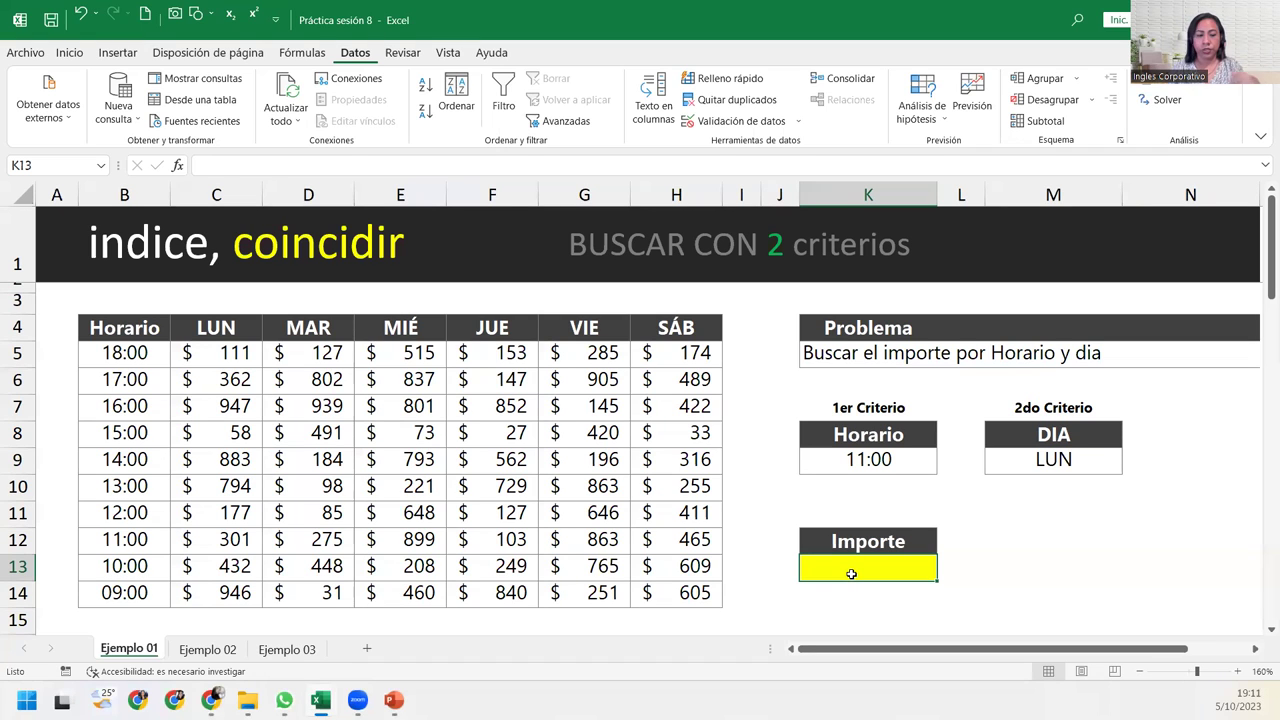
{"action": "type", "text": "=indi"}
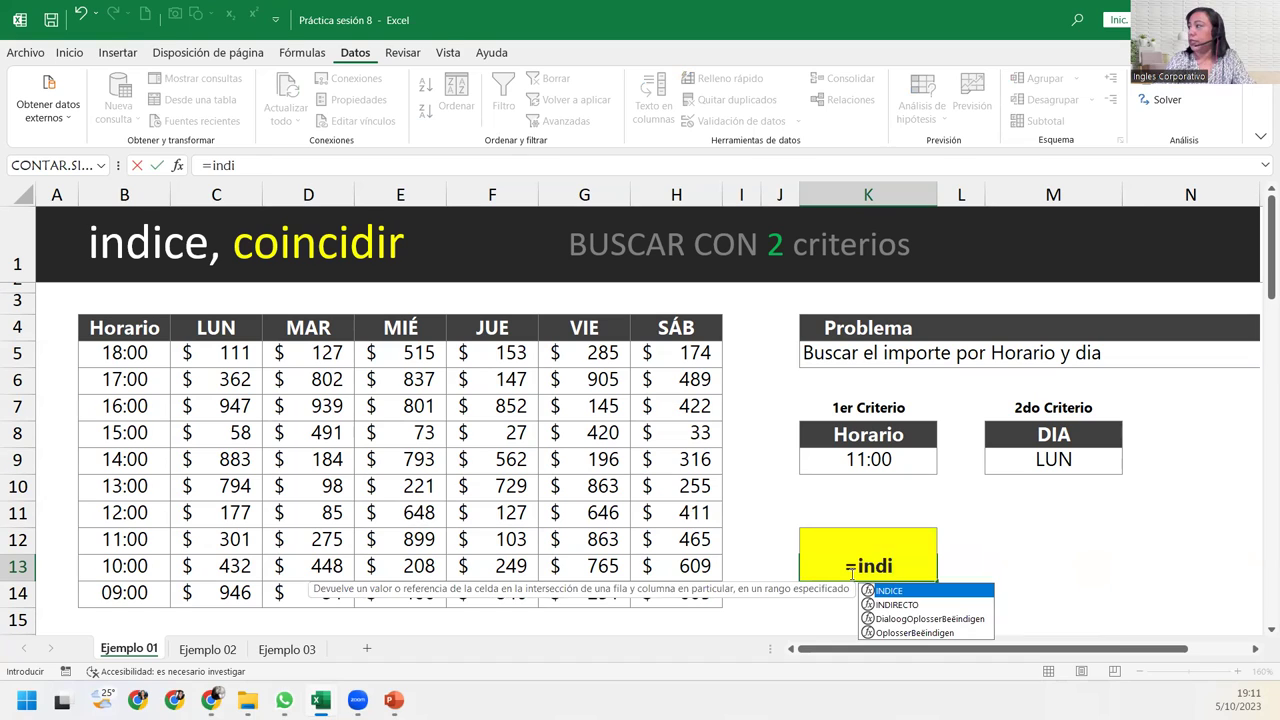
Accept INDICE in K13 and set the amounts C5:H14 as its array argument
{"action": "key", "text": "Tab"}
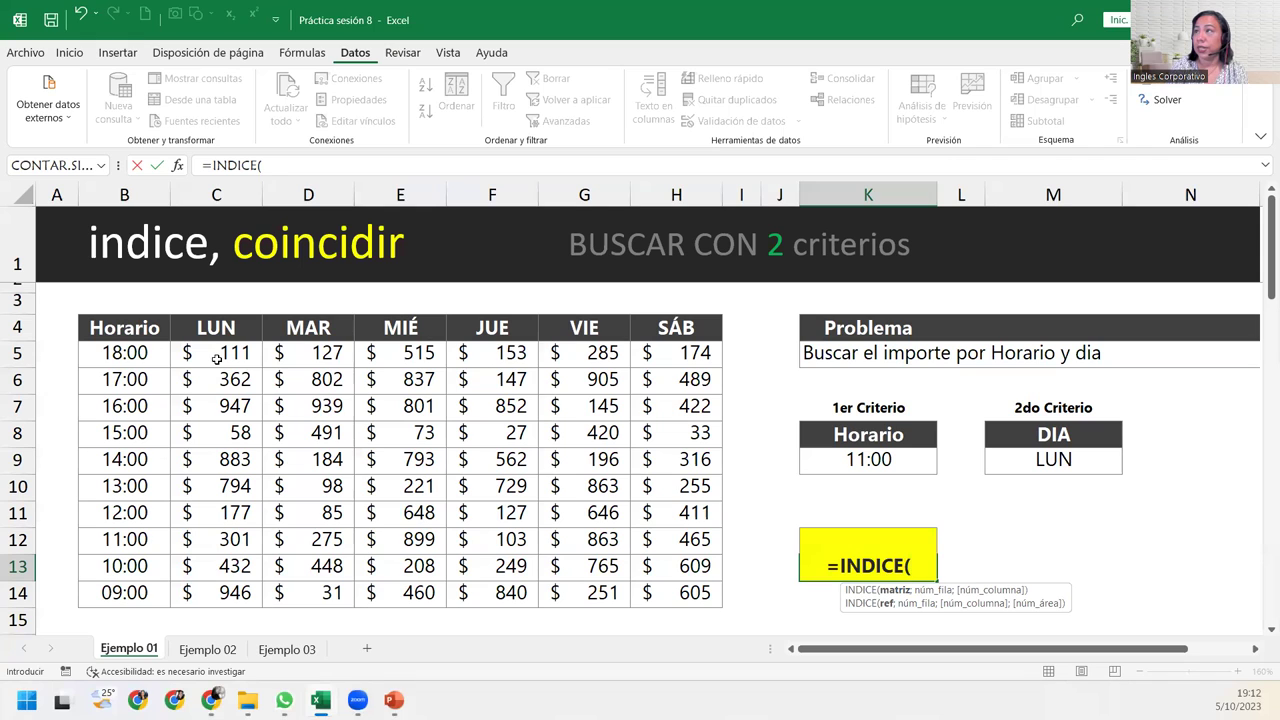
{"action": "left_click_drag", "start_coordinate": [216, 358], "coordinate": [652, 588]}
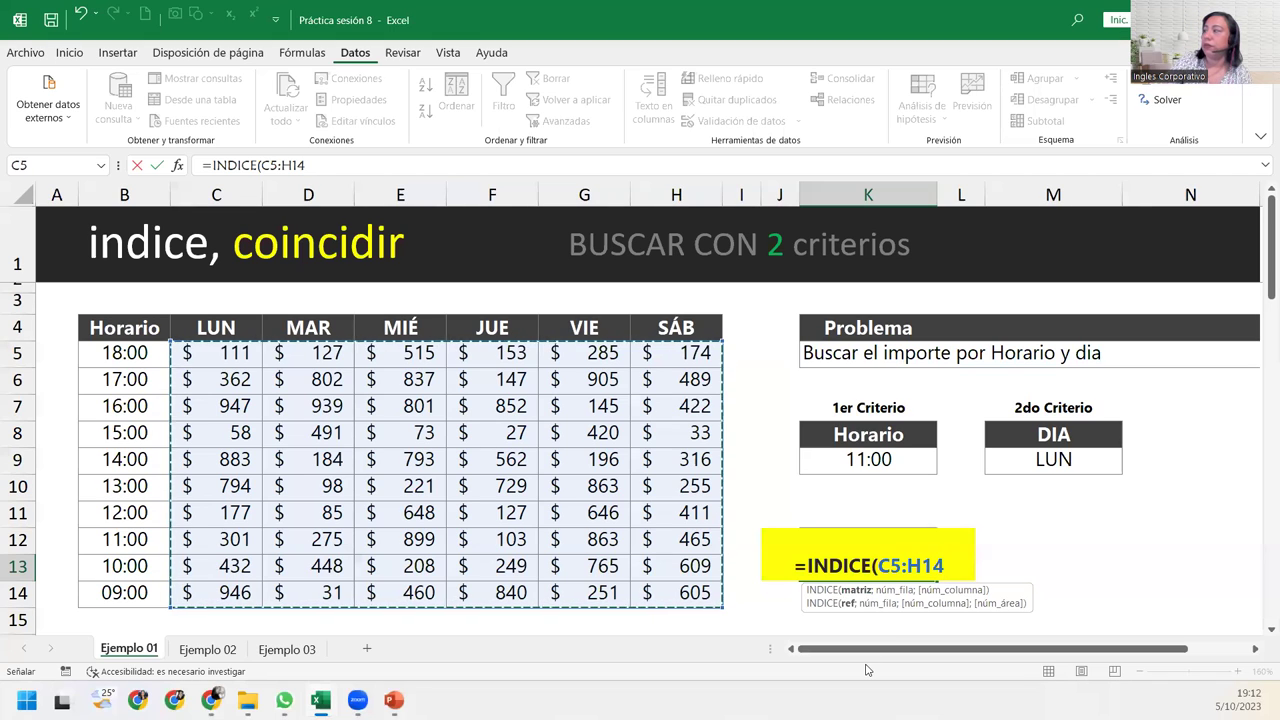
{"action": "type", "text": ";"}
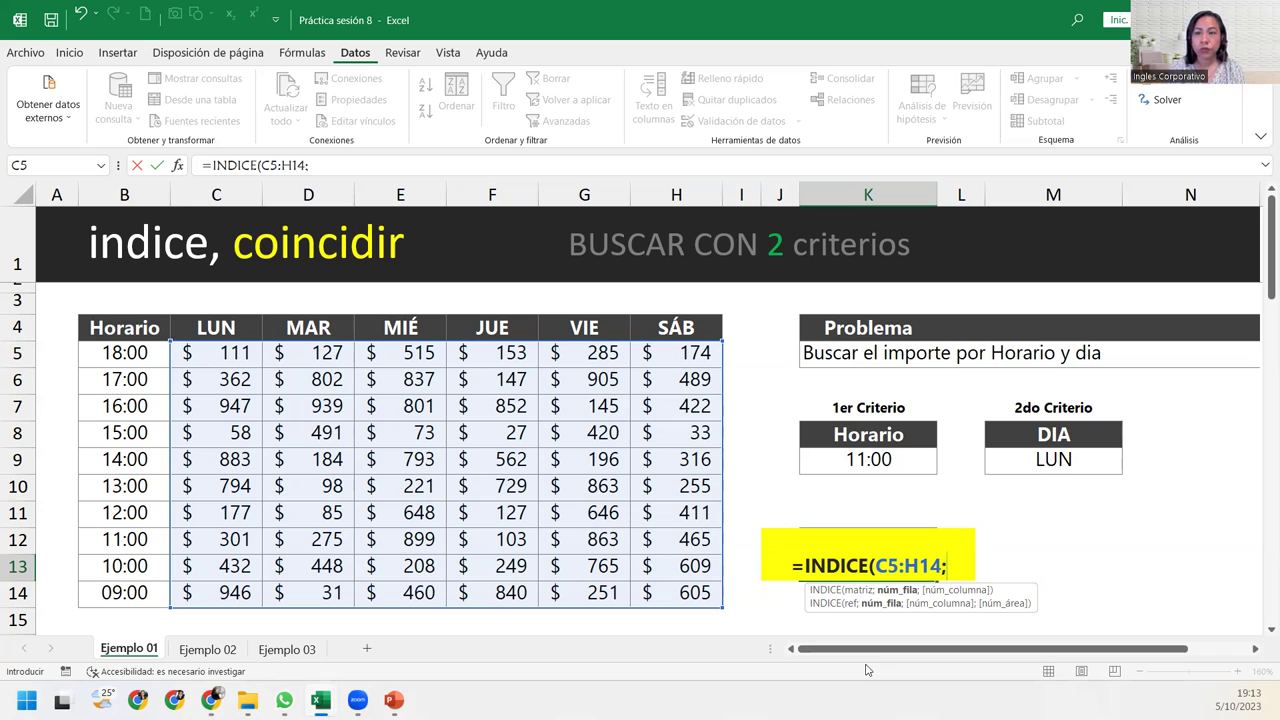
Add COINCIDIR(K9;Horario;0) as the INDICE row argument in K13
{"action": "type", "text": "coin"}
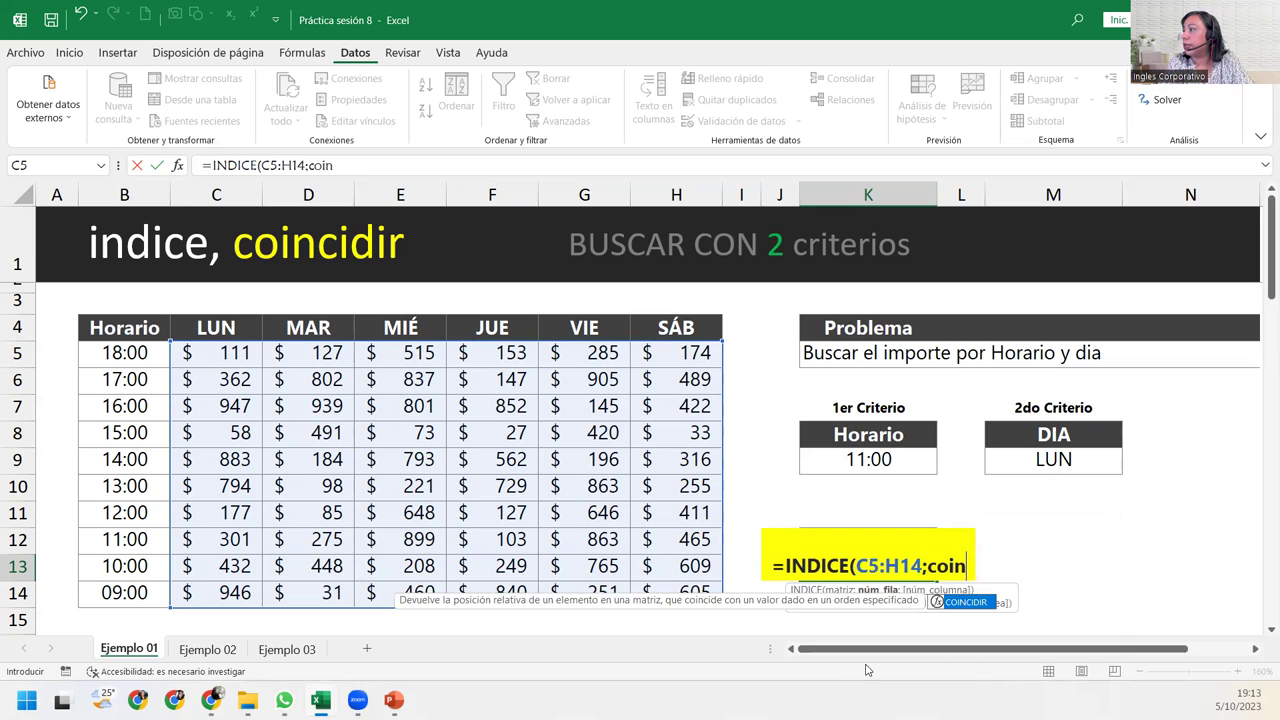
{"action": "key", "text": "Tab"}
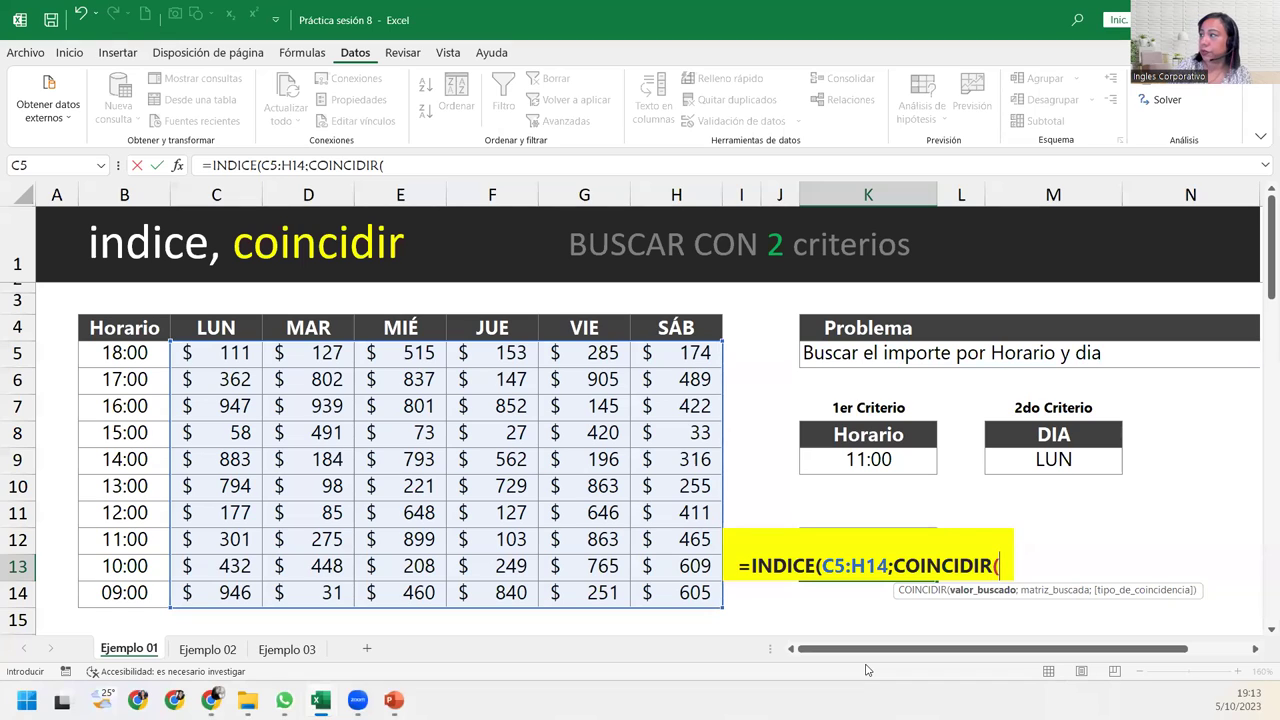
{"action": "left_click", "coordinate": [872, 459]}
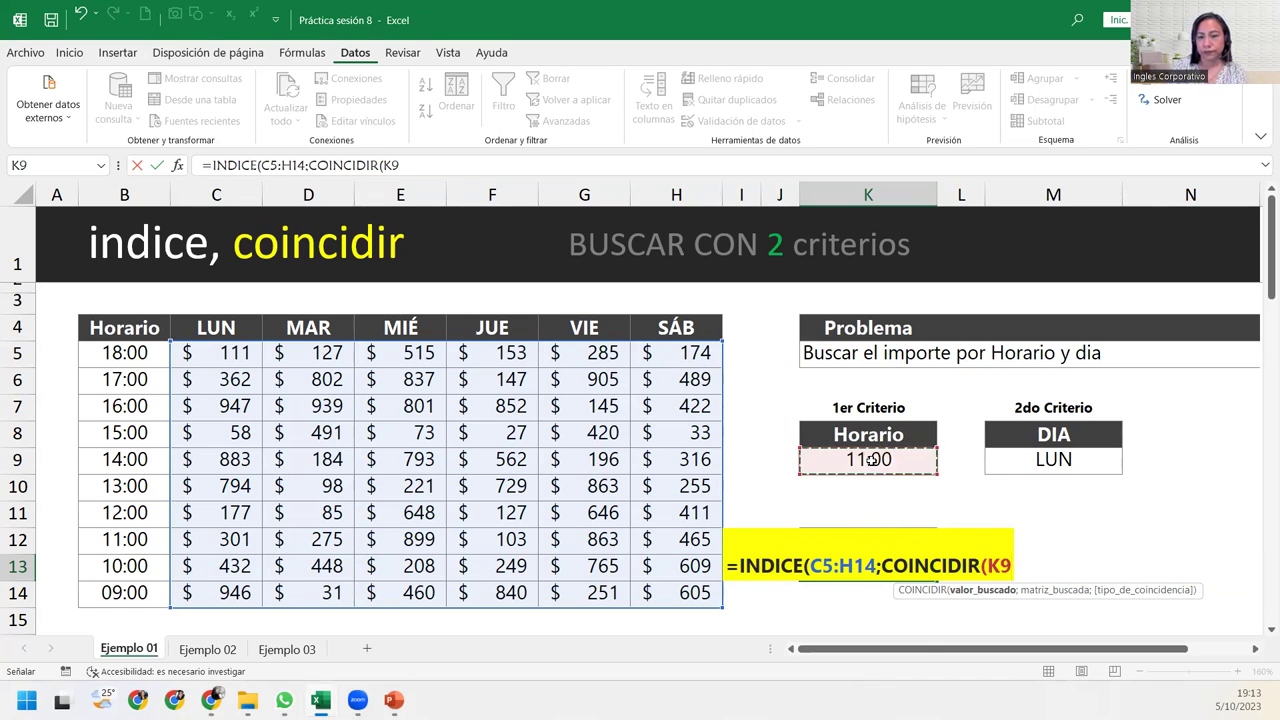
{"action": "type", "text": ";"}
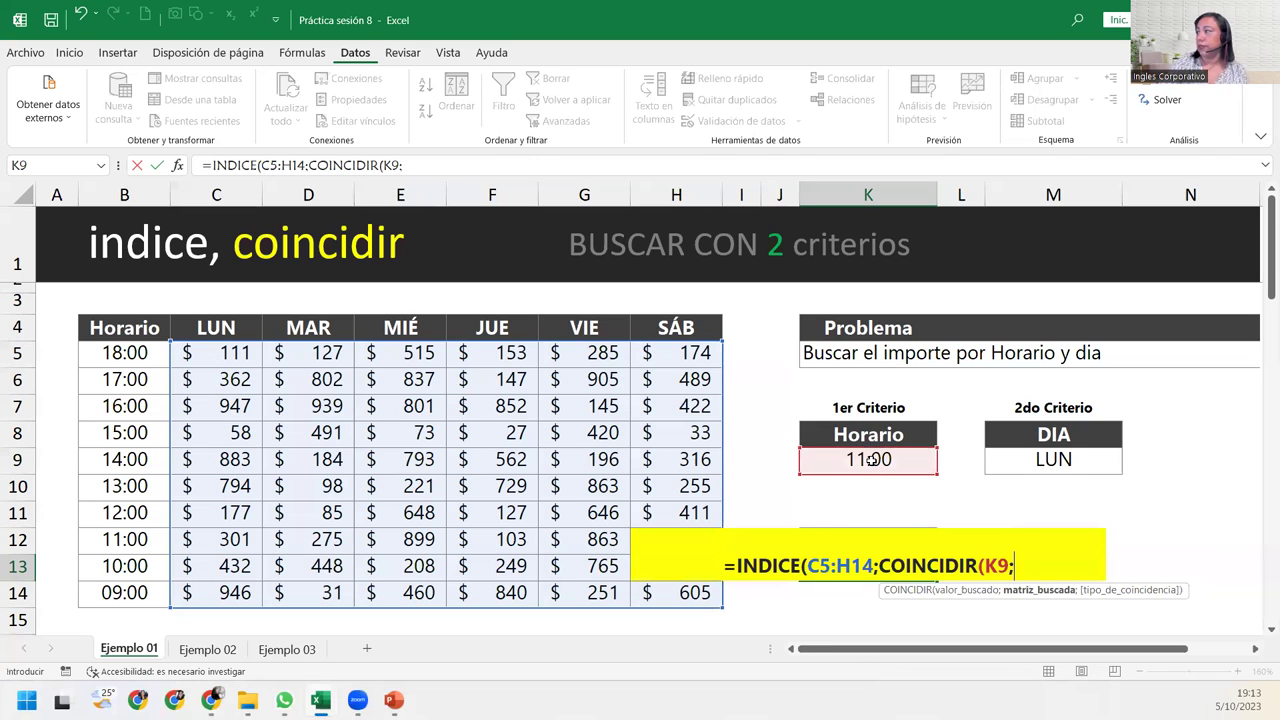
{"action": "type", "text": "hora"}
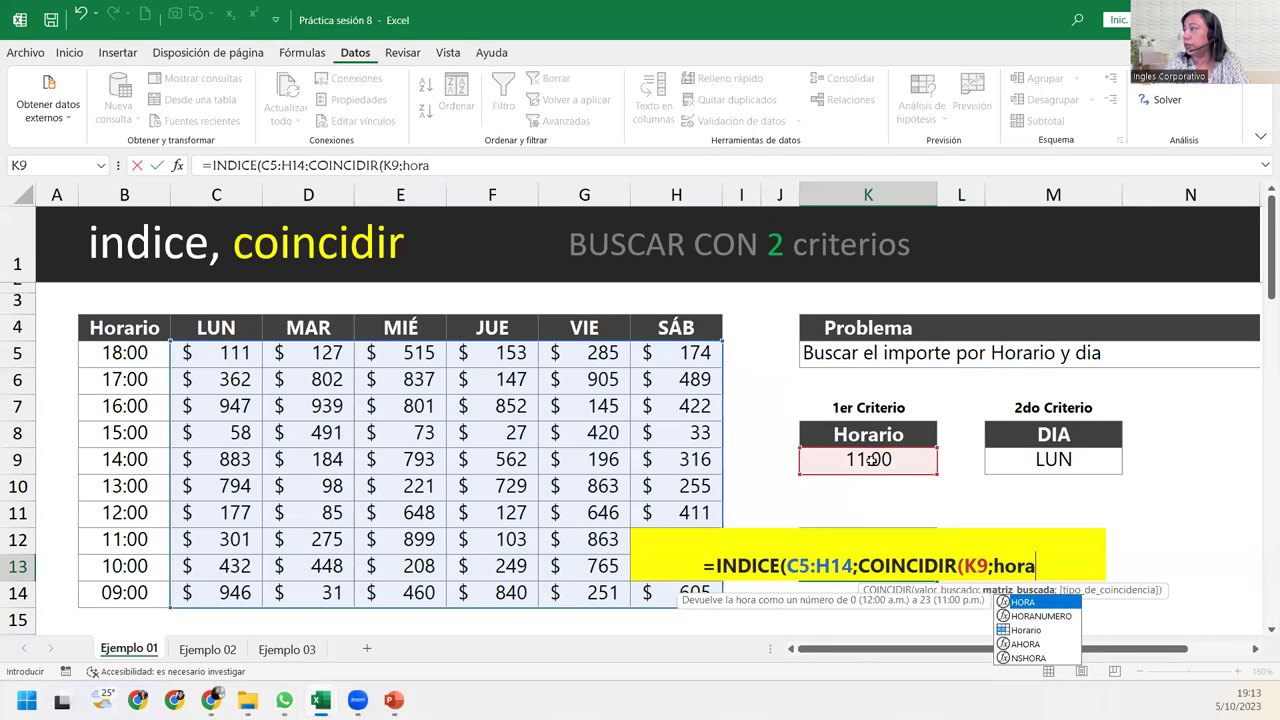
{"action": "type", "text": "r"}
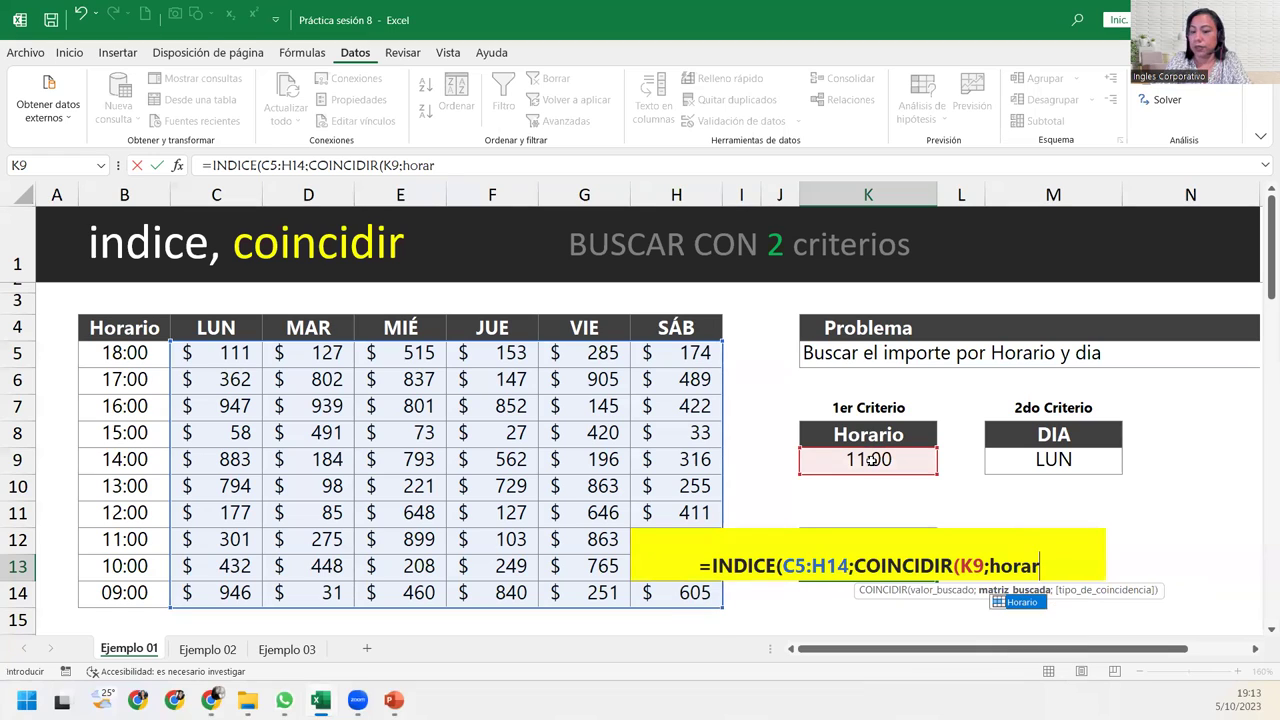
{"action": "type", "text": "io"}
{"action": "key", "text": "Tab"}
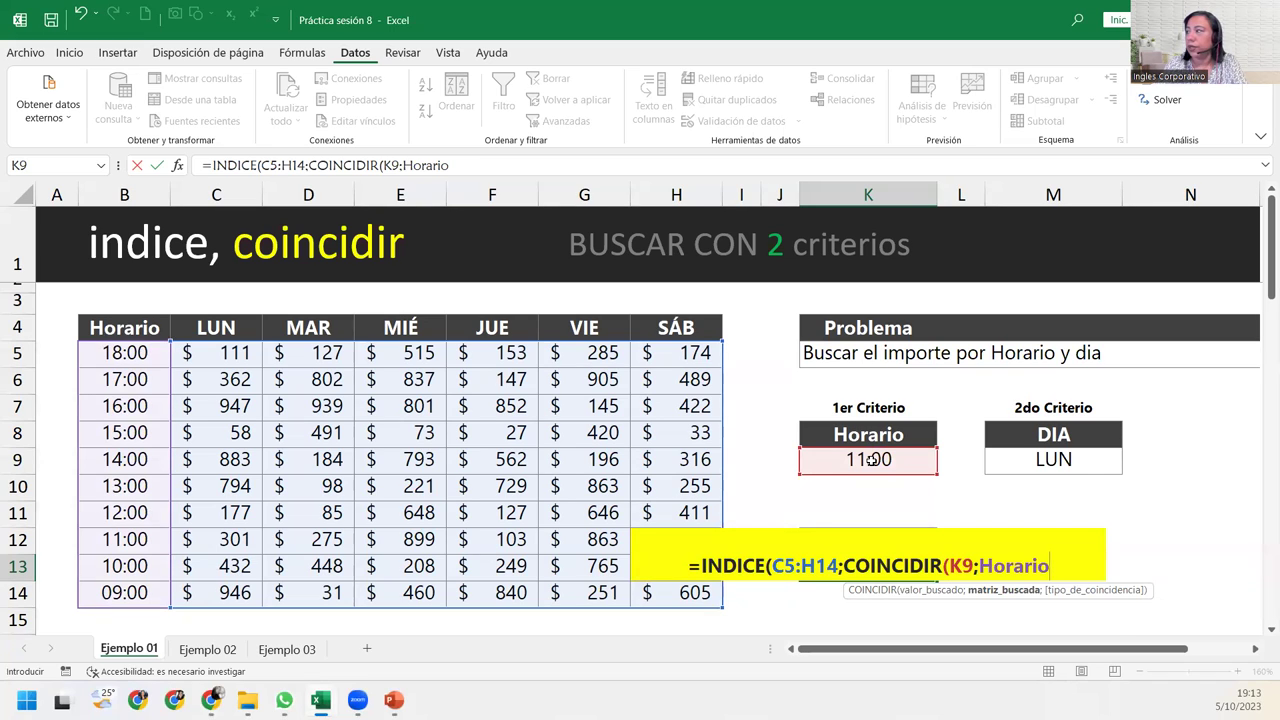
{"action": "type", "text": ";"}
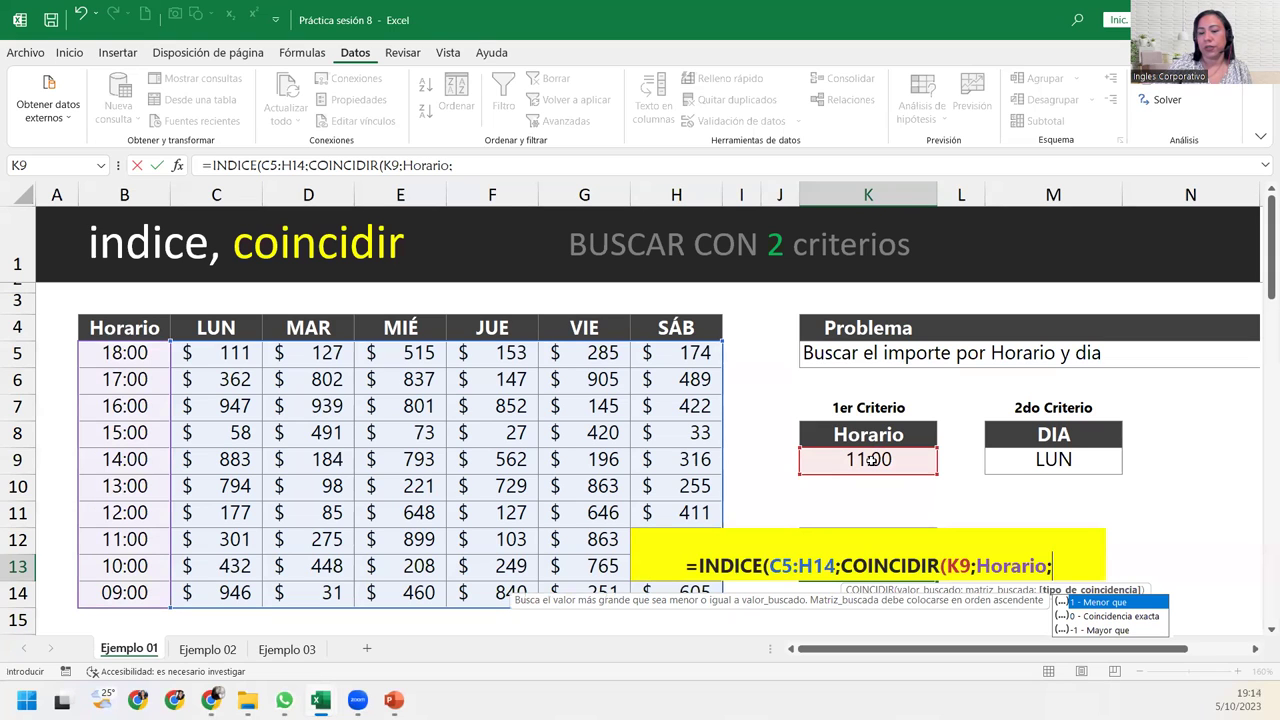
{"action": "type", "text": "0"}
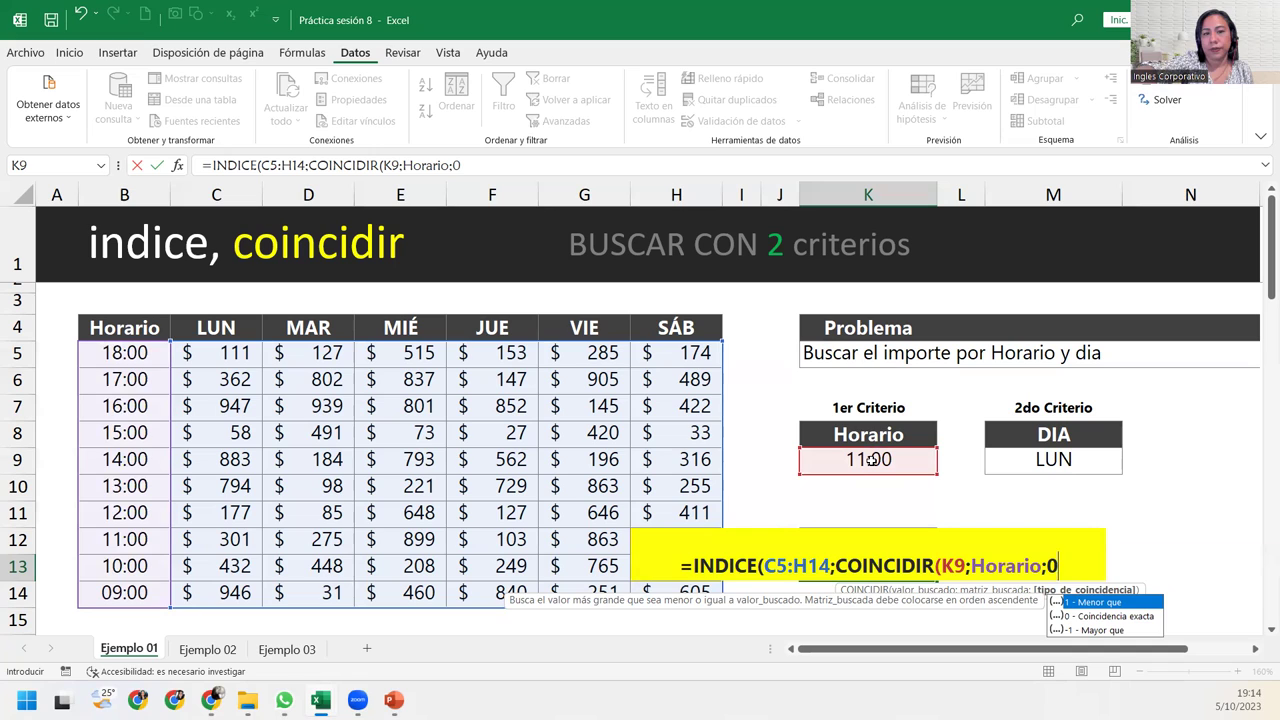
{"action": "type", "text": ")"}
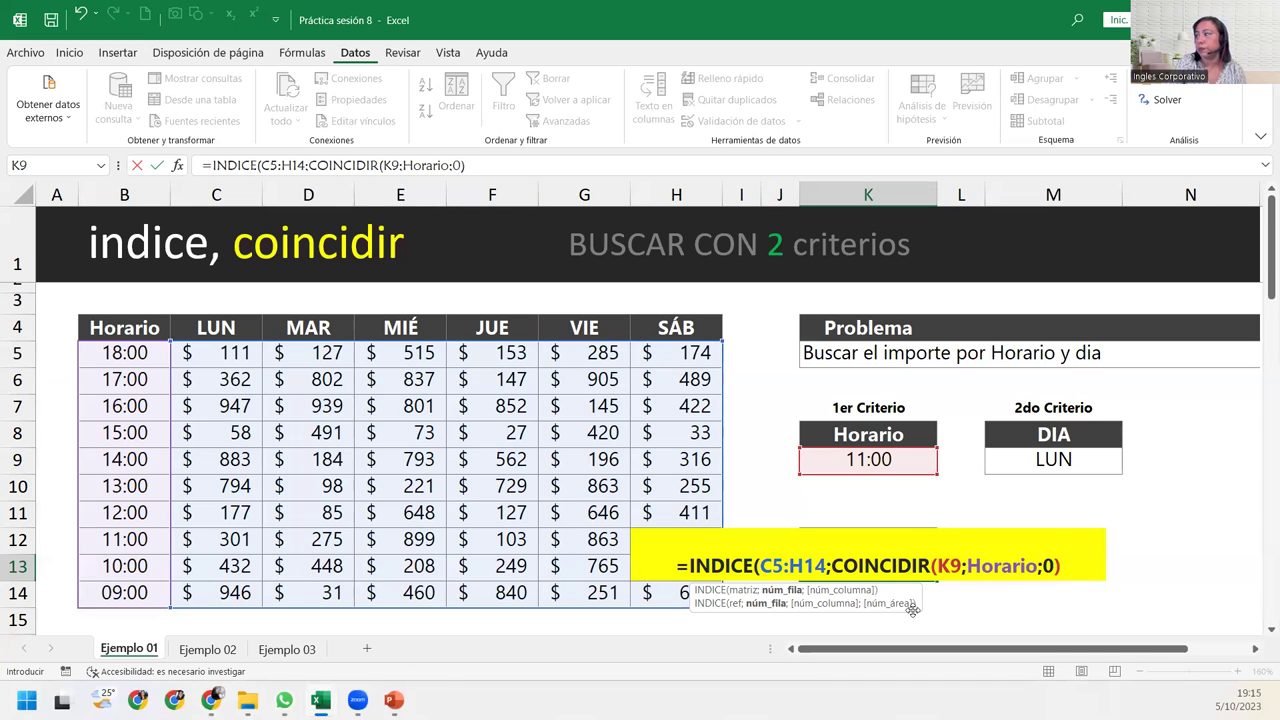
{"action": "type", "text": ";"}
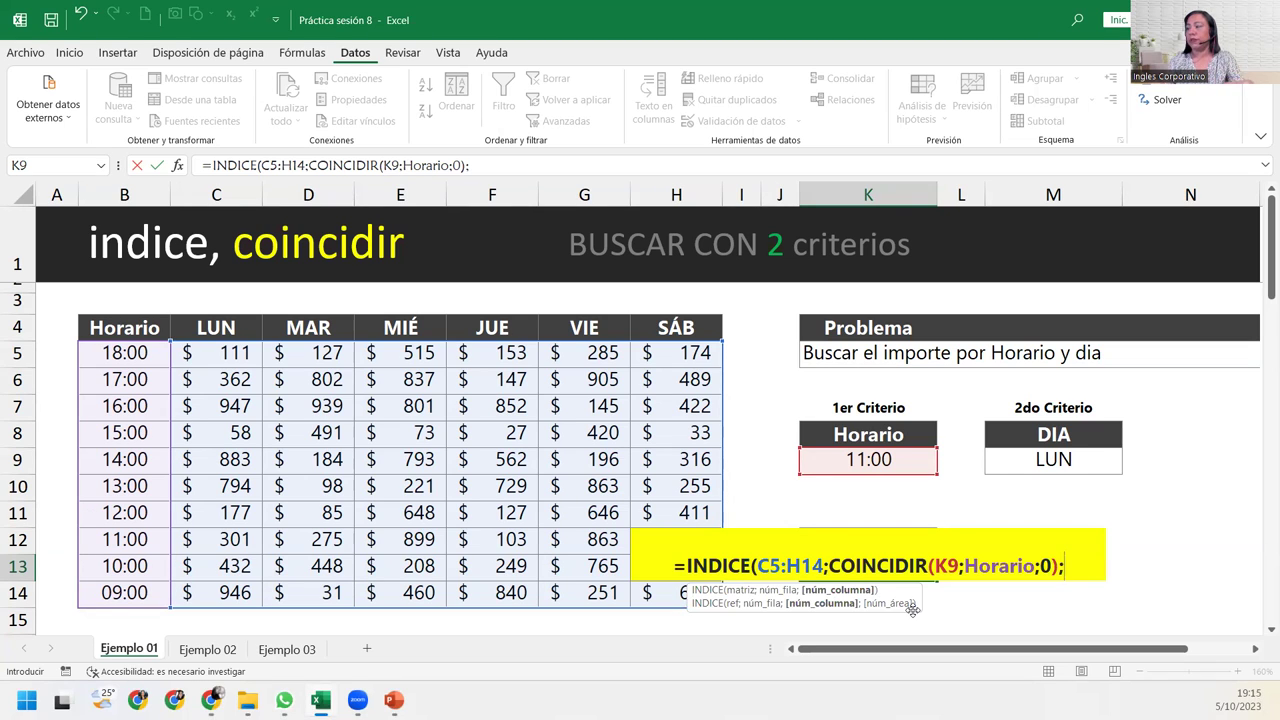
Add COINCIDIR(M9;Días;0) as the column argument and close the INDICE parentheses
{"action": "type", "text": "coi"}
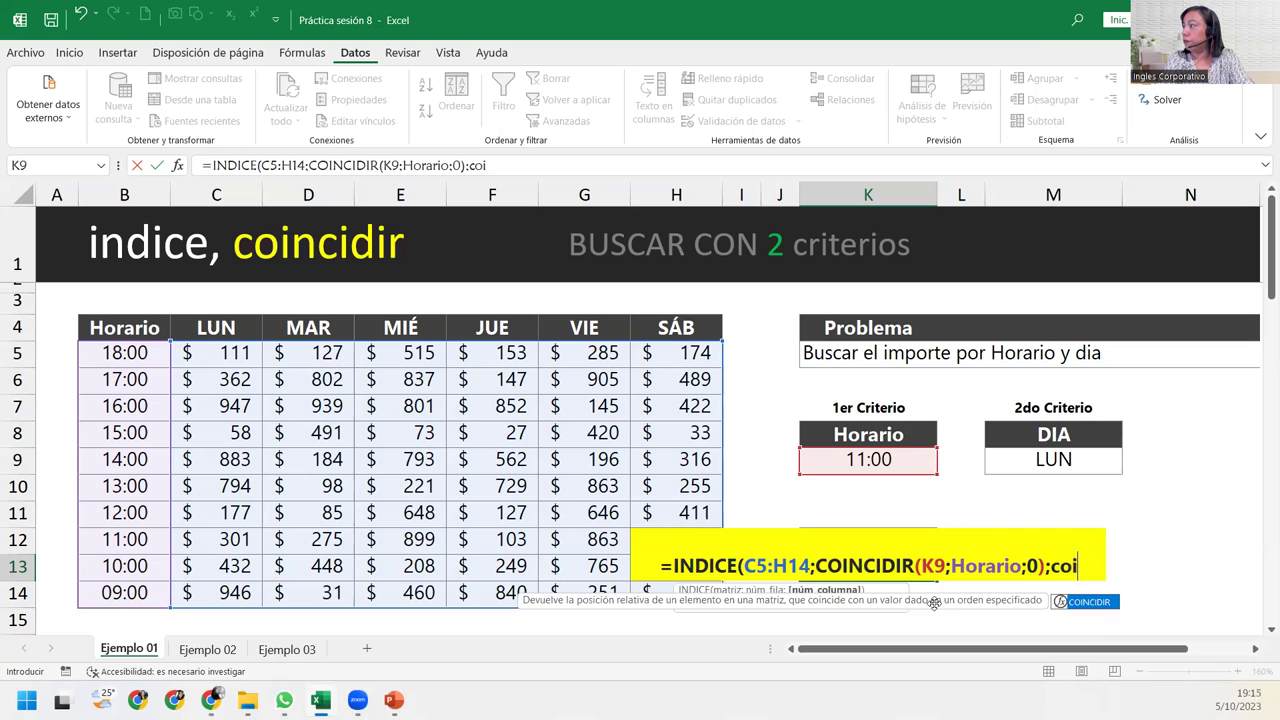
{"action": "key", "text": "Tab"}
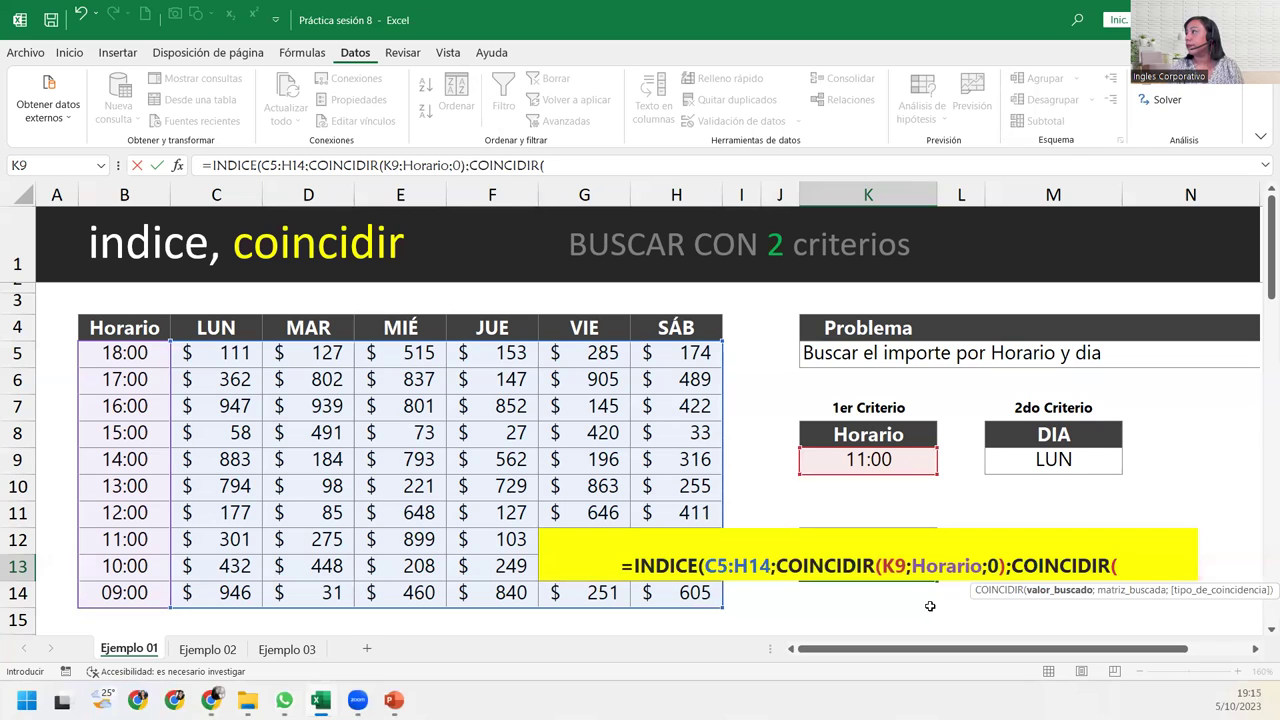
{"action": "left_click", "coordinate": [1047, 457]}
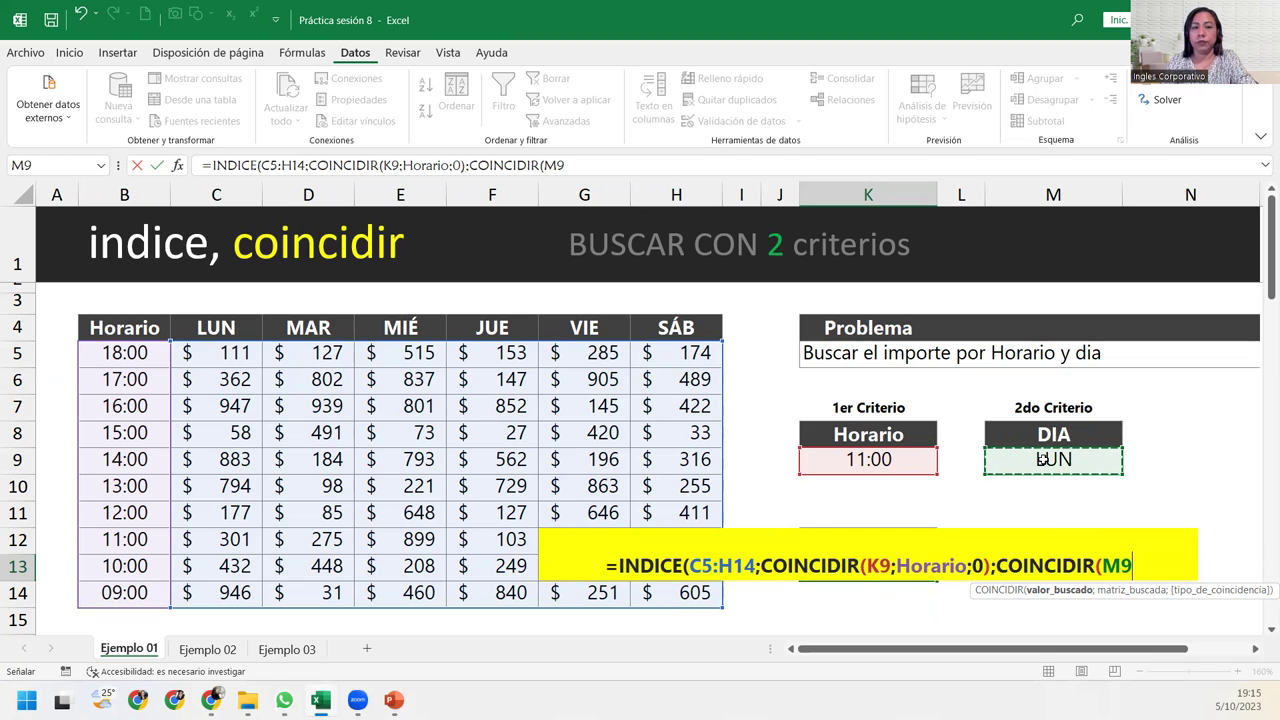
{"action": "type", "text": ";d"}
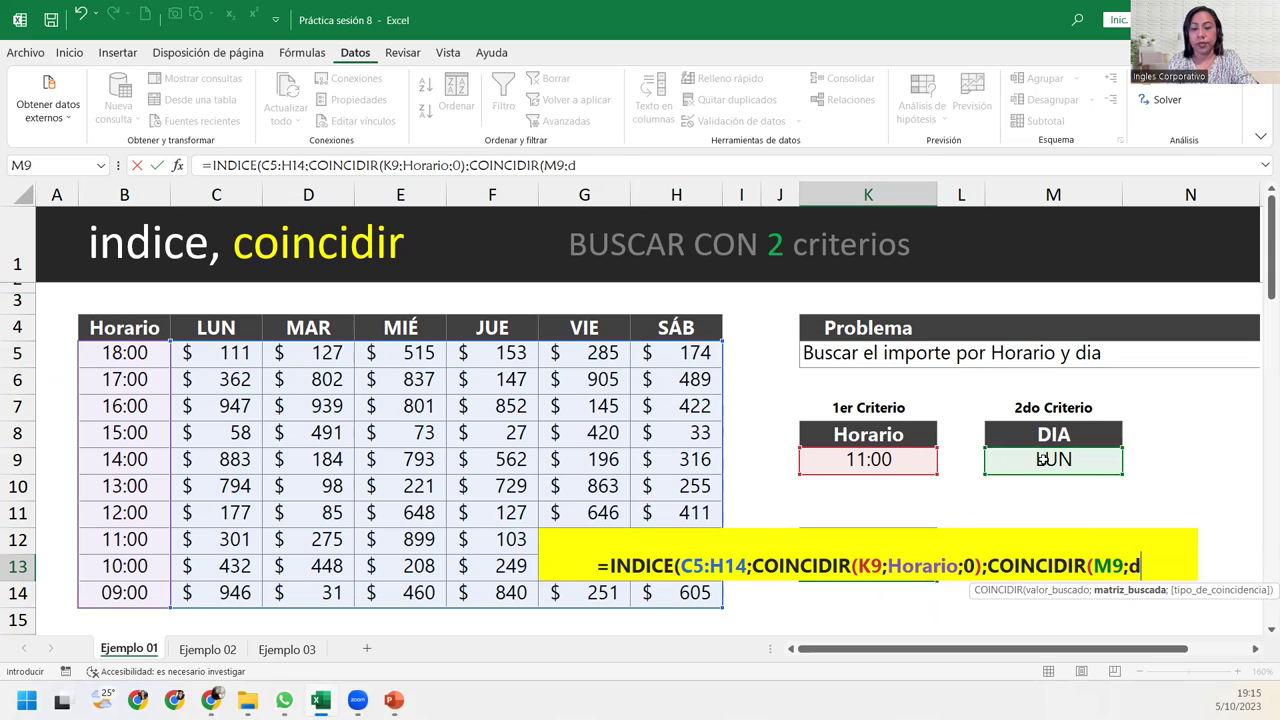
{"action": "type", "text": "ías"}
{"action": "key", "text": "Tab"}
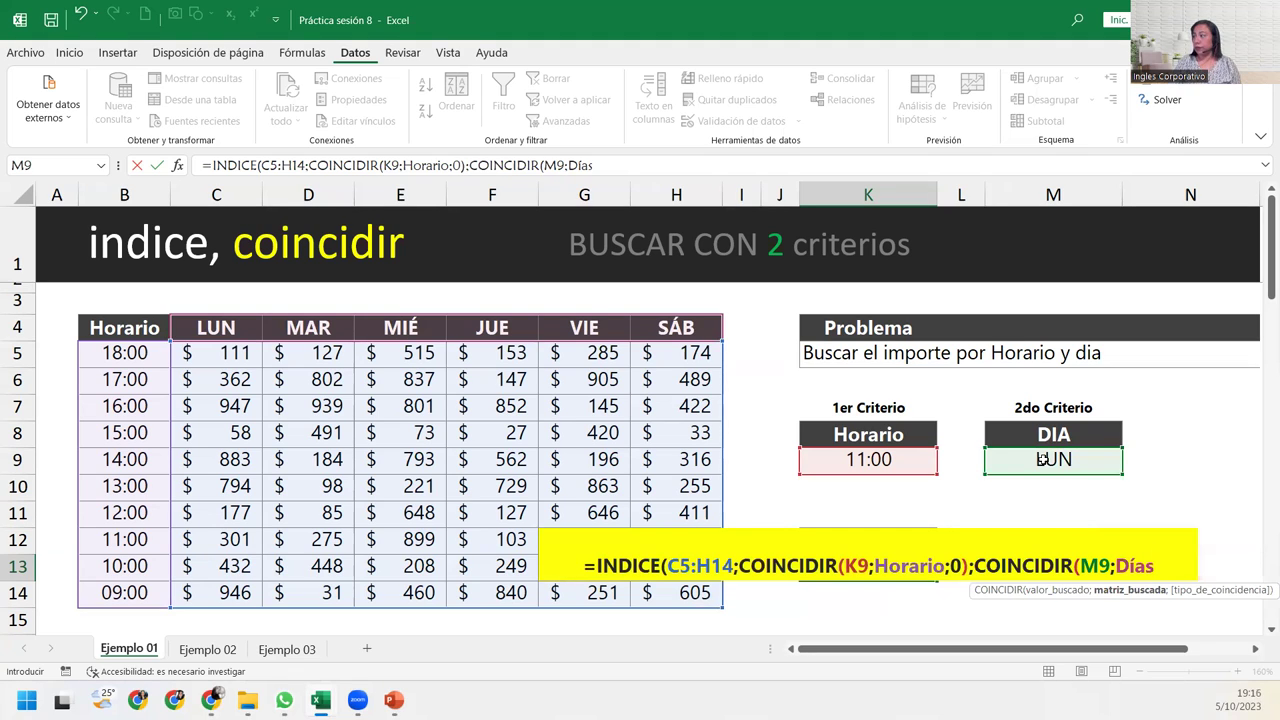
{"action": "type", "text": ";"}
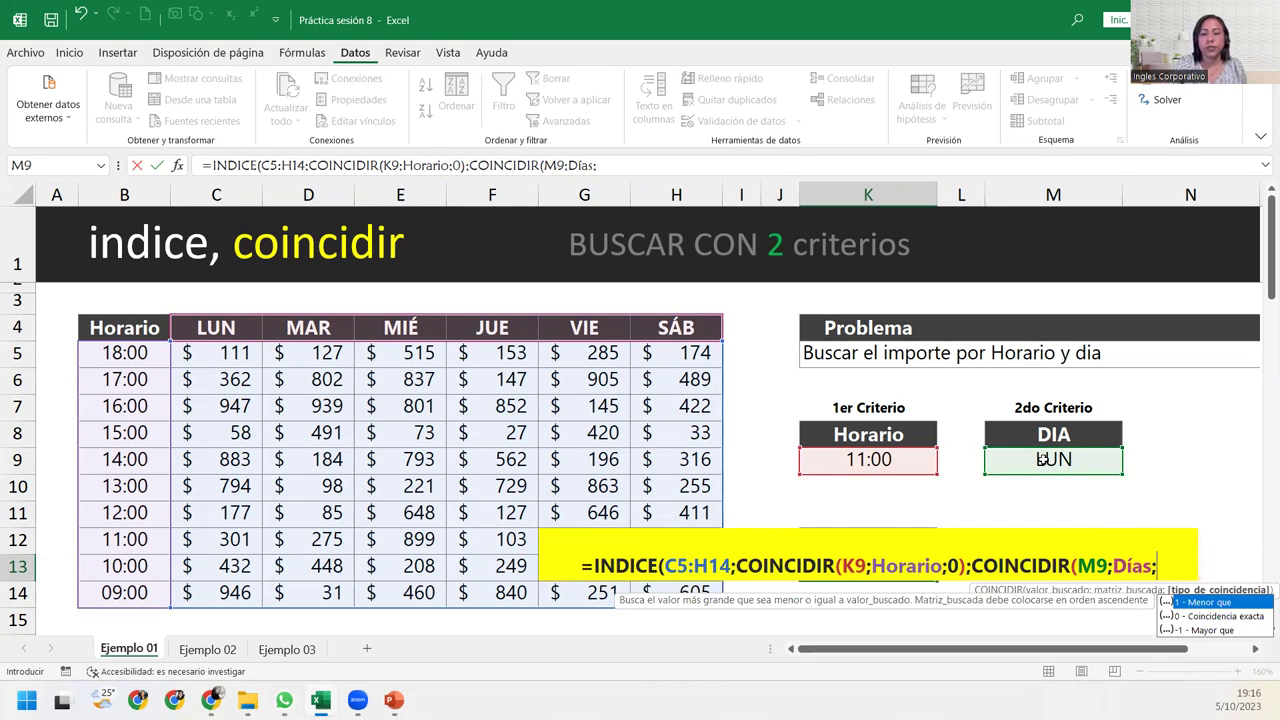
{"action": "type", "text": "0"}
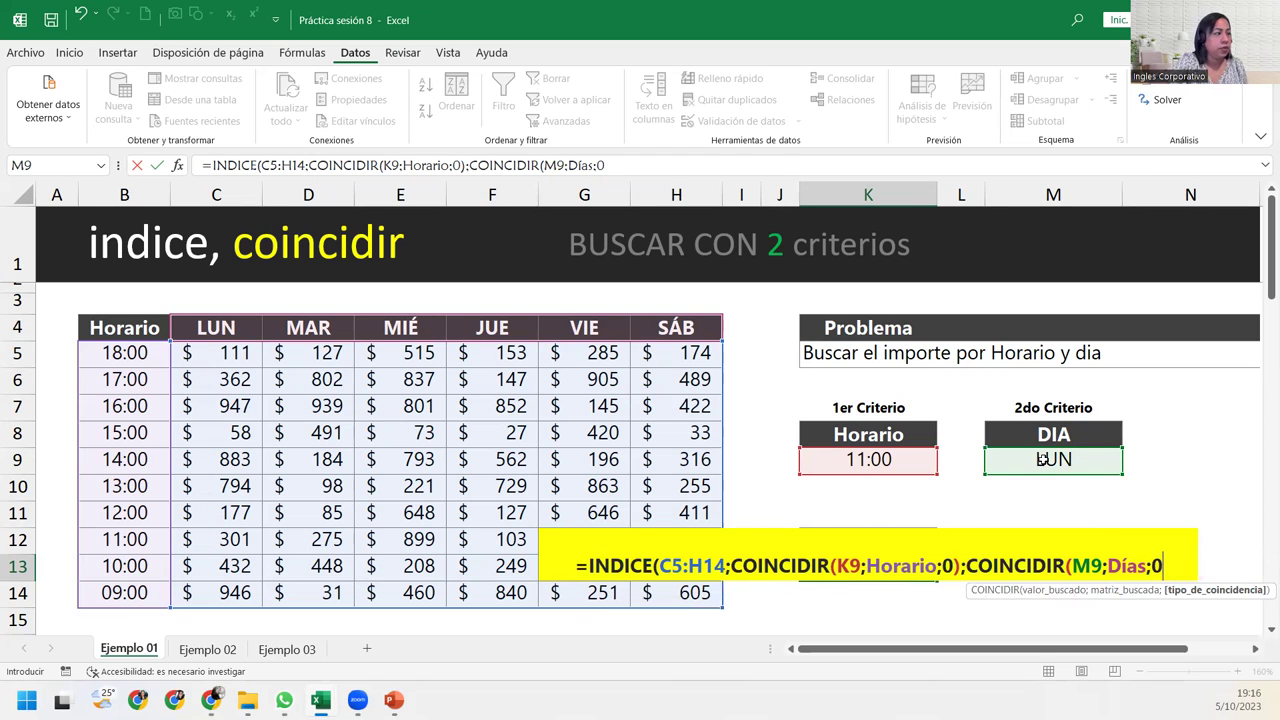
{"action": "type", "text": ")"}
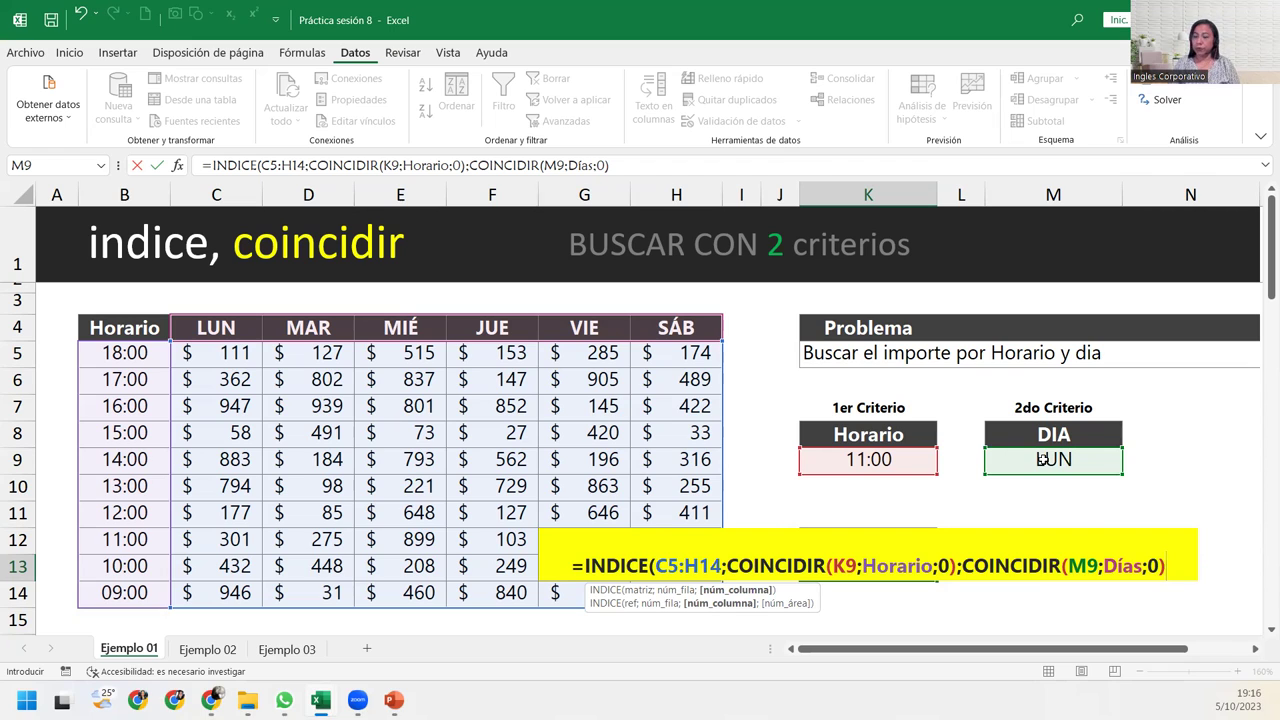
{"action": "type", "text": ")"}
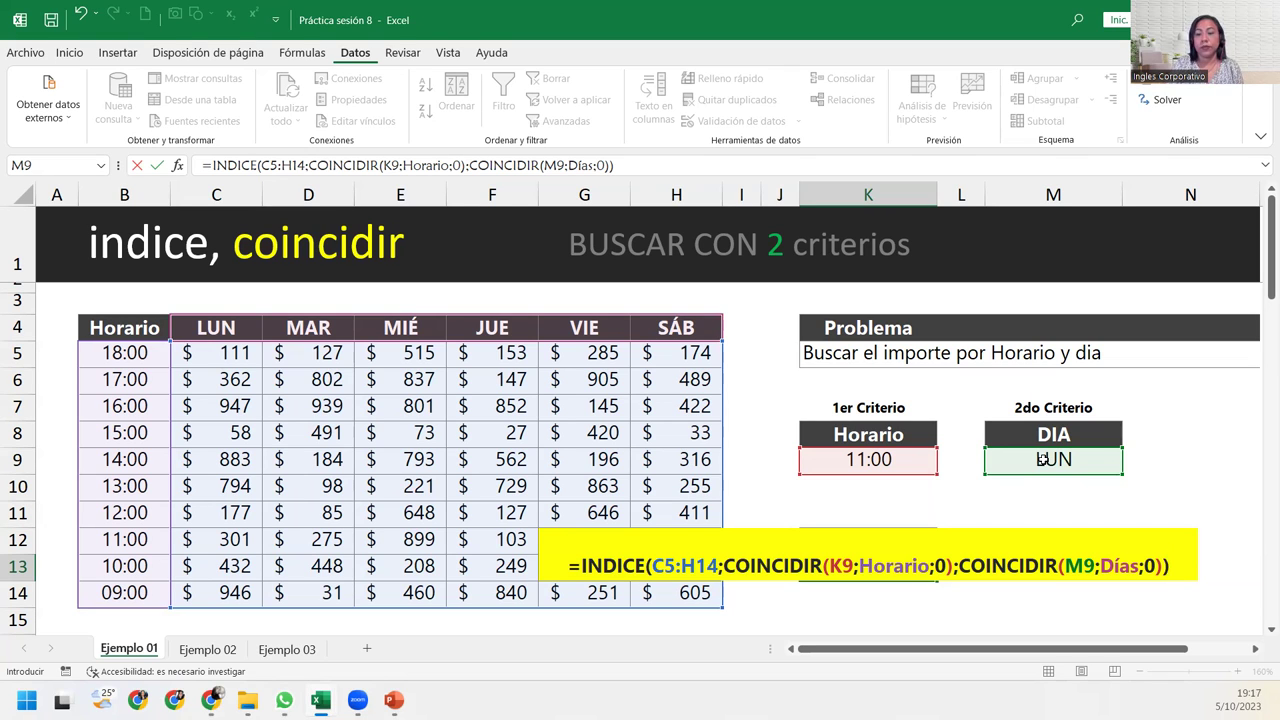
Enter the K13 formula and verify its $301 against the 11:00 row and LUN column
{"action": "key", "text": "Return"}
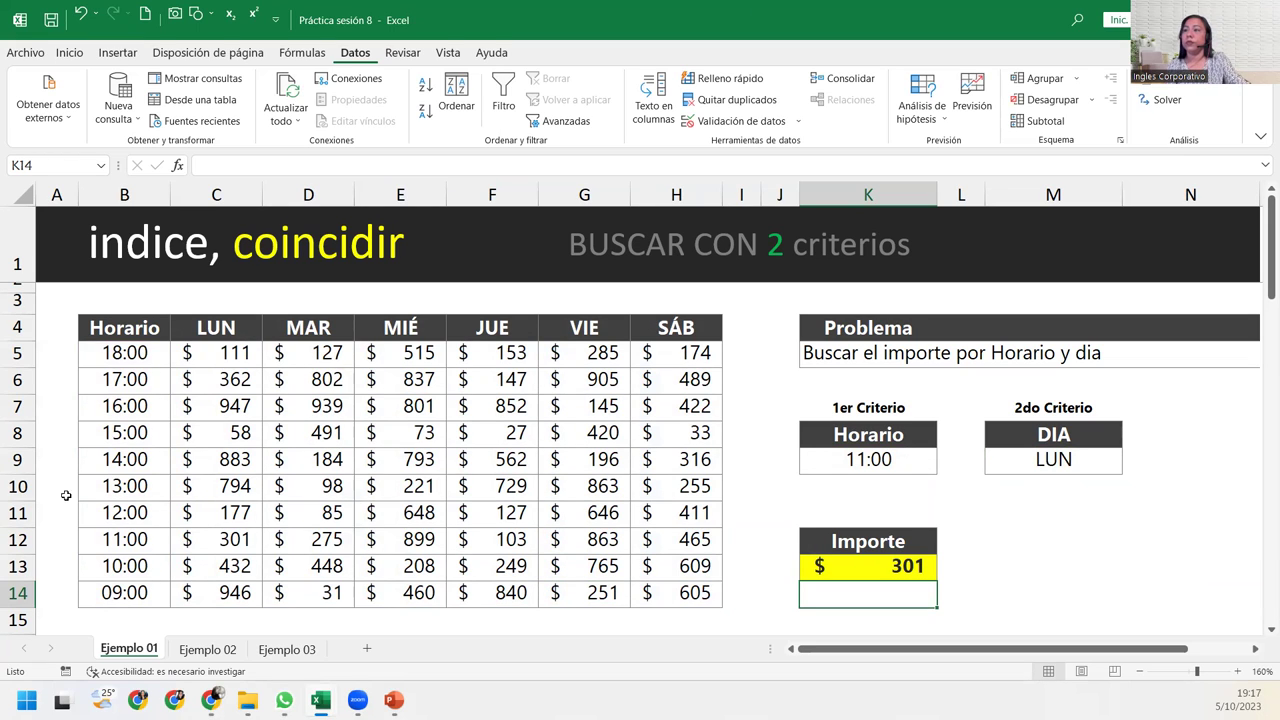
{"action": "left_click", "coordinate": [12, 539]}
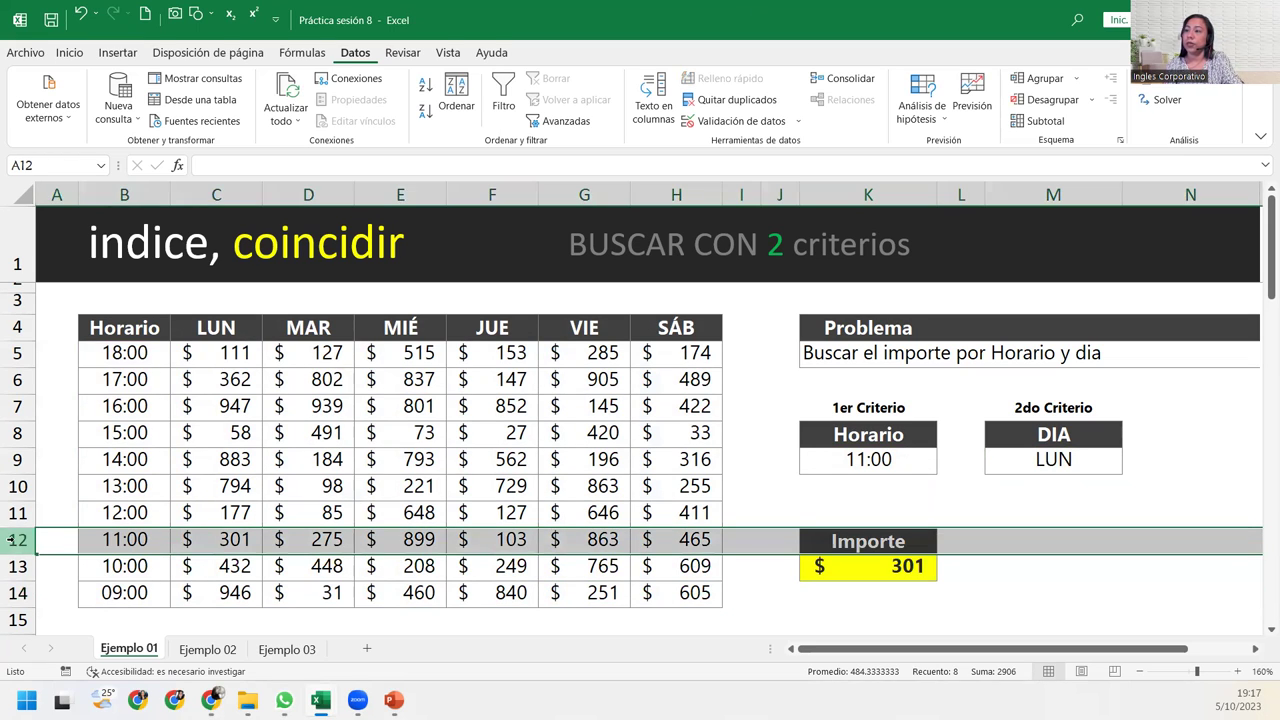
{"action": "left_click", "coordinate": [226, 195], "text": "ctrl"}
{"action": "left_click", "coordinate": [219, 538], "text": "ctrl"}
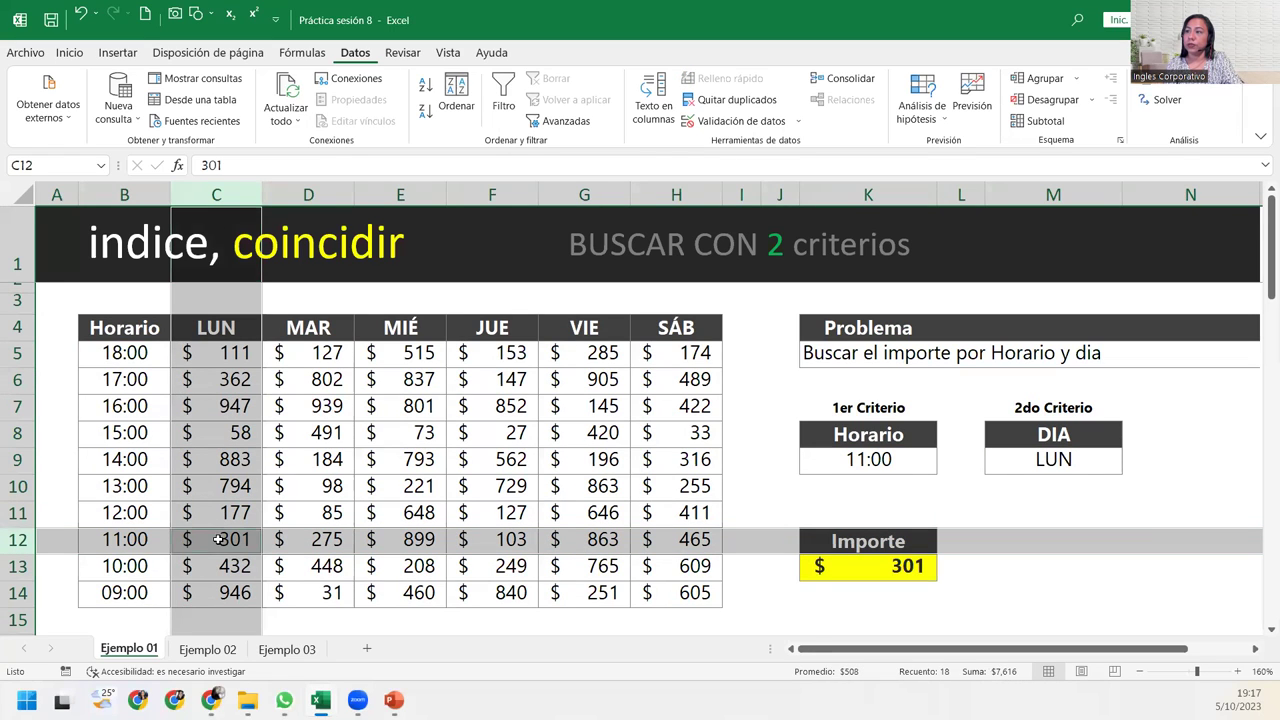
{"action": "left_click", "coordinate": [877, 565], "text": "ctrl"}
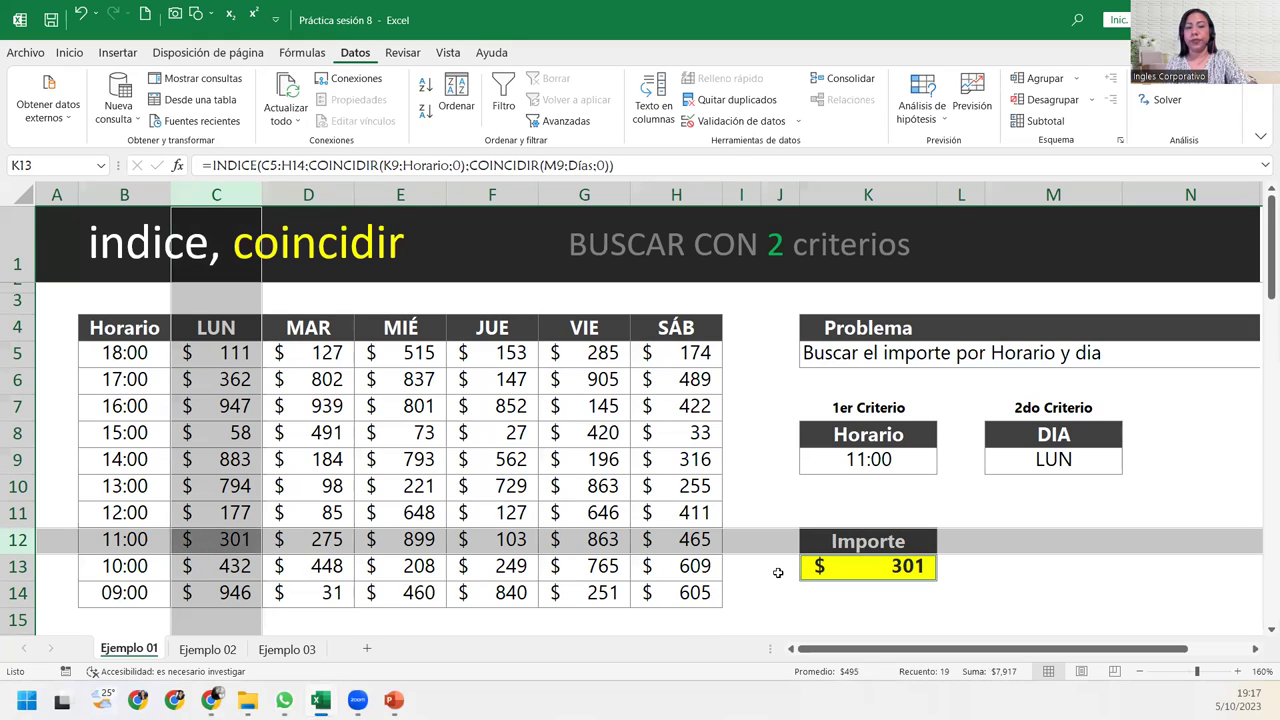
Re-open the K13 formula, confirm it unchanged, and bring up the Fórmulas ribbon
{"action": "left_click", "coordinate": [875, 562]}
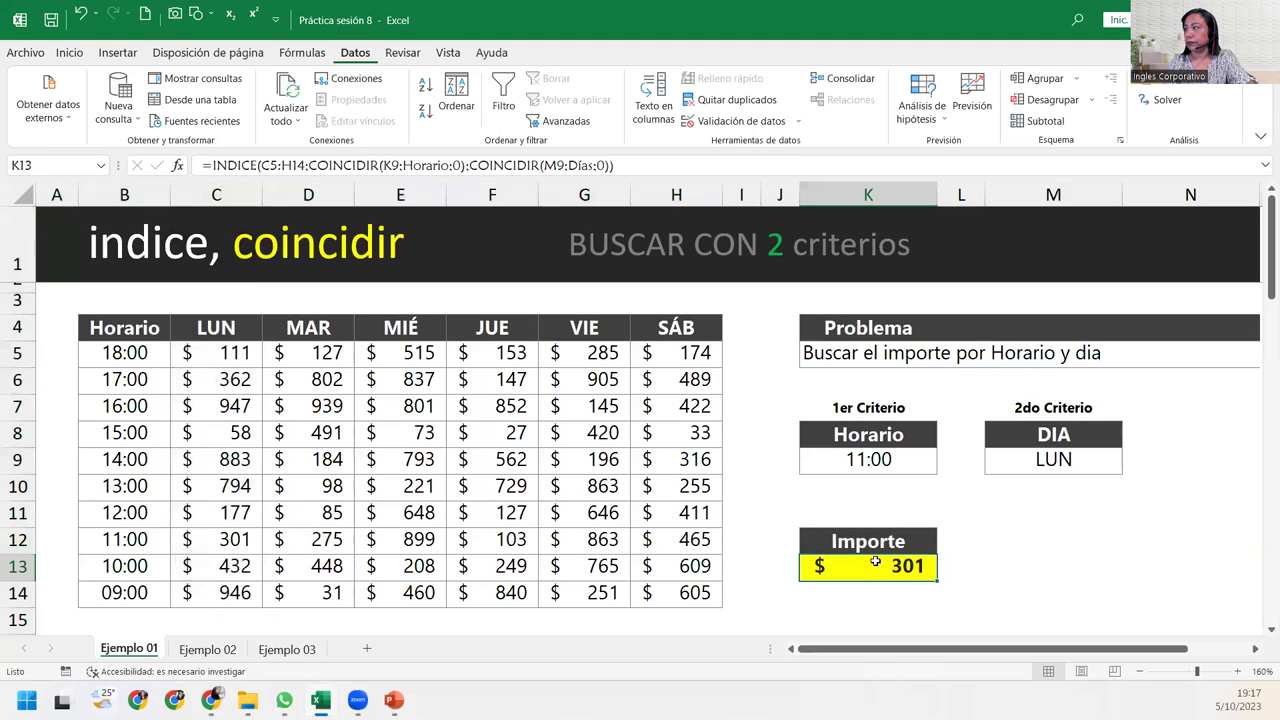
{"action": "double_click", "coordinate": [875, 562]}
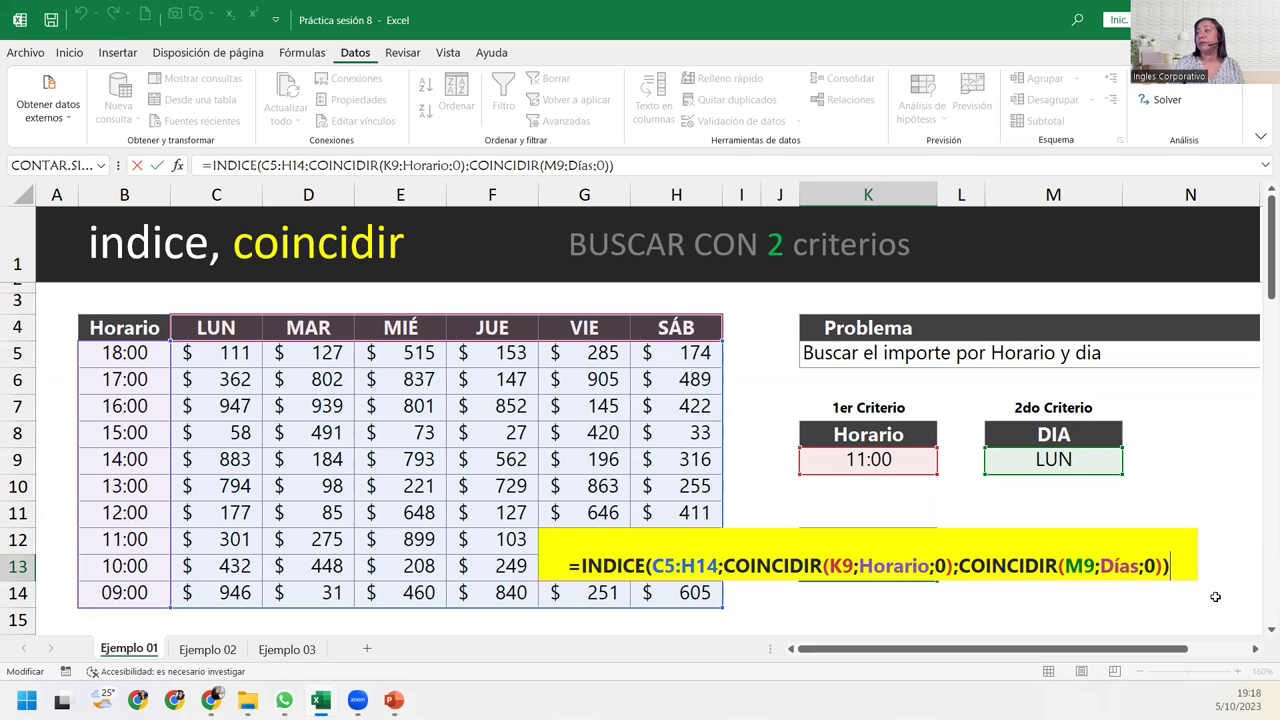
{"action": "key", "text": "Return"}
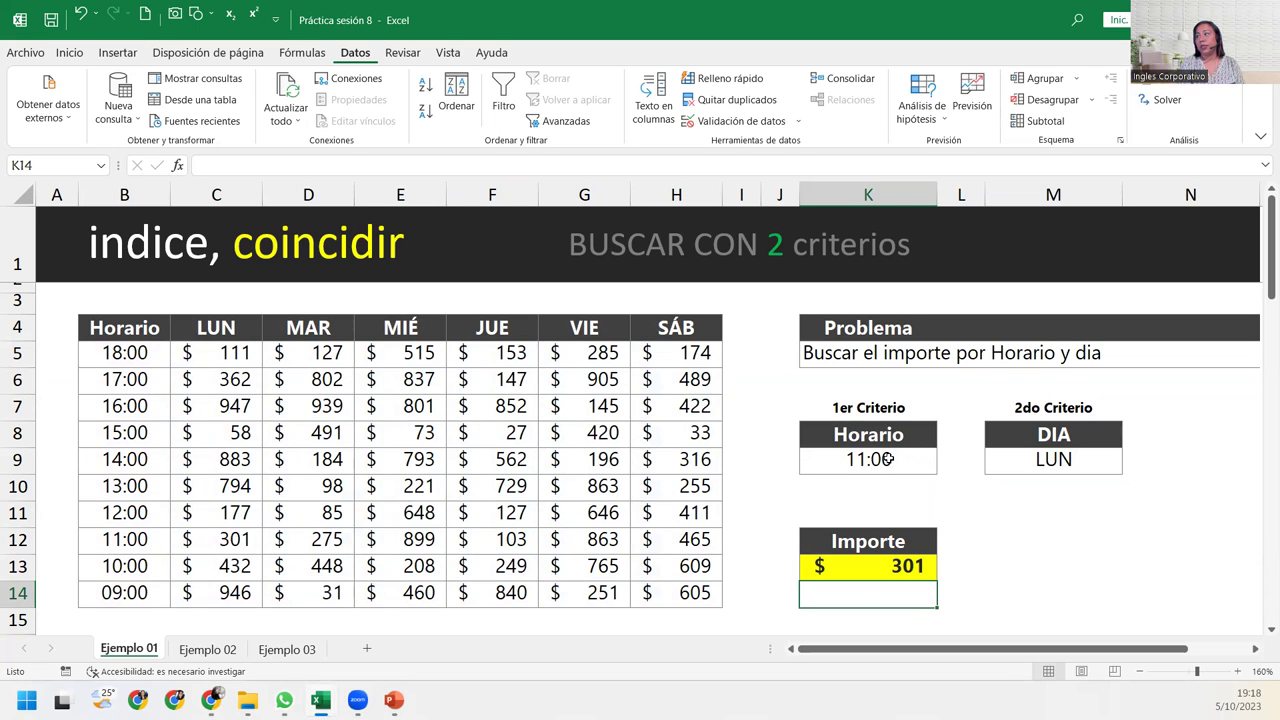
{"action": "left_click", "coordinate": [840, 576]}
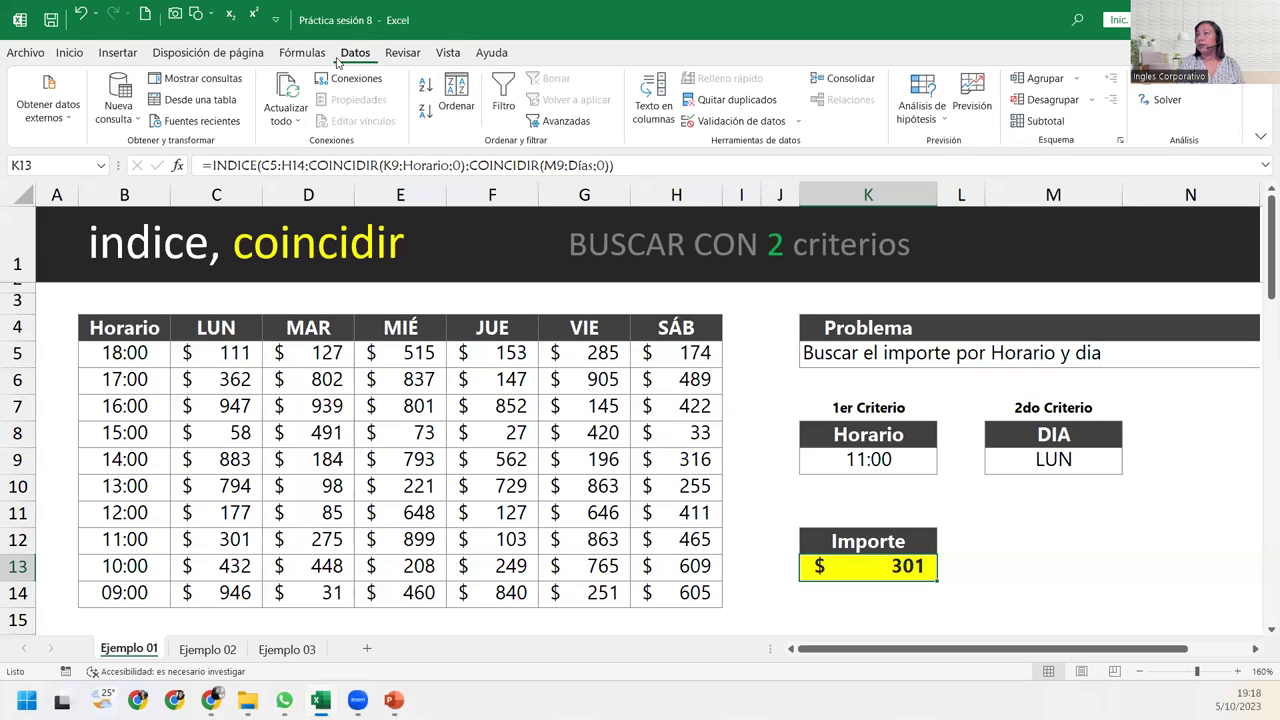
{"action": "left_click", "coordinate": [299, 54]}
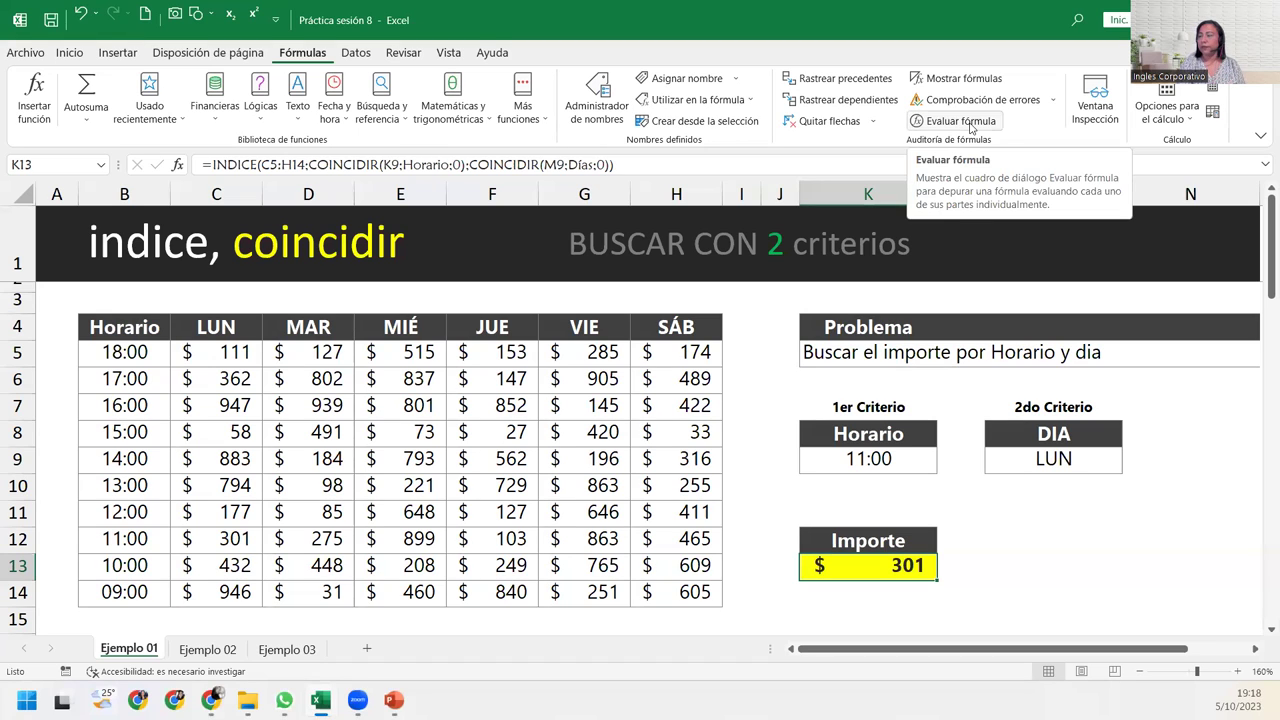
{"action": "left_click", "coordinate": [960, 121]}
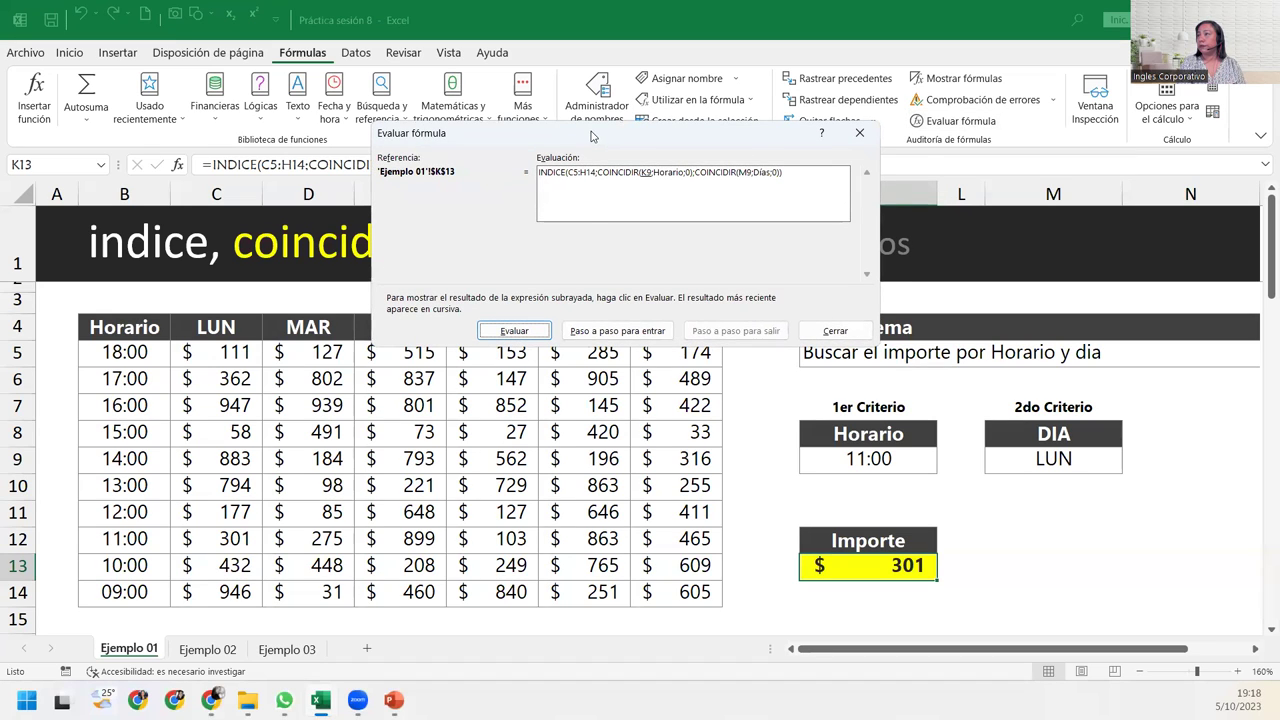
{"action": "left_click_drag", "start_coordinate": [592, 136], "coordinate": [540, 332]}
{"action": "left_click", "coordinate": [450, 524]}
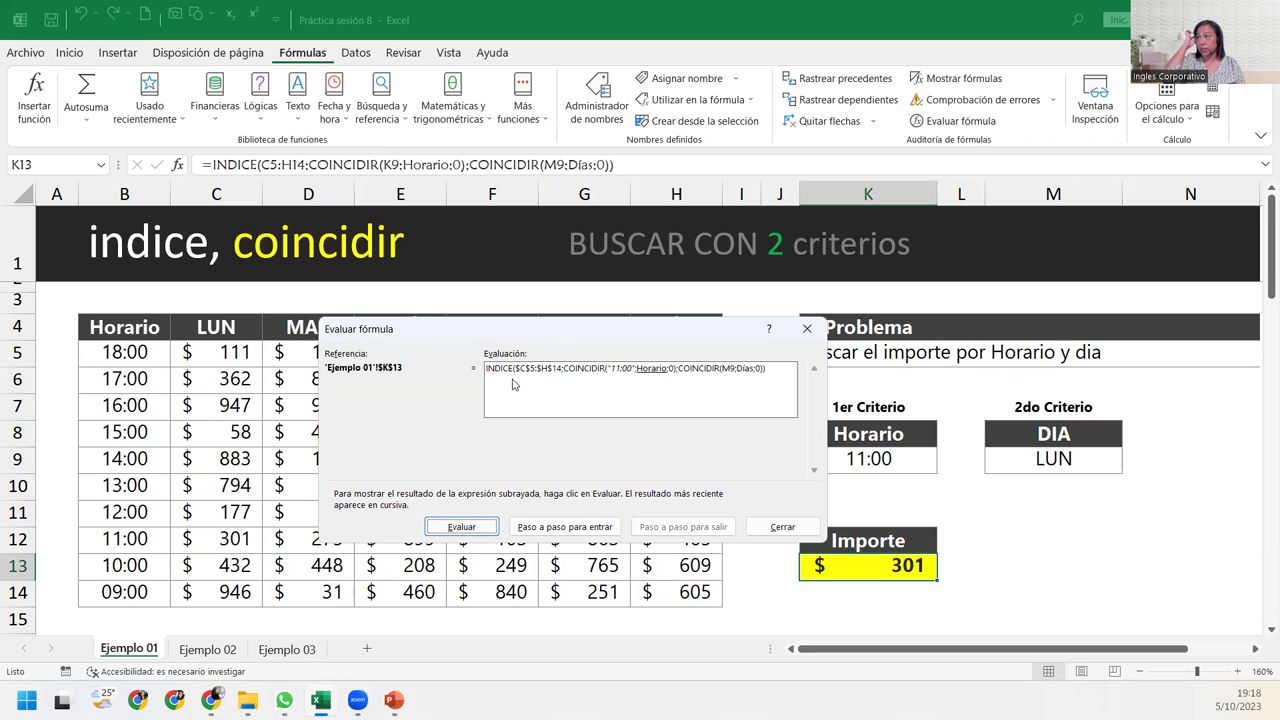
{"action": "left_click", "coordinate": [487, 534]}
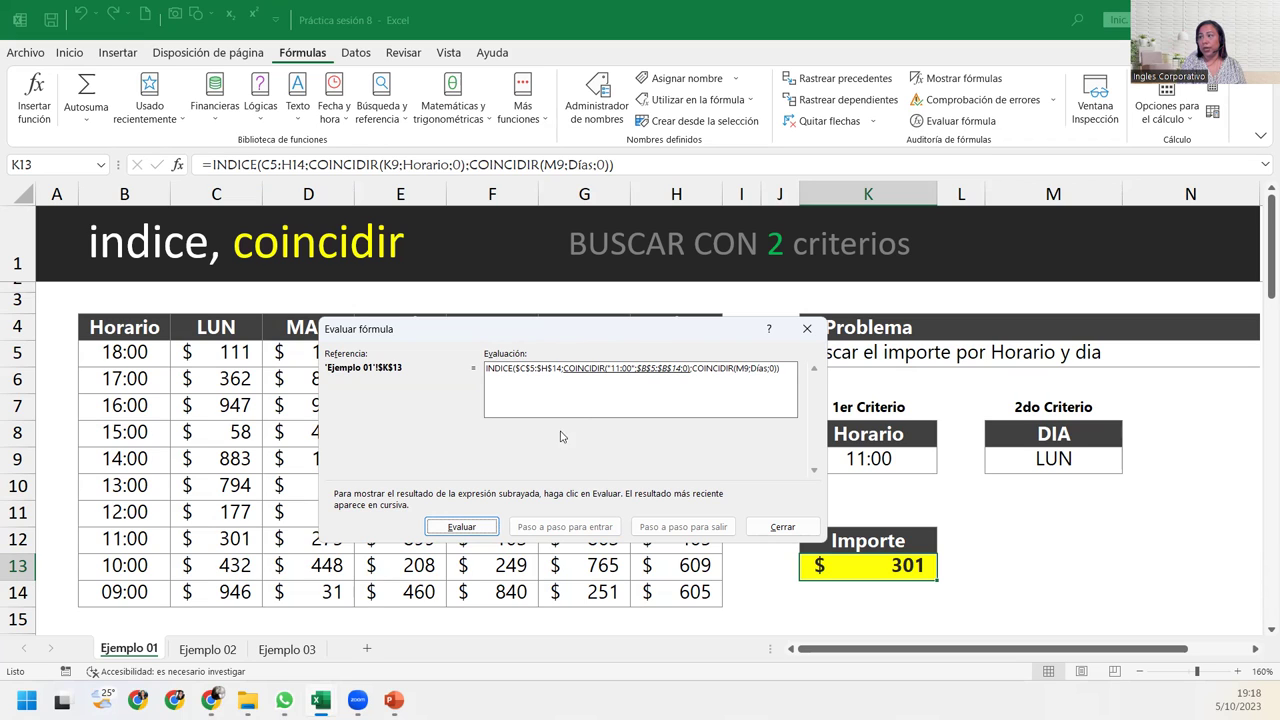
{"action": "left_click", "coordinate": [475, 527]}
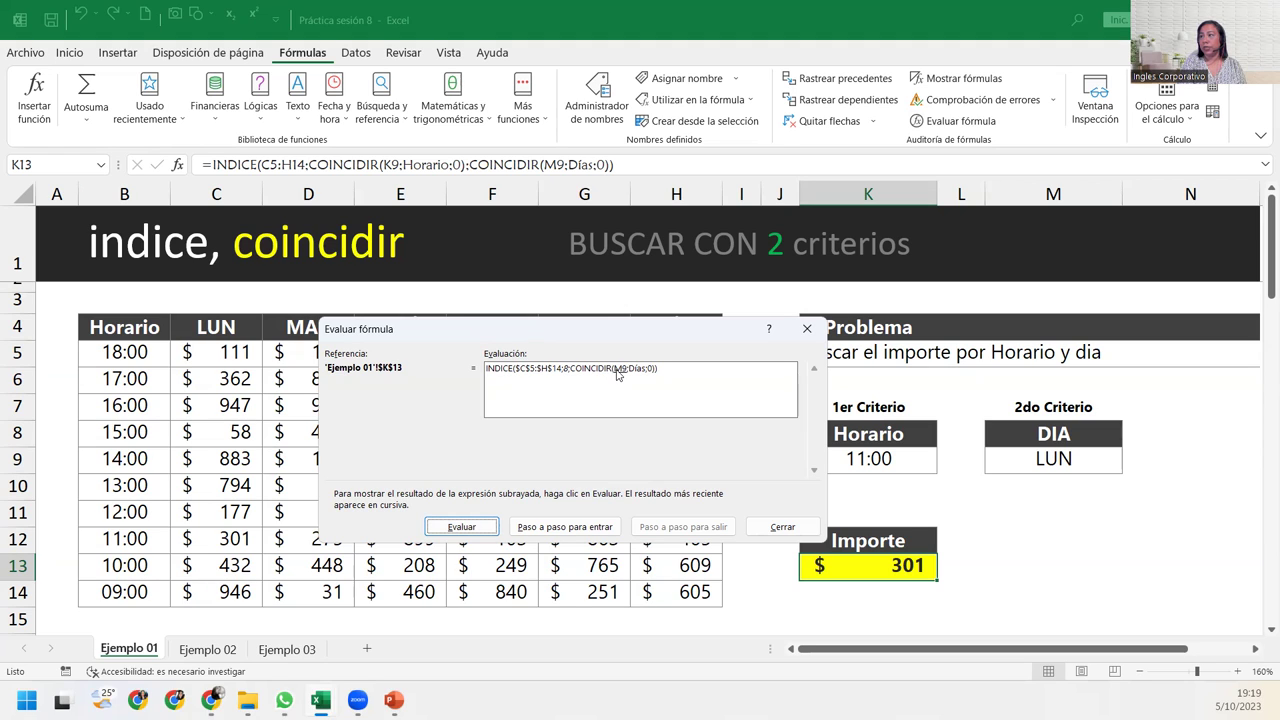
{"action": "left_click", "coordinate": [468, 524]}
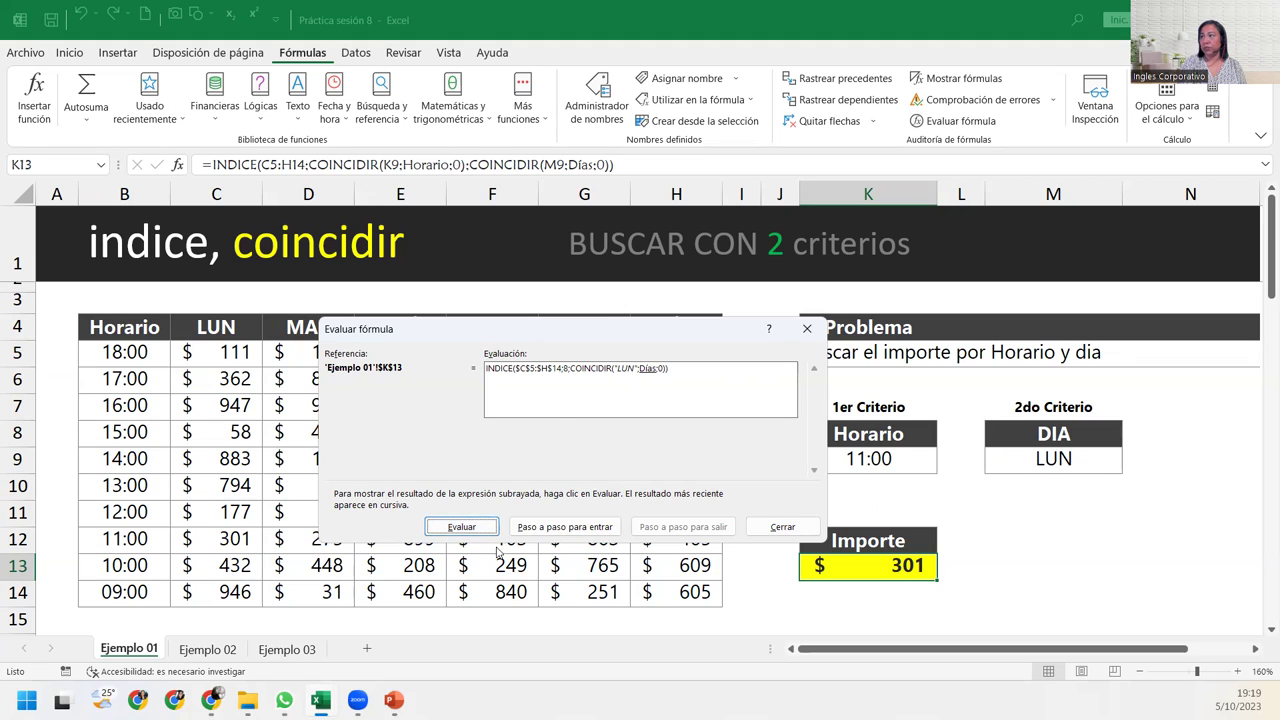
{"action": "left_click", "coordinate": [463, 530]}
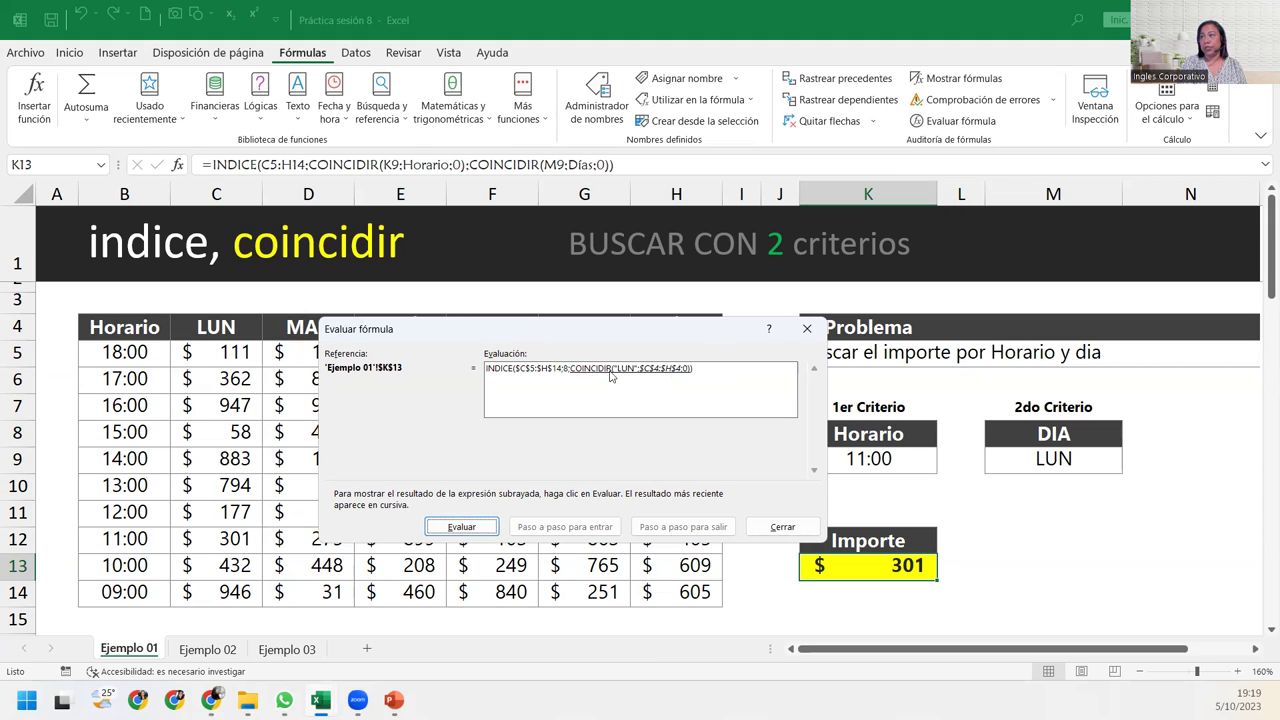
{"action": "left_click", "coordinate": [462, 528]}
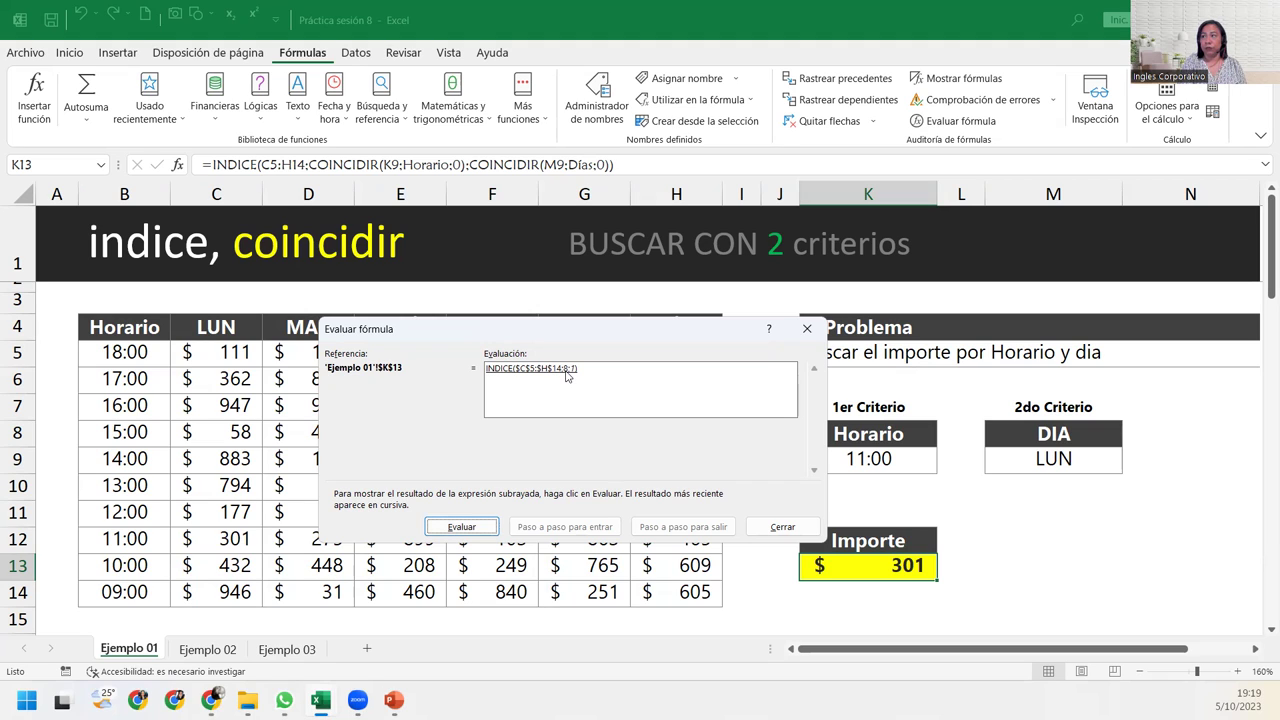
{"action": "left_click", "coordinate": [478, 522]}
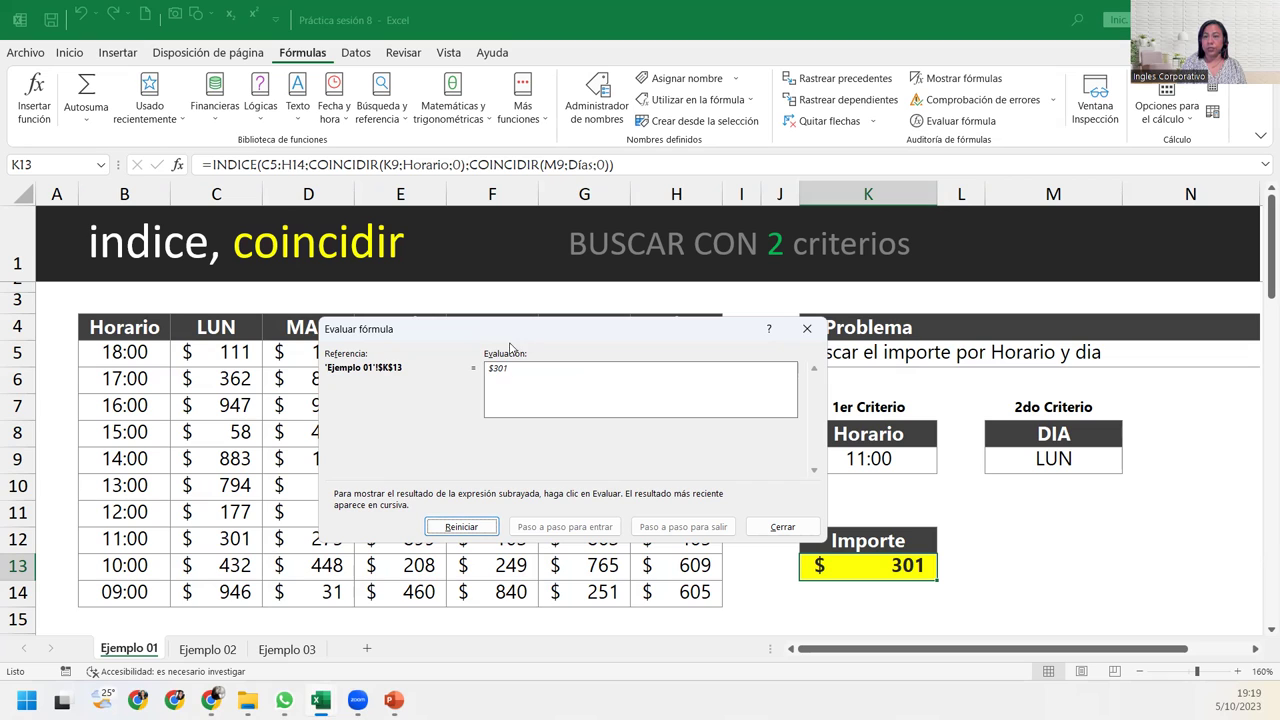
{"action": "left_click", "coordinate": [803, 333]}
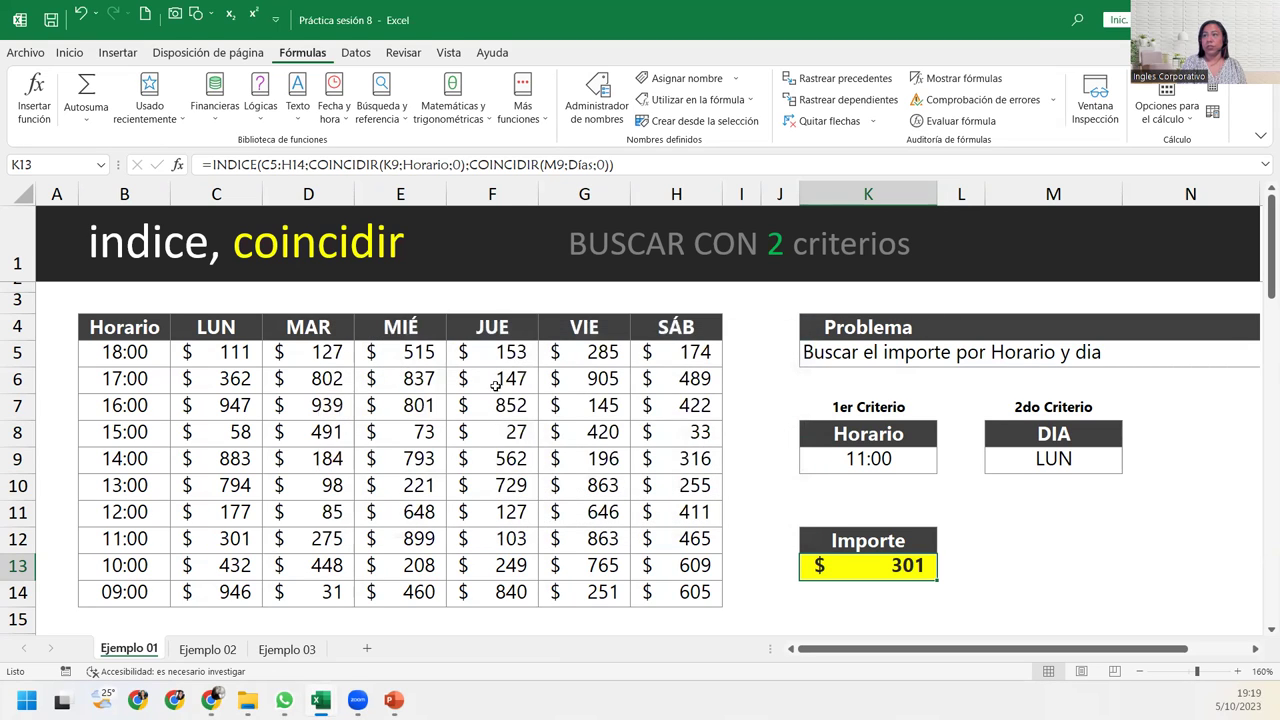
Colour the helper row numbers in A5:A14 light blue
{"action": "left_click", "coordinate": [62, 358]}
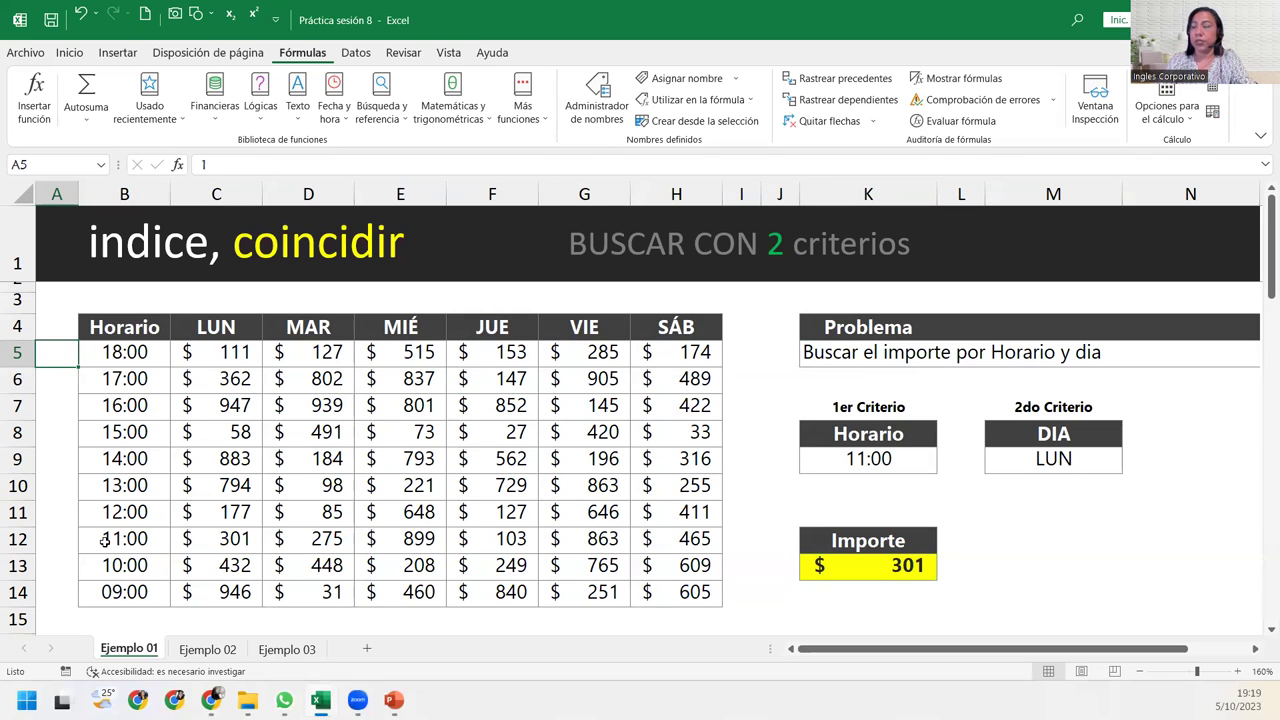
{"action": "key", "text": "Down"}
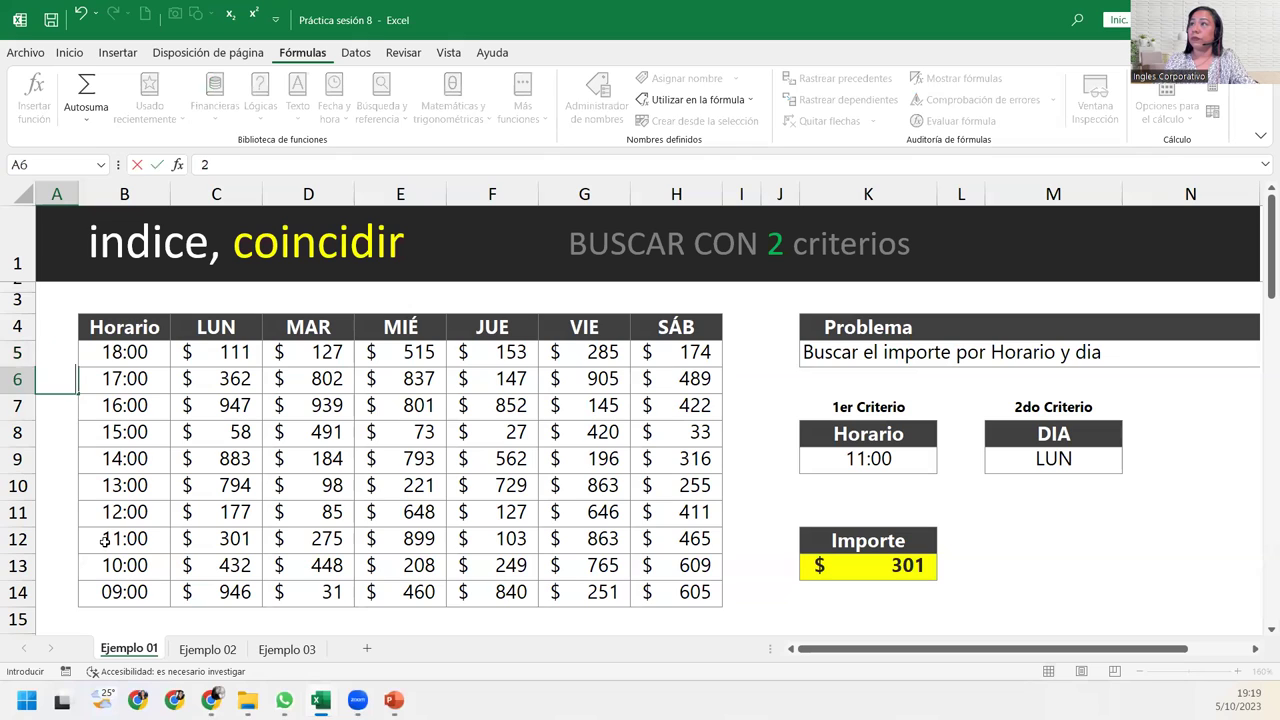
{"action": "key", "text": "Down"}
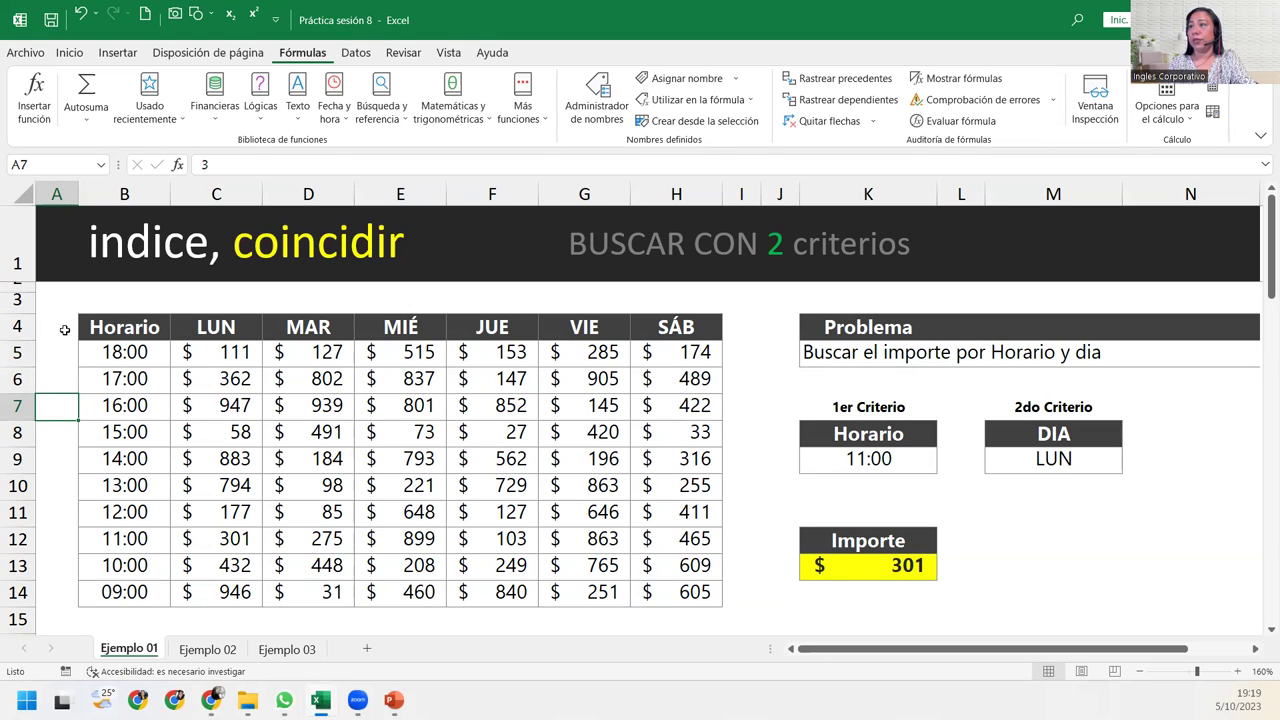
{"action": "left_click_drag", "start_coordinate": [57, 348], "coordinate": [73, 598]}
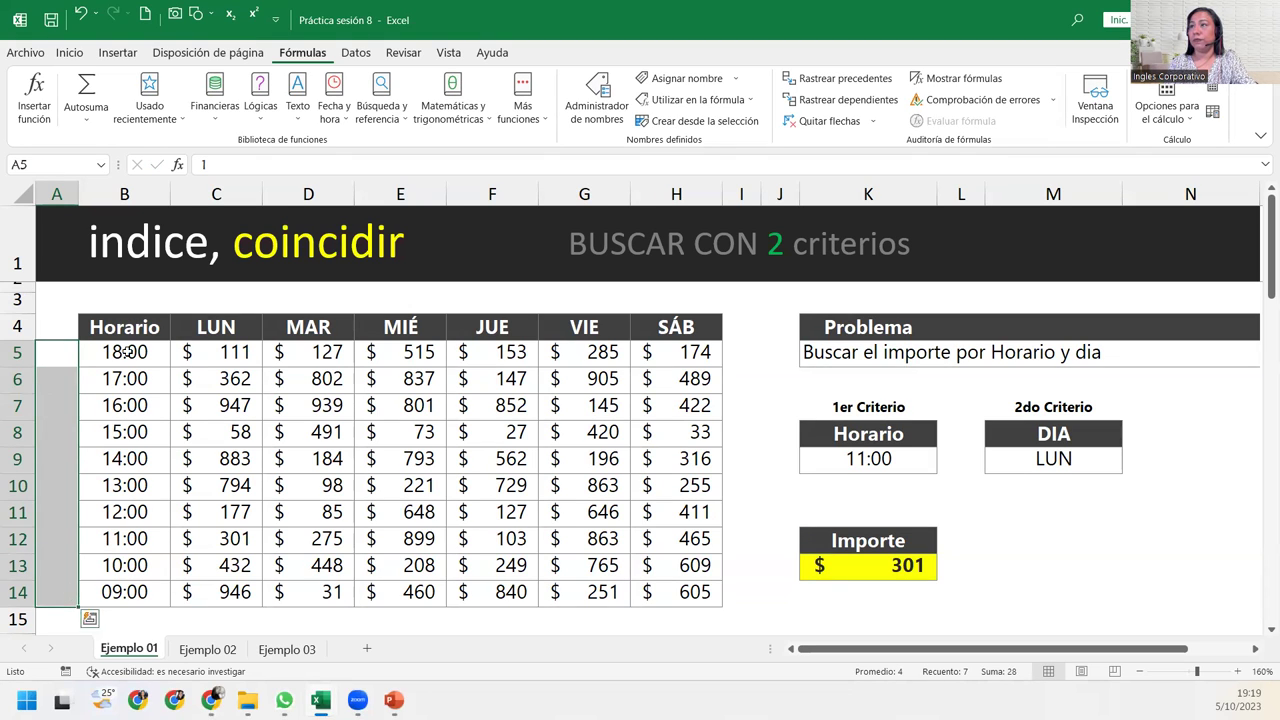
{"action": "left_click", "coordinate": [80, 57]}
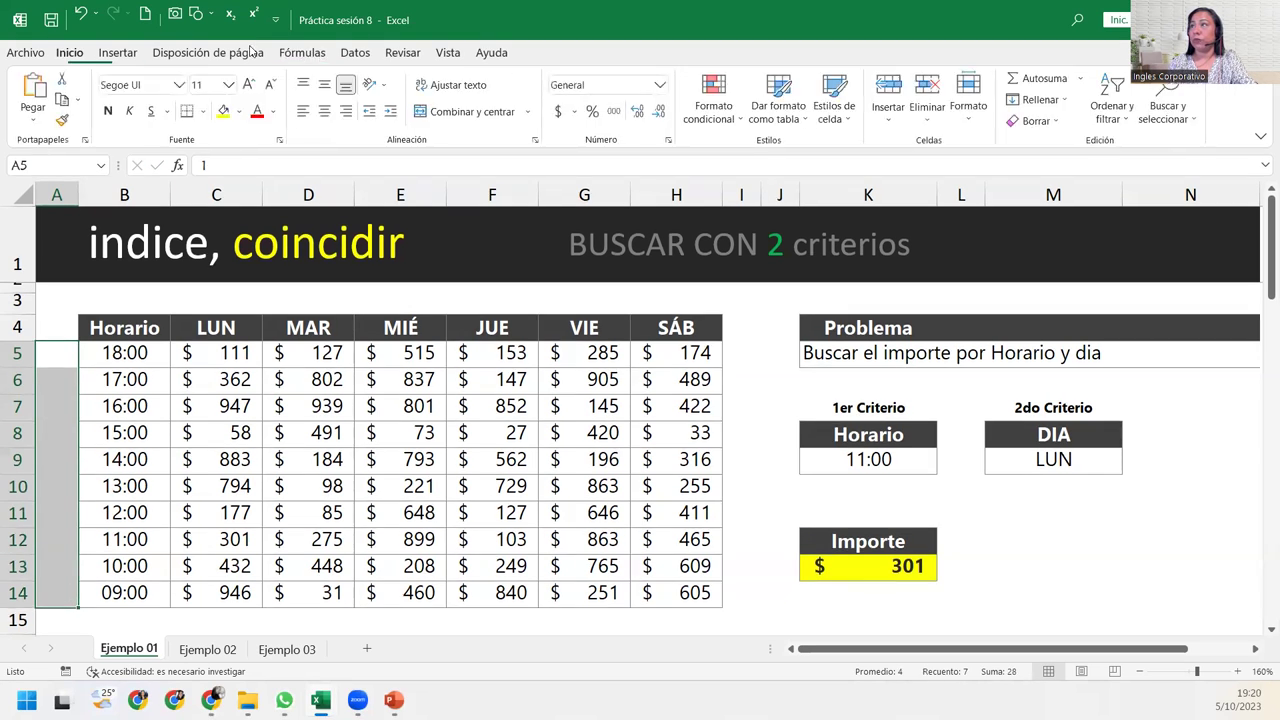
{"action": "left_click", "coordinate": [273, 111]}
{"action": "left_click", "coordinate": [340, 259]}
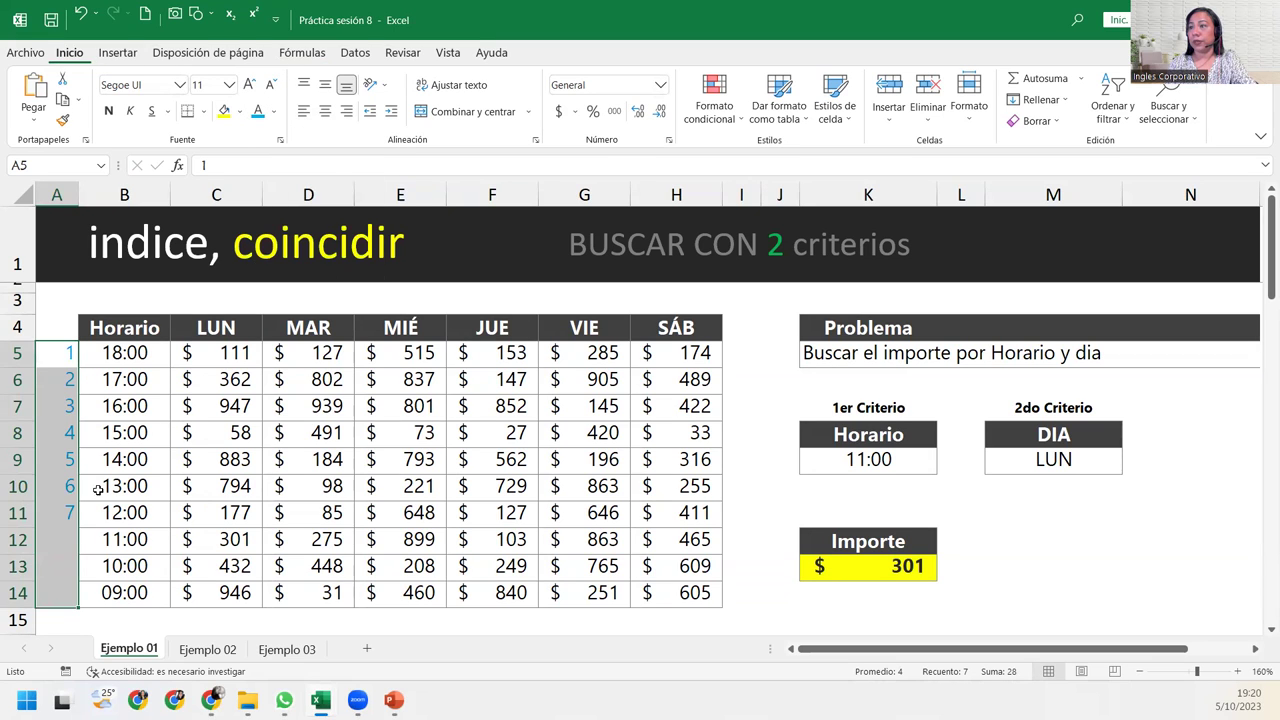
Extend the numbering with 8, 9, 10 down to A14, then select C3:H3
{"action": "left_click", "coordinate": [66, 516]}
{"action": "left_click_drag", "start_coordinate": [71, 486], "coordinate": [78, 600]}
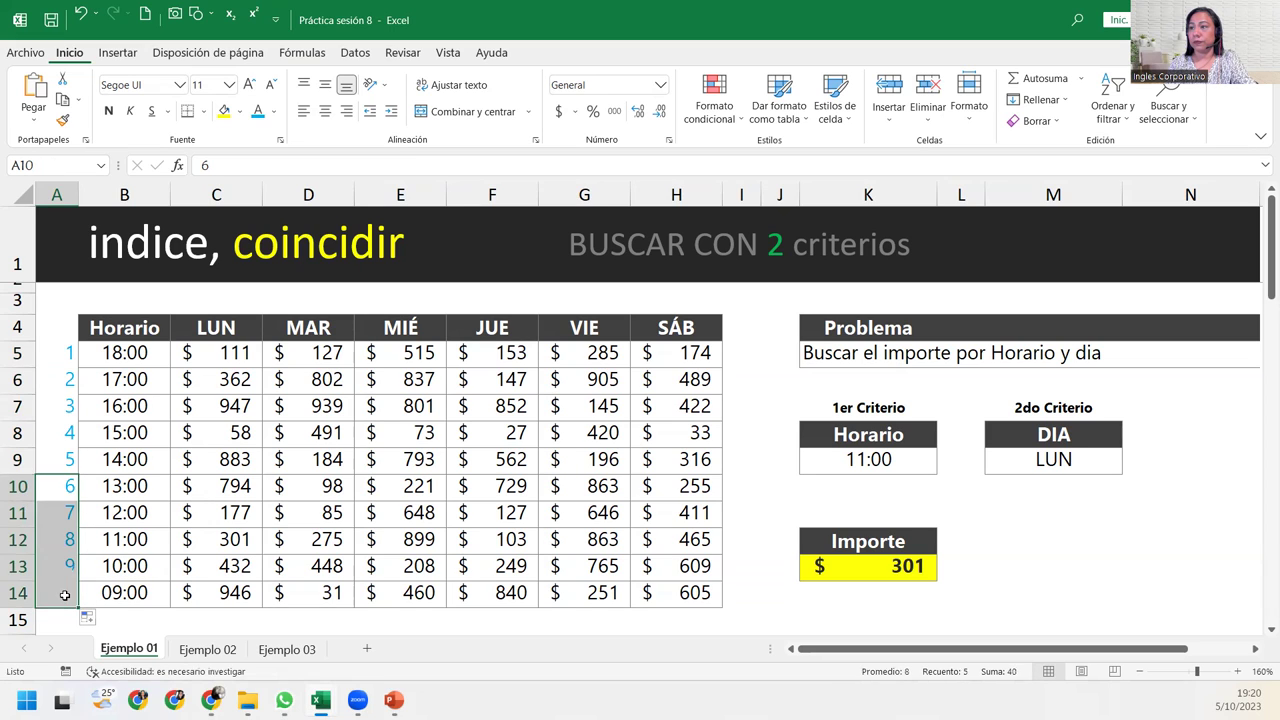
{"action": "left_click", "coordinate": [60, 592]}
{"action": "left_click", "coordinate": [204, 301]}
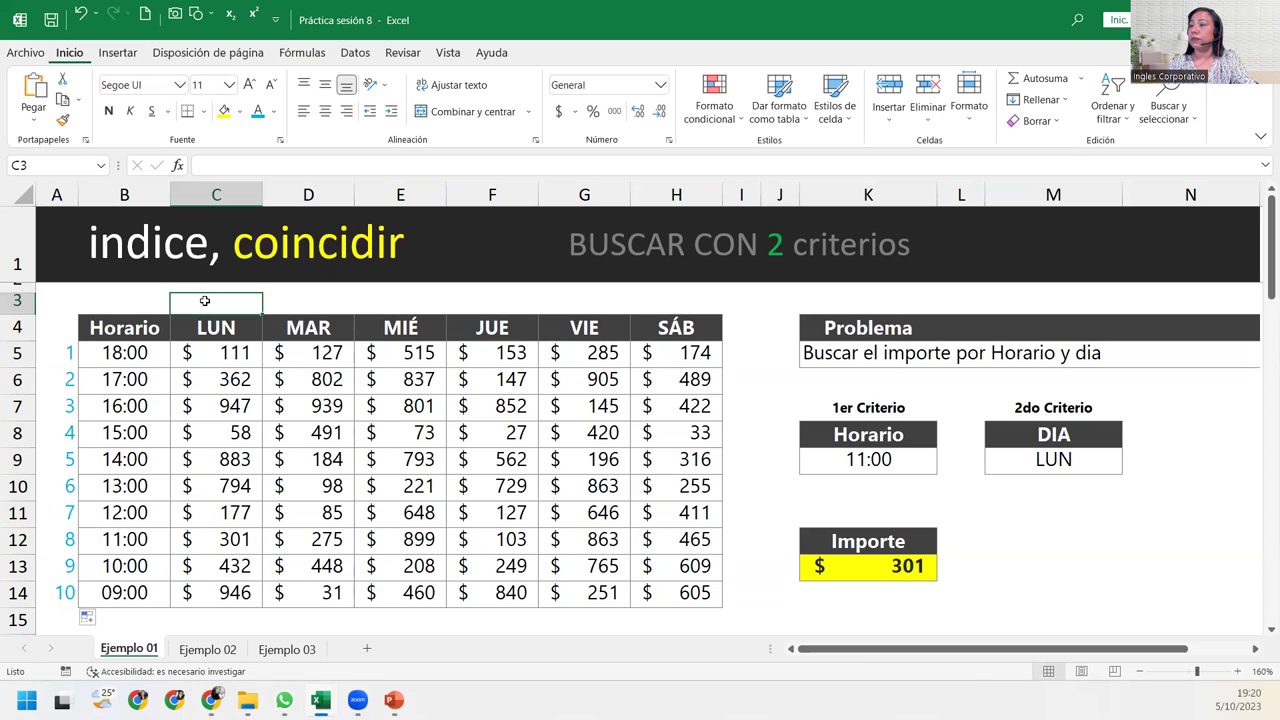
{"action": "left_click_drag", "start_coordinate": [204, 301], "coordinate": [704, 306]}
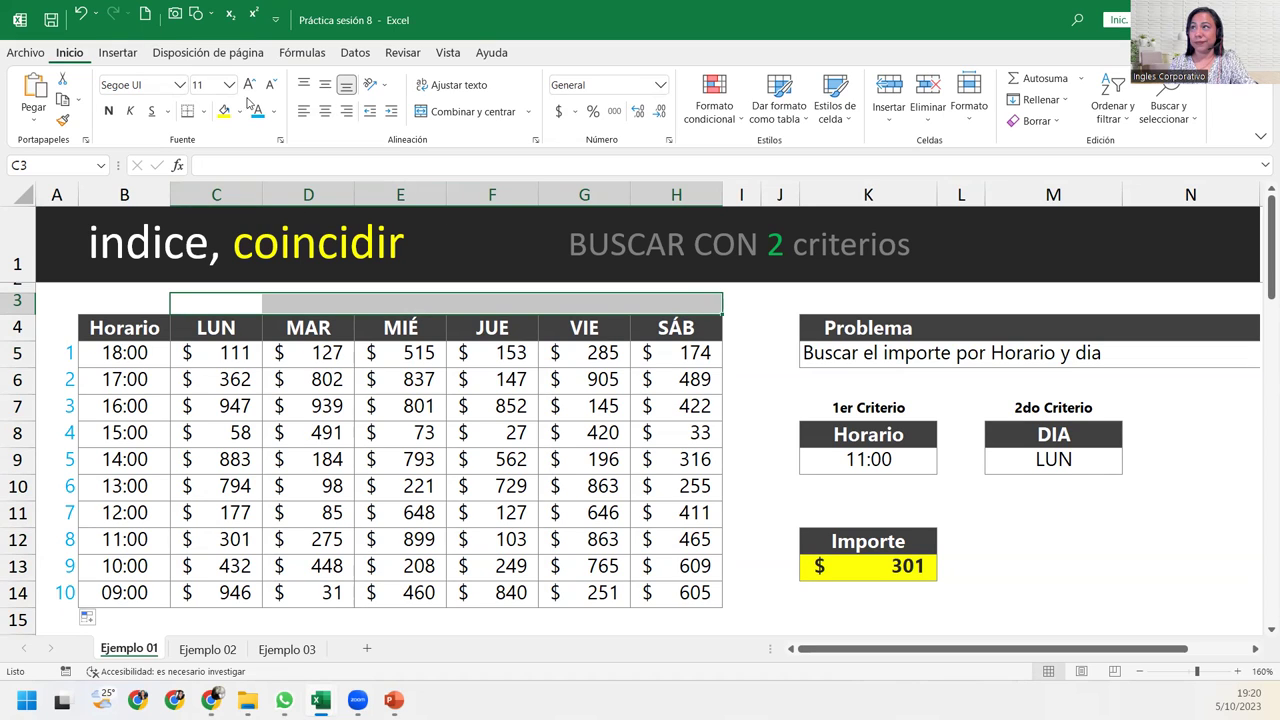
Enter the day numbers 1, 2 and 3 in C3:E3
{"action": "left_click", "coordinate": [214, 295]}
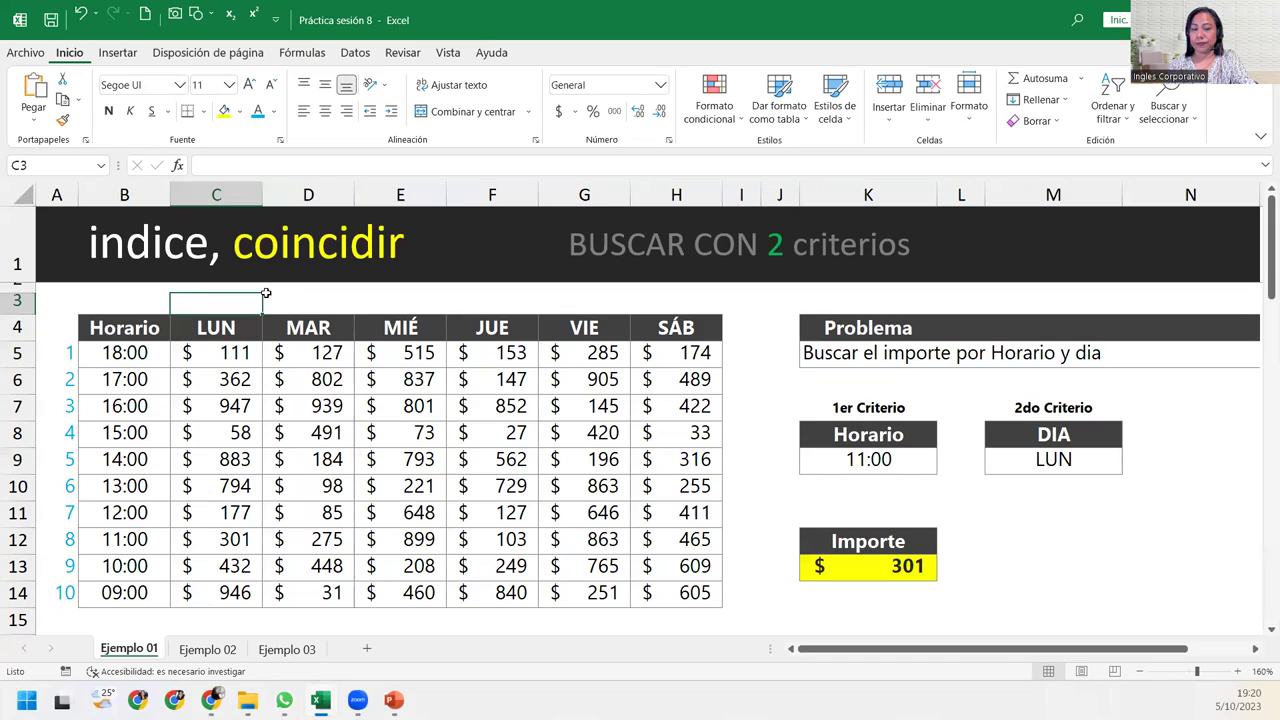
{"action": "type", "text": "1"}
{"action": "left_click", "coordinate": [310, 300]}
{"action": "type", "text": "1"}
{"action": "key", "text": "BackSpace"}
{"action": "type", "text": "2"}
{"action": "key", "text": "Tab"}
{"action": "type", "text": "3"}
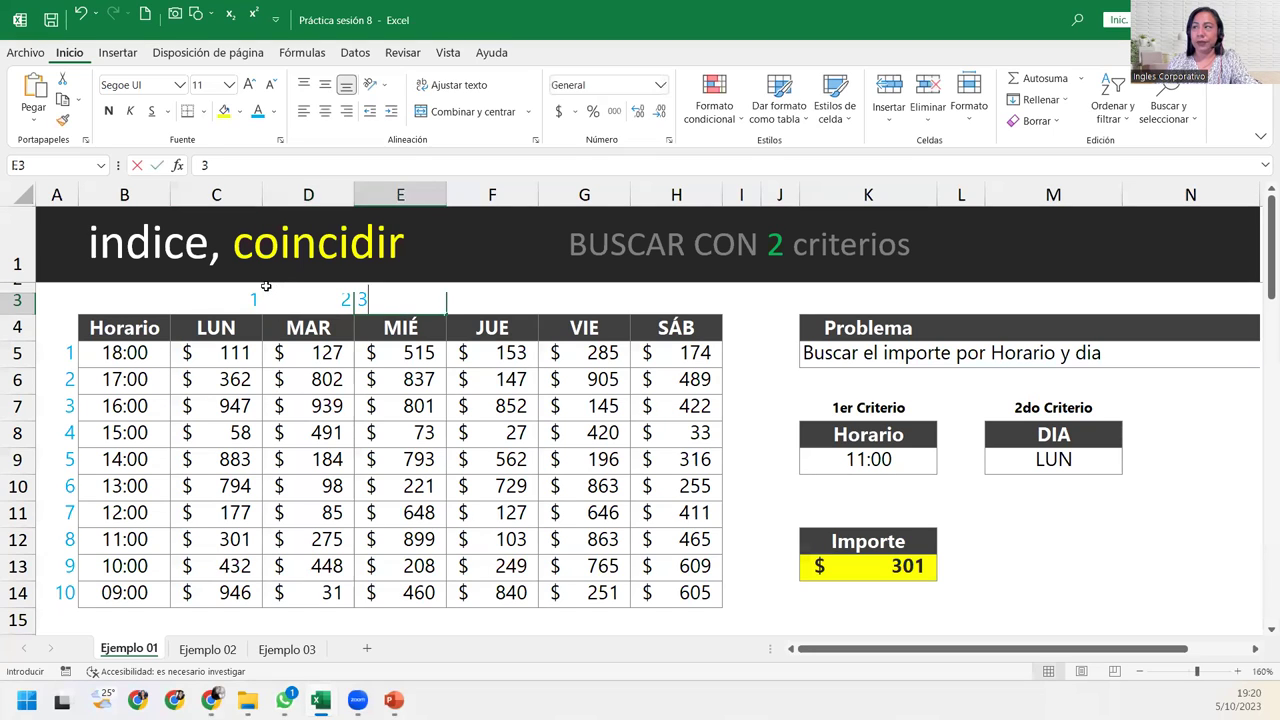
{"action": "key", "text": "Tab"}
Enter 4, 5 and 6 in F3:H3 and make row 3 taller
{"action": "type", "text": "3"}
{"action": "key", "text": "BackSpace"}
{"action": "type", "text": "4"}
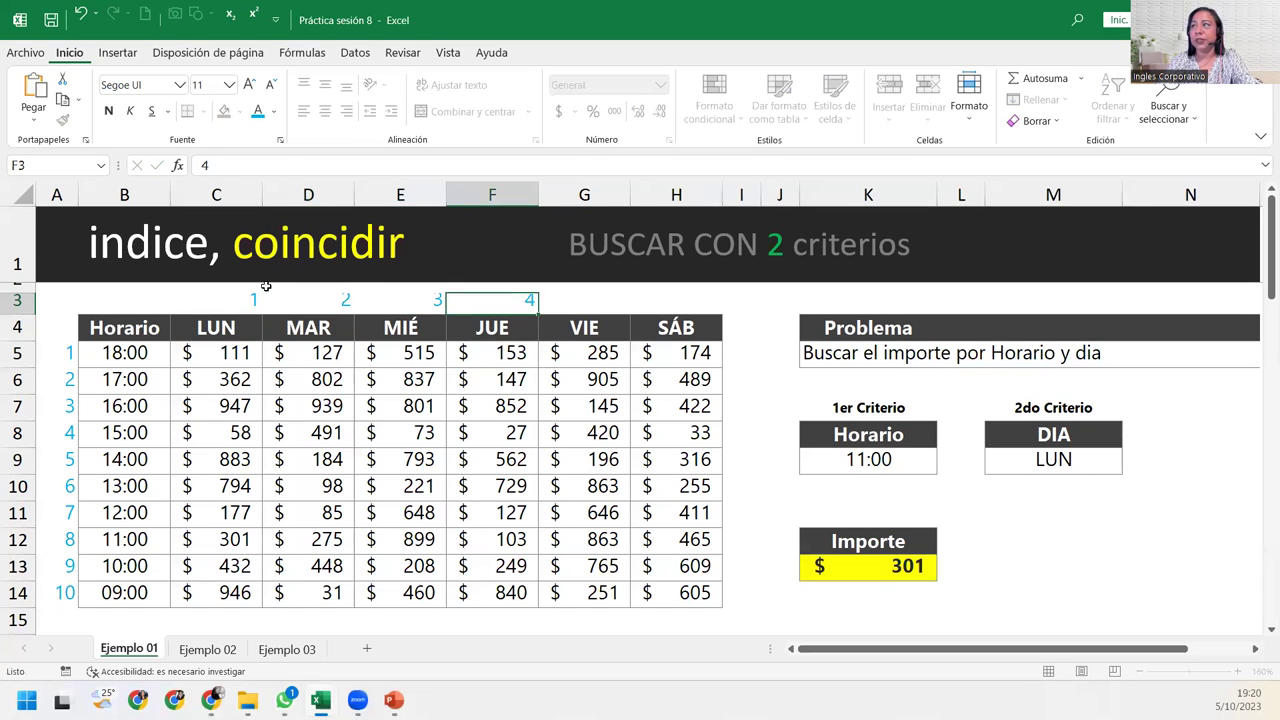
{"action": "key", "text": "Tab"}
{"action": "type", "text": "5"}
{"action": "key", "text": "Tab"}
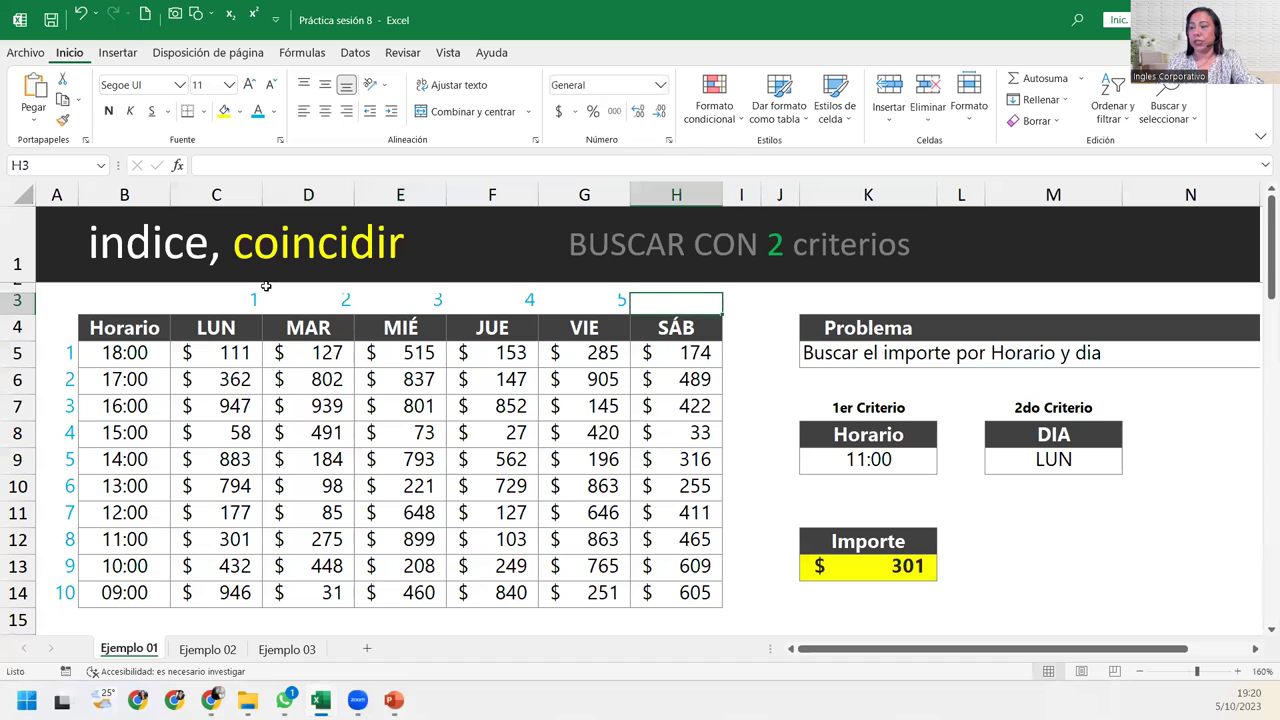
{"action": "type", "text": "6"}
{"action": "key", "text": "Return"}
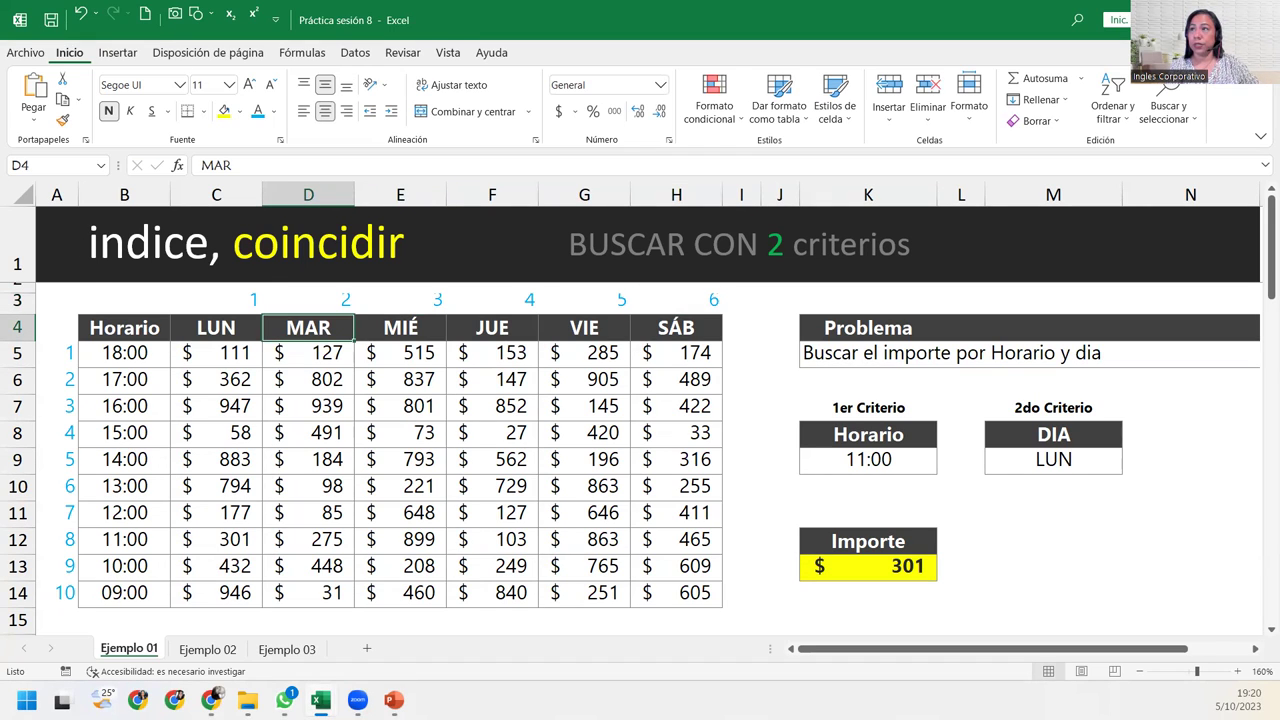
{"action": "left_click_drag", "start_coordinate": [25, 314], "coordinate": [25, 328]}
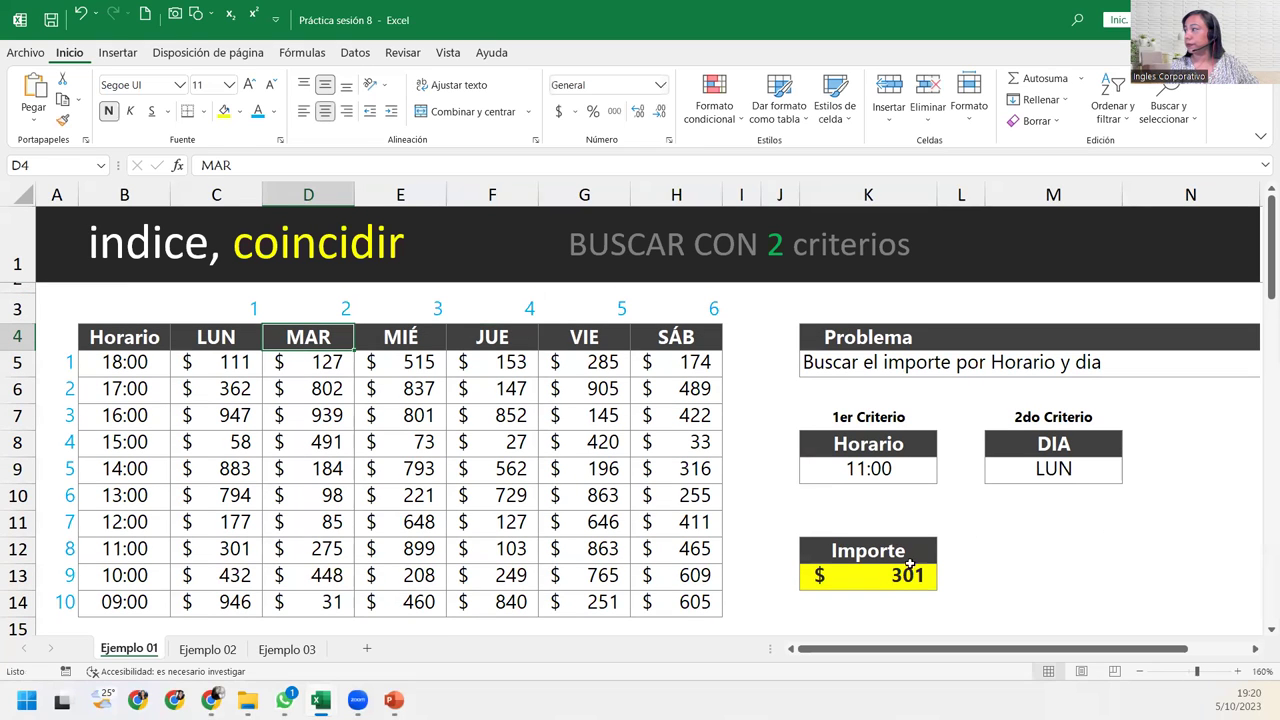
{"action": "double_click", "coordinate": [876, 578]}
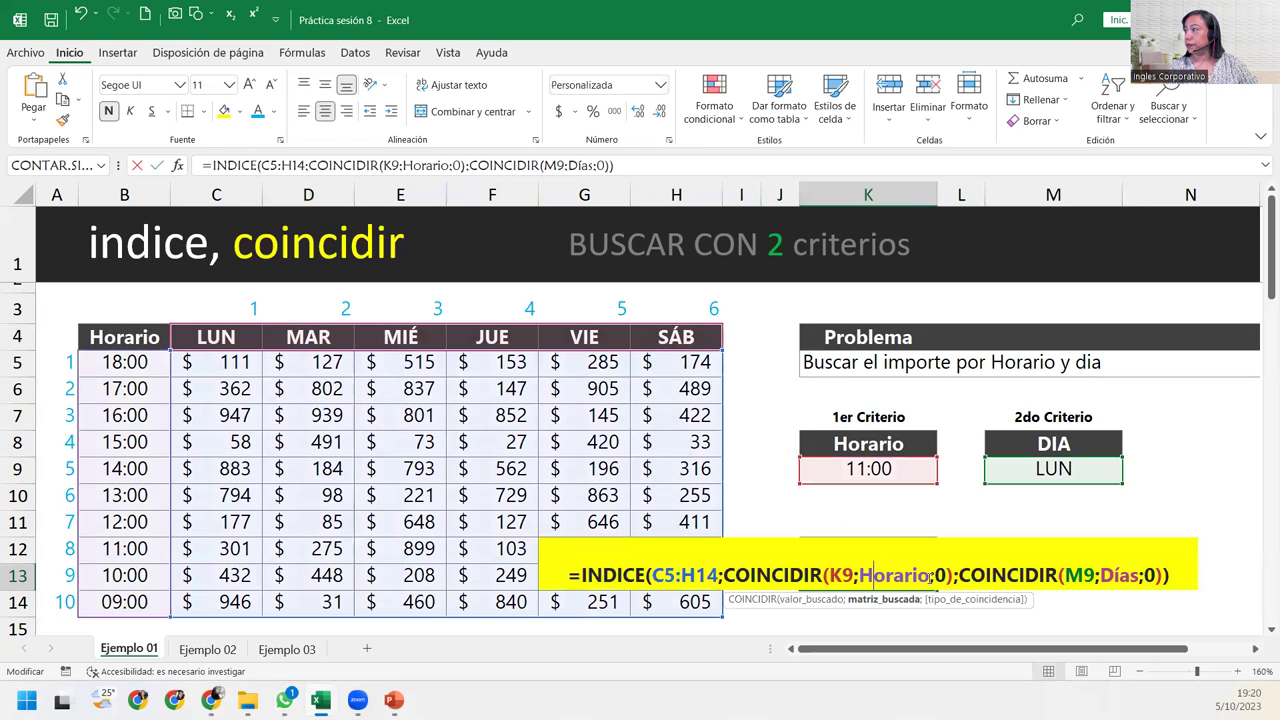
{"action": "left_click", "coordinate": [1174, 573]}
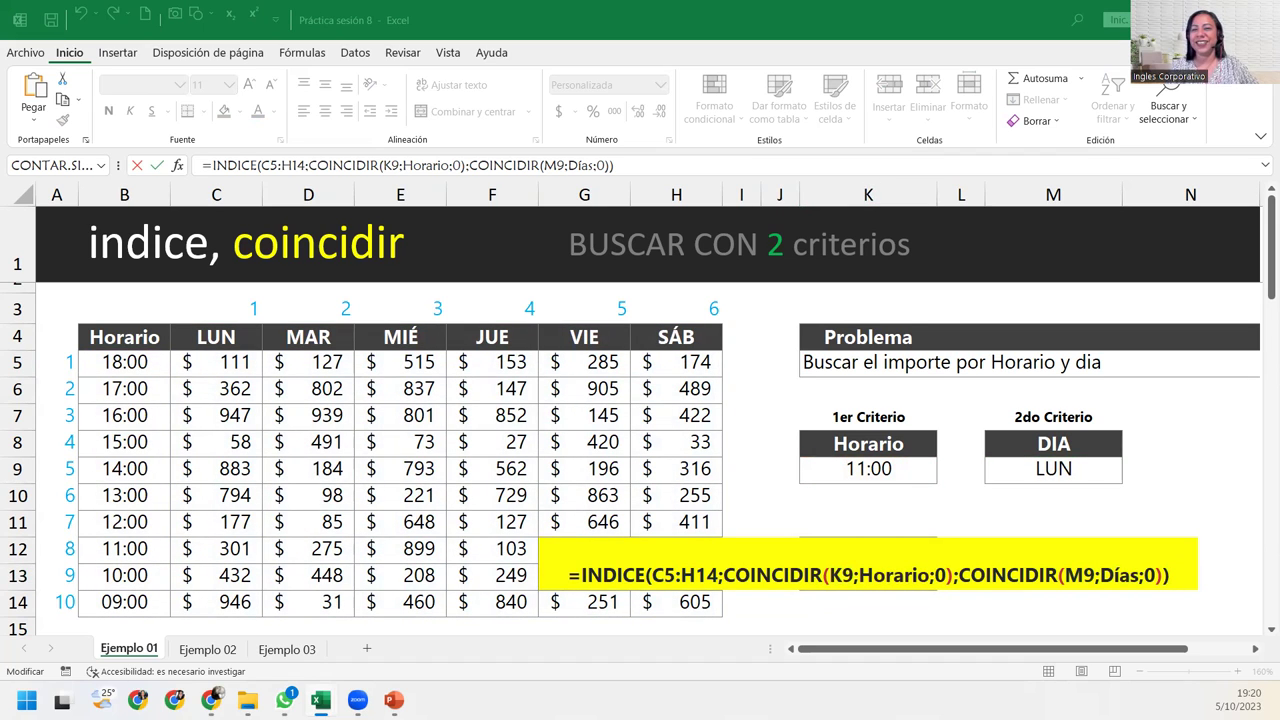
{"action": "left_click", "coordinate": [1185, 566]}
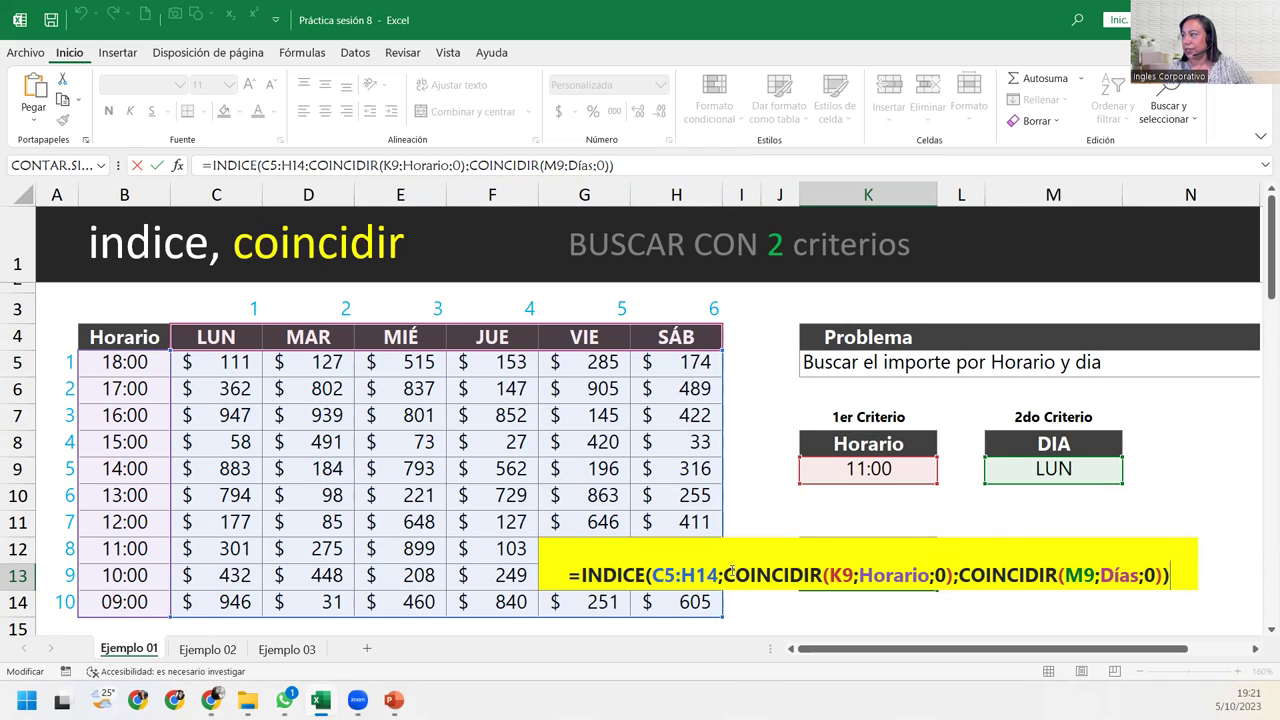
{"action": "left_click_drag", "start_coordinate": [724, 574], "coordinate": [955, 574]}
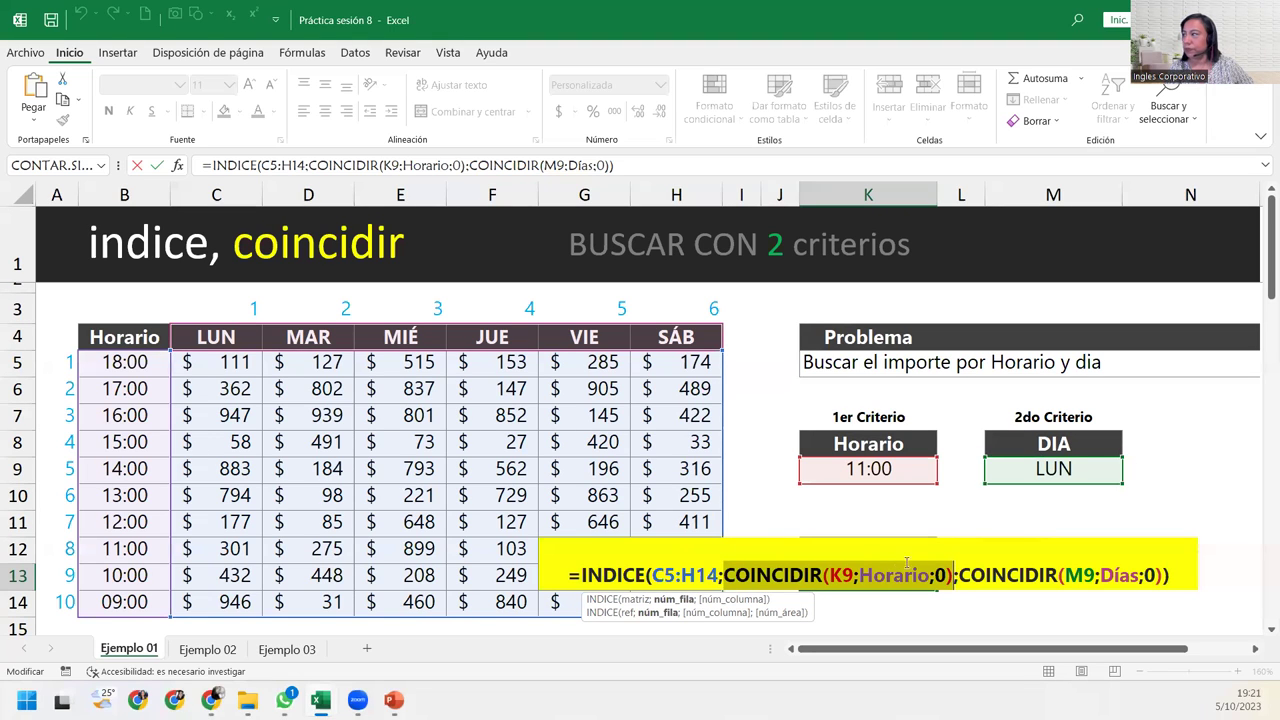
{"action": "left_click_drag", "start_coordinate": [960, 575], "coordinate": [1163, 575]}
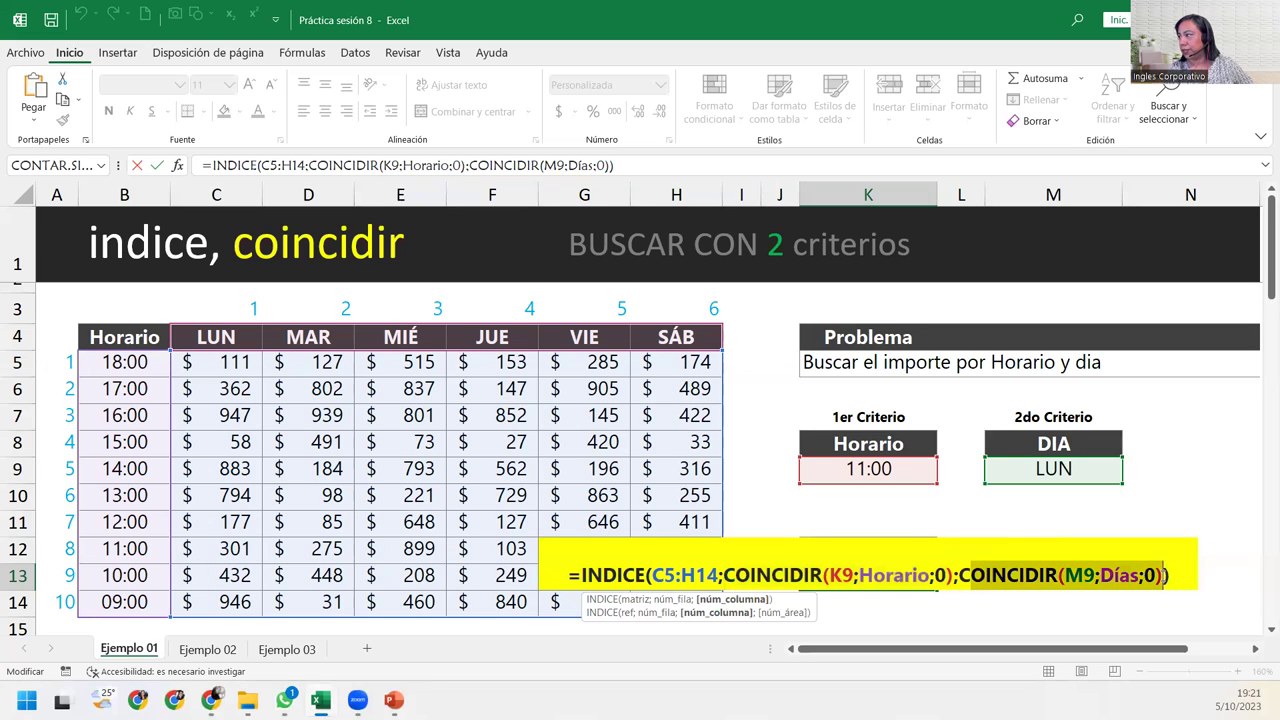
{"action": "left_click", "coordinate": [620, 573]}
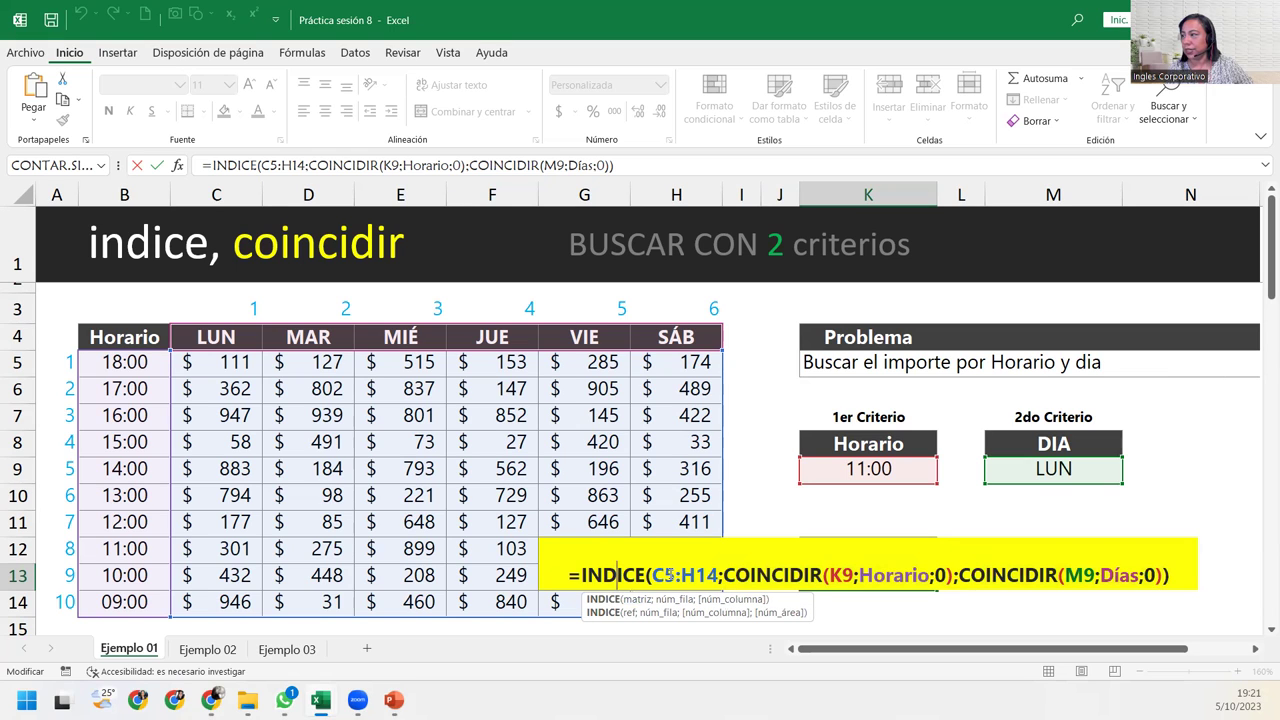
{"action": "left_click", "coordinate": [637, 600]}
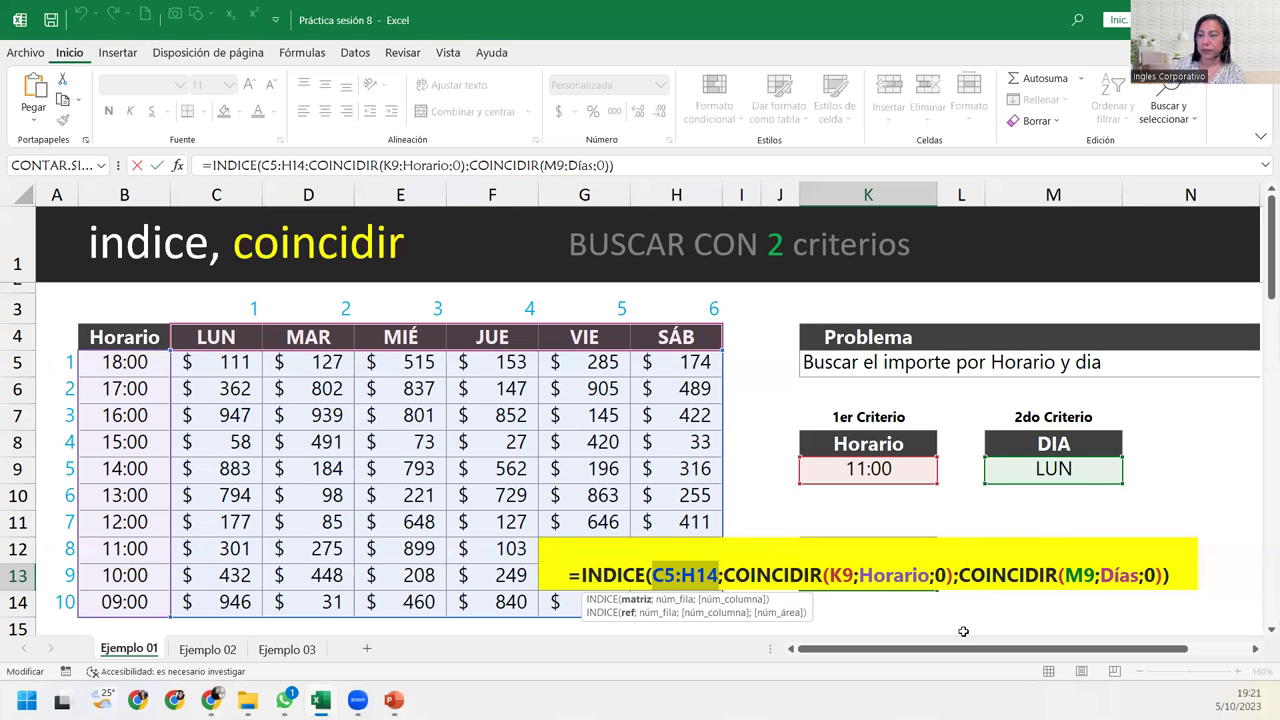
{"action": "left_click", "coordinate": [1177, 578]}
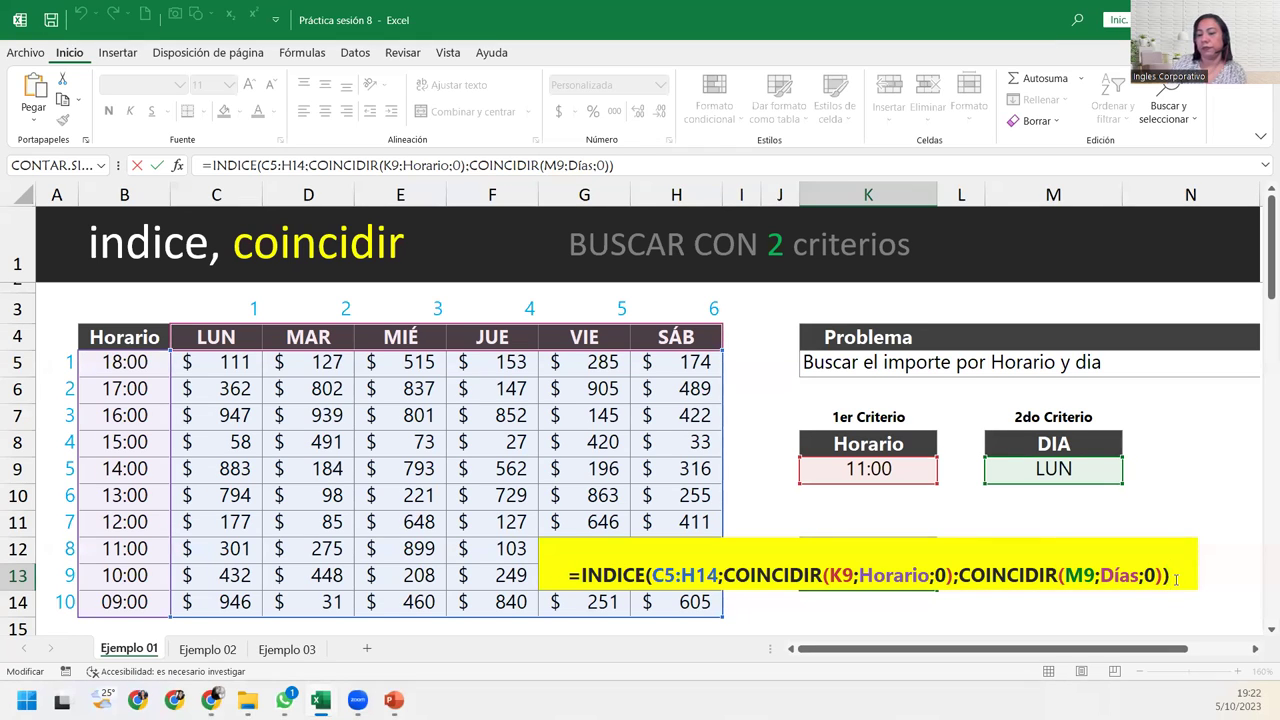
{"action": "key", "text": "Return"}
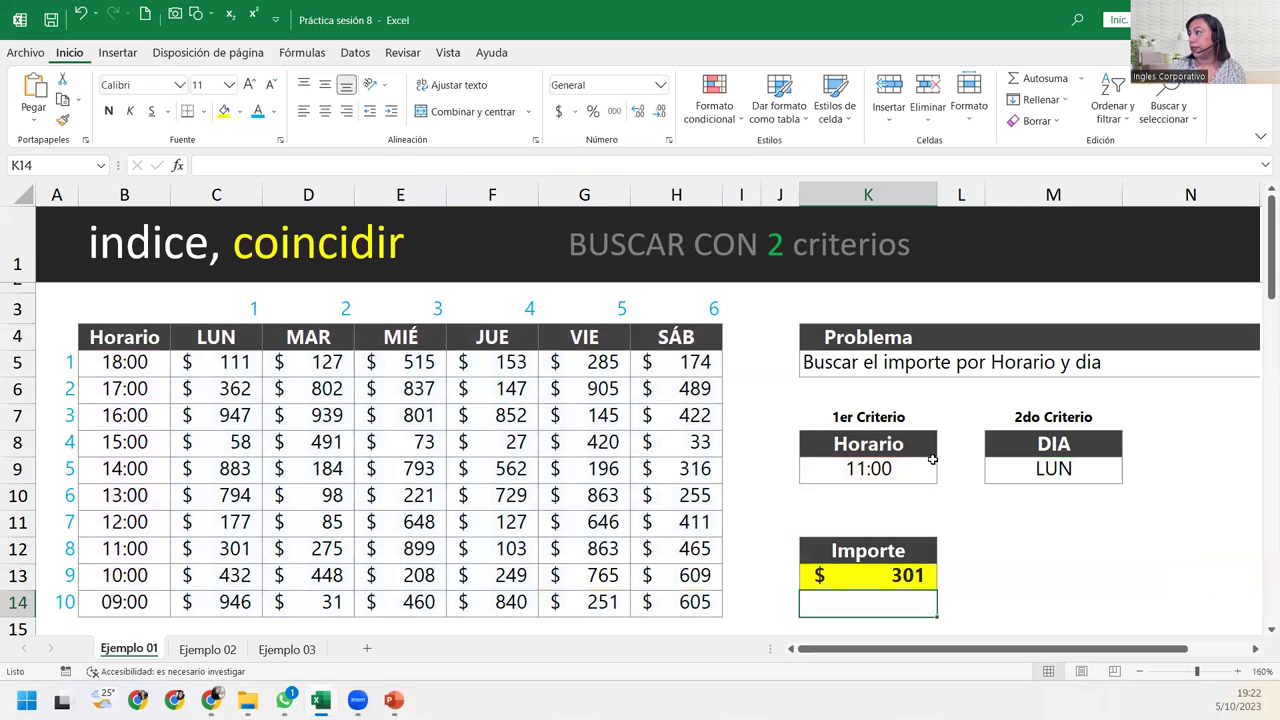
Change the day in M9 to VIE and check the 863 amount at 11:00 in G12
{"action": "left_click", "coordinate": [1039, 468]}
{"action": "left_click", "coordinate": [1130, 477]}
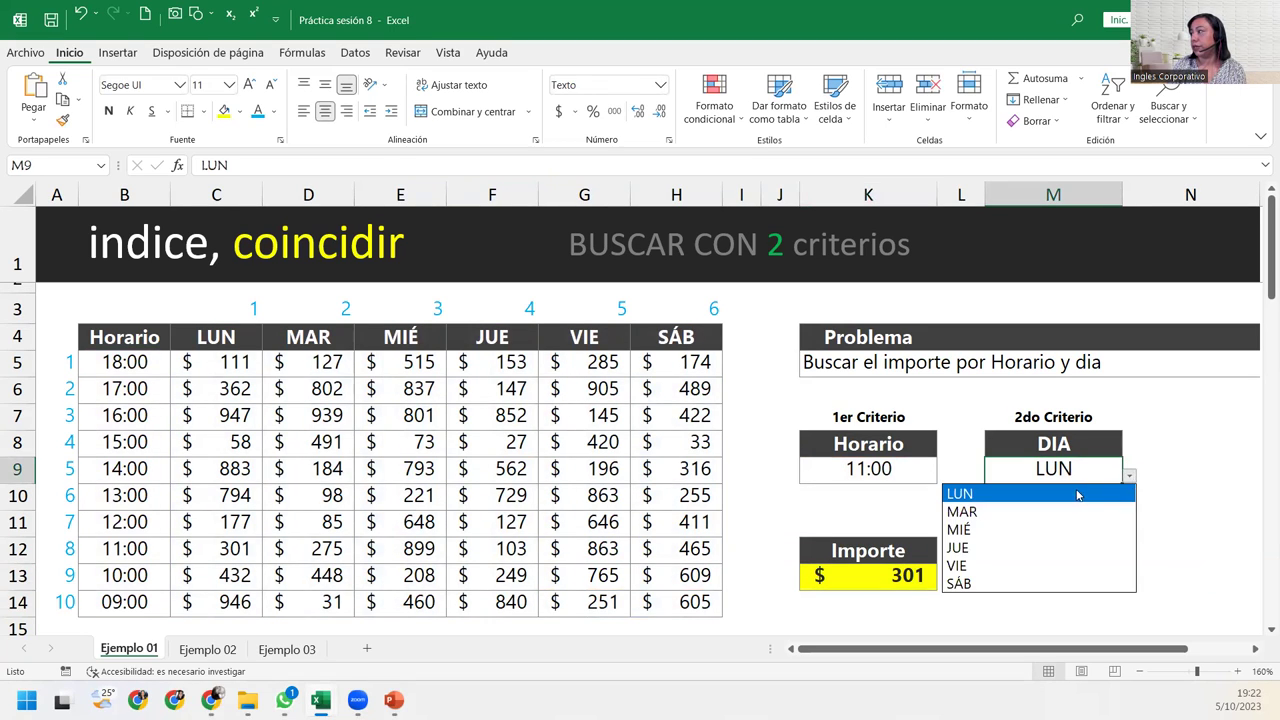
{"action": "left_click", "coordinate": [976, 567]}
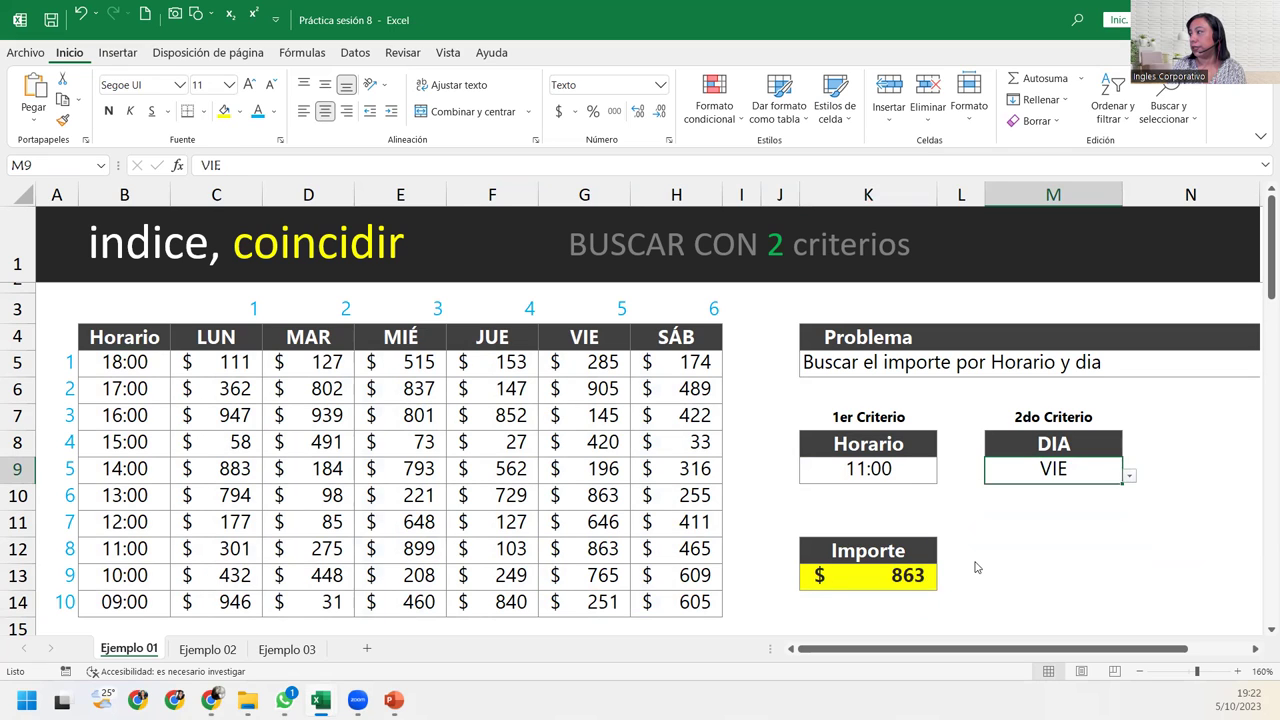
{"action": "left_click", "coordinate": [108, 547]}
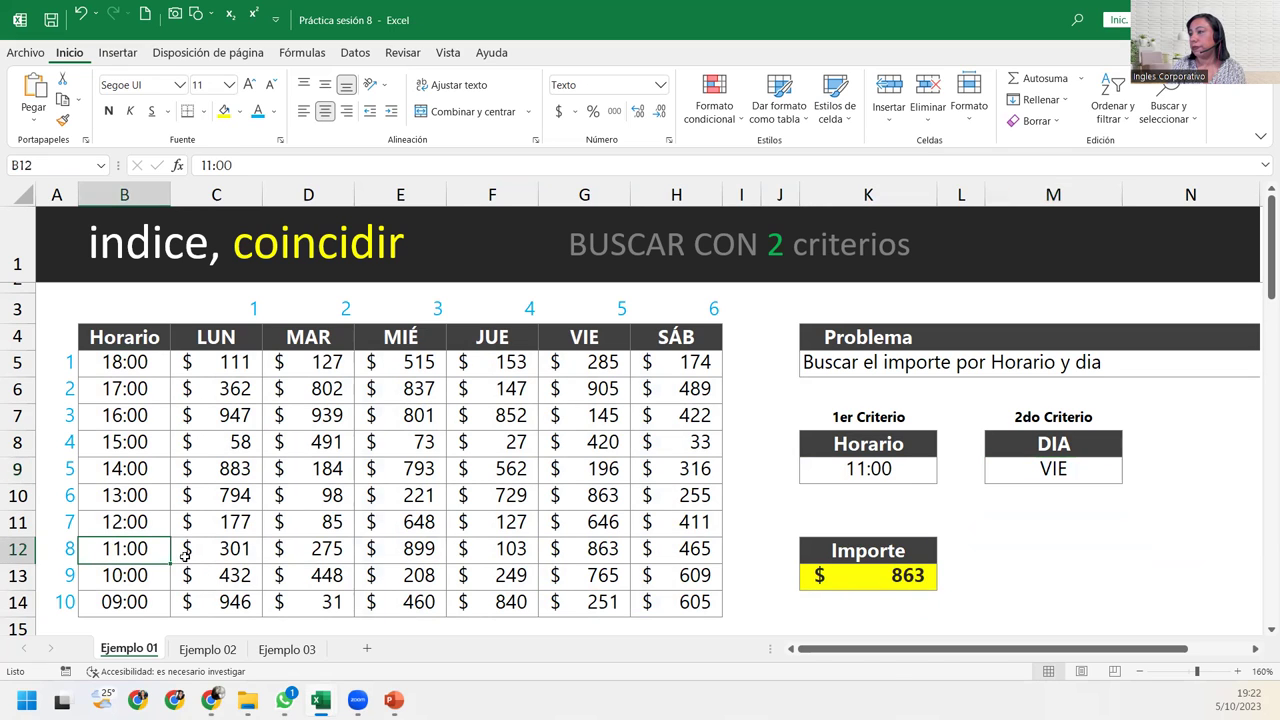
{"action": "left_click_drag", "start_coordinate": [185, 556], "coordinate": [571, 548]}
{"action": "left_click", "coordinate": [571, 548]}
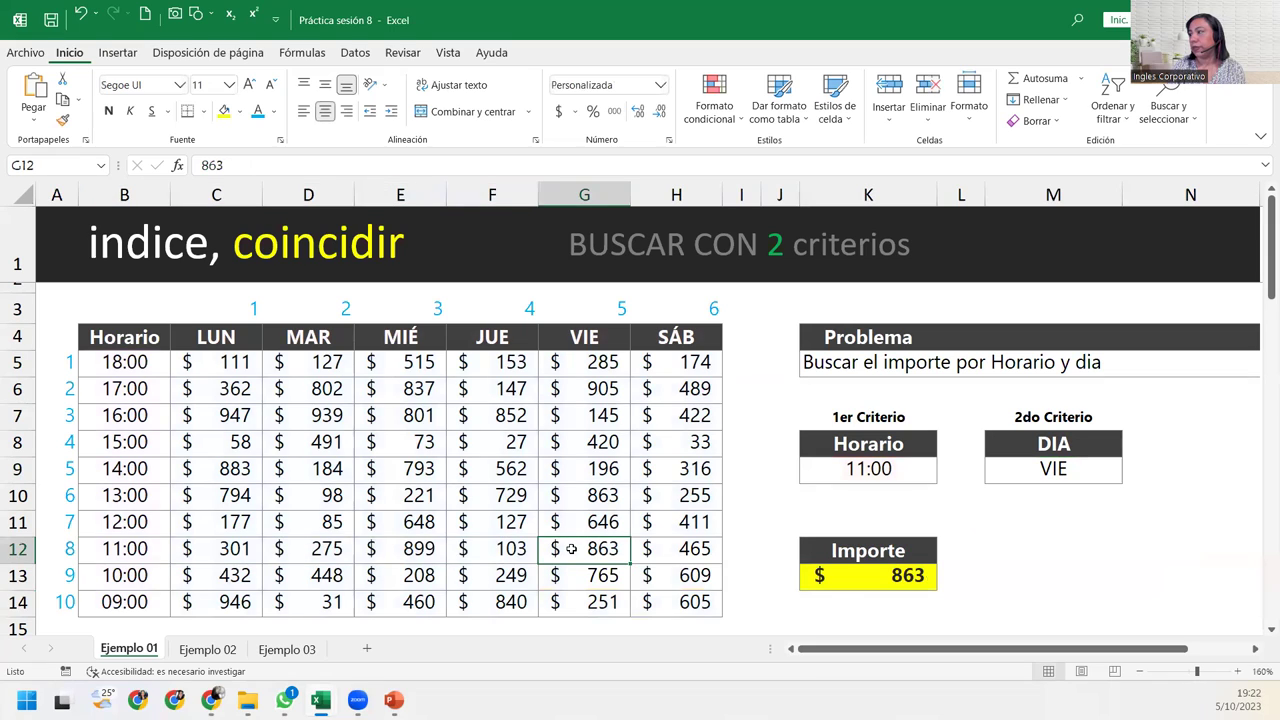
Change the time in K9 to 16:00, check its VIE amount, then go to Ejemplo 02
{"action": "left_click", "coordinate": [902, 468]}
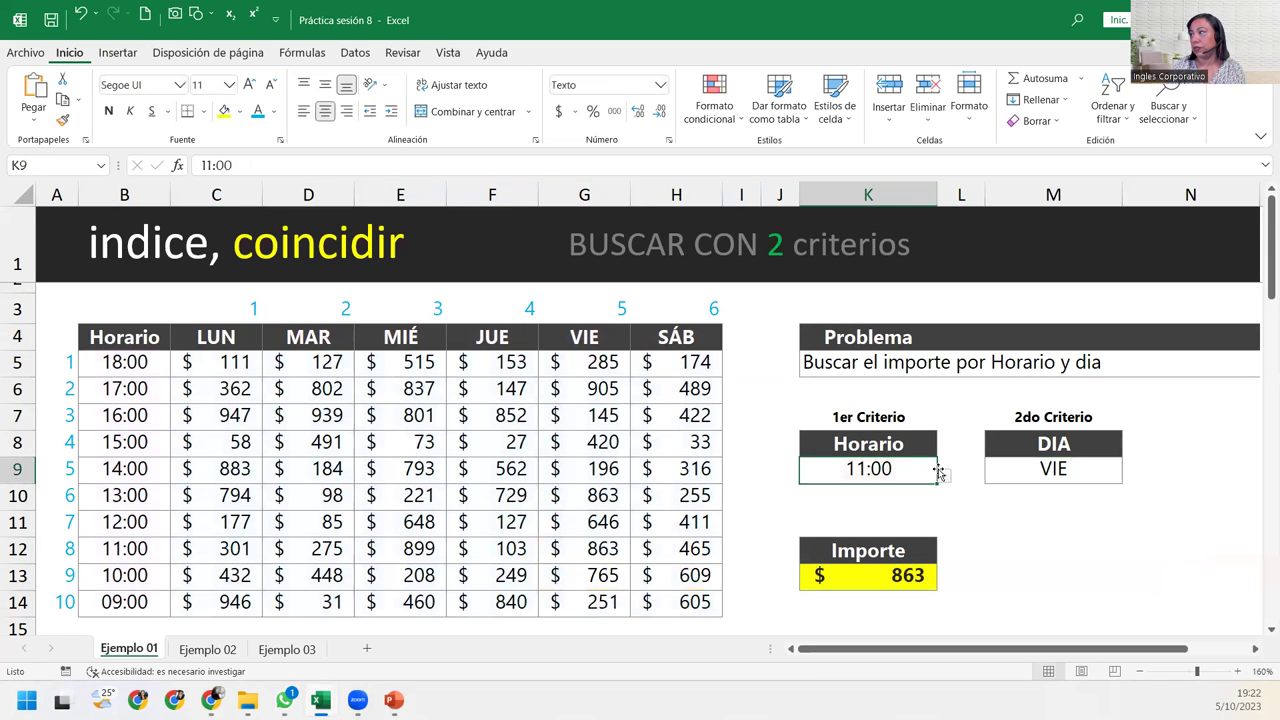
{"action": "left_click", "coordinate": [944, 476]}
{"action": "scroll", "coordinate": [810, 497], "scroll_direction": "up", "scroll_amount": 1}
{"action": "key", "text": "Escape"}
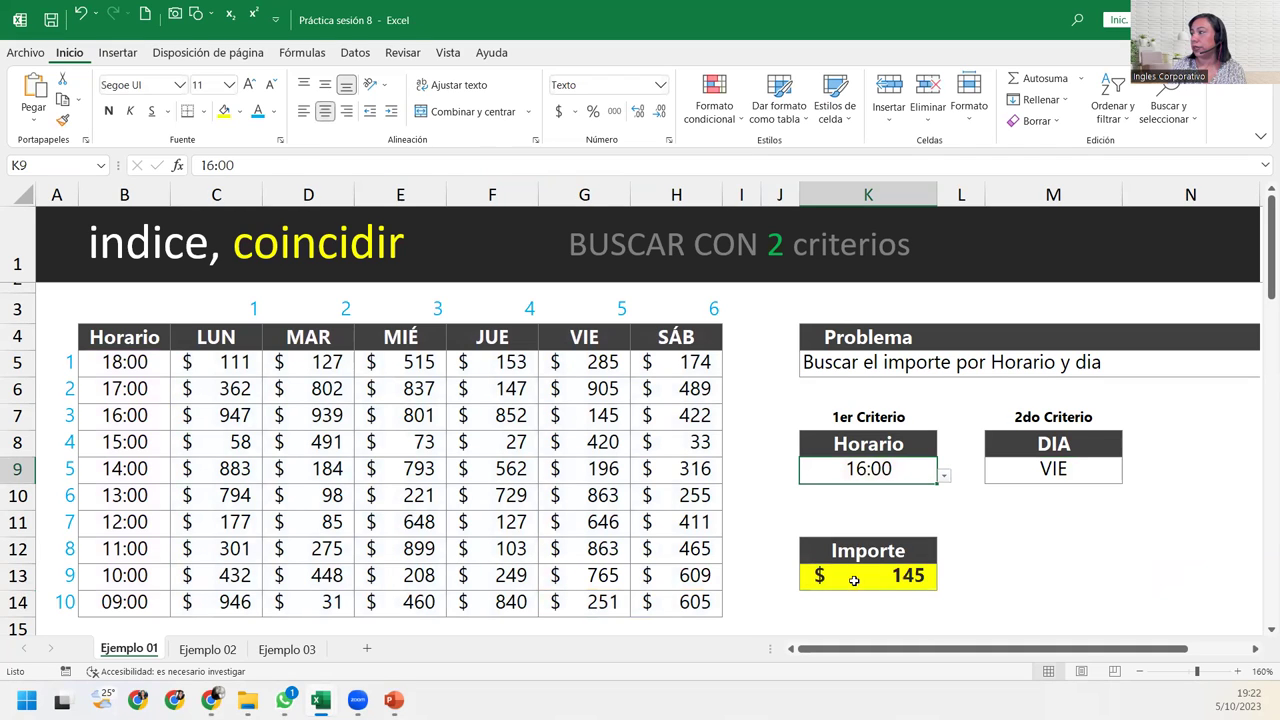
{"action": "left_click", "coordinate": [852, 578]}
{"action": "left_click_drag", "start_coordinate": [140, 415], "coordinate": [676, 423]}
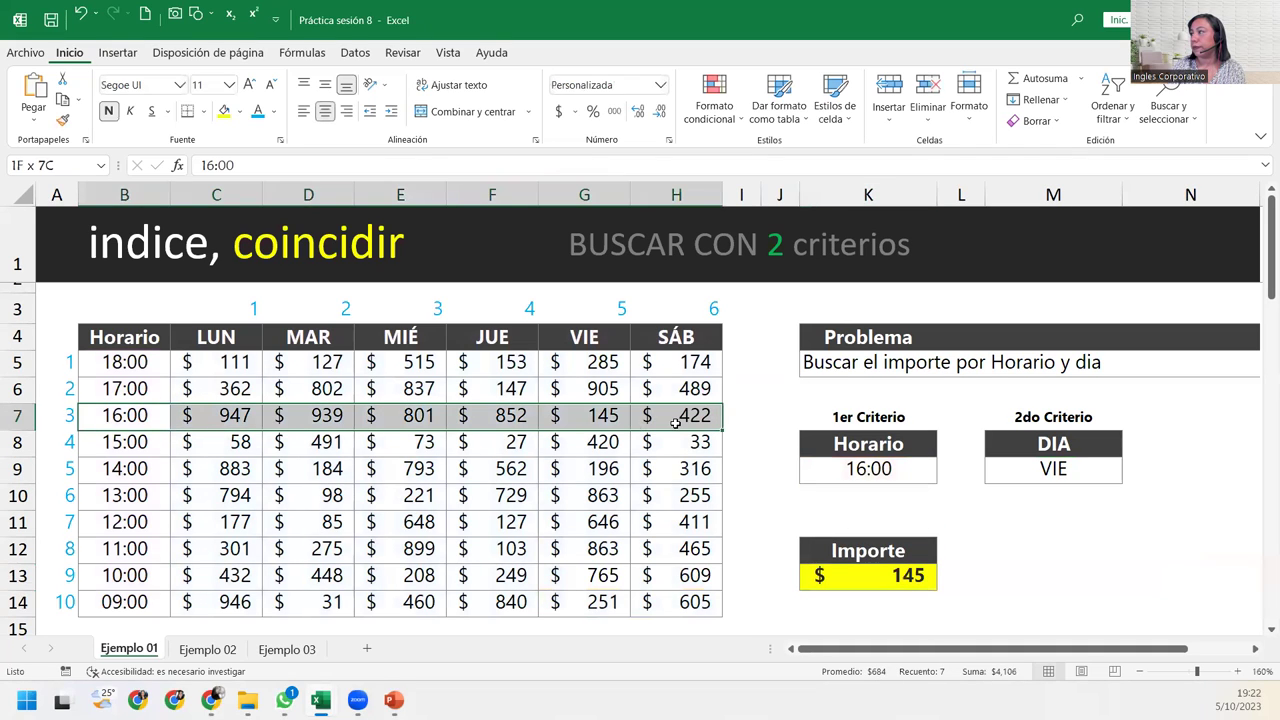
{"action": "left_click", "coordinate": [600, 416]}
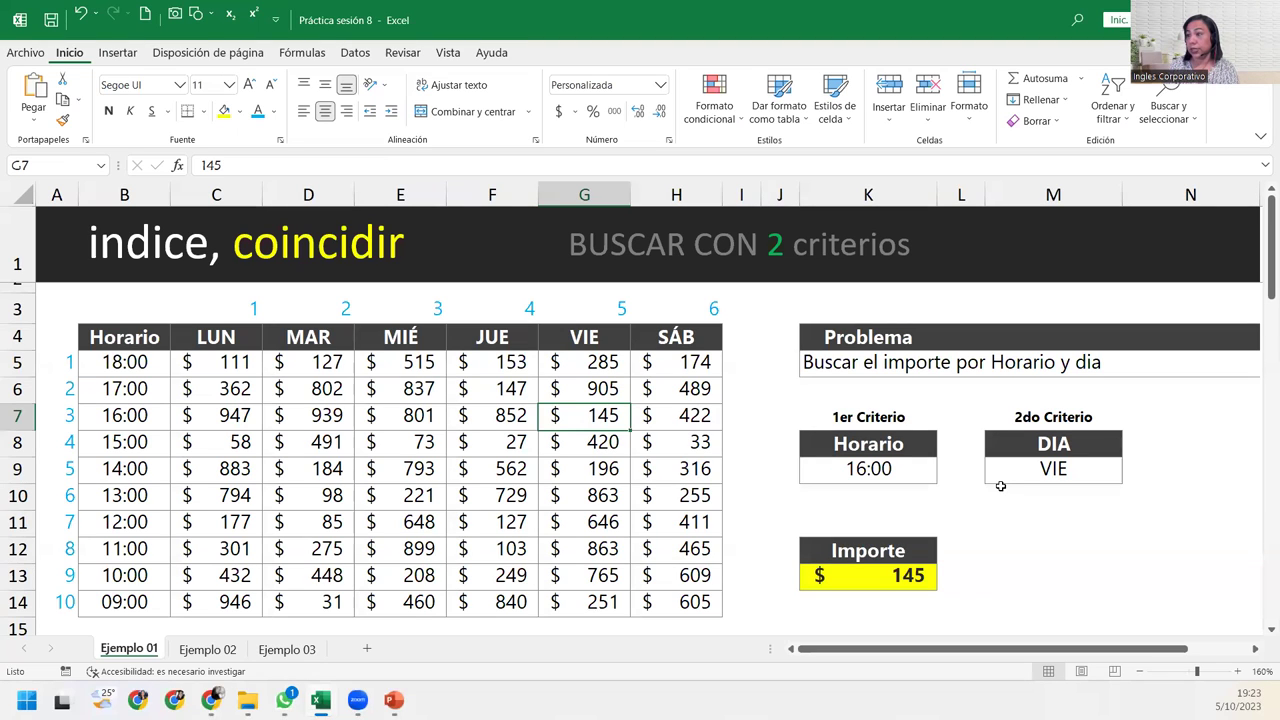
{"action": "left_click", "coordinate": [208, 649]}
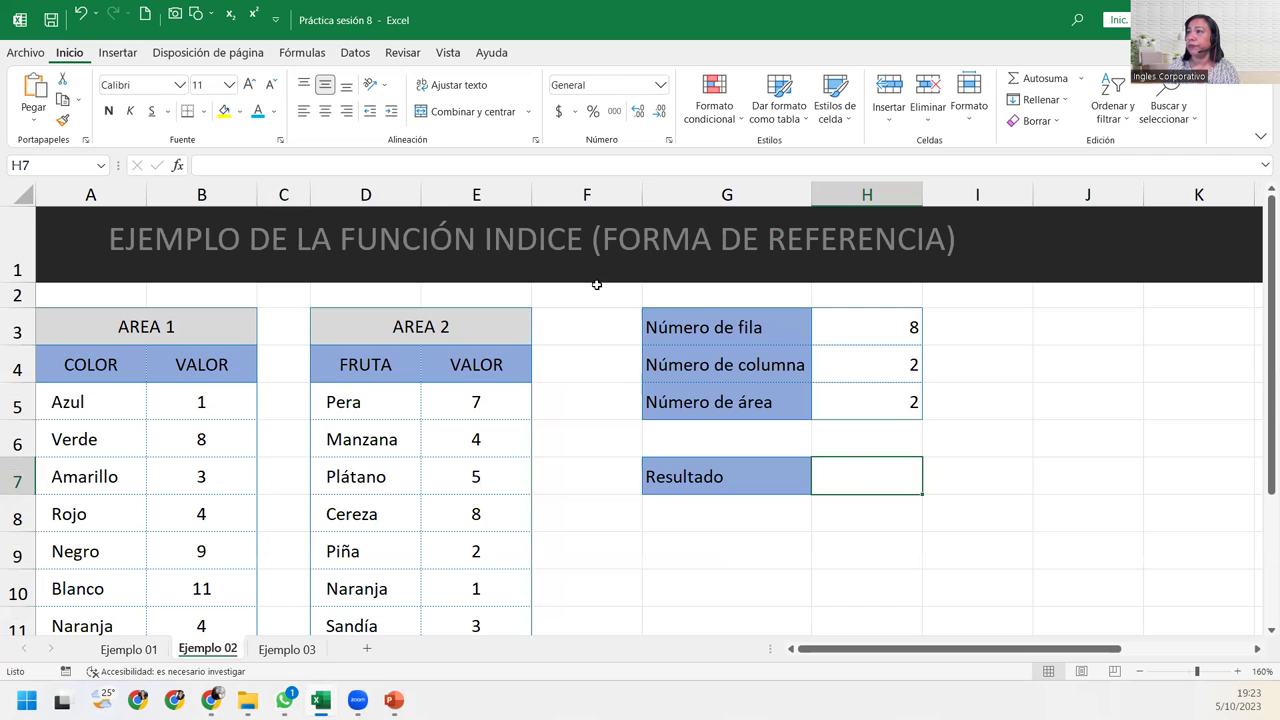
{"action": "left_click", "coordinate": [345, 52]}
{"action": "left_click", "coordinate": [302, 52]}
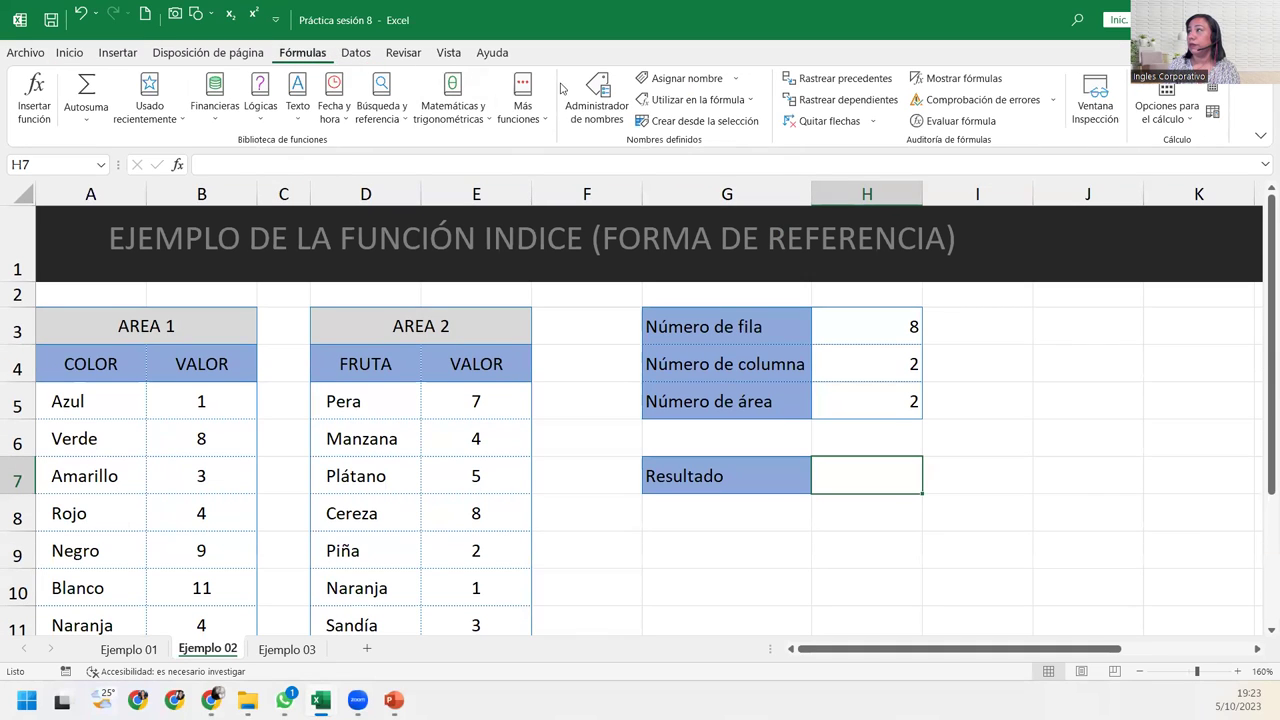
{"action": "left_click", "coordinate": [617, 84]}
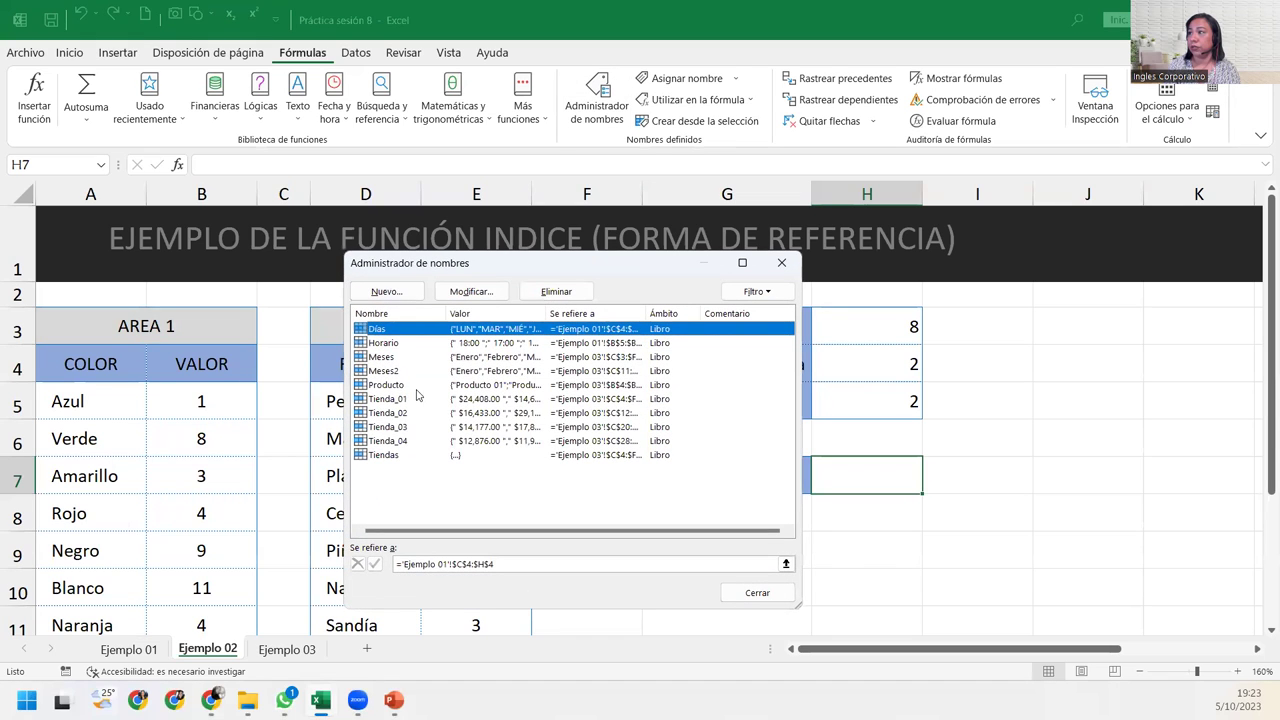
{"action": "left_click", "coordinate": [396, 372]}
{"action": "left_click", "coordinate": [395, 358]}
{"action": "left_click", "coordinate": [394, 343]}
{"action": "left_click", "coordinate": [395, 329]}
{"action": "left_click", "coordinate": [396, 412]}
{"action": "left_click", "coordinate": [395, 440]}
{"action": "left_click", "coordinate": [386, 456]}
{"action": "left_click", "coordinate": [392, 441]}
{"action": "left_click", "coordinate": [392, 427]}
{"action": "left_click", "coordinate": [393, 413]}
{"action": "left_click", "coordinate": [393, 399]}
{"action": "left_click", "coordinate": [394, 385]}
{"action": "left_click", "coordinate": [394, 371]}
{"action": "left_click", "coordinate": [394, 357]}
{"action": "left_click", "coordinate": [395, 344]}
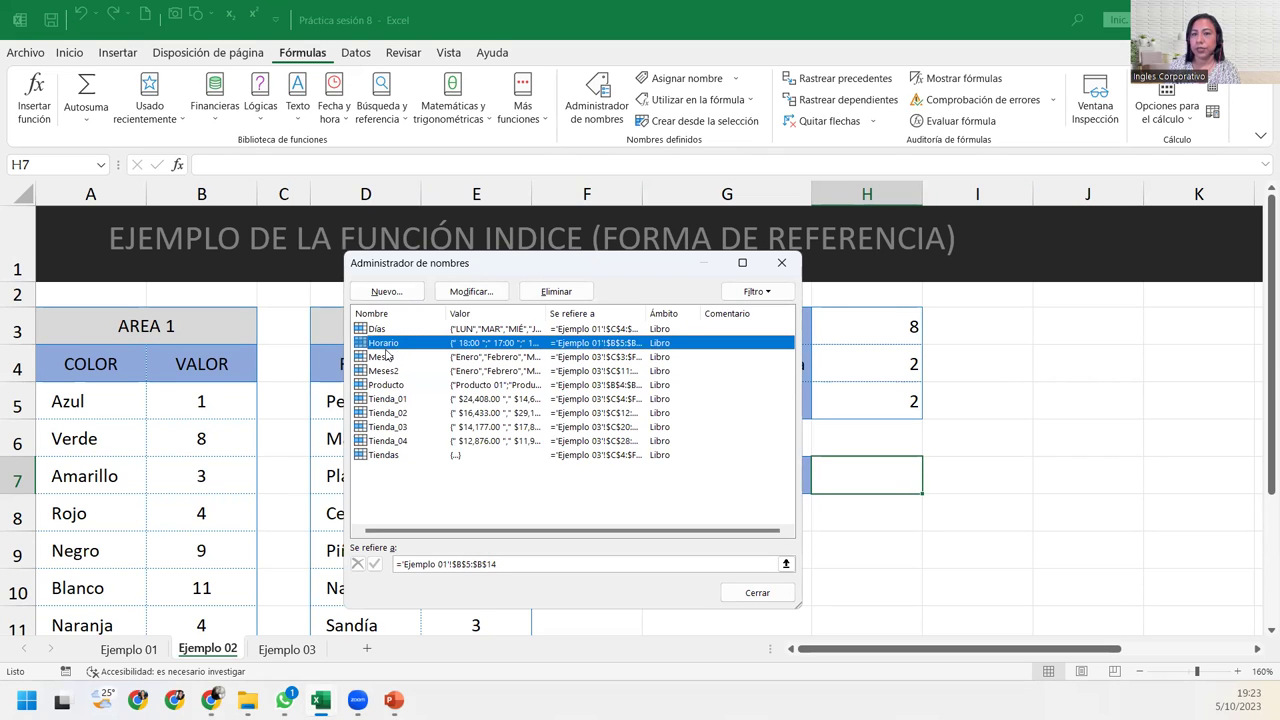
{"action": "left_click", "coordinate": [382, 331]}
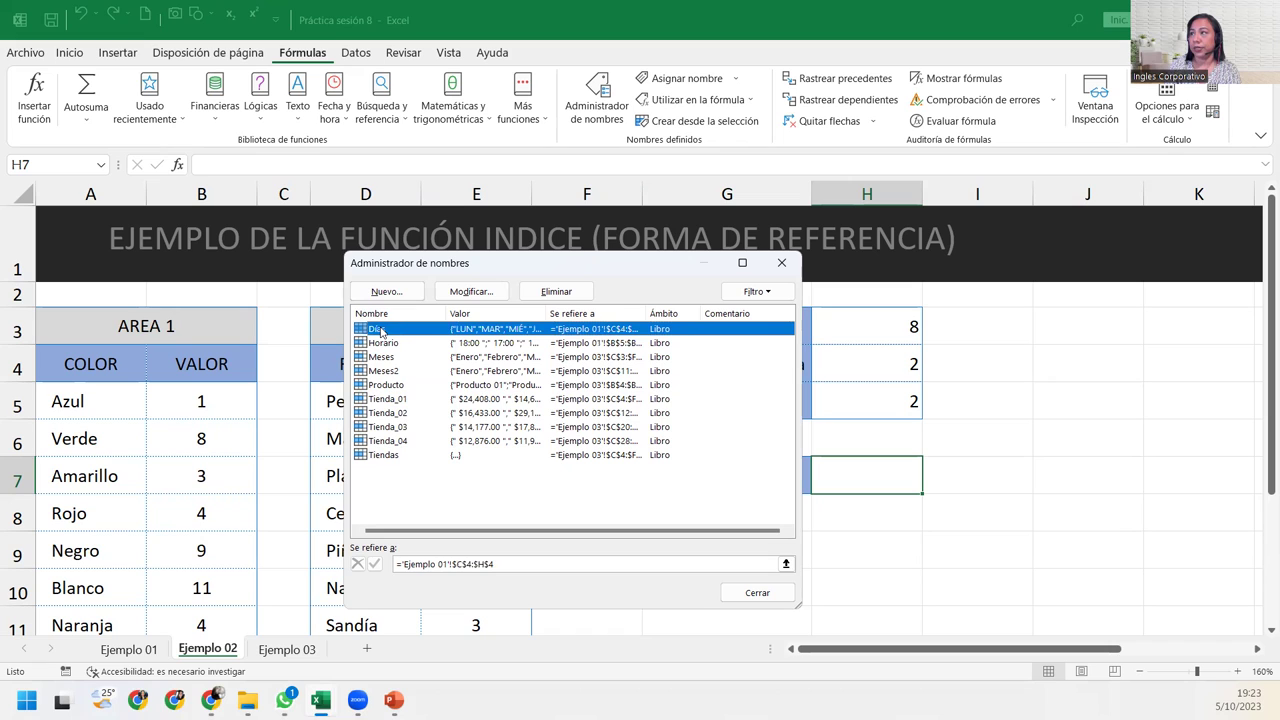
{"action": "left_click", "coordinate": [384, 399]}
{"action": "left_click", "coordinate": [386, 427]}
{"action": "left_click", "coordinate": [383, 441]}
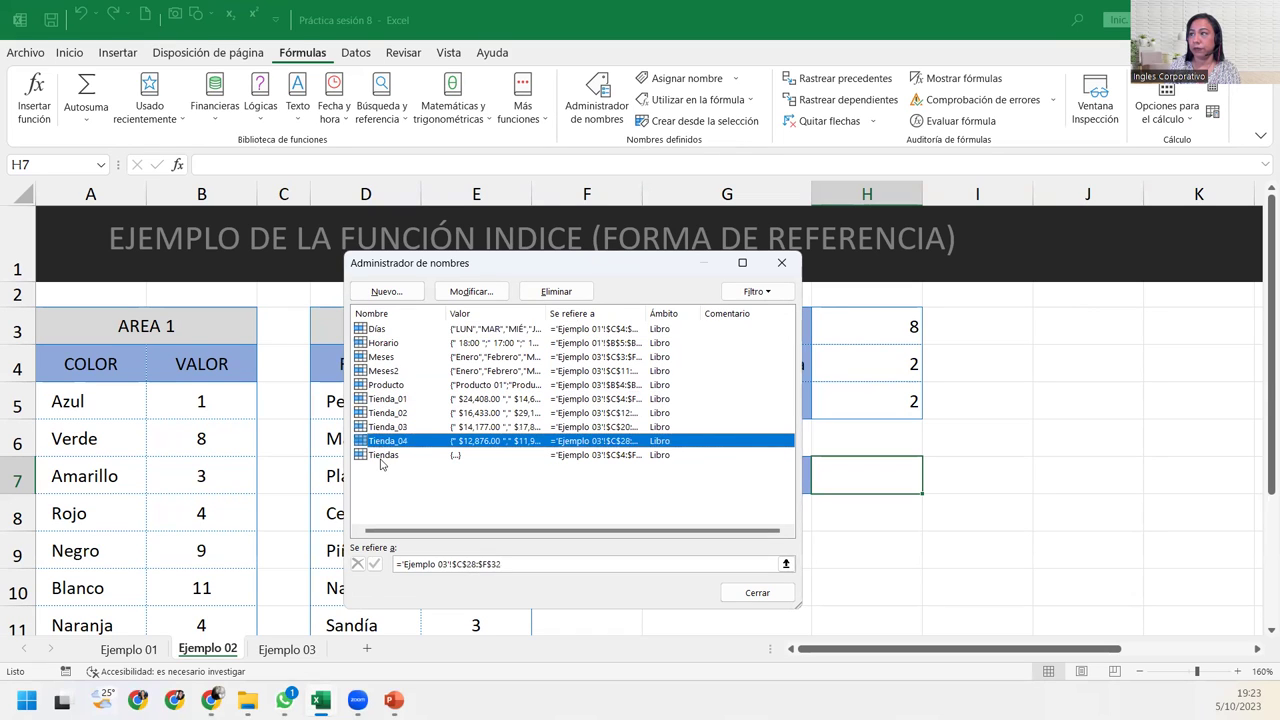
{"action": "left_click", "coordinate": [380, 456]}
{"action": "left_click", "coordinate": [379, 428]}
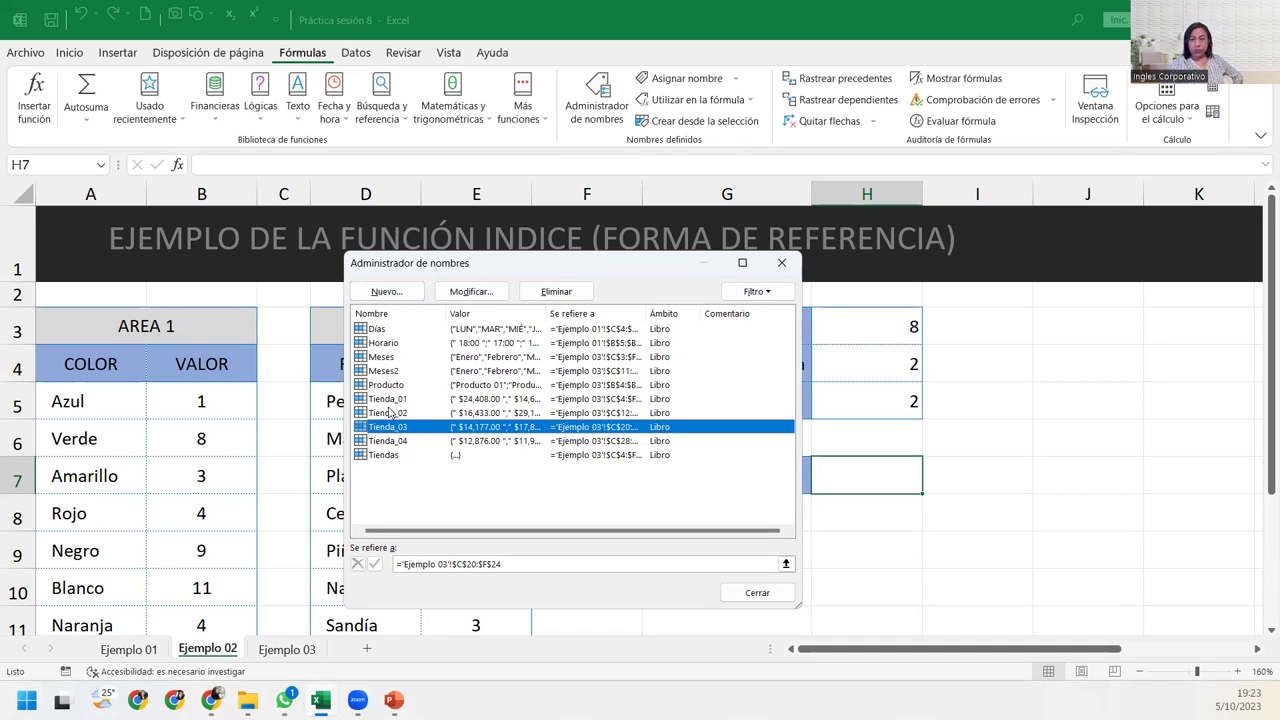
{"action": "left_click", "coordinate": [781, 262]}
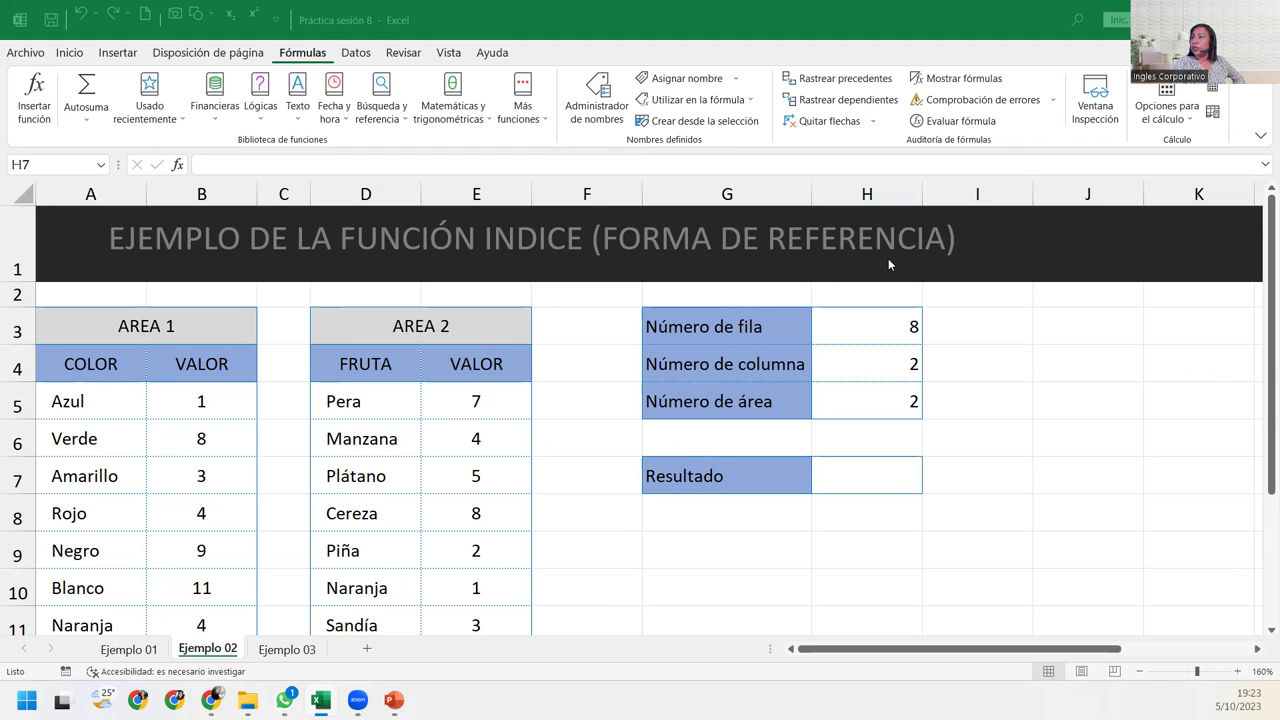
Point out area 2 in H5 and range D4:E12, then begin a formula with = in H7
{"action": "left_click", "coordinate": [850, 476]}
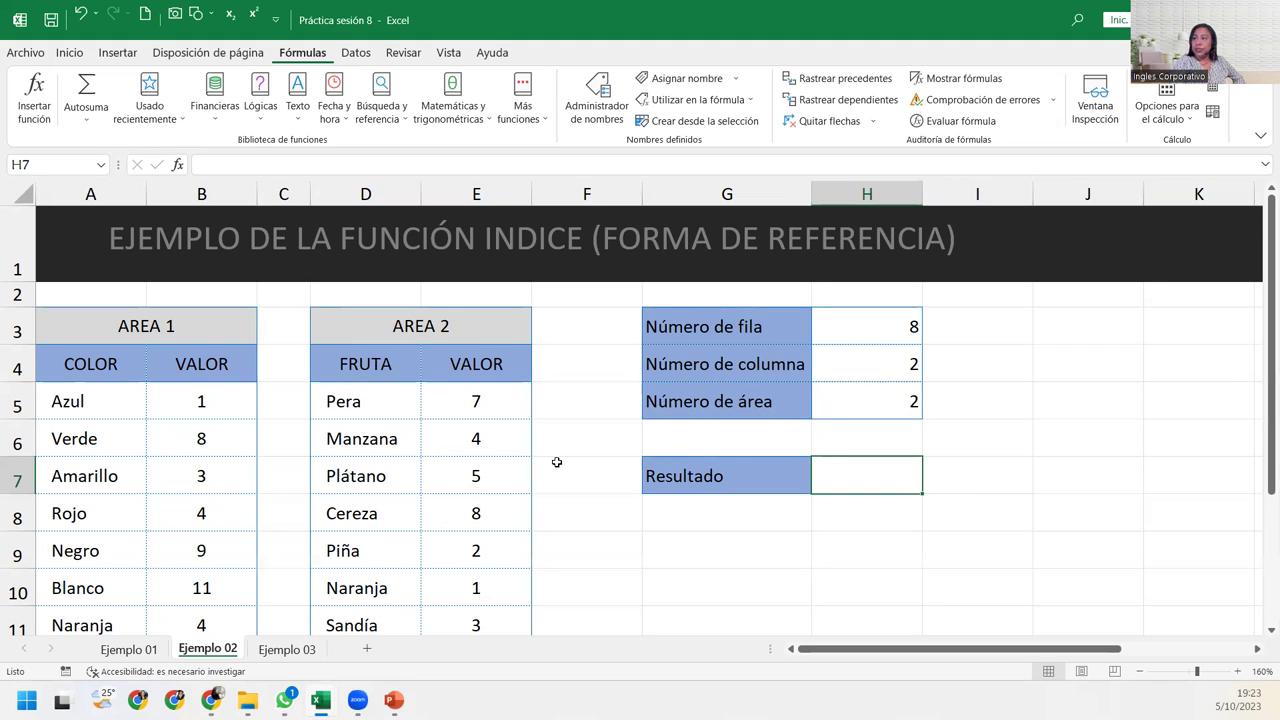
{"action": "scroll", "coordinate": [170, 434], "scroll_direction": "down", "scroll_amount": 5}
{"action": "scroll", "coordinate": [218, 412], "scroll_direction": "up", "scroll_amount": 4}
{"action": "scroll", "coordinate": [374, 397], "scroll_direction": "up", "scroll_amount": 1}
{"action": "scroll", "coordinate": [400, 398], "scroll_direction": "down", "scroll_amount": 1}
{"action": "scroll", "coordinate": [400, 398], "scroll_direction": "up", "scroll_amount": 3}
{"action": "left_click", "coordinate": [852, 402]}
{"action": "mouse_move", "coordinate": [347, 364]}
{"action": "left_mouse_down"}
{"action": "mouse_move", "coordinate": [499, 604]}
{"action": "mouse_move", "coordinate": [497, 590]}
{"action": "left_mouse_up"}
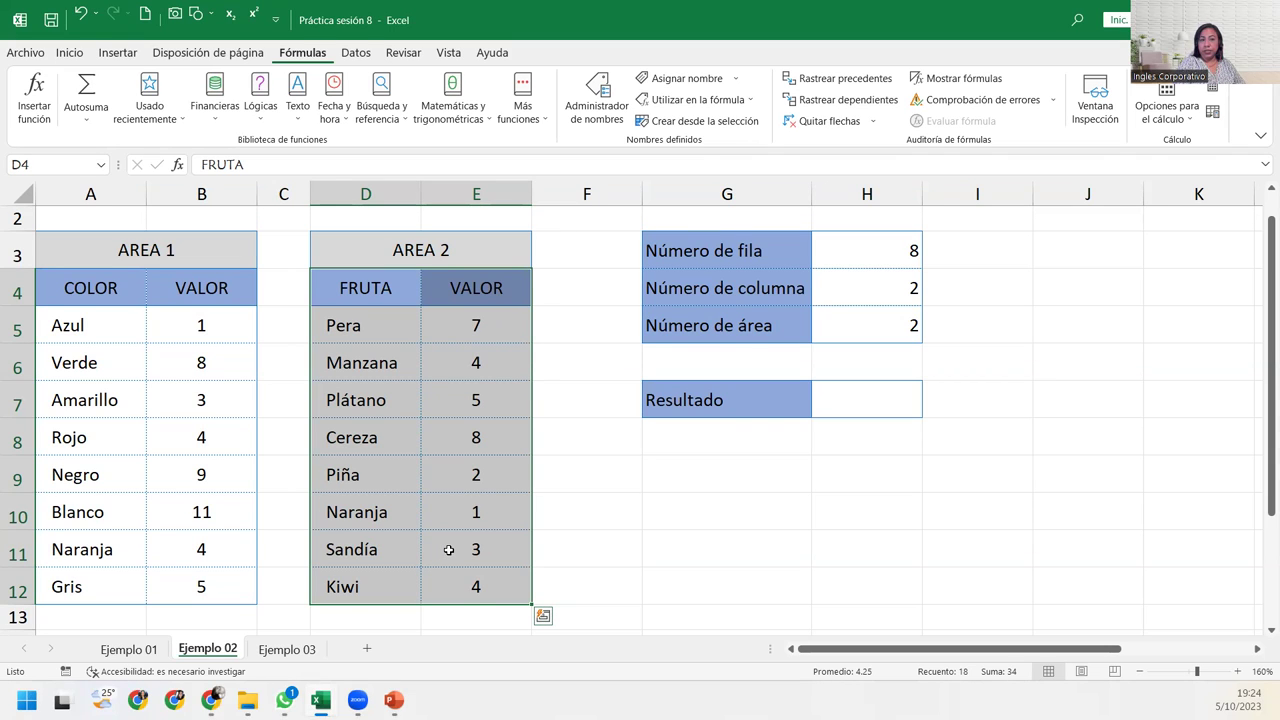
{"action": "left_click", "coordinate": [816, 406]}
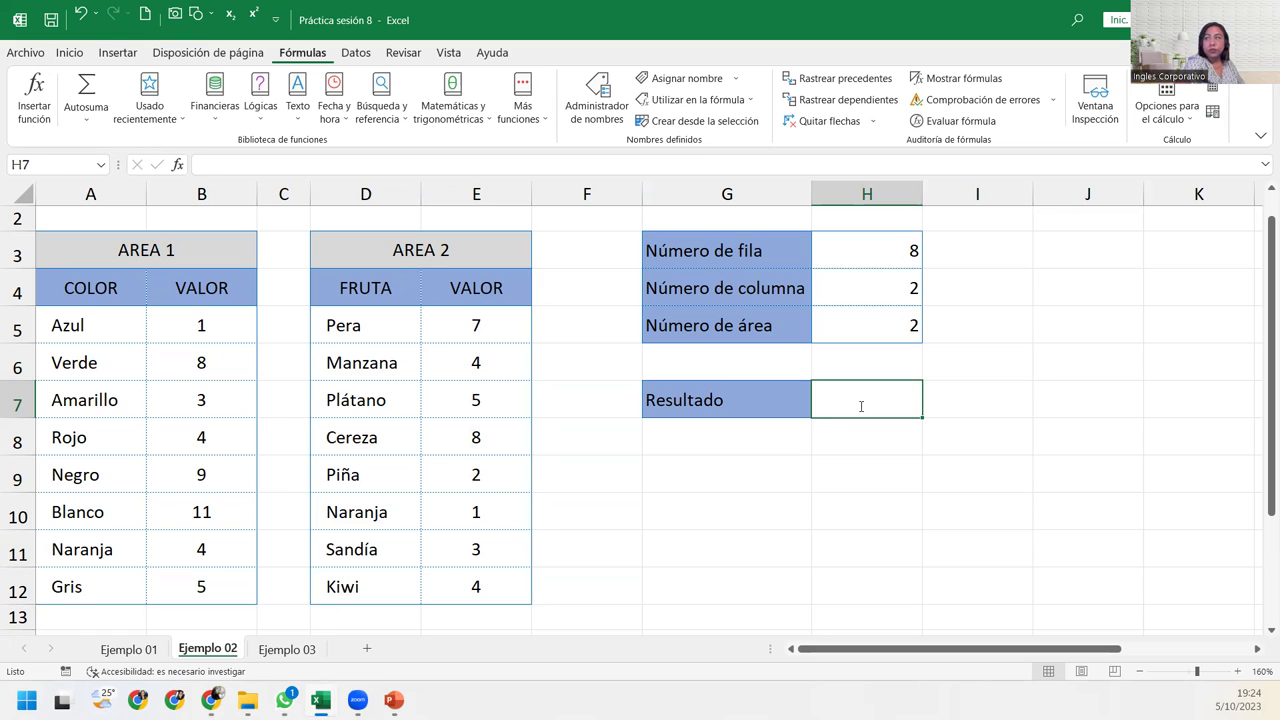
{"action": "type", "text": "="}
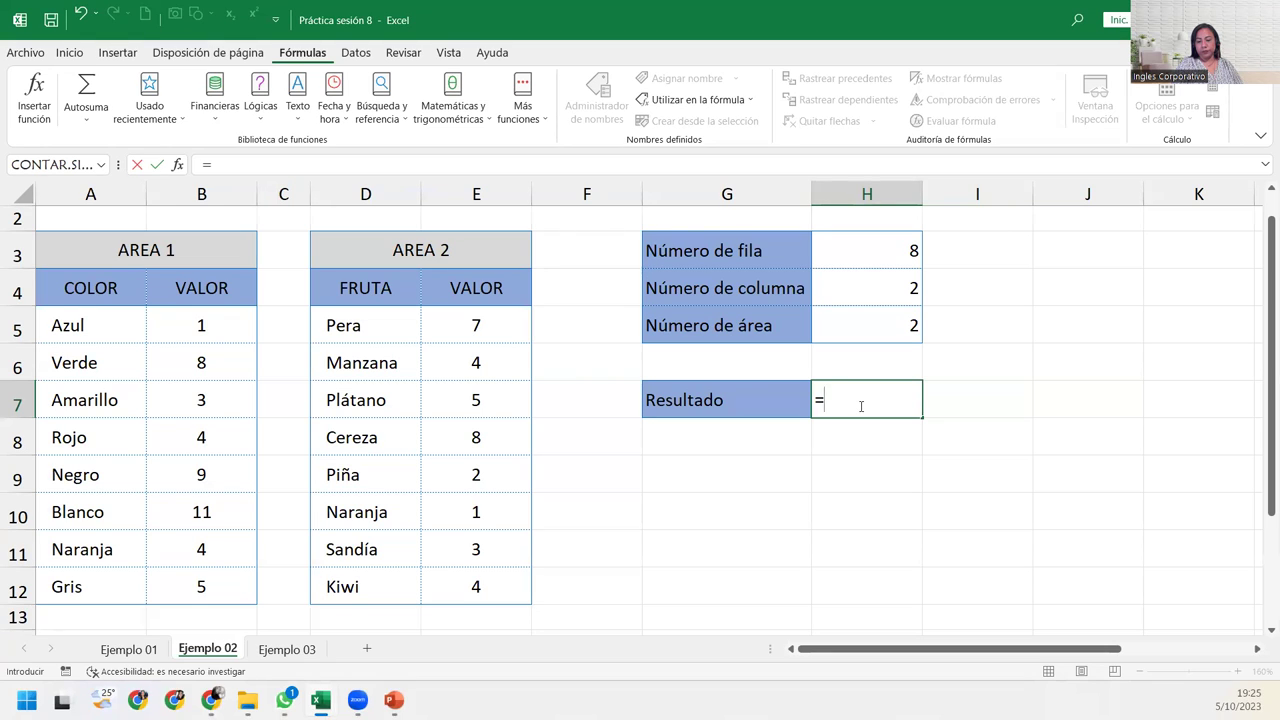
Build =INDICE((A4:B12;D4:E12) in H7, listing AREA 1 and AREA 2 as the reference
{"action": "type", "text": "int"}
{"action": "key", "text": "BackSpace"}
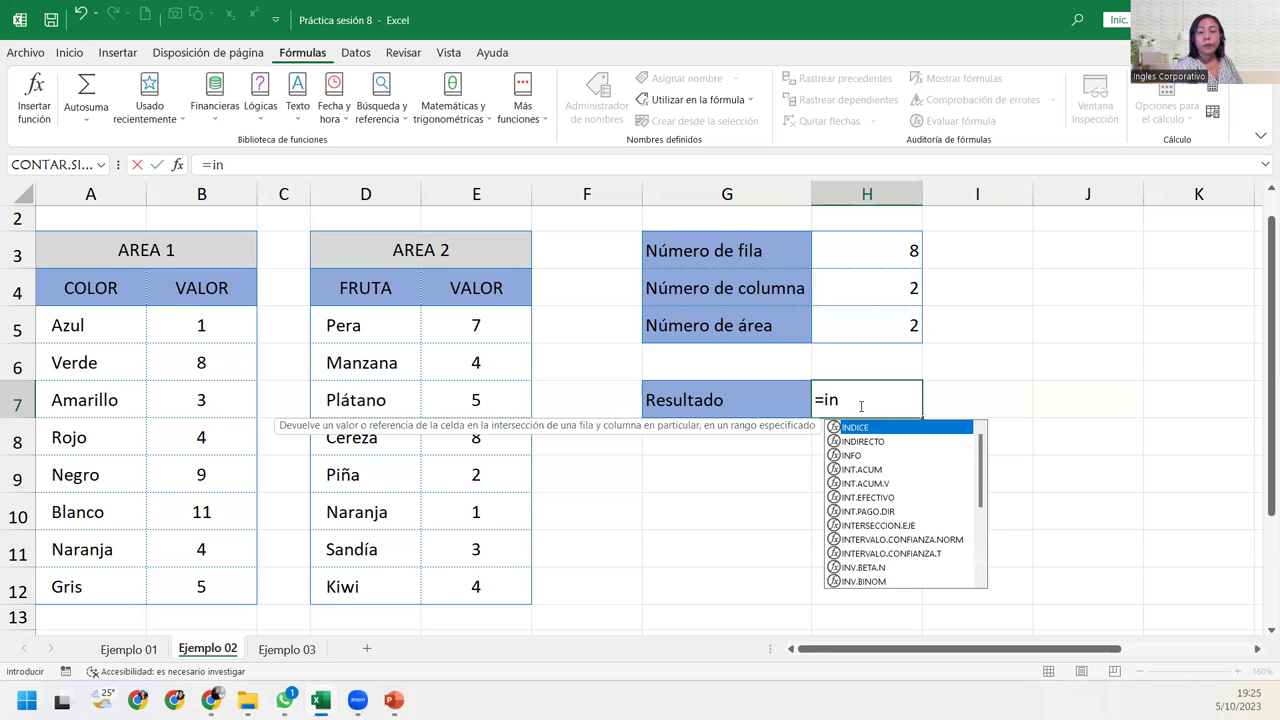
{"action": "key", "text": "Tab"}
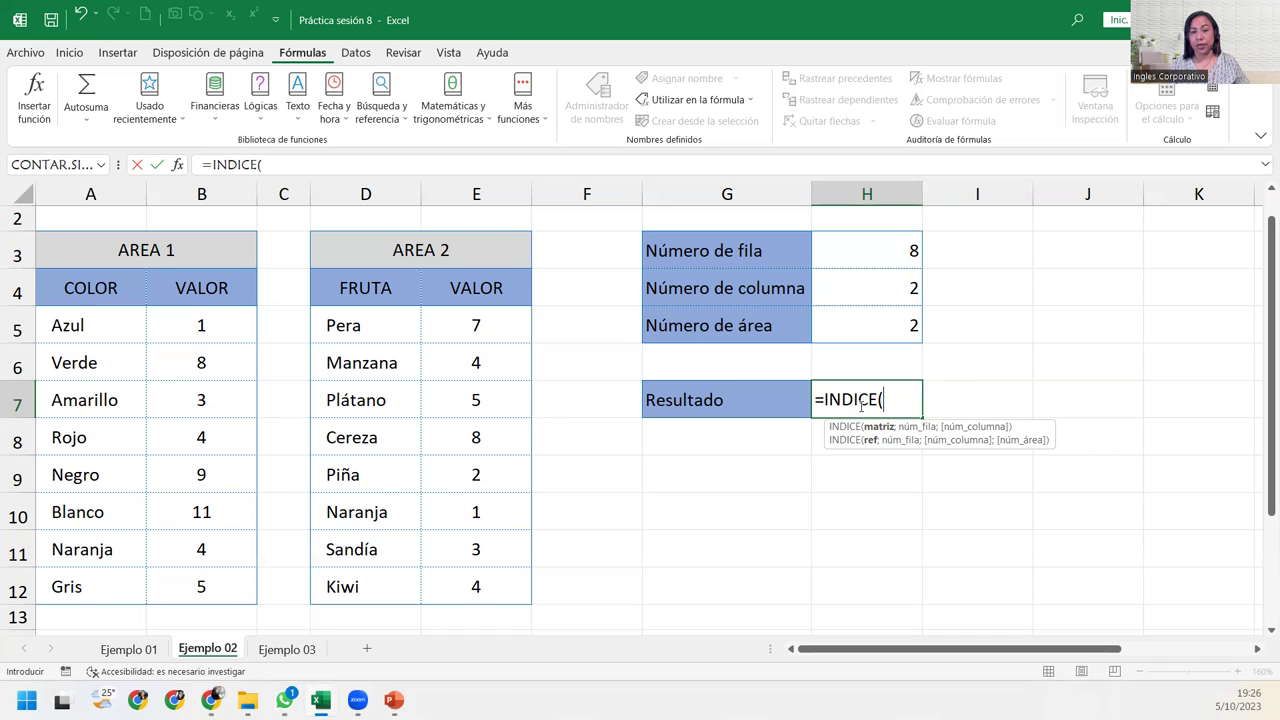
{"action": "type", "text": "("}
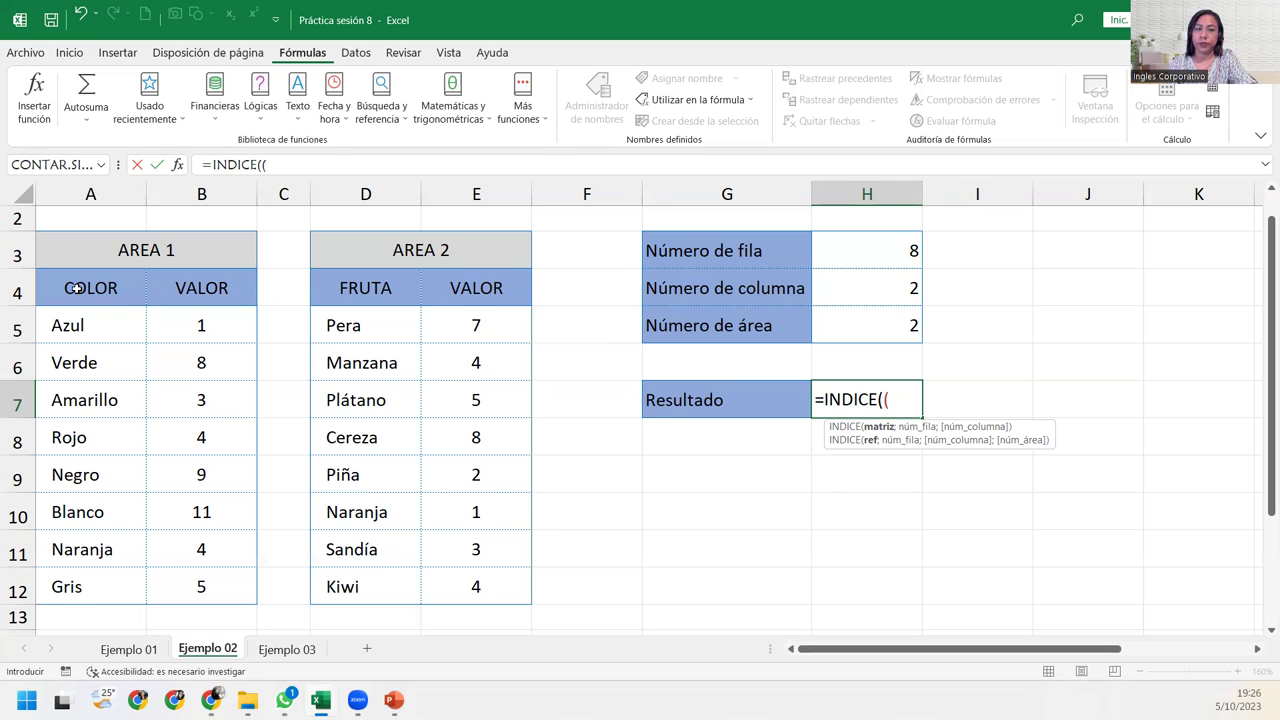
{"action": "left_click_drag", "start_coordinate": [76, 288], "coordinate": [236, 498]}
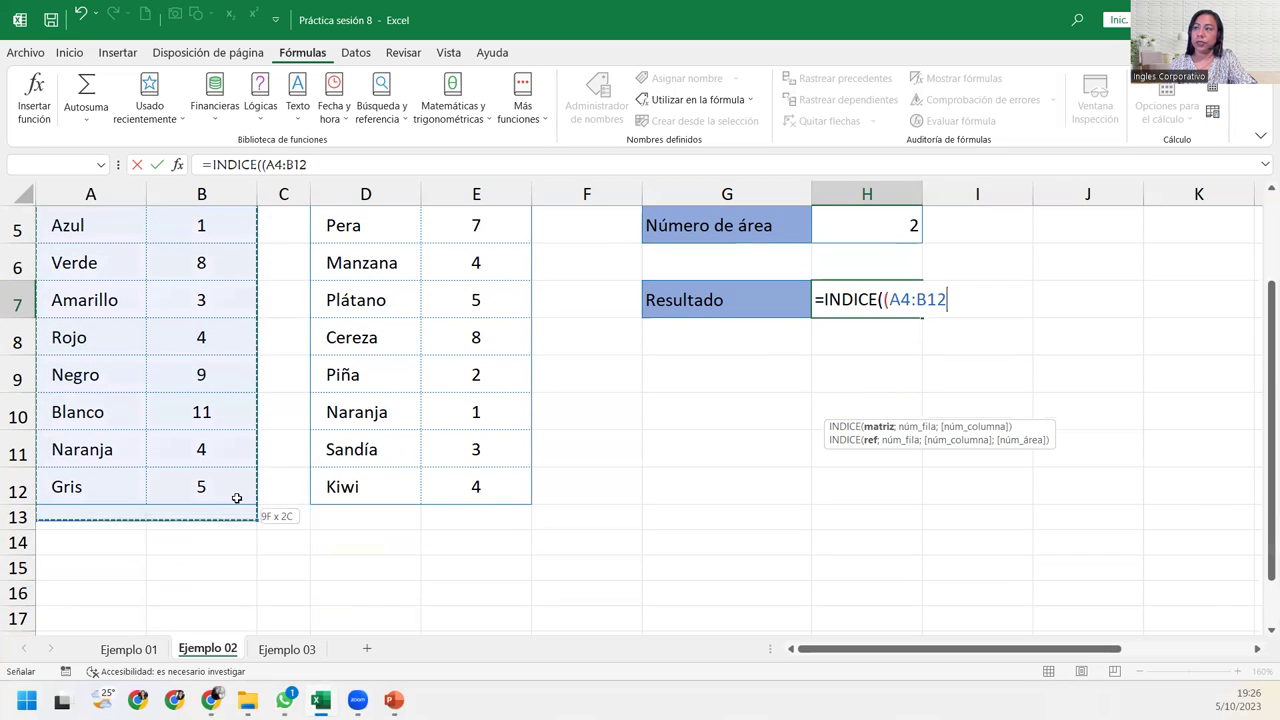
{"action": "scroll", "coordinate": [281, 494], "scroll_direction": "up", "scroll_amount": 2}
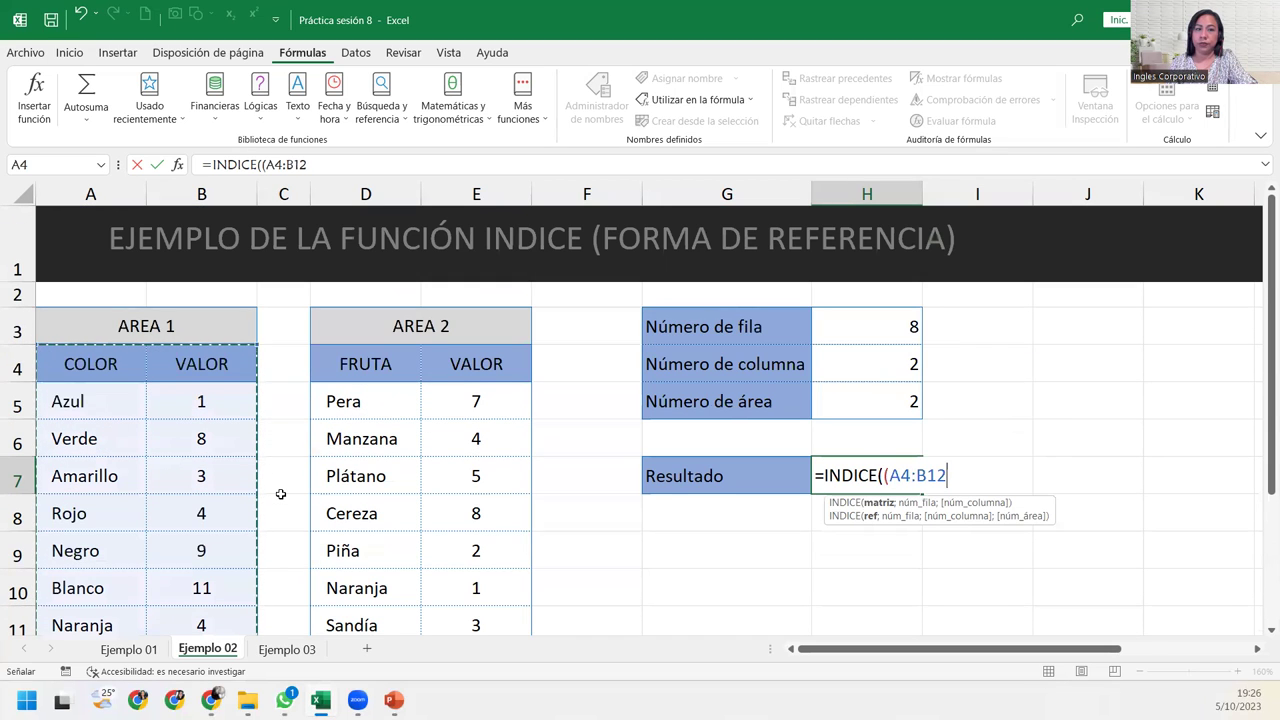
{"action": "type", "text": ";"}
{"action": "mouse_move", "coordinate": [331, 366]}
{"action": "left_mouse_down"}
{"action": "mouse_move", "coordinate": [471, 587]}
{"action": "mouse_move", "coordinate": [484, 583]}
{"action": "left_mouse_up"}
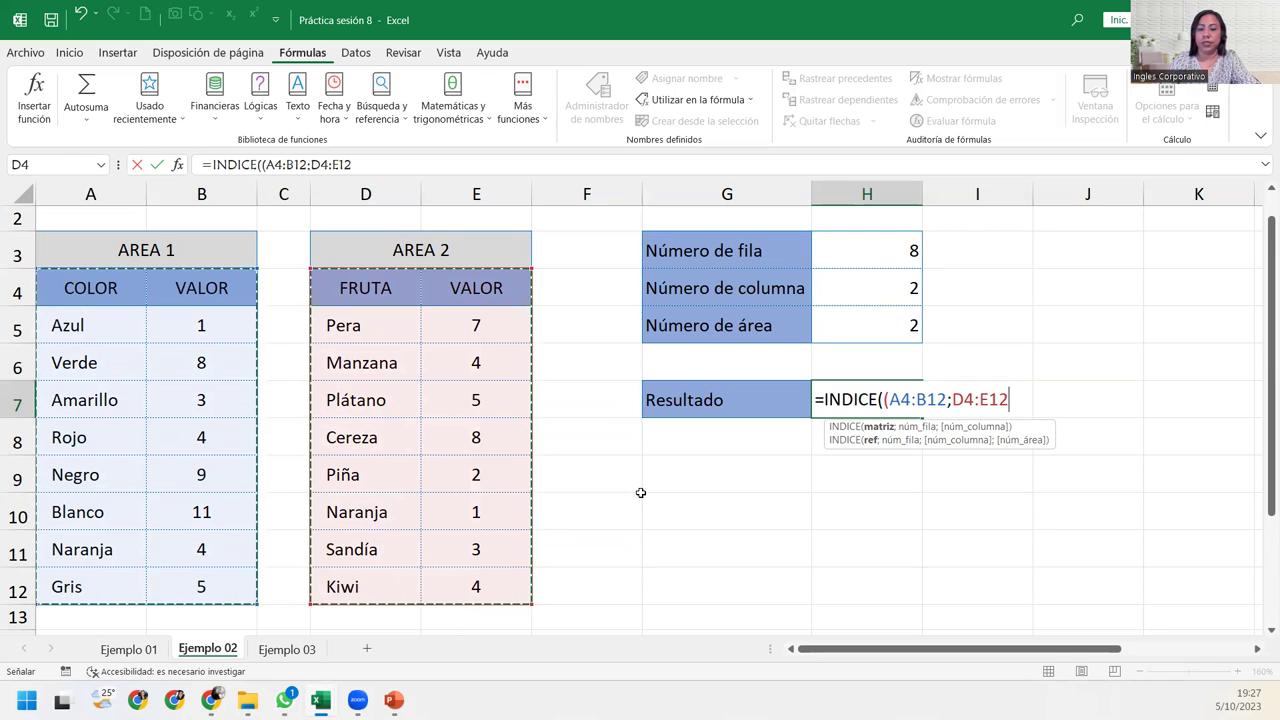
{"action": "type", "text": ")"}
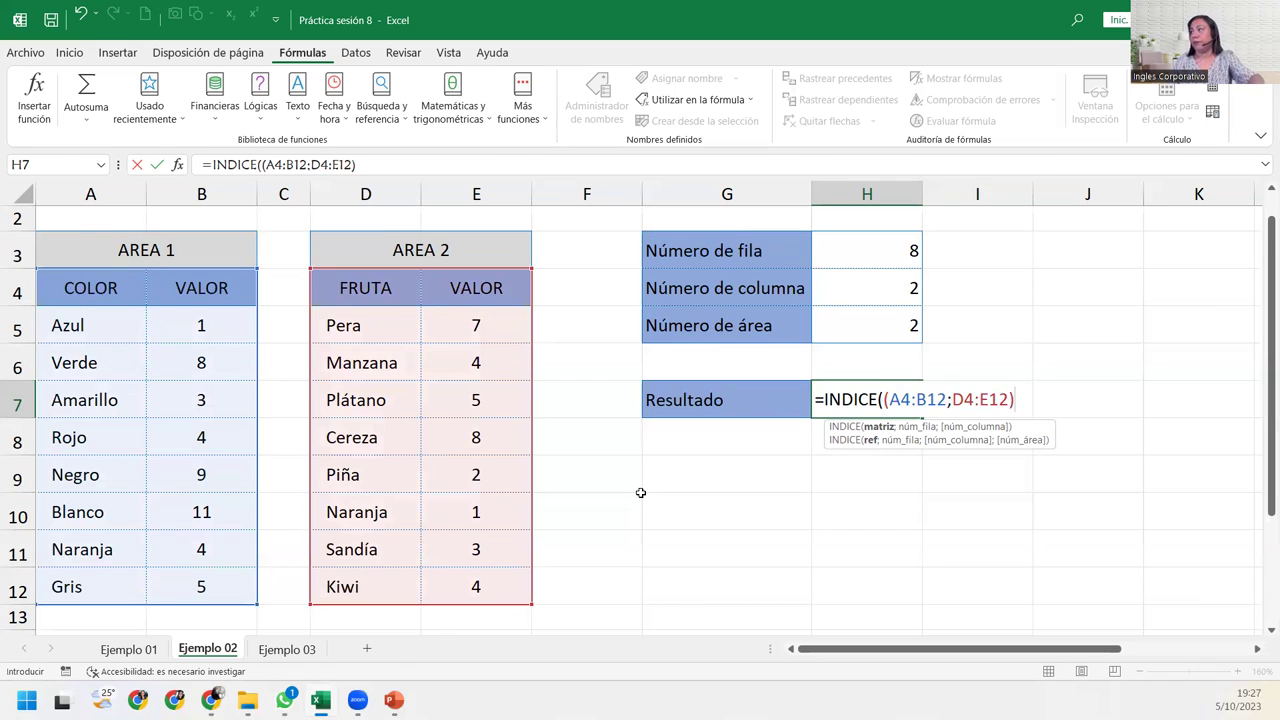
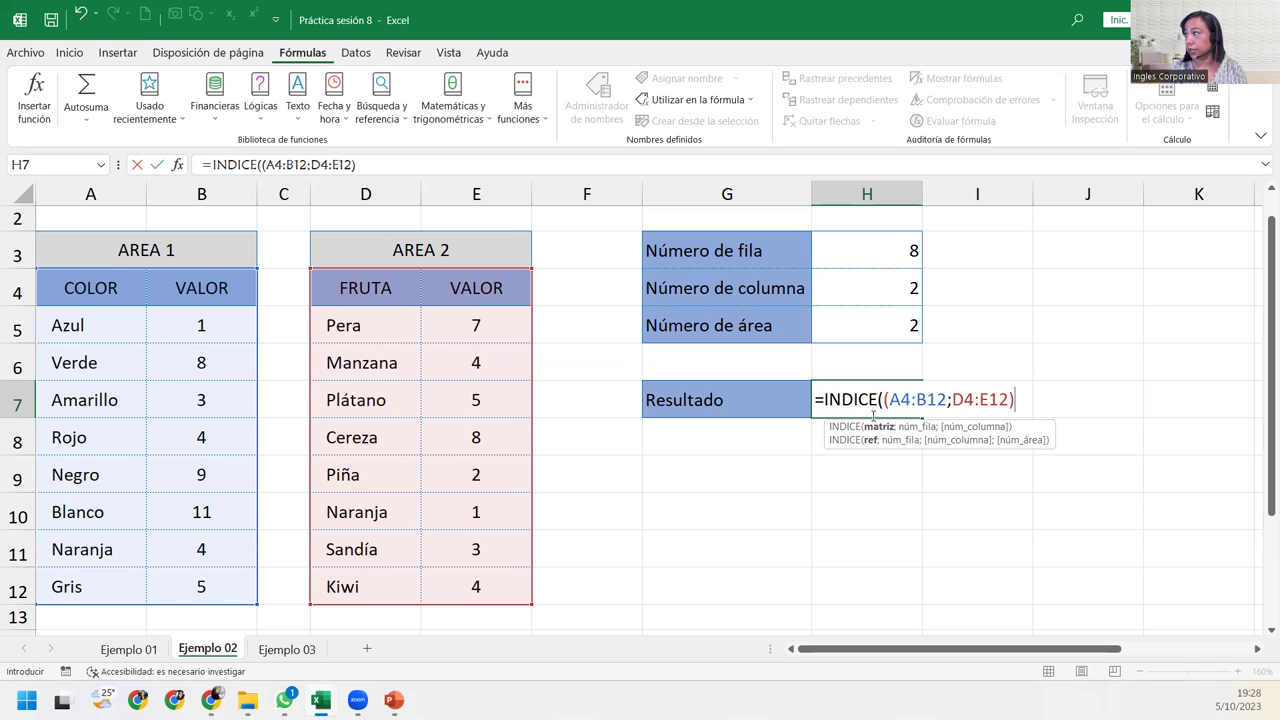
Complete H7 as =INDICE((A4:B12;D4:E12);H3;H4;H5) so it returns 3
{"action": "left_click", "coordinate": [907, 263]}
{"action": "left_click", "coordinate": [644, 394]}
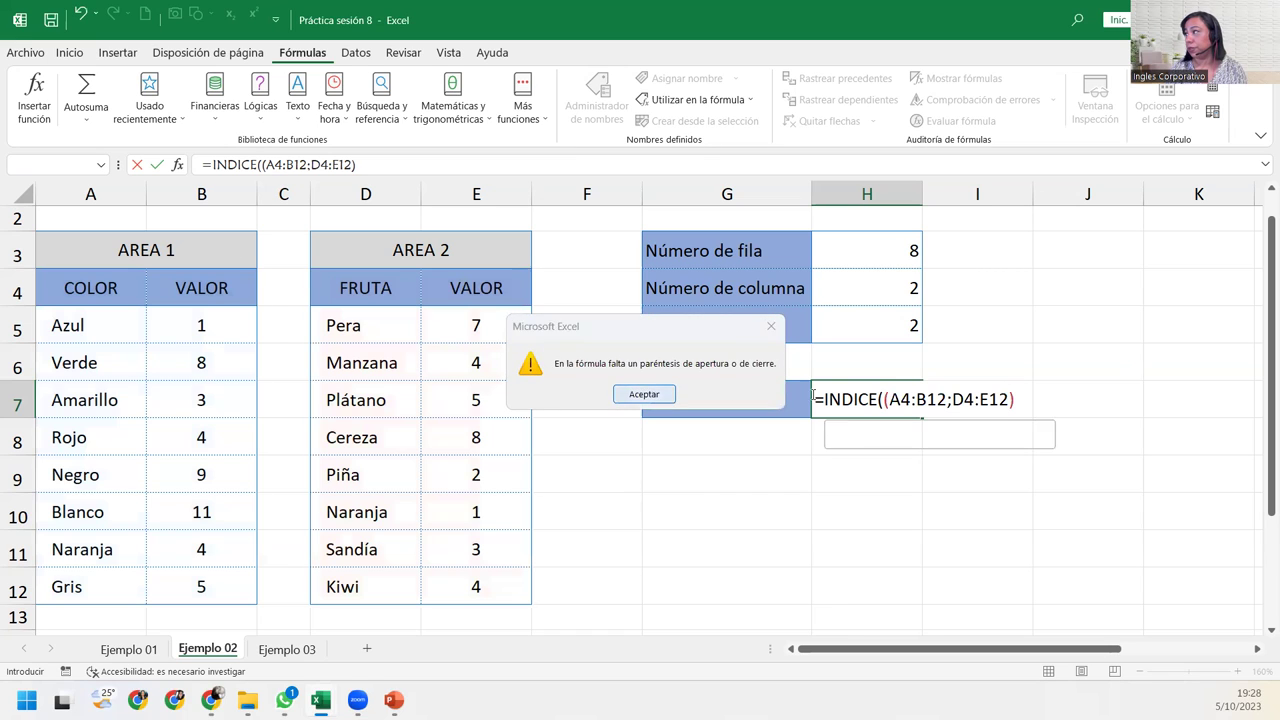
{"action": "left_click", "coordinate": [1018, 399]}
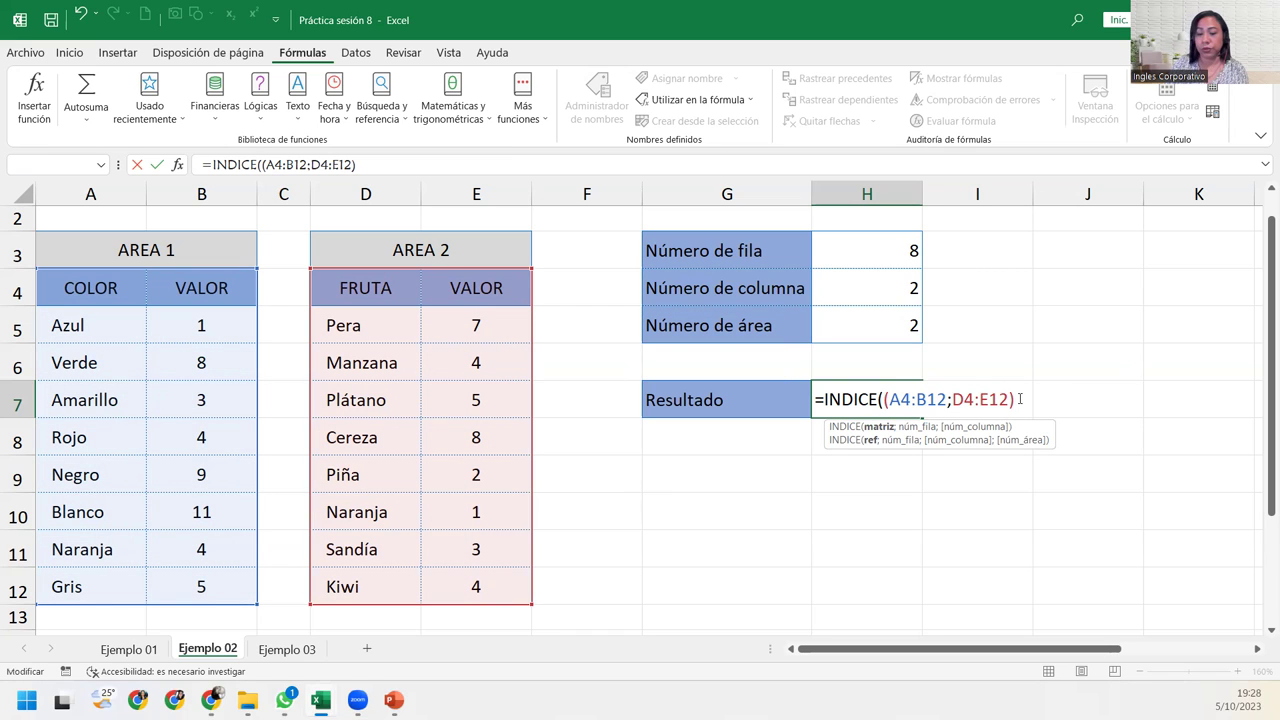
{"action": "type", "text": ";"}
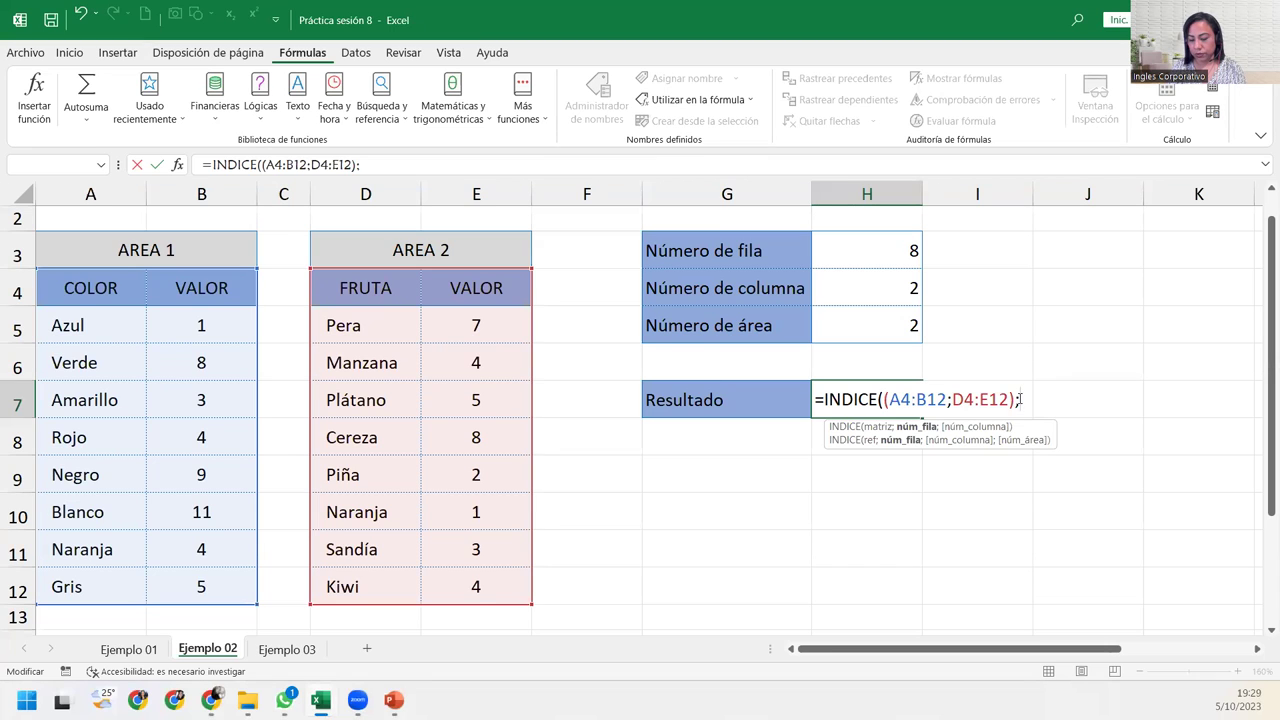
{"action": "left_click", "coordinate": [893, 255]}
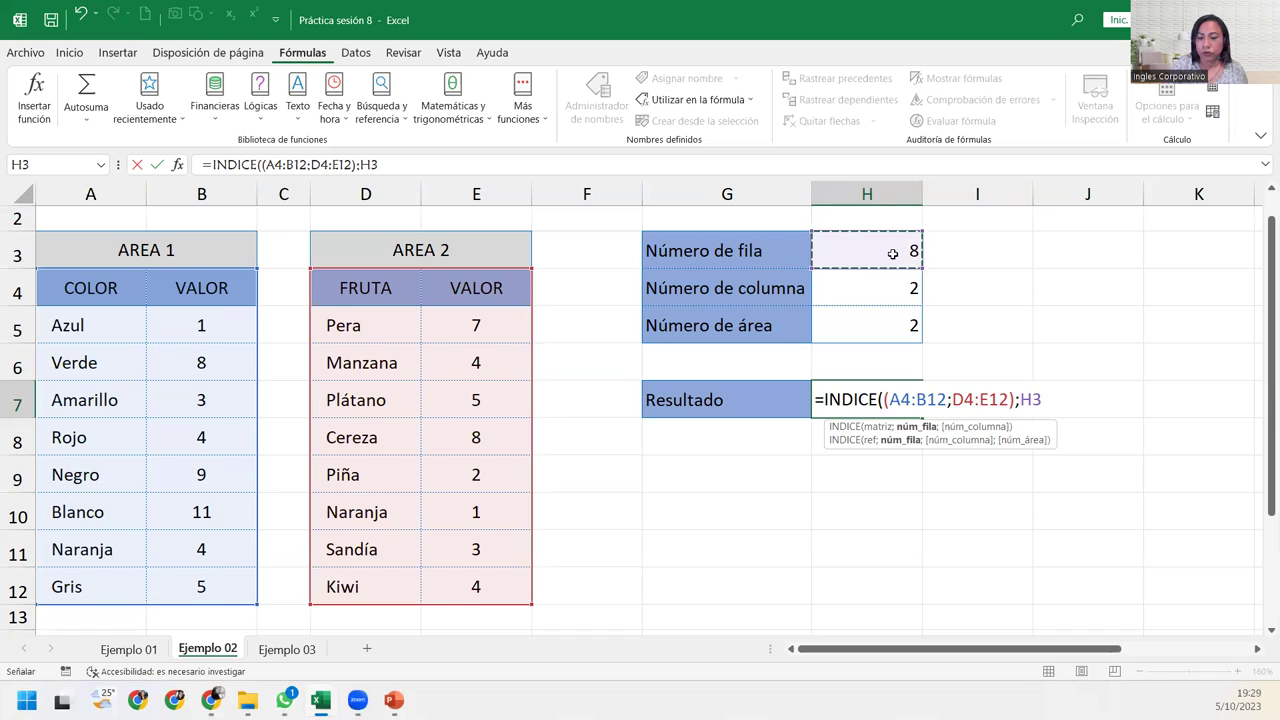
{"action": "type", "text": ";"}
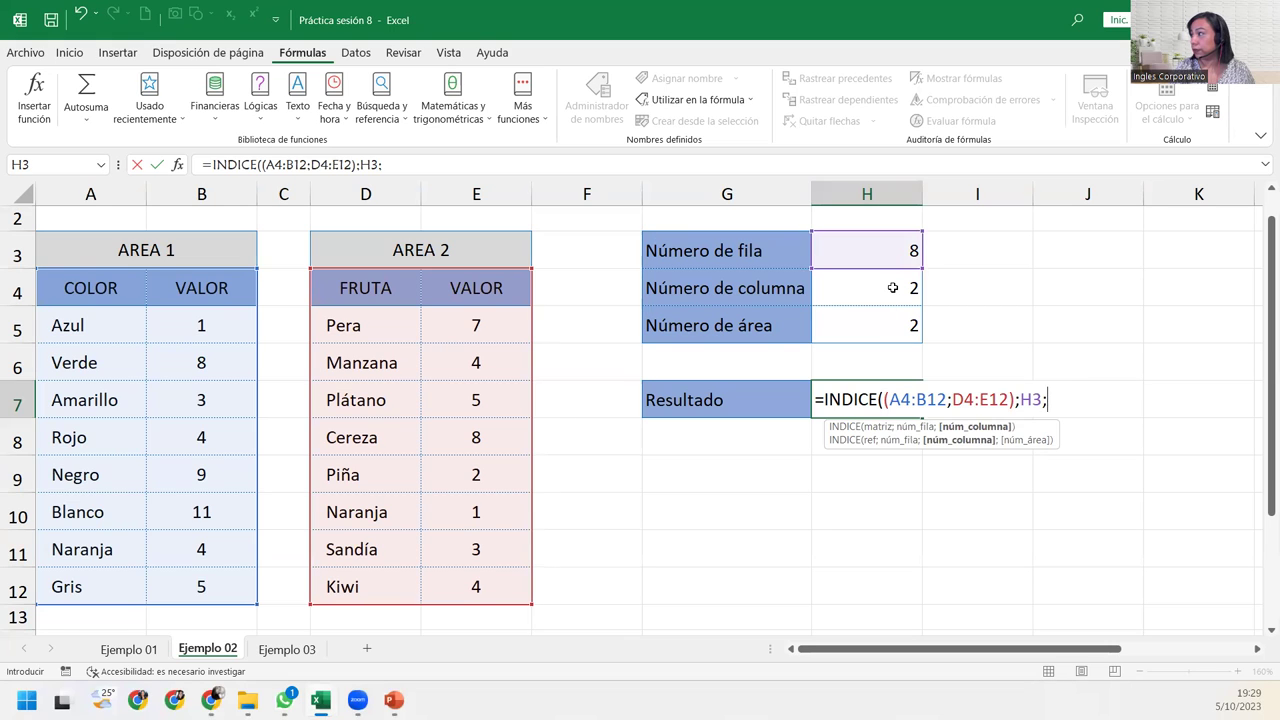
{"action": "left_click", "coordinate": [893, 287]}
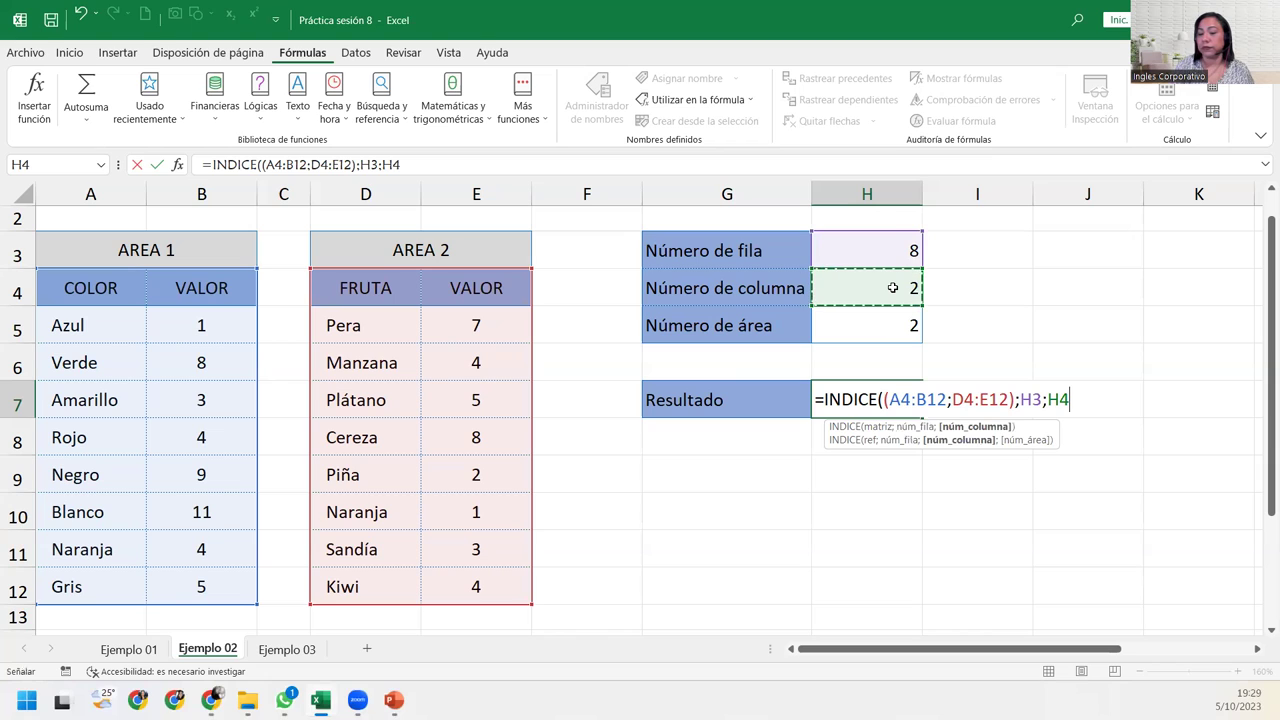
{"action": "type", "text": ";"}
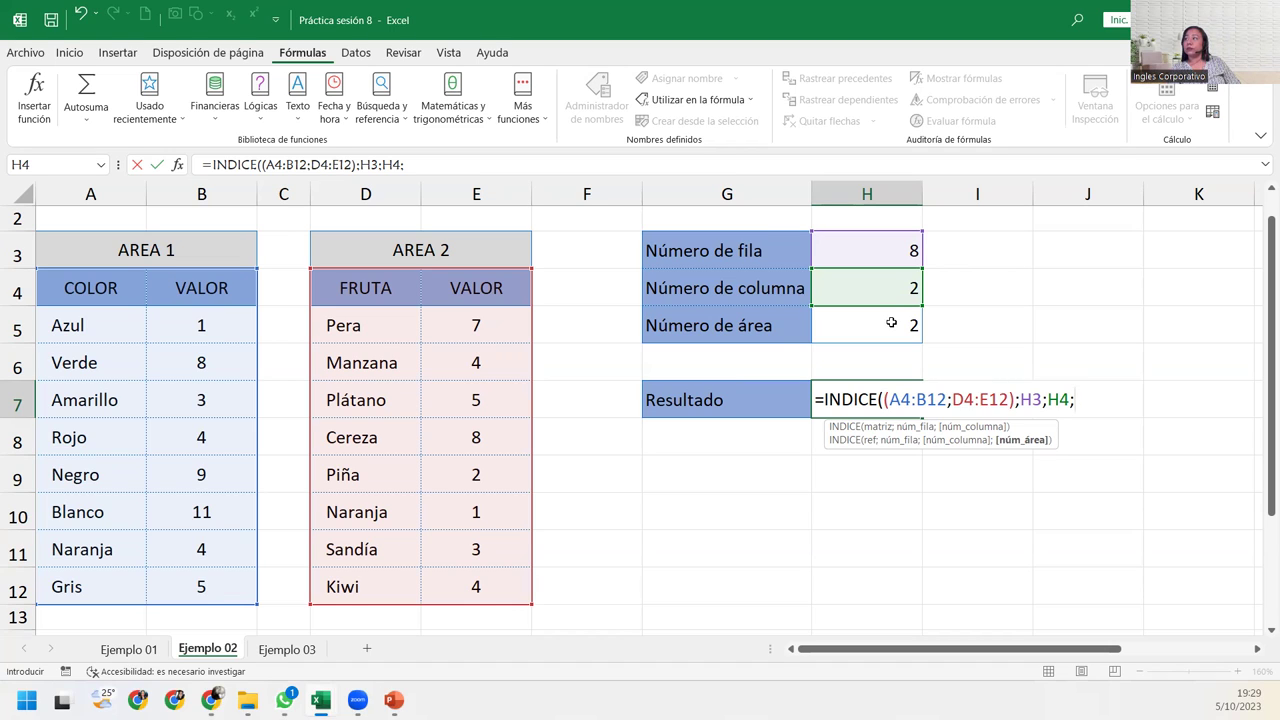
{"action": "left_click", "coordinate": [891, 323]}
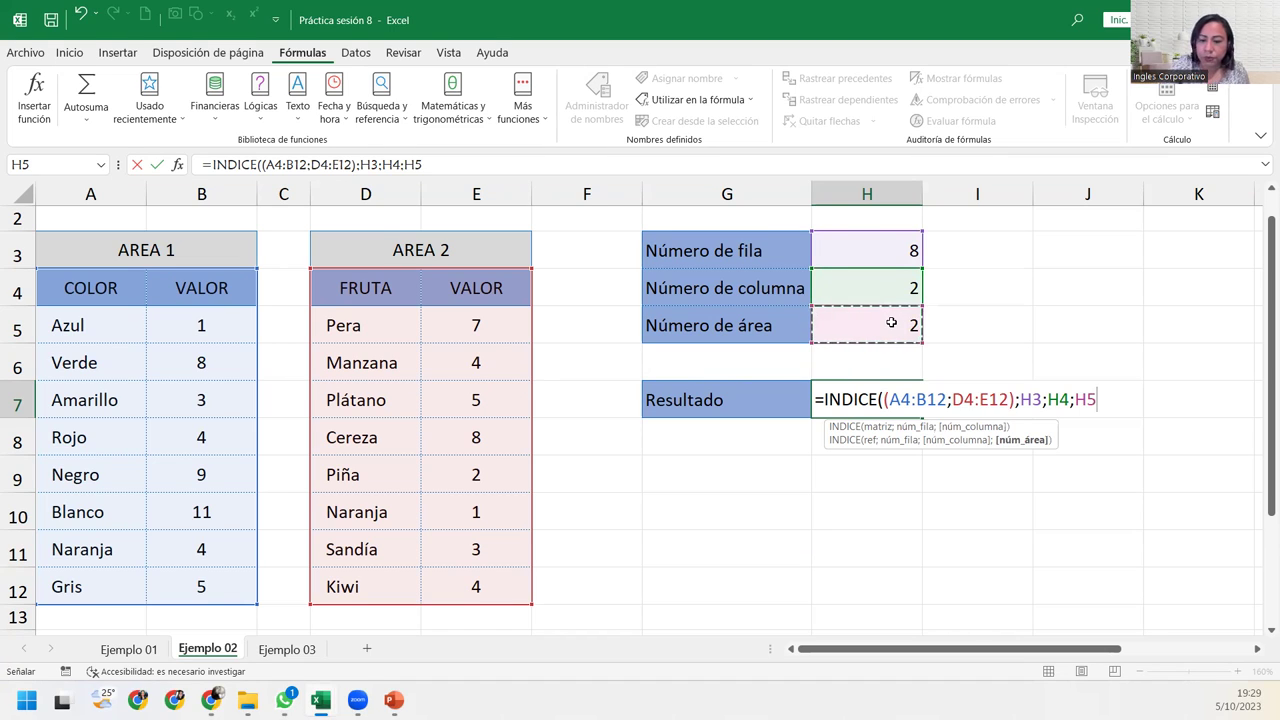
{"action": "type", "text": ")"}
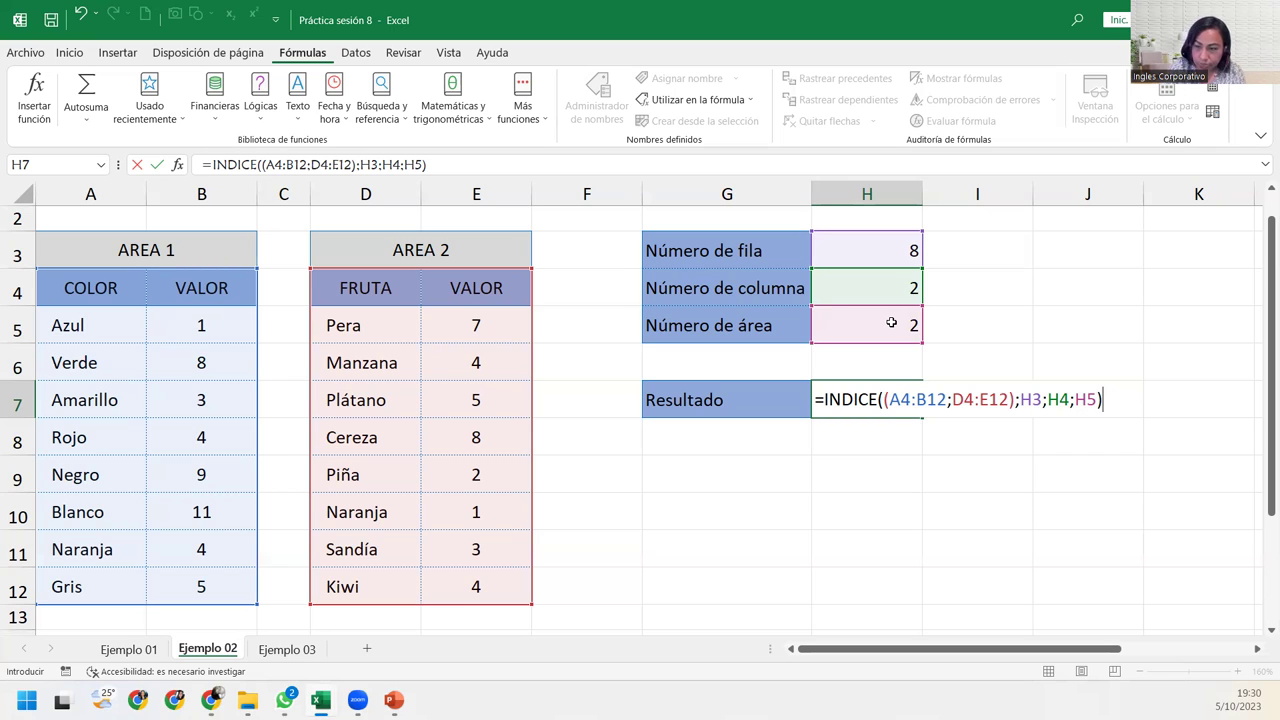
{"action": "key", "text": "Return"}
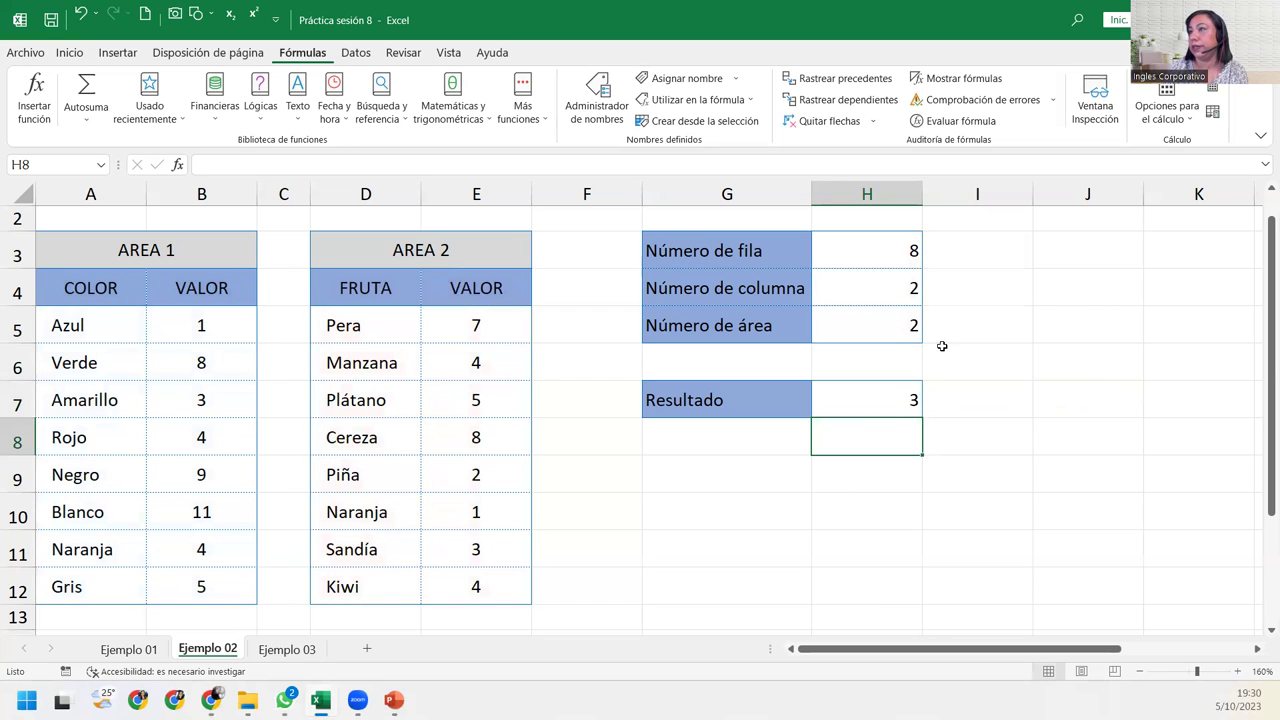
Set the column number in H4 and the area number in H5 both to 1
{"action": "left_click", "coordinate": [908, 288]}
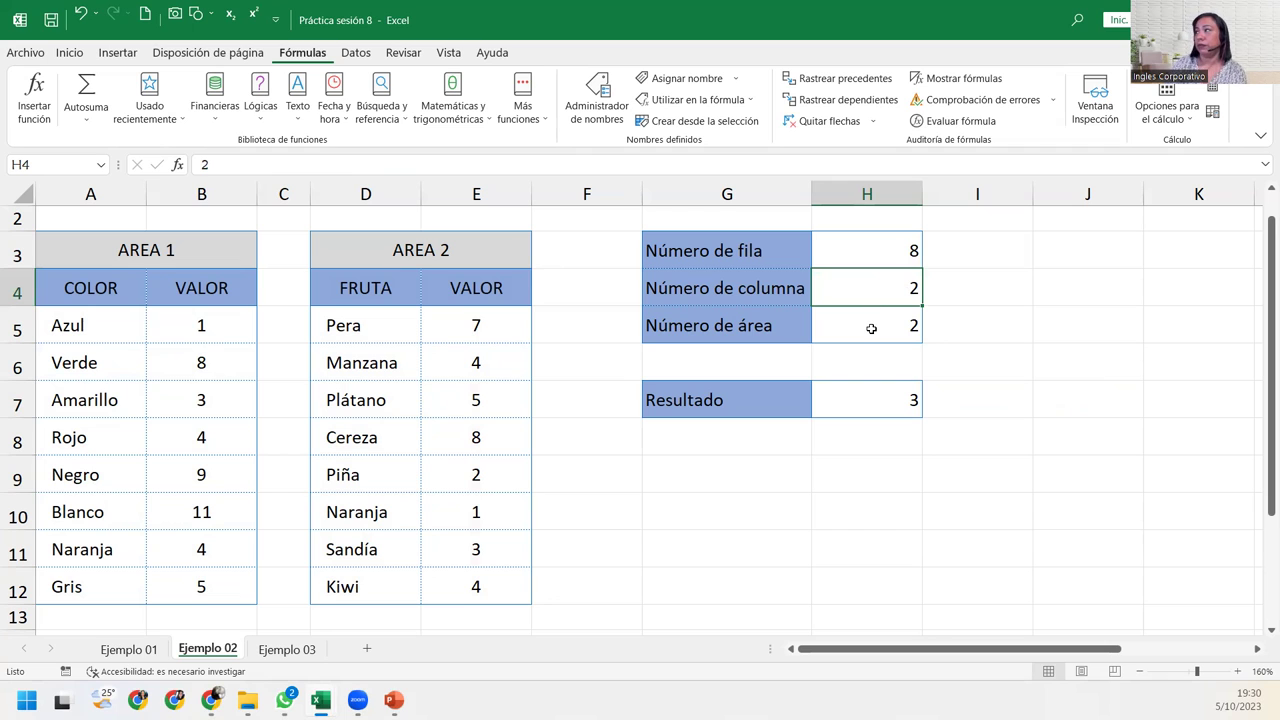
{"action": "type", "text": "1"}
{"action": "key", "text": "Return"}
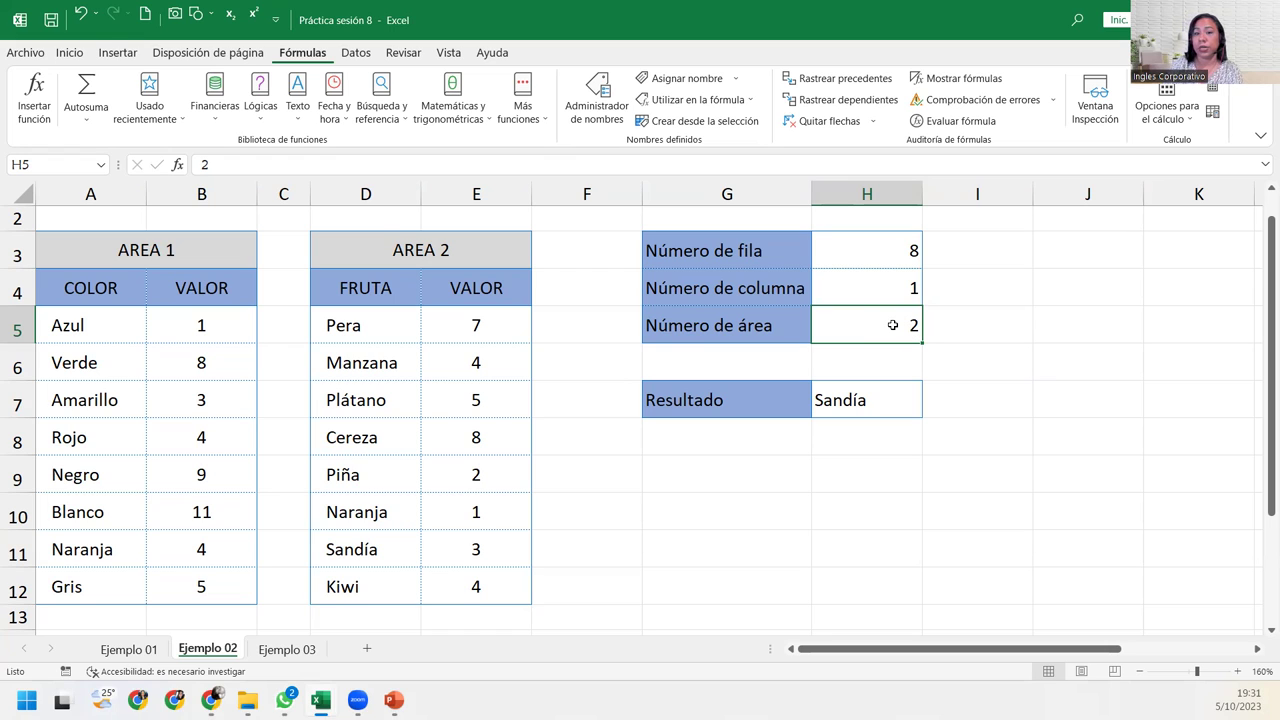
{"action": "type", "text": "1"}
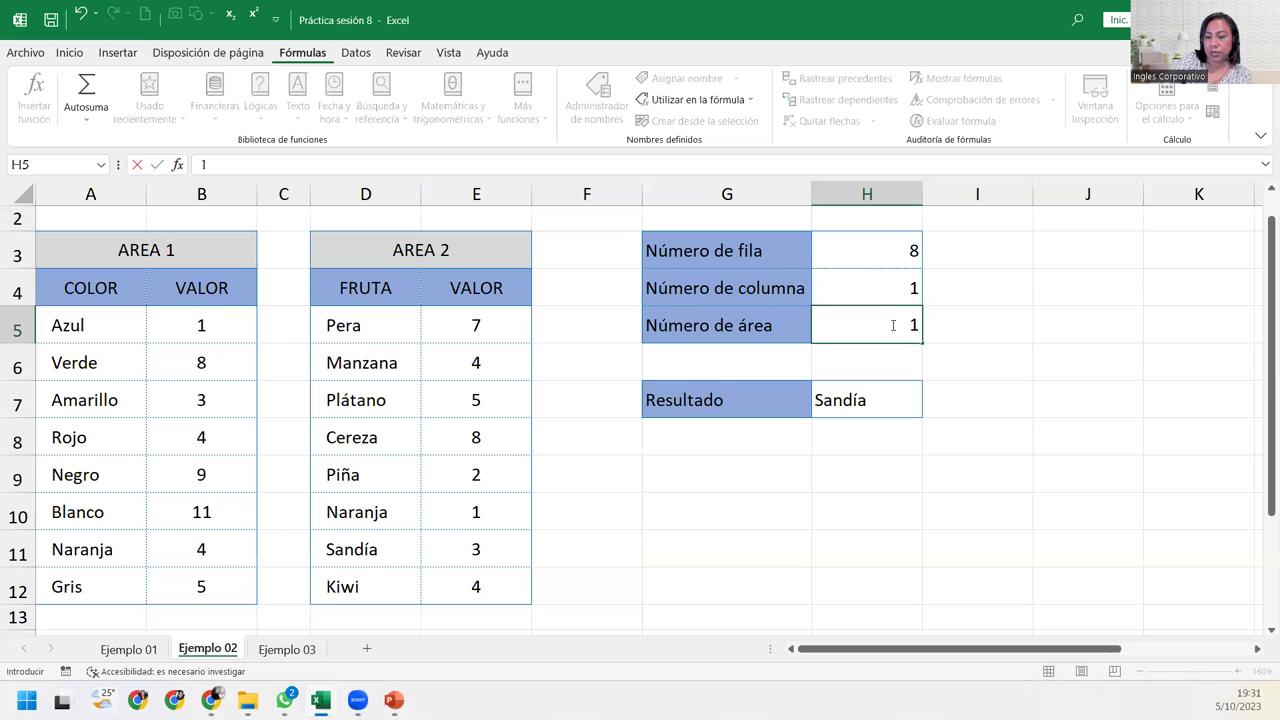
{"action": "key", "text": "Return"}
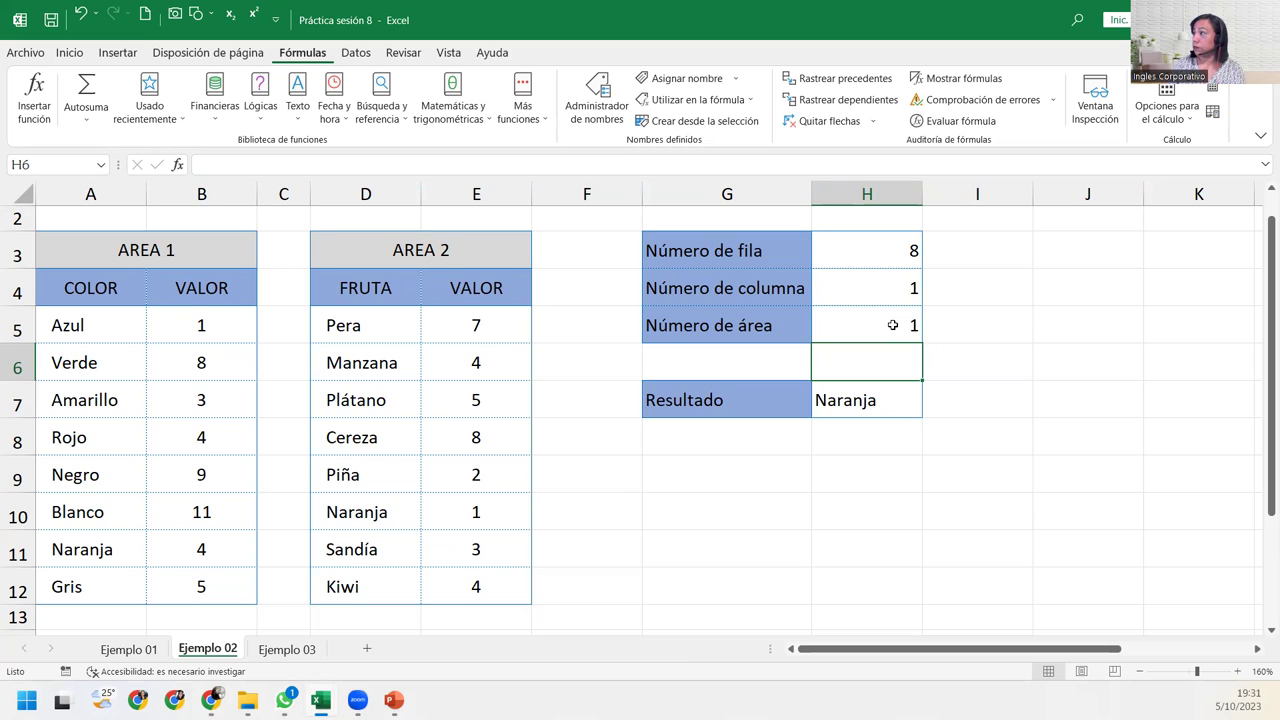
Review the H7 INDICE formula, now returning Naranja, against its H3:H5 inputs
{"action": "double_click", "coordinate": [889, 395]}
{"action": "left_click", "coordinate": [1130, 403]}
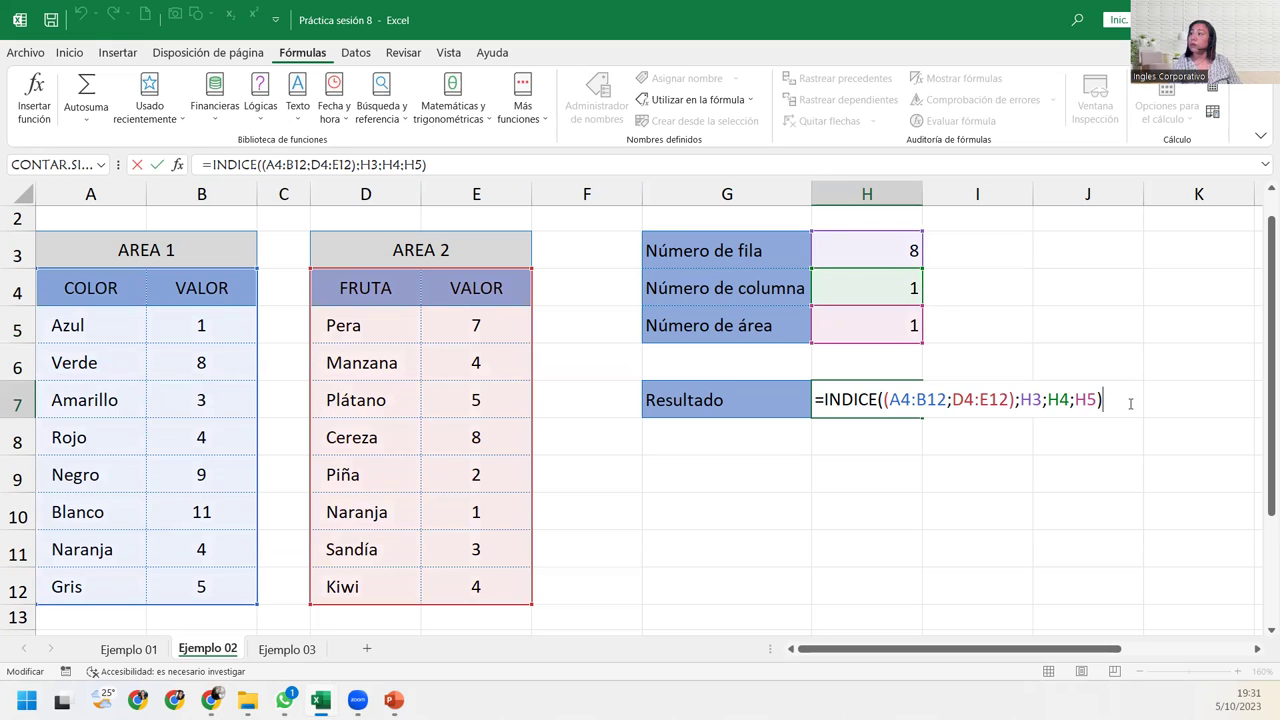
{"action": "key", "text": "Return"}
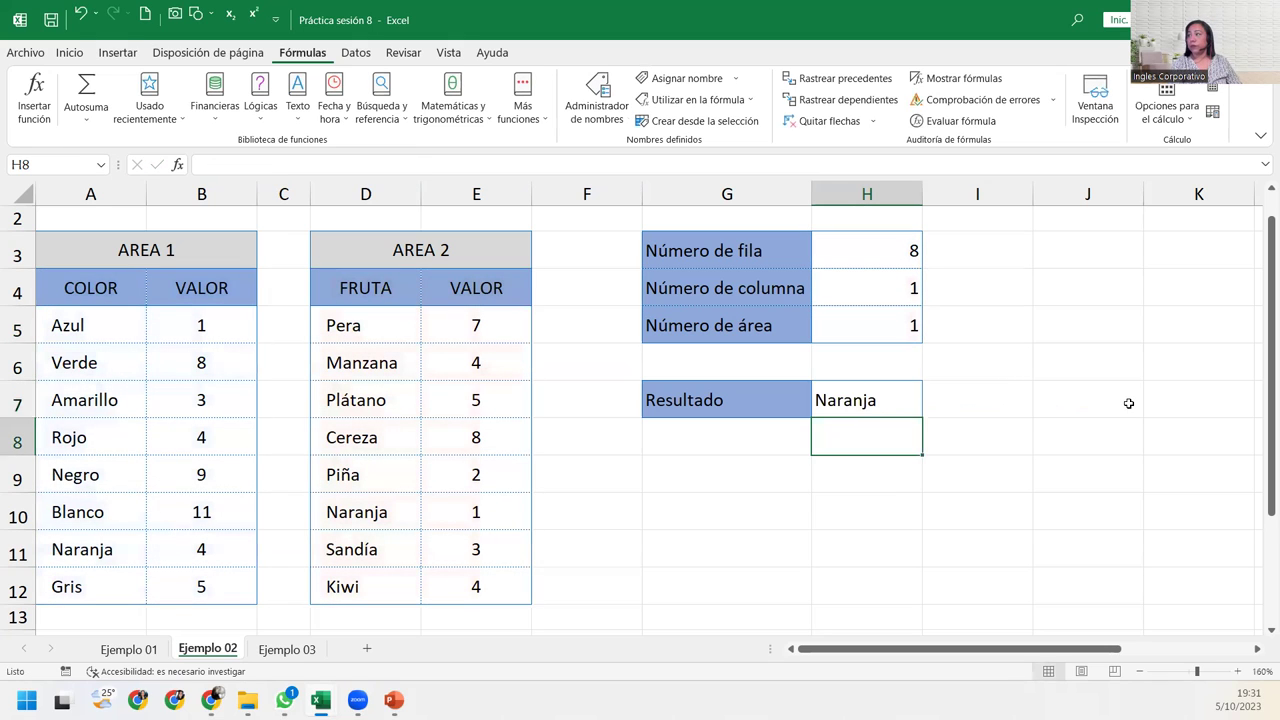
{"action": "left_click", "coordinate": [844, 248]}
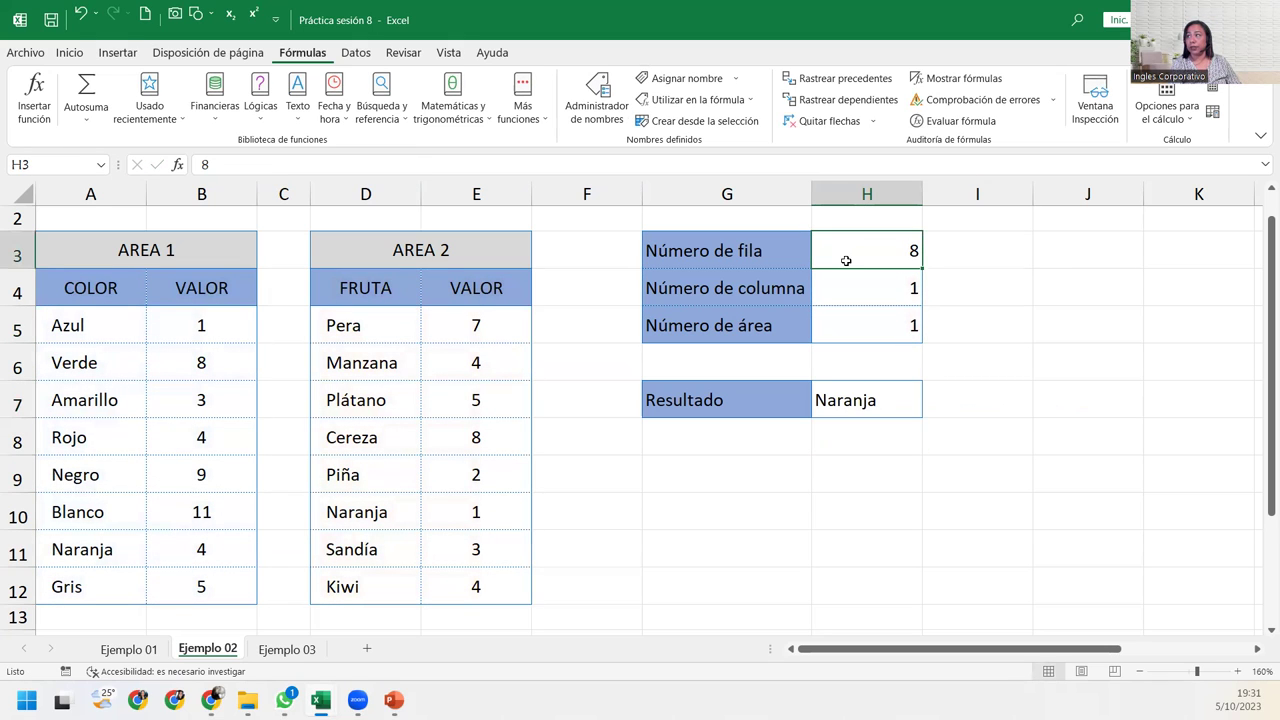
{"action": "left_click", "coordinate": [852, 294]}
{"action": "left_click", "coordinate": [851, 328]}
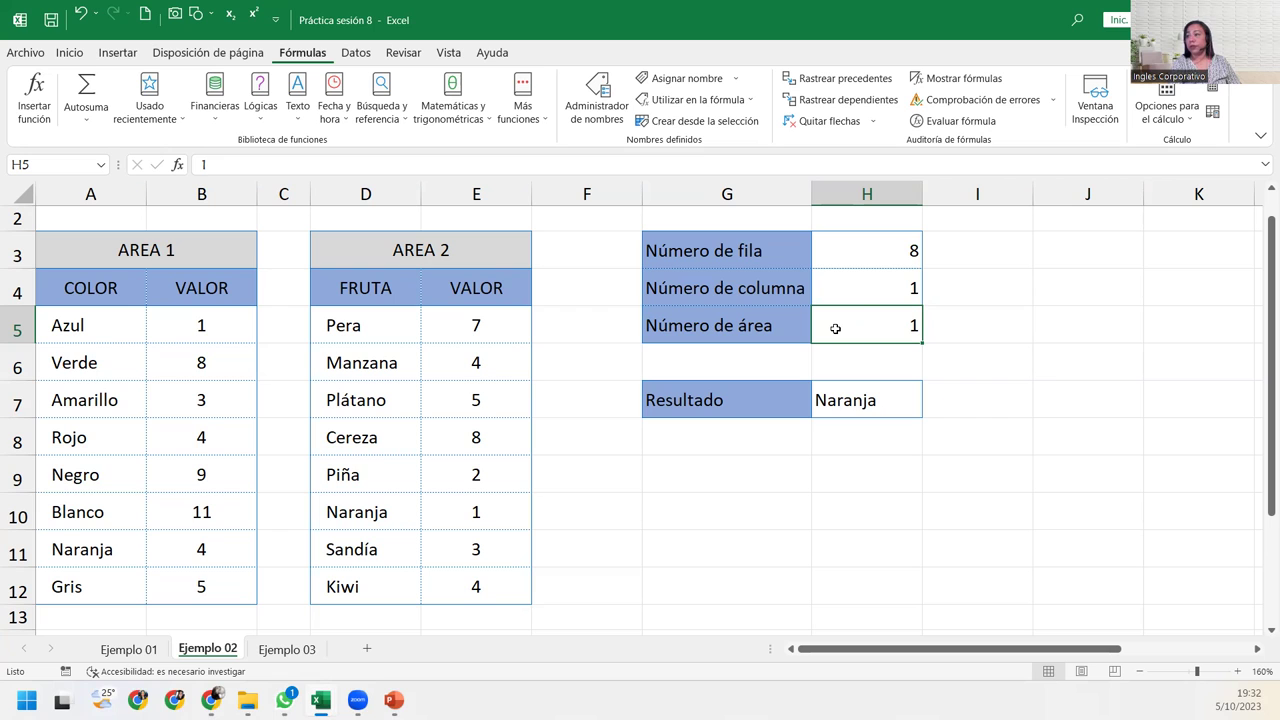
{"action": "left_click", "coordinate": [290, 649]}
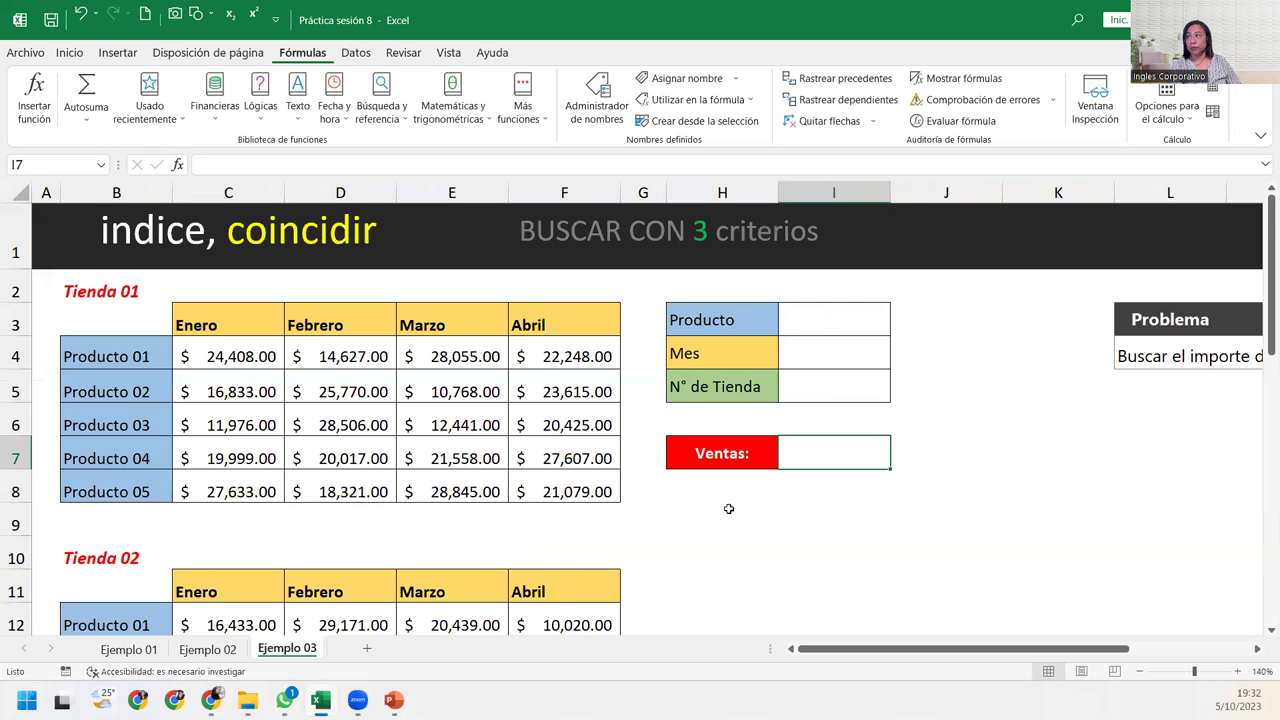
{"action": "left_click", "coordinate": [815, 321]}
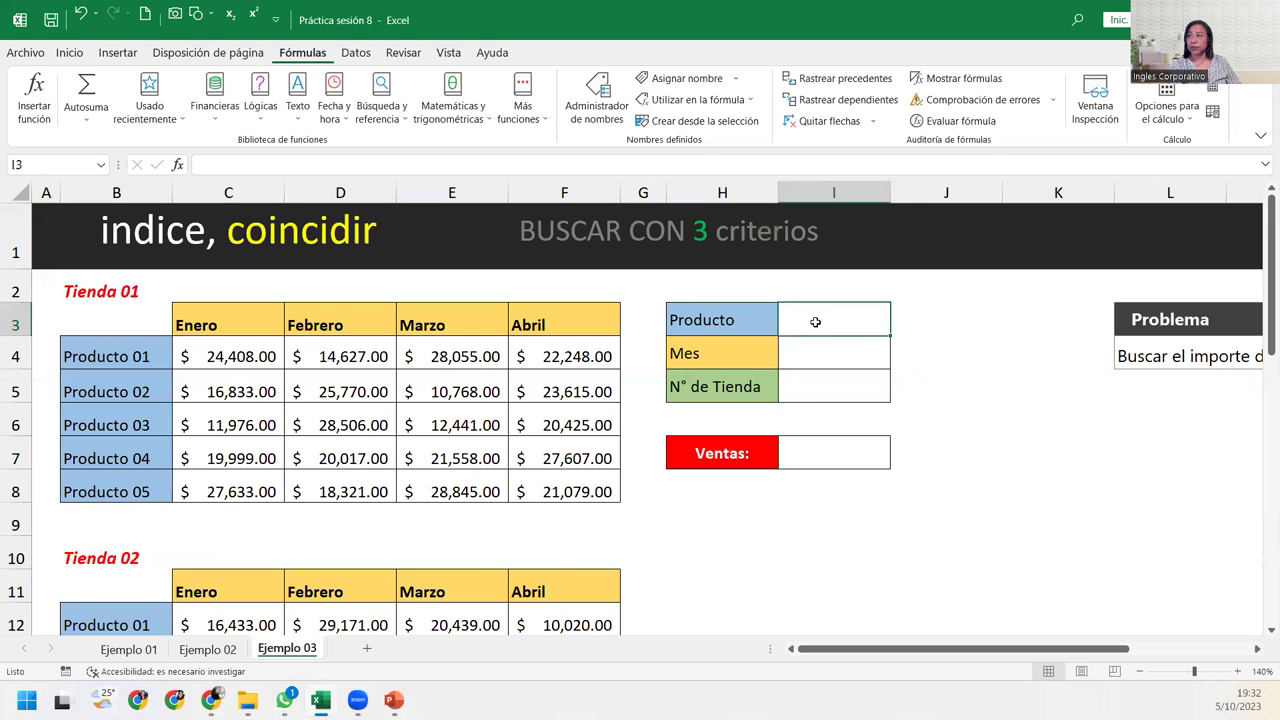
{"action": "left_click", "coordinate": [1137, 672]}
{"action": "left_click", "coordinate": [1137, 672]}
{"action": "left_click", "coordinate": [1137, 672]}
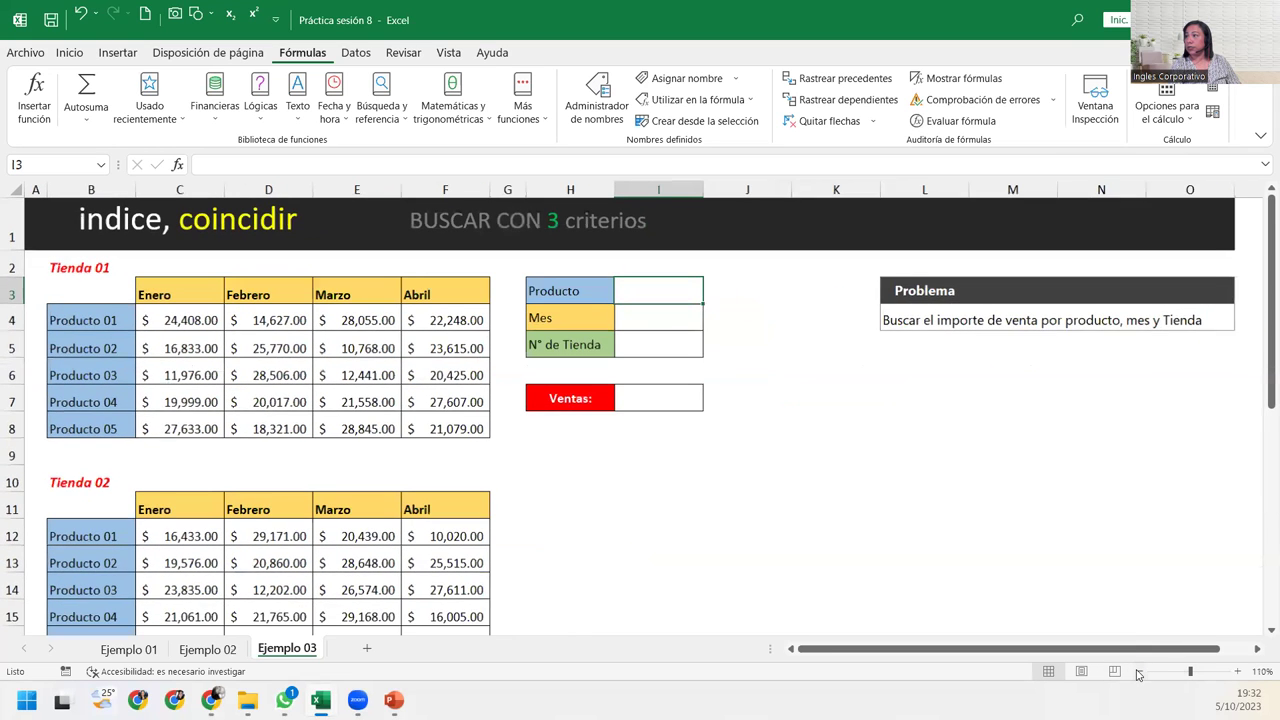
{"action": "left_click", "coordinate": [1137, 672]}
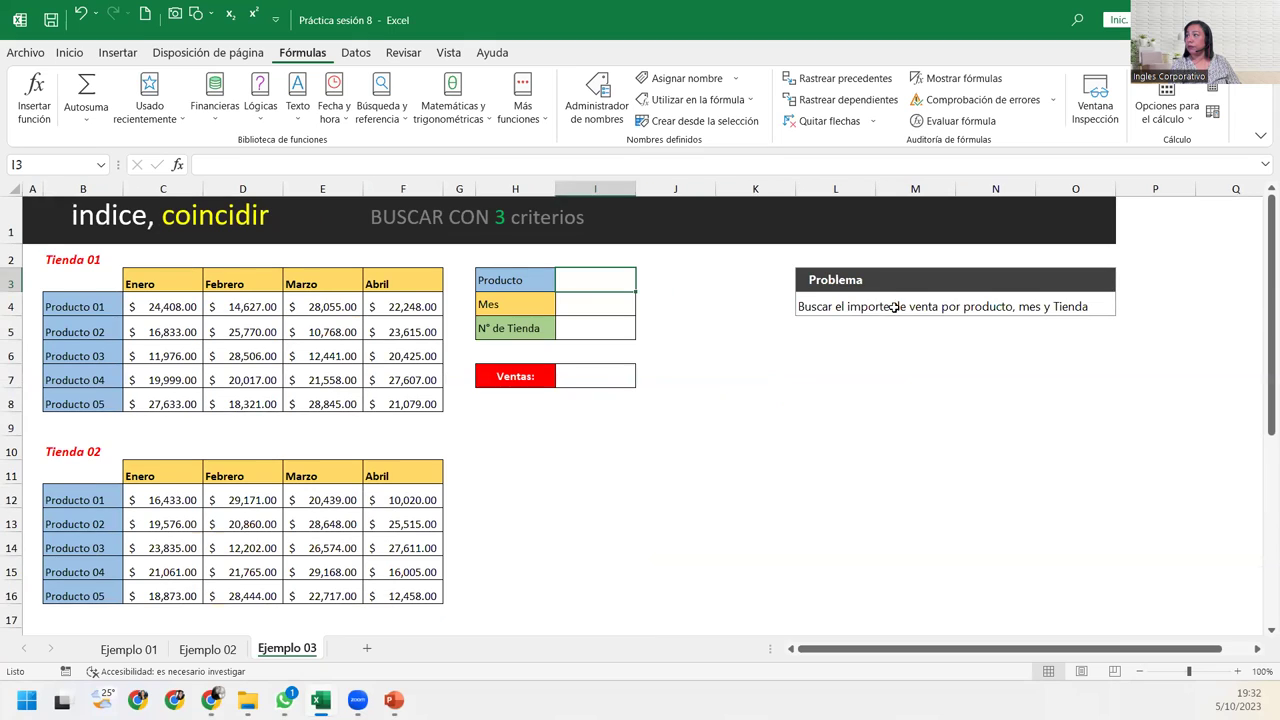
{"action": "left_click", "coordinate": [829, 302]}
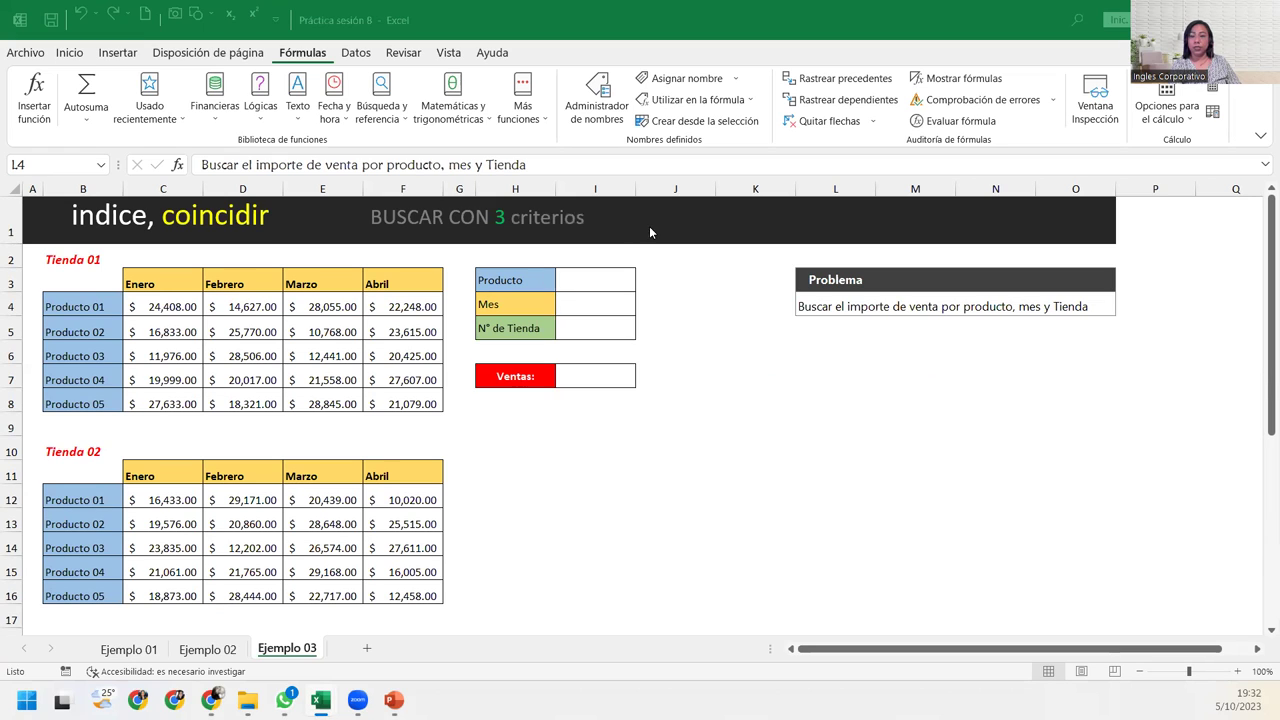
{"action": "left_click", "coordinate": [581, 278]}
{"action": "left_click", "coordinate": [579, 279]}
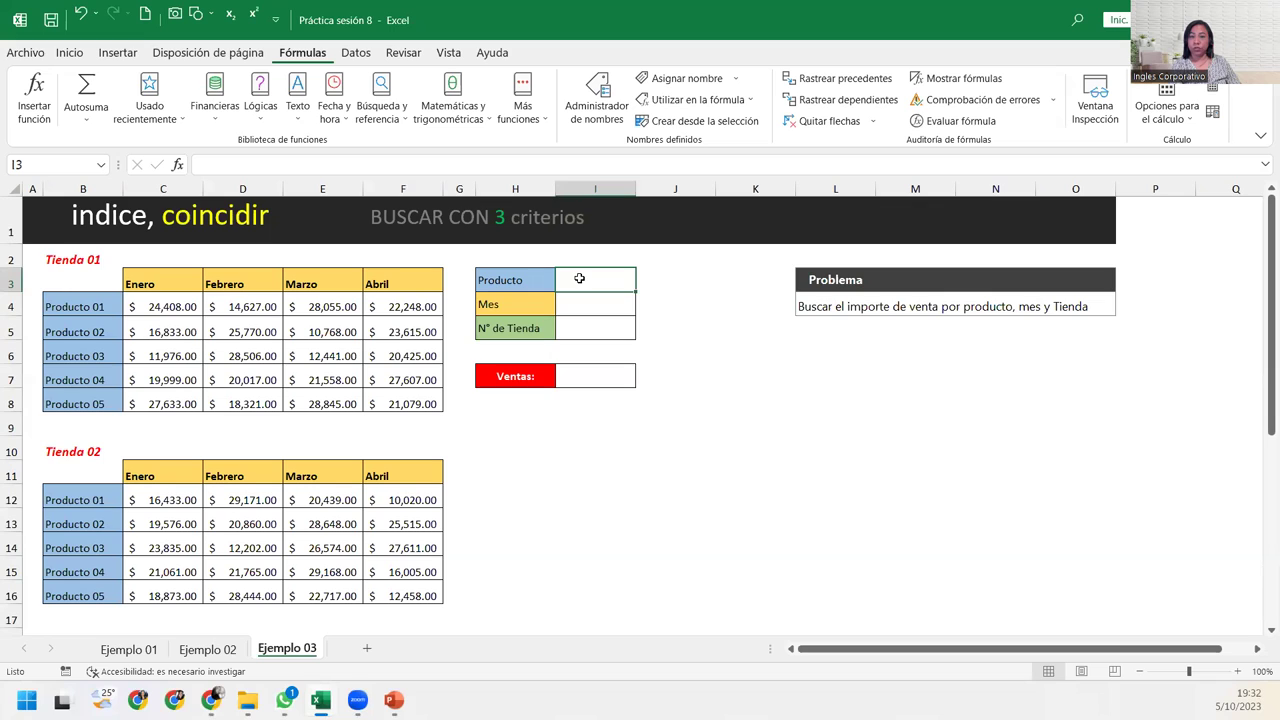
{"action": "left_click", "coordinate": [582, 304]}
{"action": "left_click", "coordinate": [580, 320]}
{"action": "left_click", "coordinate": [580, 303]}
{"action": "left_click", "coordinate": [590, 275]}
{"action": "left_click", "coordinate": [581, 304]}
{"action": "left_click", "coordinate": [580, 328]}
{"action": "left_click", "coordinate": [577, 375]}
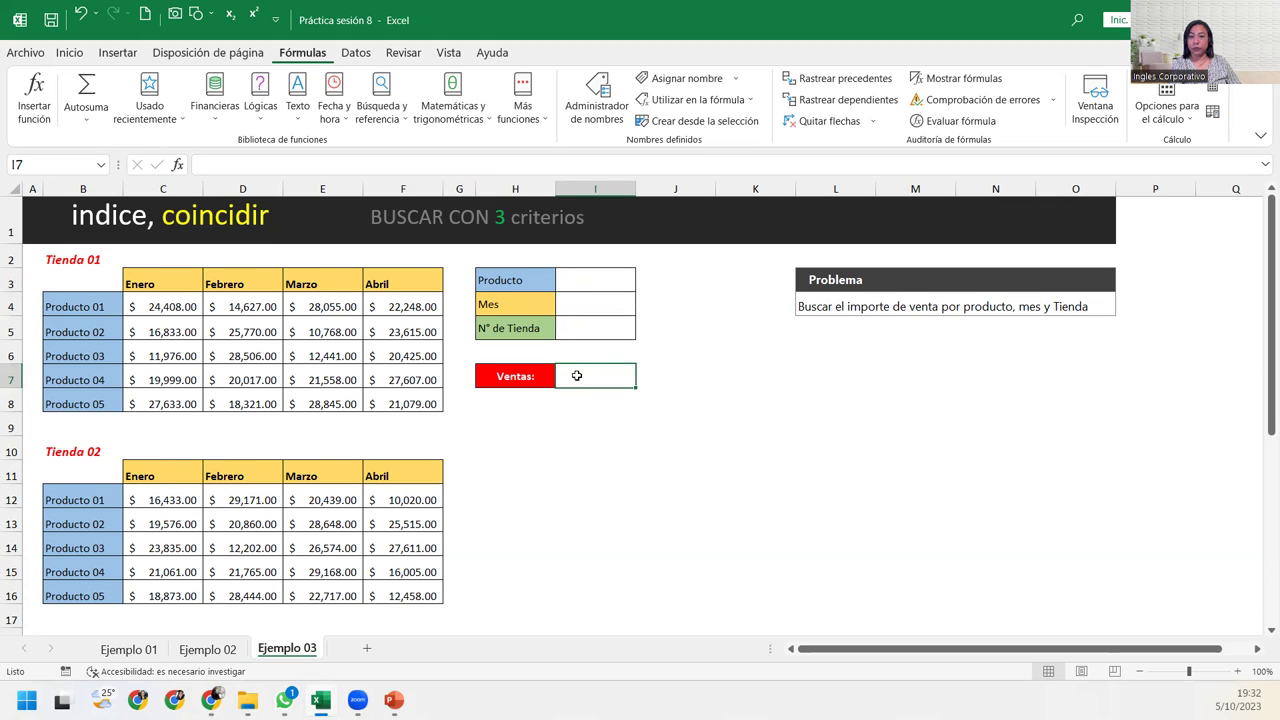
{"action": "left_click", "coordinate": [590, 281]}
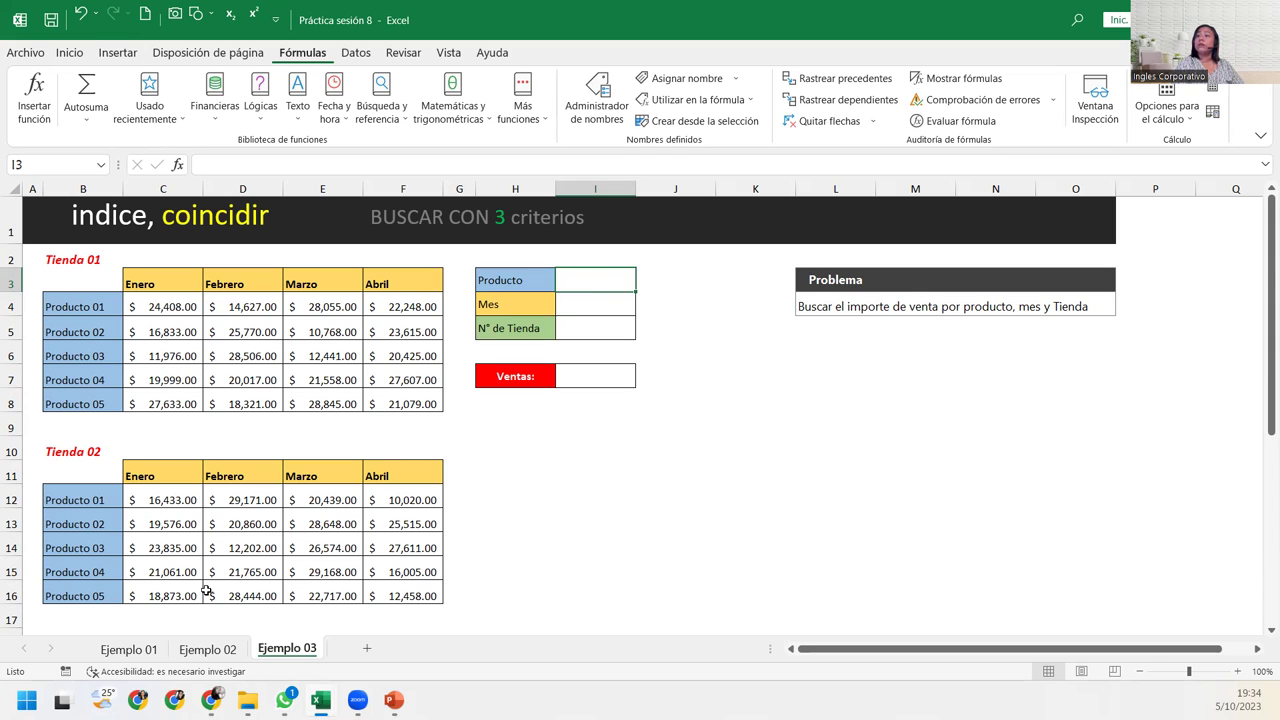
{"action": "scroll", "coordinate": [225, 560], "scroll_direction": "down", "scroll_amount": 5}
{"action": "scroll", "coordinate": [225, 560], "scroll_direction": "down", "scroll_amount": 4}
{"action": "scroll", "coordinate": [225, 560], "scroll_direction": "up", "scroll_amount": 7}
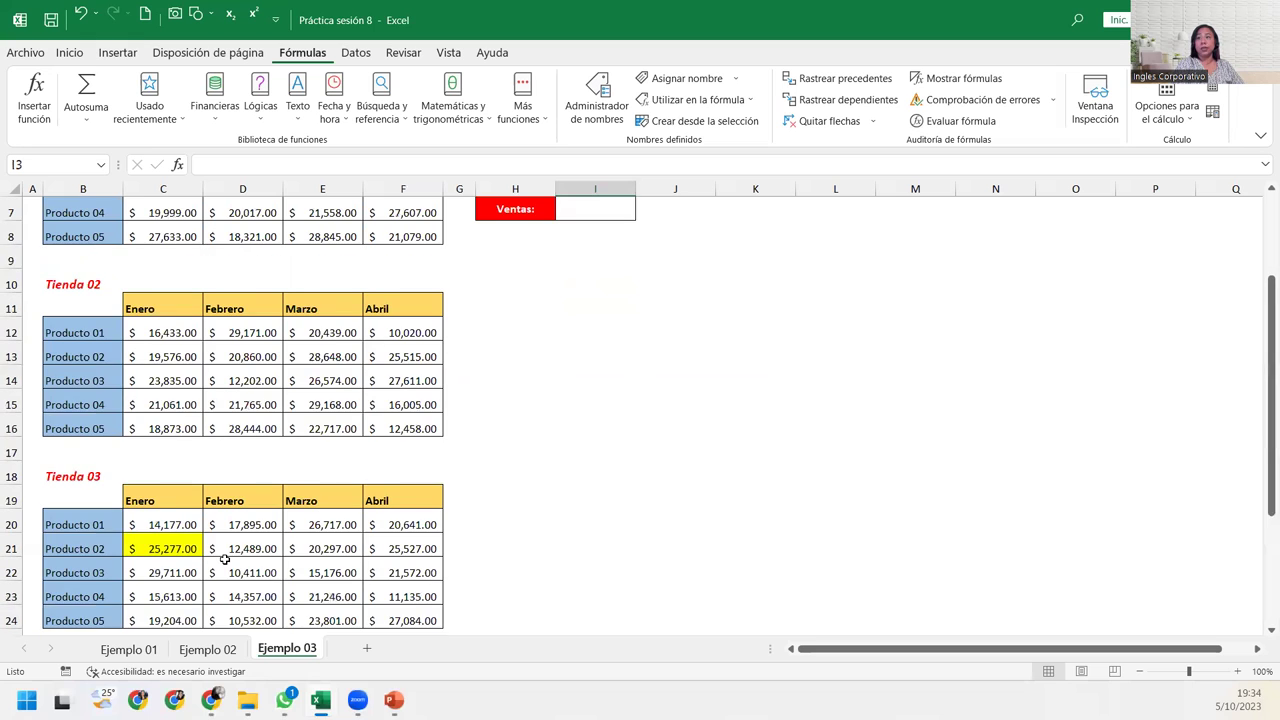
{"action": "scroll", "coordinate": [225, 560], "scroll_direction": "up", "scroll_amount": 2}
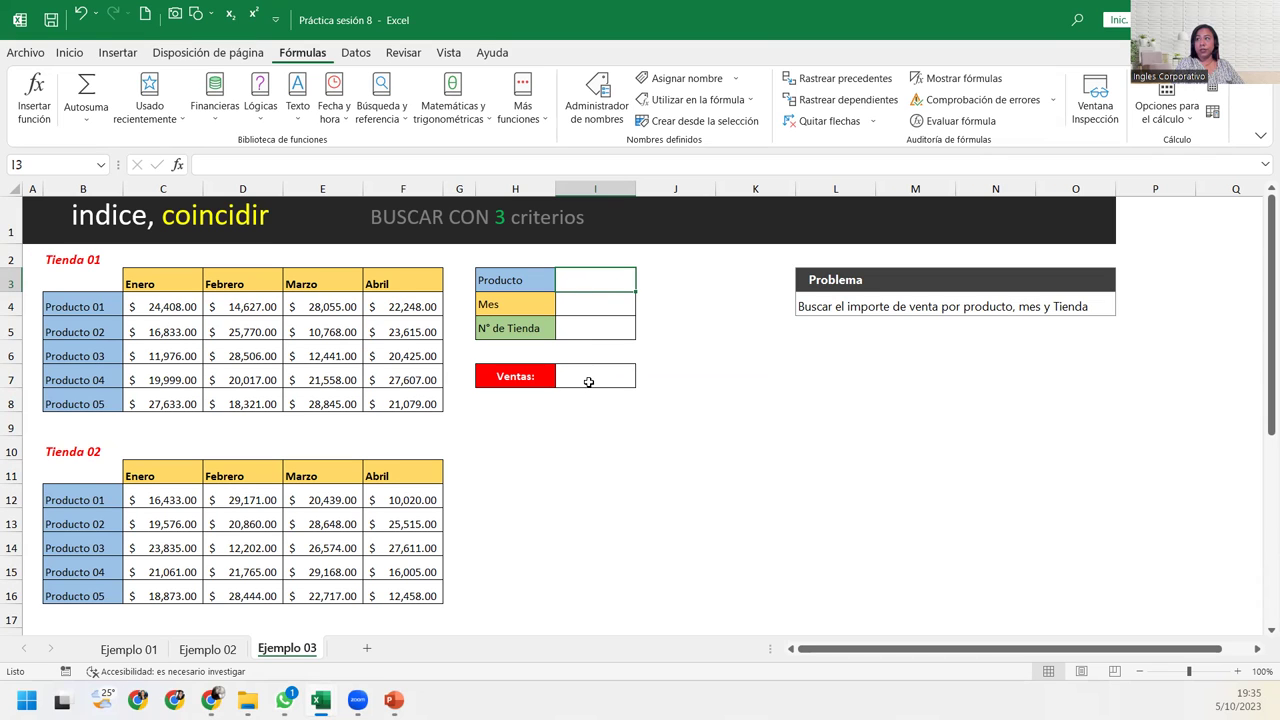
{"action": "left_click", "coordinate": [588, 380]}
Check the Resultado formula on Ejemplo 02, then move to the Ejemplo 03 sheet
{"action": "left_click", "coordinate": [220, 657]}
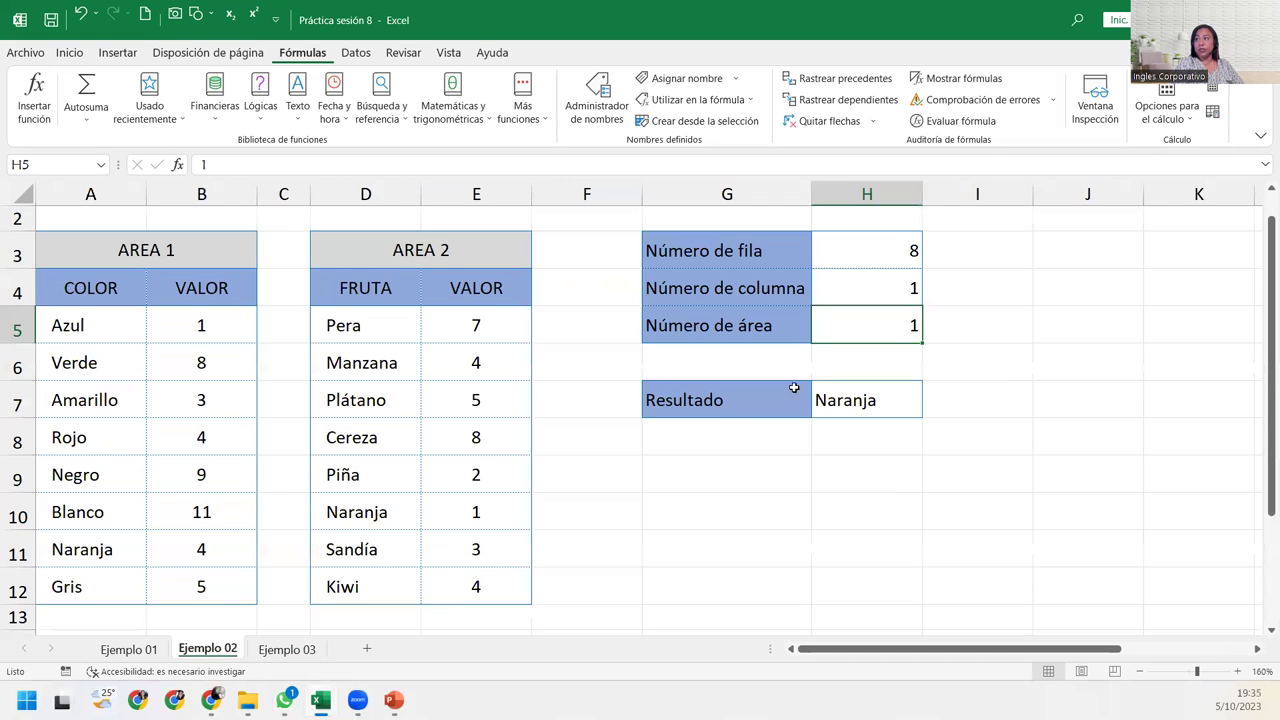
{"action": "left_click", "coordinate": [856, 404]}
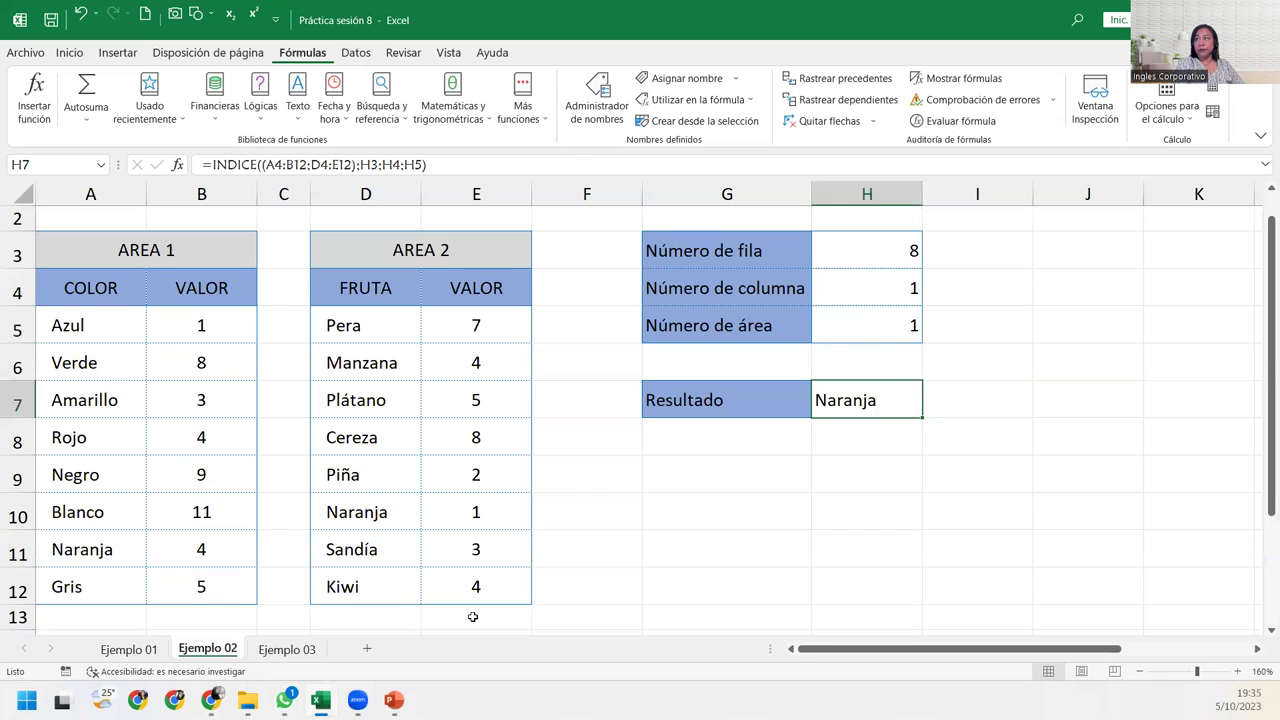
{"action": "left_click", "coordinate": [270, 652]}
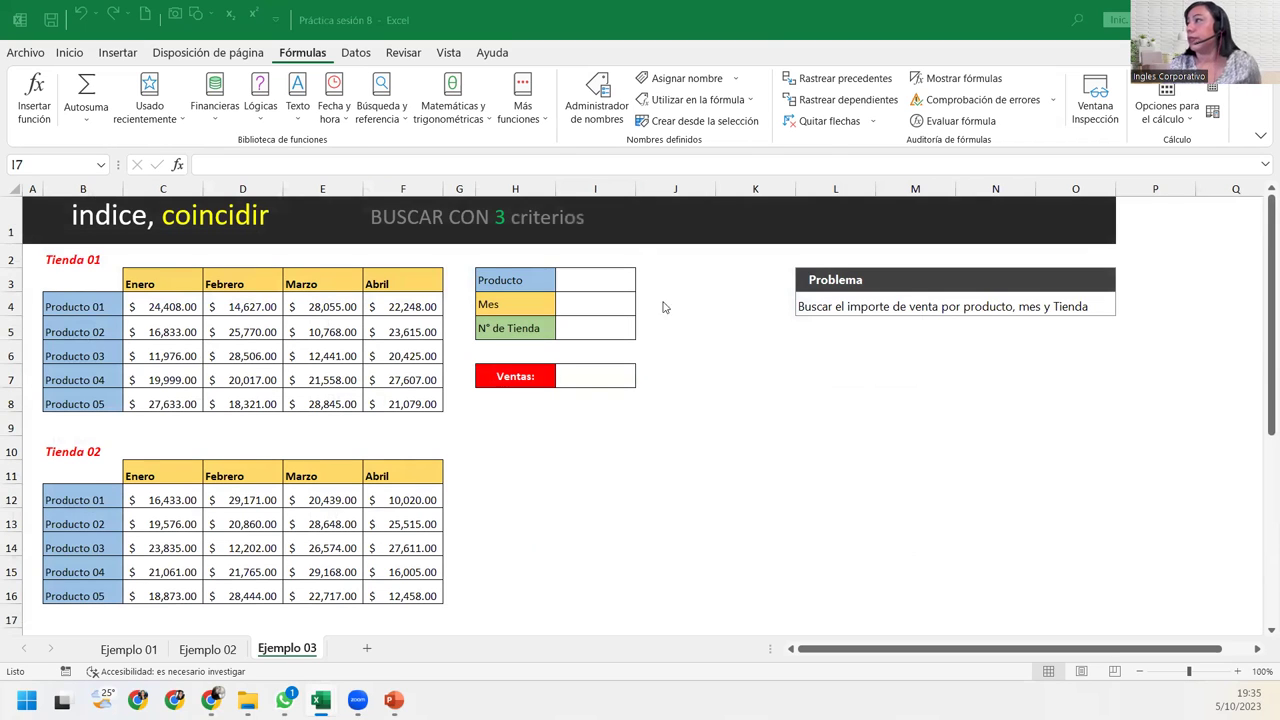
Give I3 a list validation with source =producto and check its product dropdown
{"action": "left_click", "coordinate": [622, 274]}
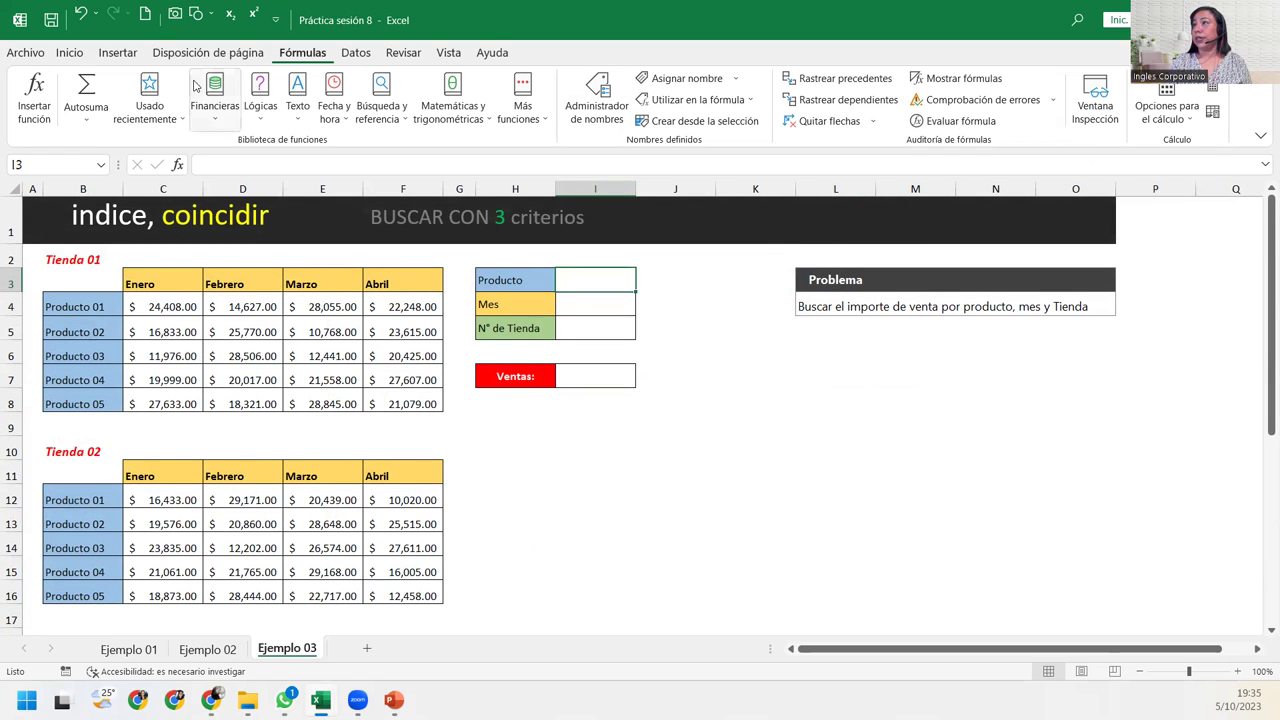
{"action": "left_click", "coordinate": [355, 52]}
{"action": "left_click", "coordinate": [738, 119]}
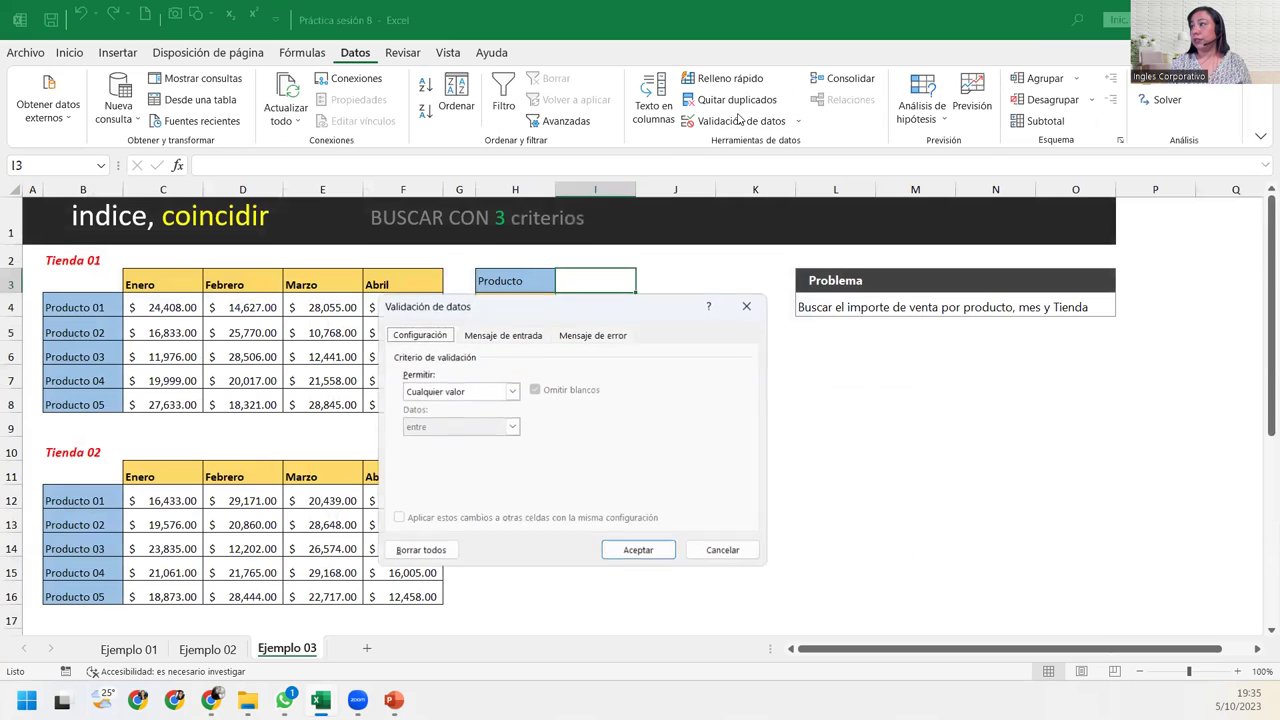
{"action": "left_click", "coordinate": [511, 391]}
{"action": "left_click", "coordinate": [440, 440]}
{"action": "left_click", "coordinate": [462, 458]}
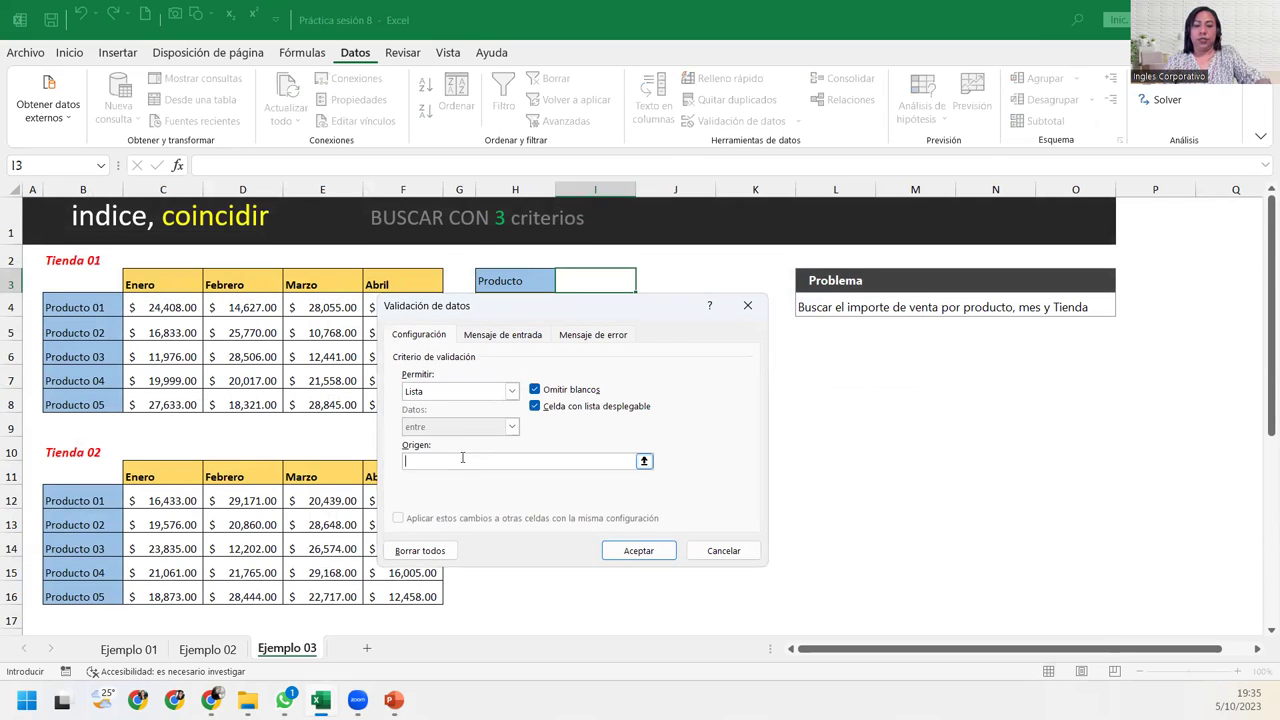
{"action": "type", "text": "=producto"}
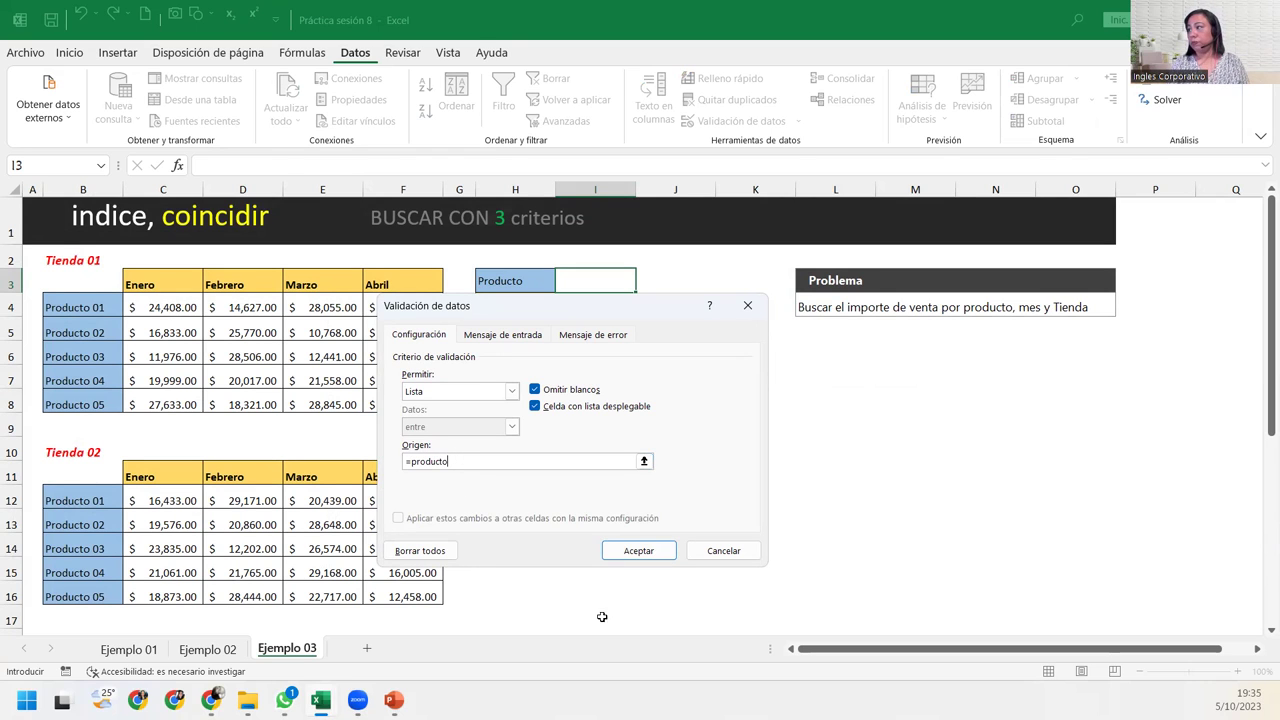
{"action": "left_click", "coordinate": [660, 552]}
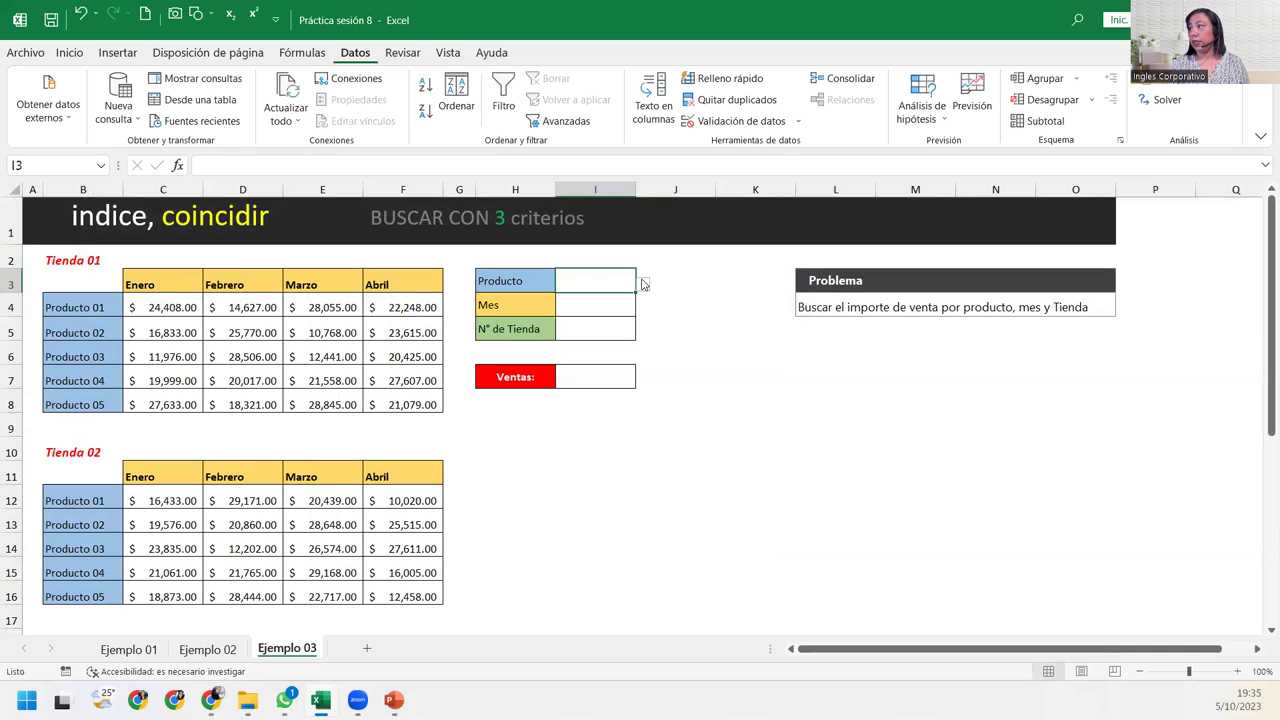
{"action": "left_click", "coordinate": [643, 285]}
{"action": "left_click", "coordinate": [772, 383]}
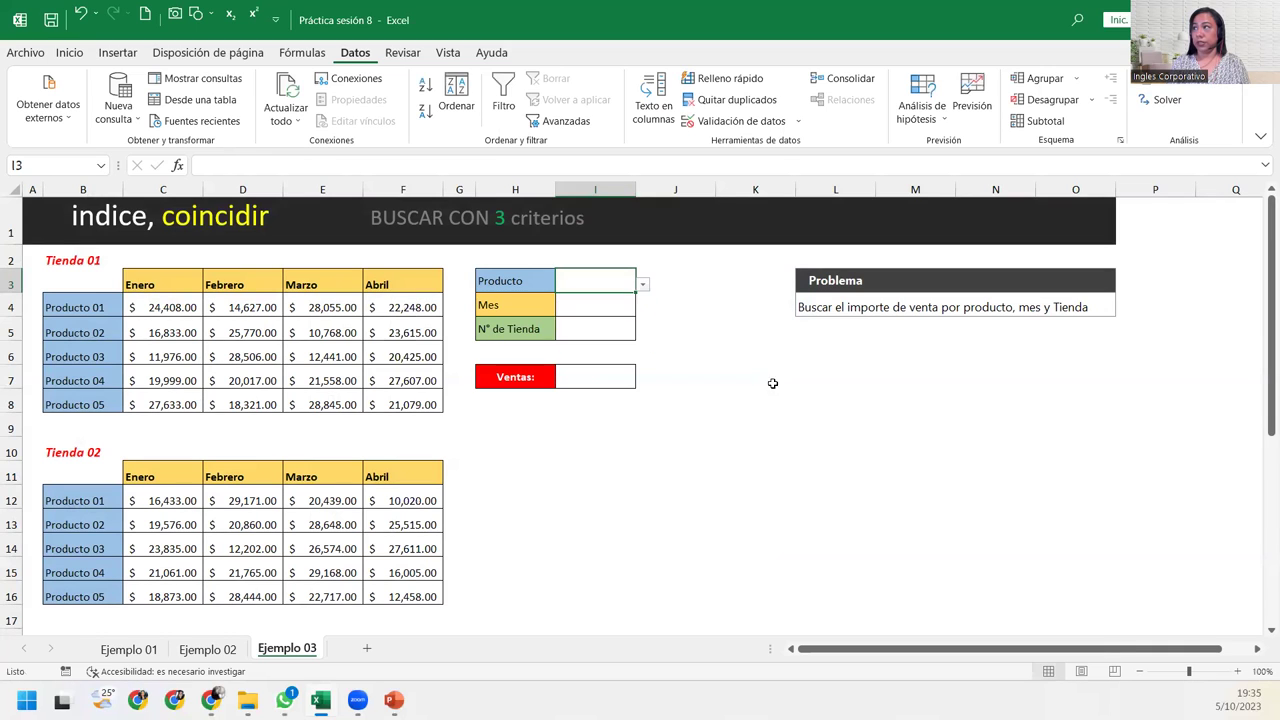
{"action": "left_click", "coordinate": [629, 318]}
Apply a list validation to I4, retrying after the =mes source is rejected
{"action": "type", "text": "="}
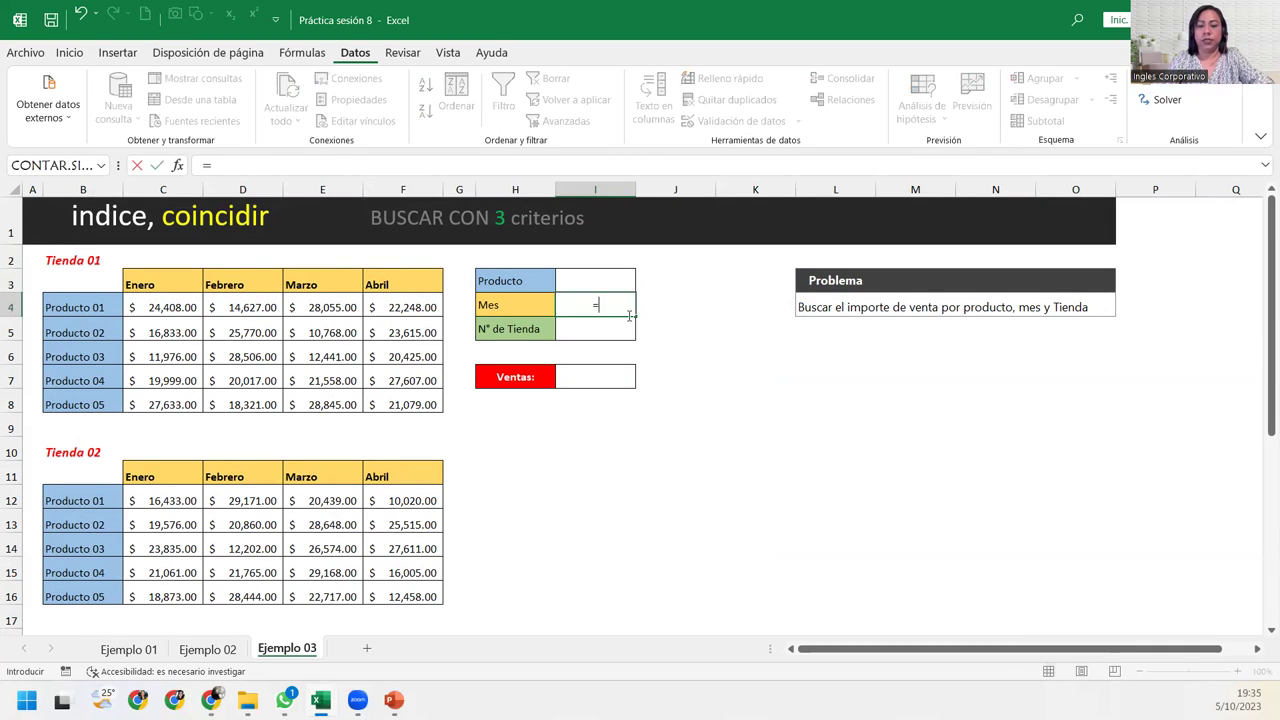
{"action": "type", "text": "m"}
{"action": "key", "text": "Escape"}
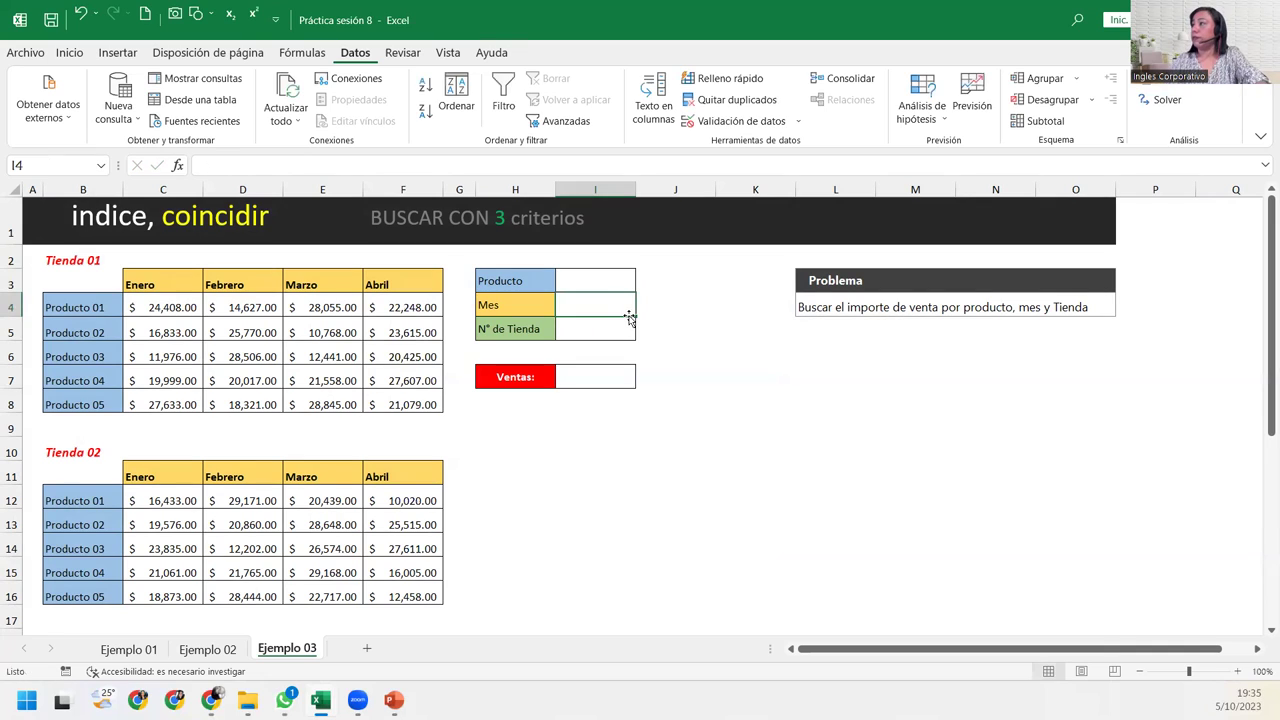
{"action": "left_click", "coordinate": [758, 121]}
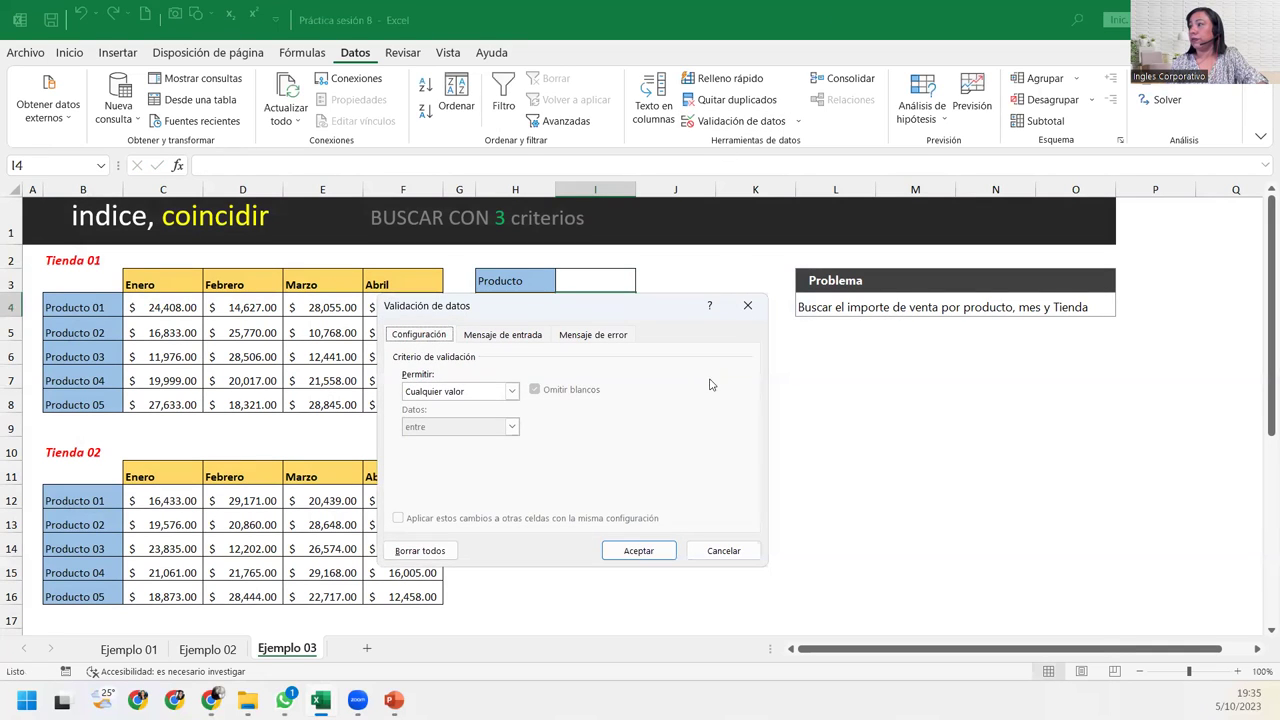
{"action": "left_click", "coordinate": [509, 392]}
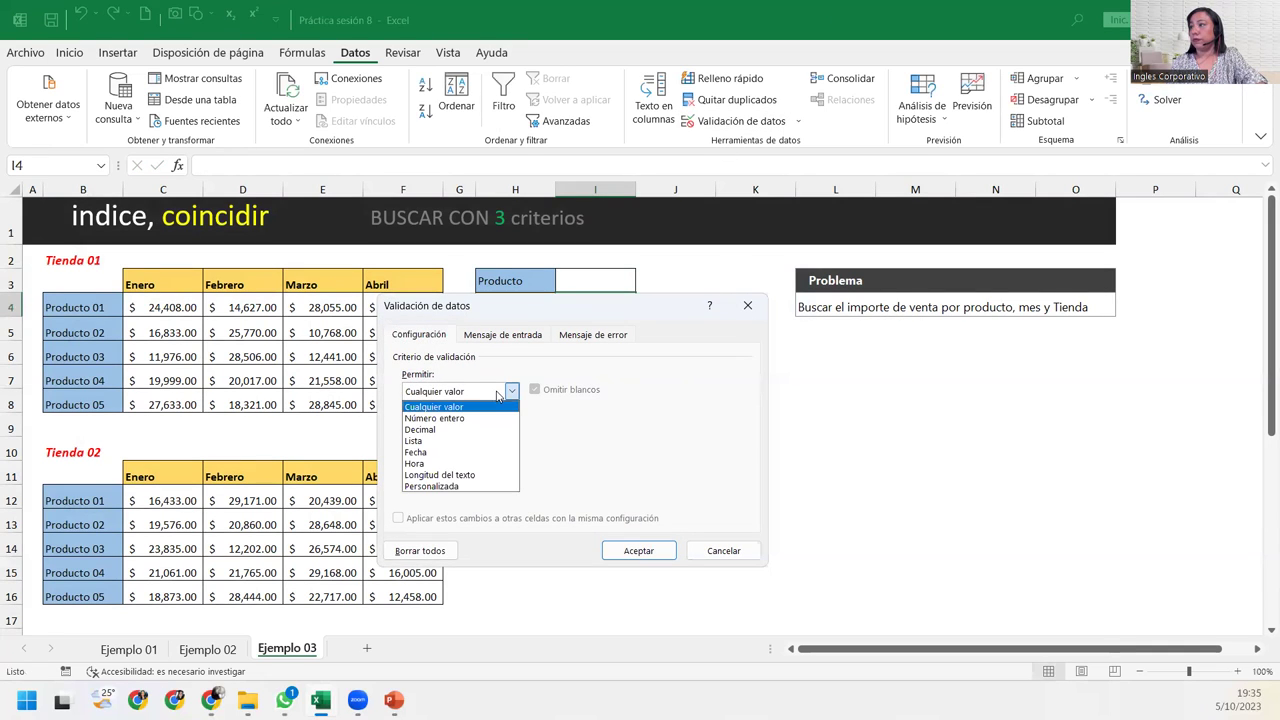
{"action": "left_click", "coordinate": [413, 440]}
{"action": "left_click", "coordinate": [463, 460]}
{"action": "type", "text": "=mes"}
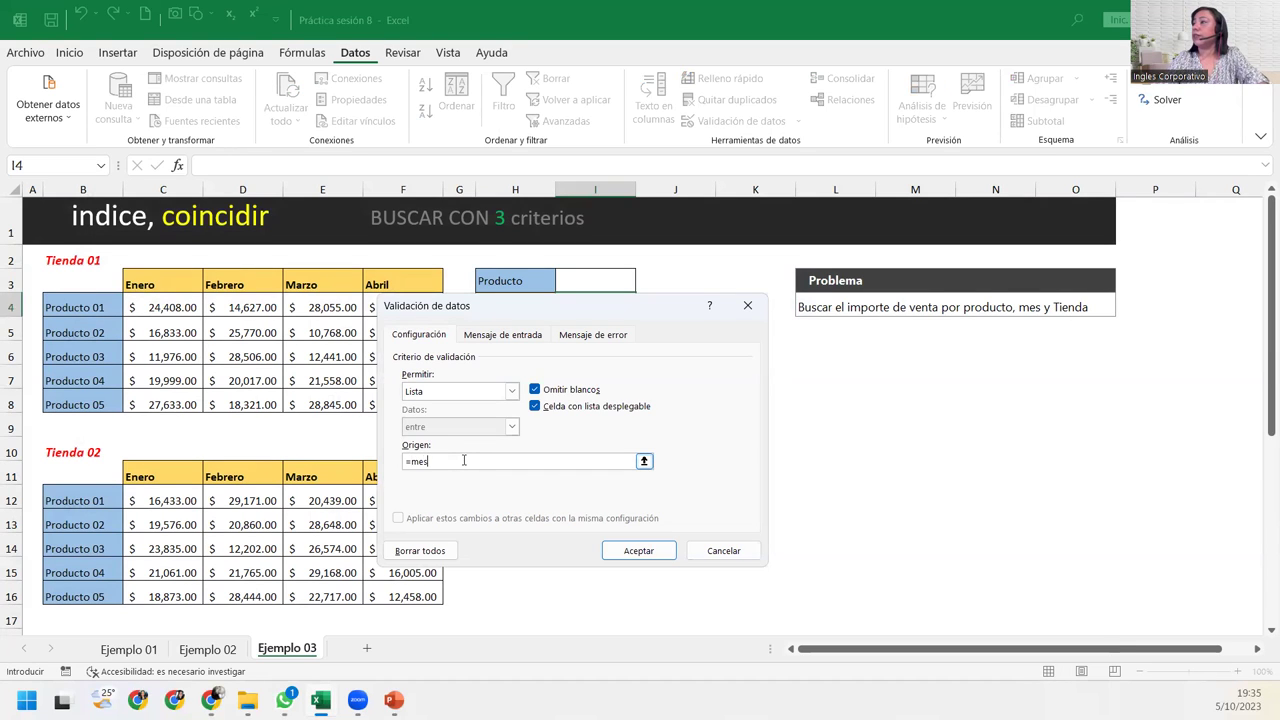
{"action": "key", "text": "Return"}
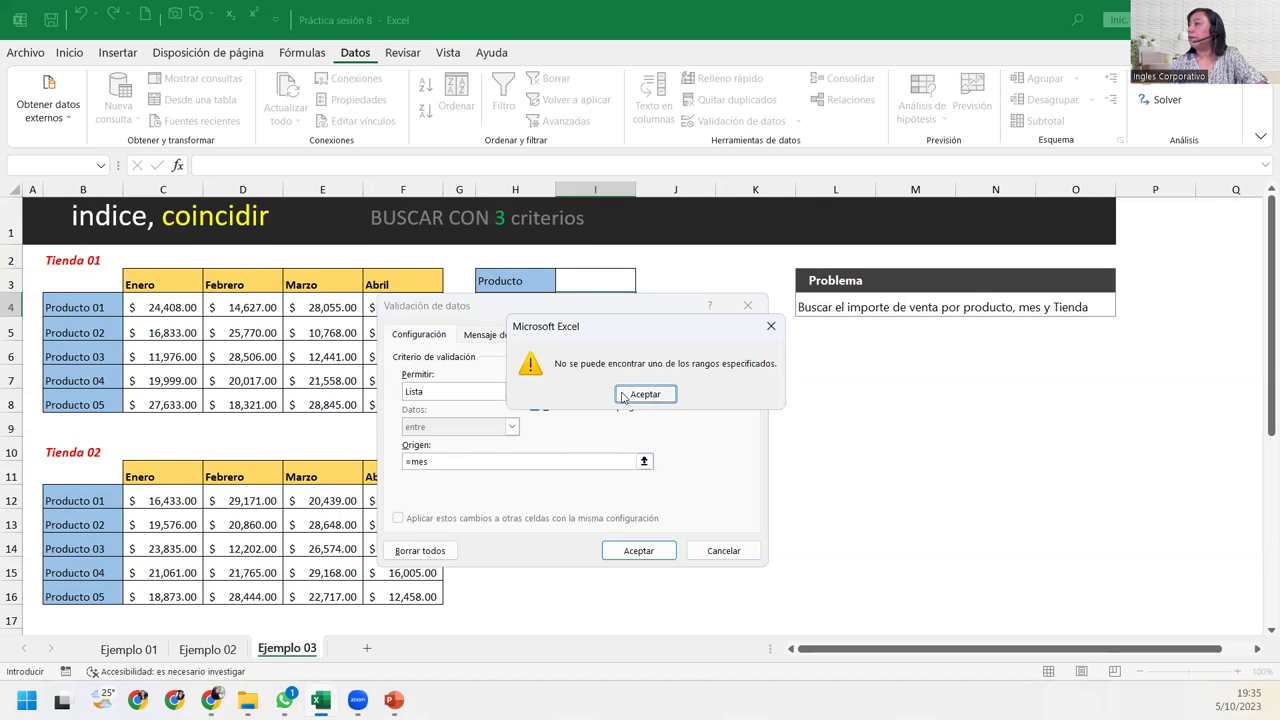
{"action": "left_click", "coordinate": [622, 395]}
{"action": "left_click", "coordinate": [477, 459]}
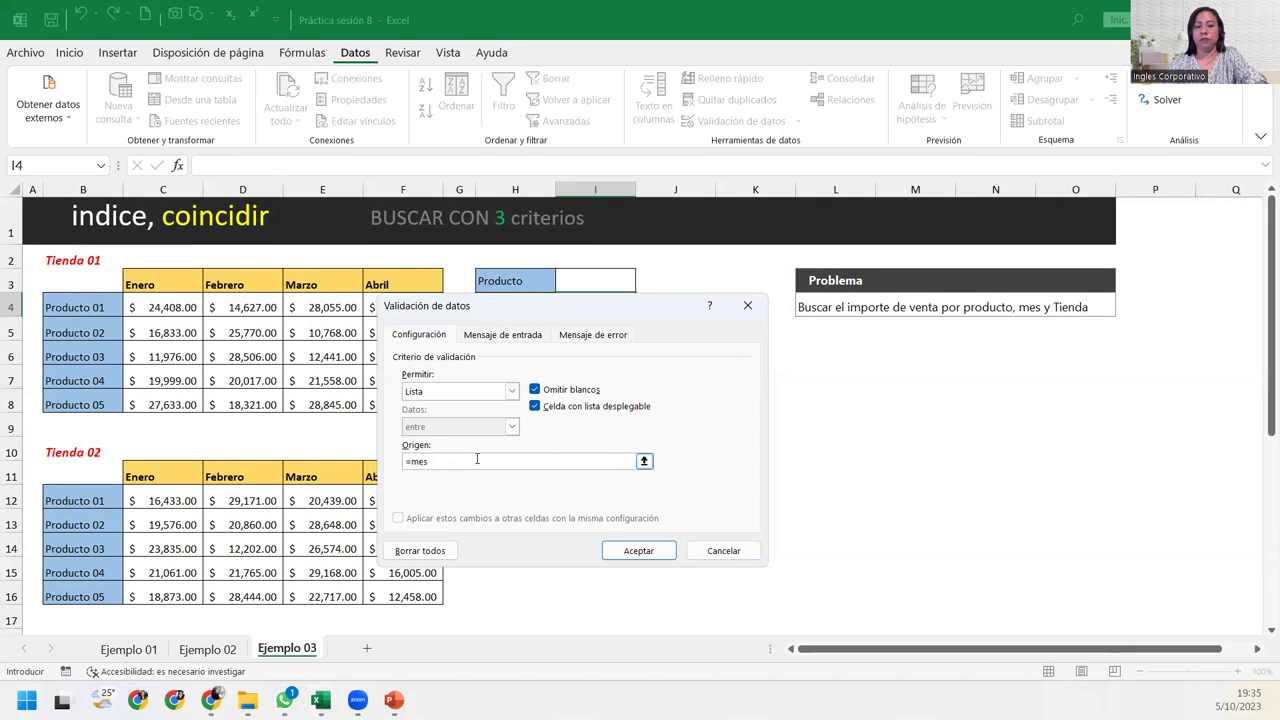
{"action": "type", "text": "2"}
{"action": "key", "text": "Return"}
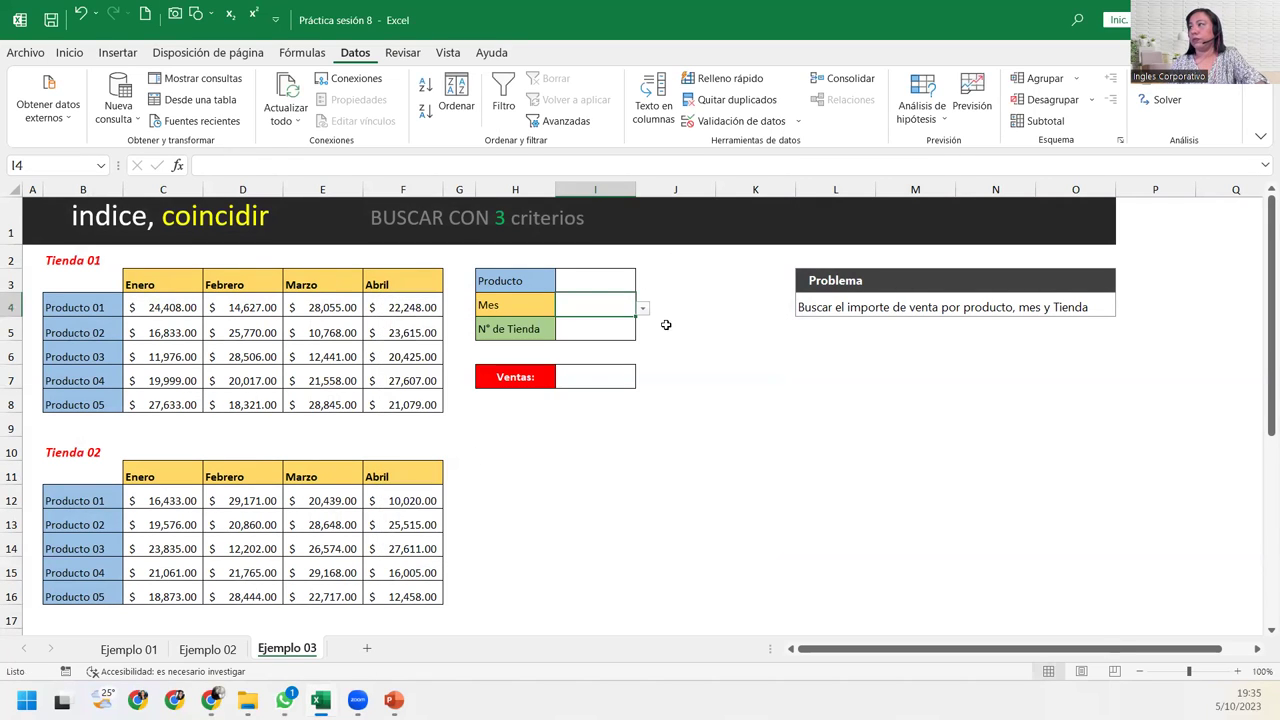
{"action": "left_click", "coordinate": [644, 310]}
{"action": "left_click", "coordinate": [645, 312]}
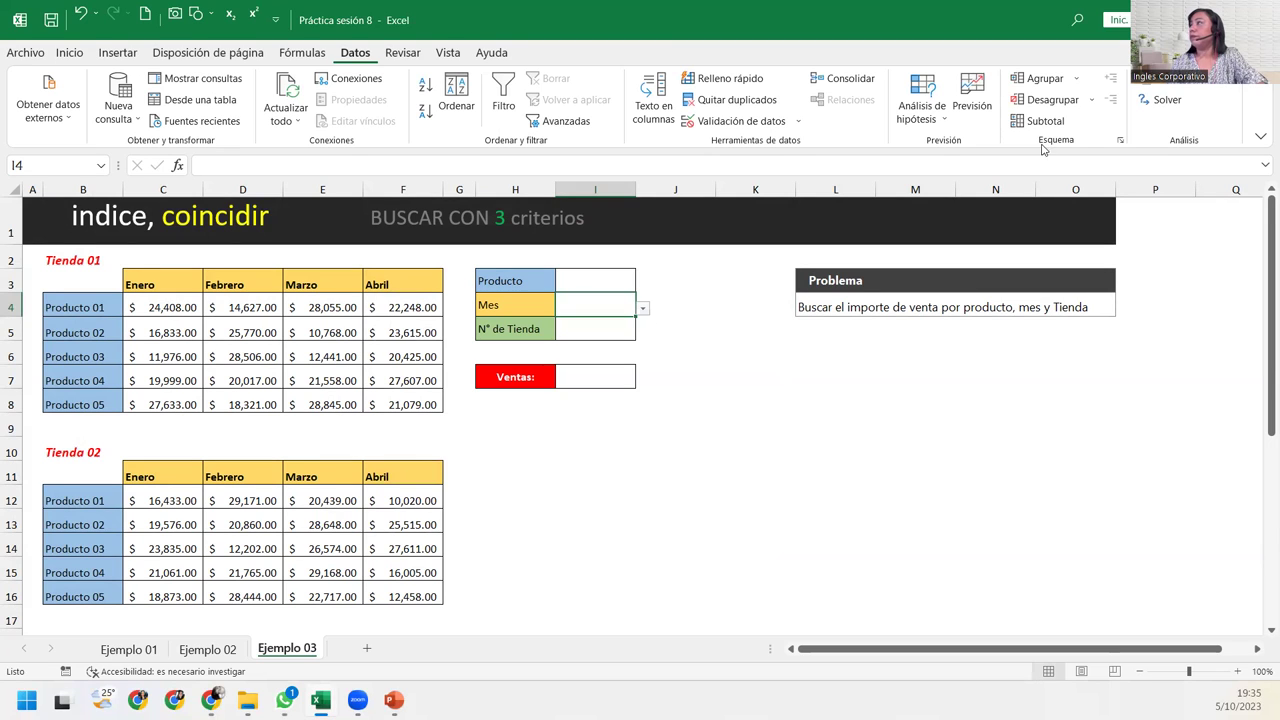
Correct I4's list source to =MESES and verify the month dropdown
{"action": "left_click", "coordinate": [730, 121]}
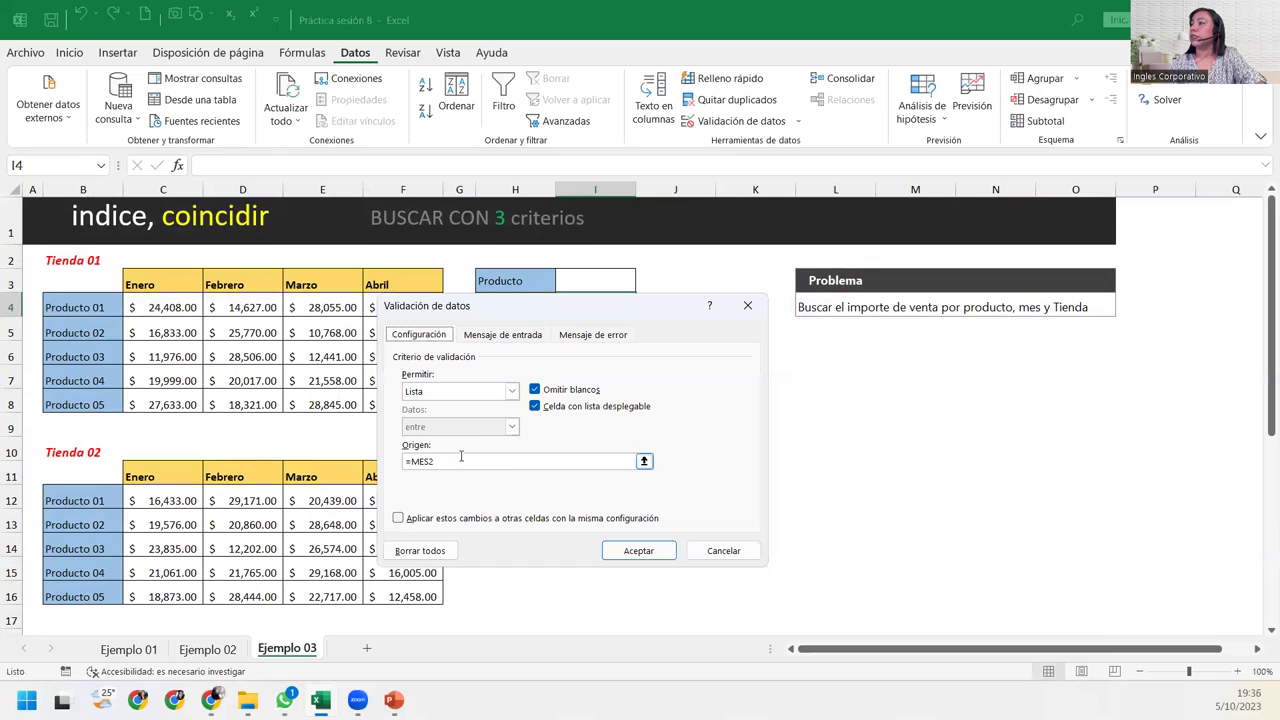
{"action": "left_click", "coordinate": [458, 460]}
{"action": "key", "text": "BackSpace"}
{"action": "type", "text": "ES"}
{"action": "key", "text": "Return"}
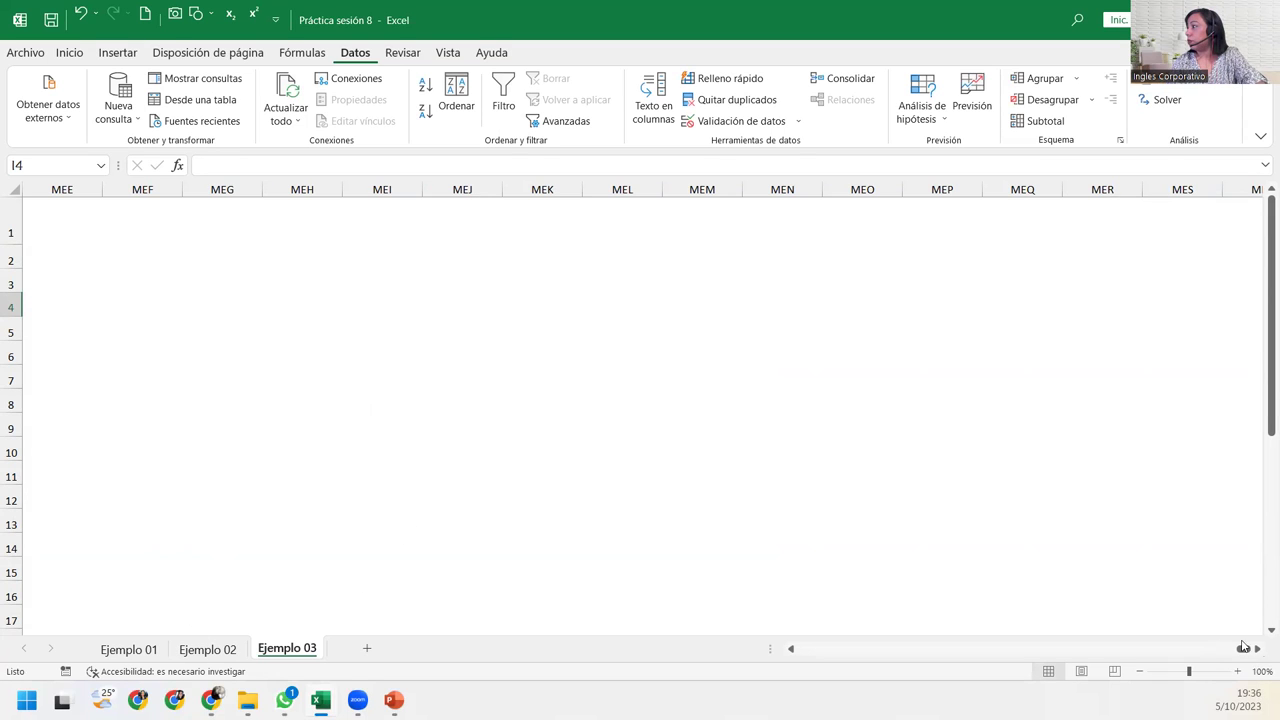
{"action": "left_click_drag", "start_coordinate": [1249, 652], "coordinate": [790, 650]}
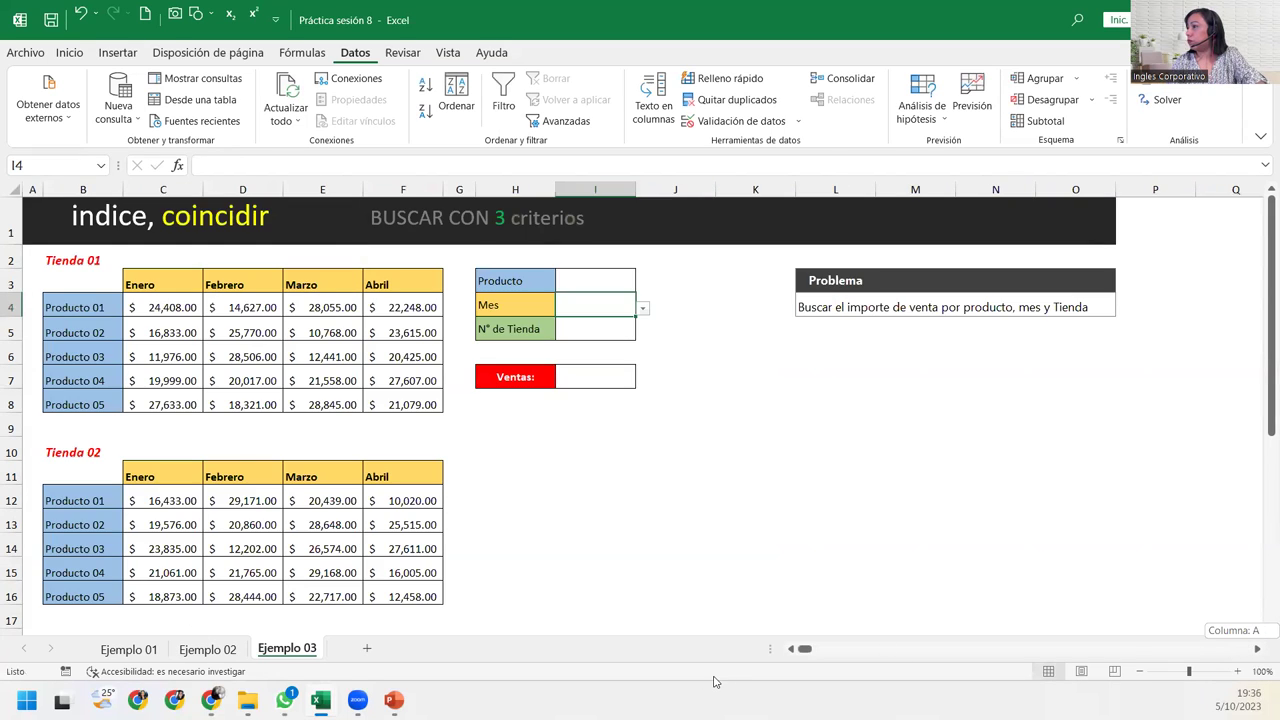
{"action": "left_click", "coordinate": [642, 311]}
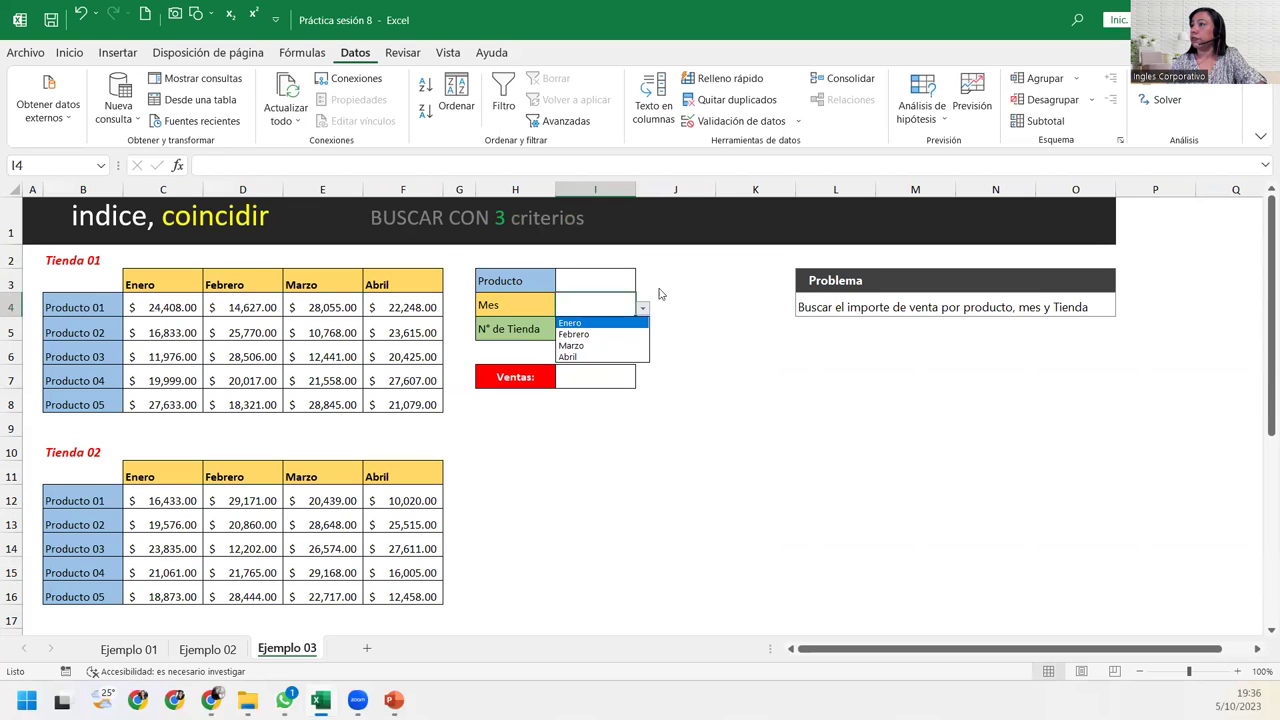
{"action": "key", "text": "Escape"}
Select I5 and inspect what the Tiendas defined name refers to
{"action": "left_click", "coordinate": [606, 335]}
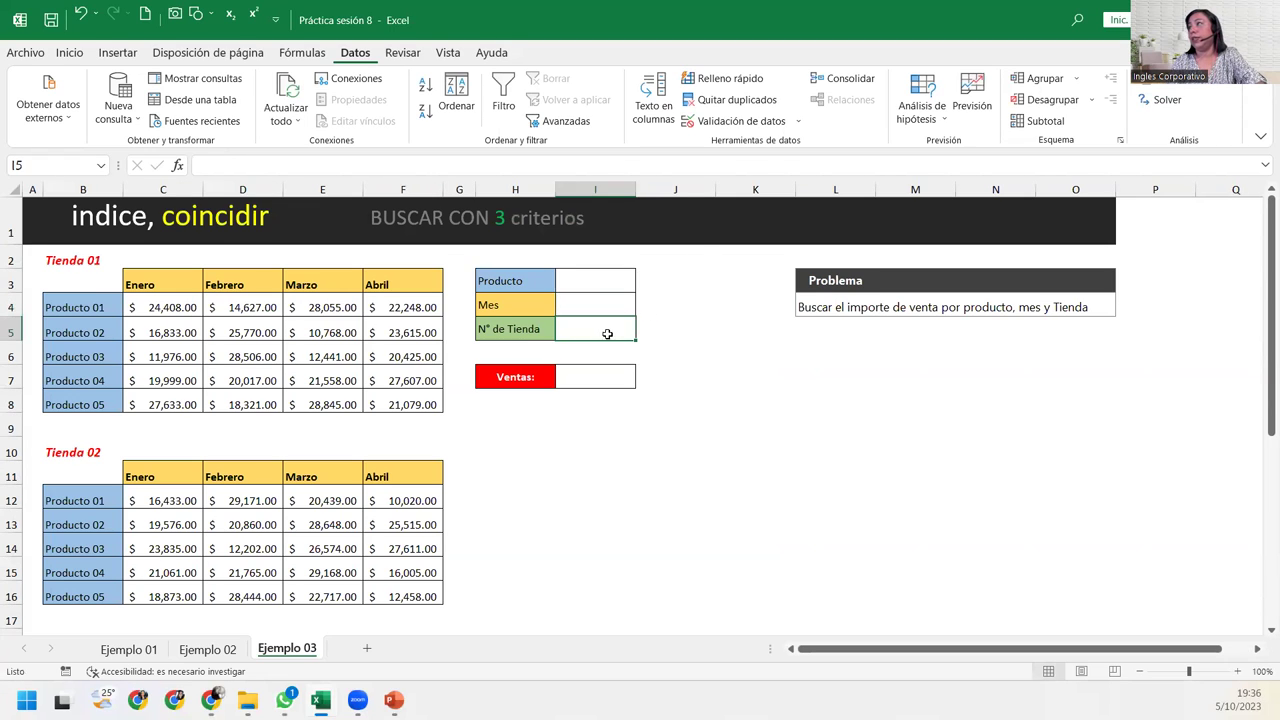
{"action": "left_click", "coordinate": [712, 121]}
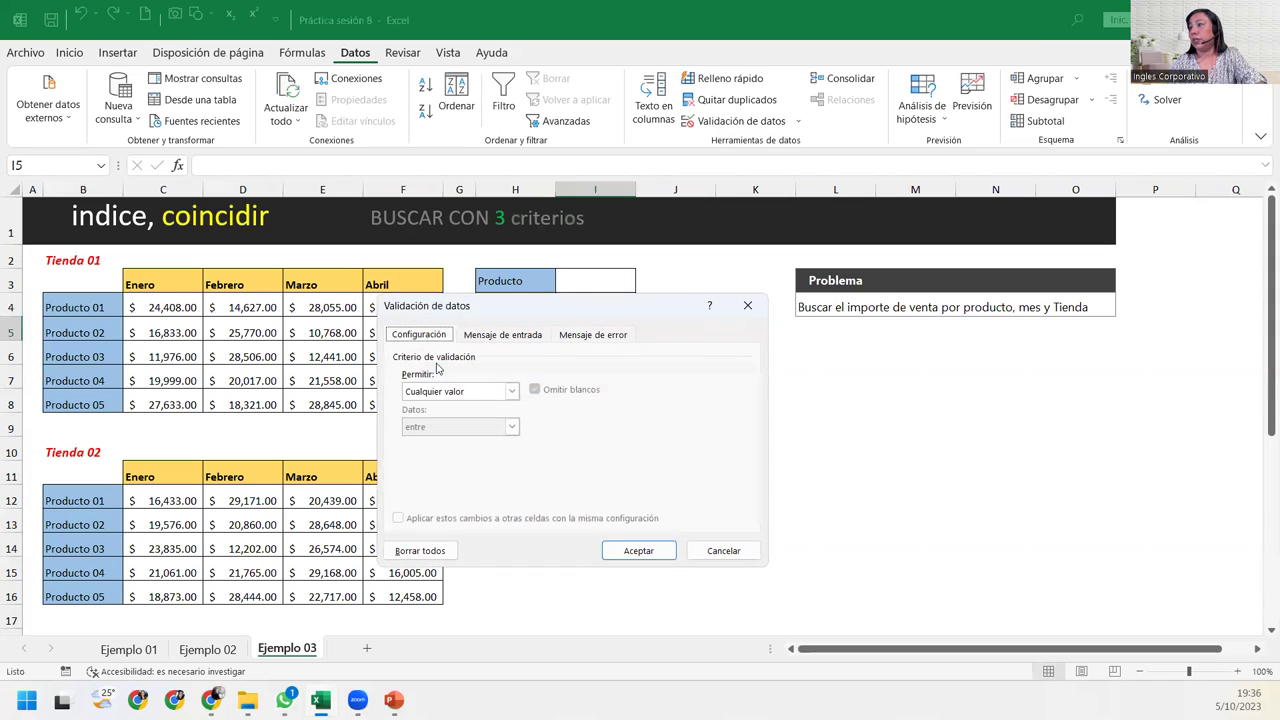
{"action": "left_click", "coordinate": [747, 305]}
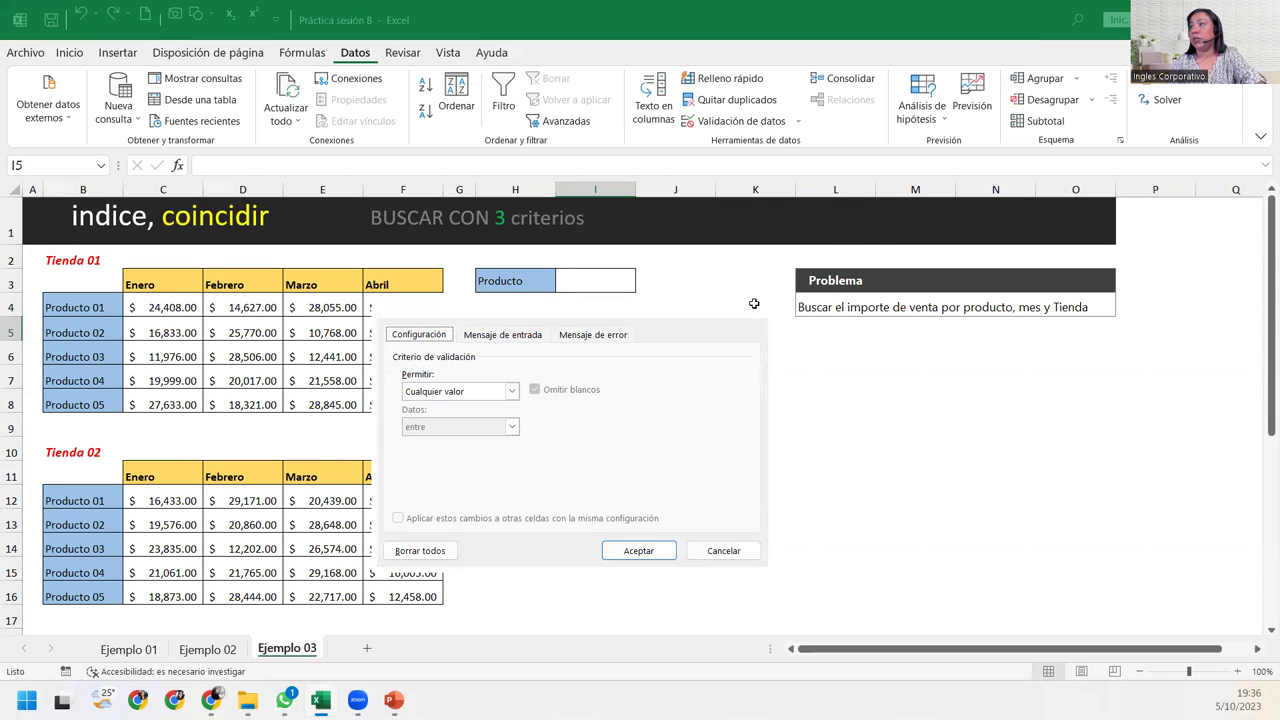
{"action": "left_click", "coordinate": [302, 53]}
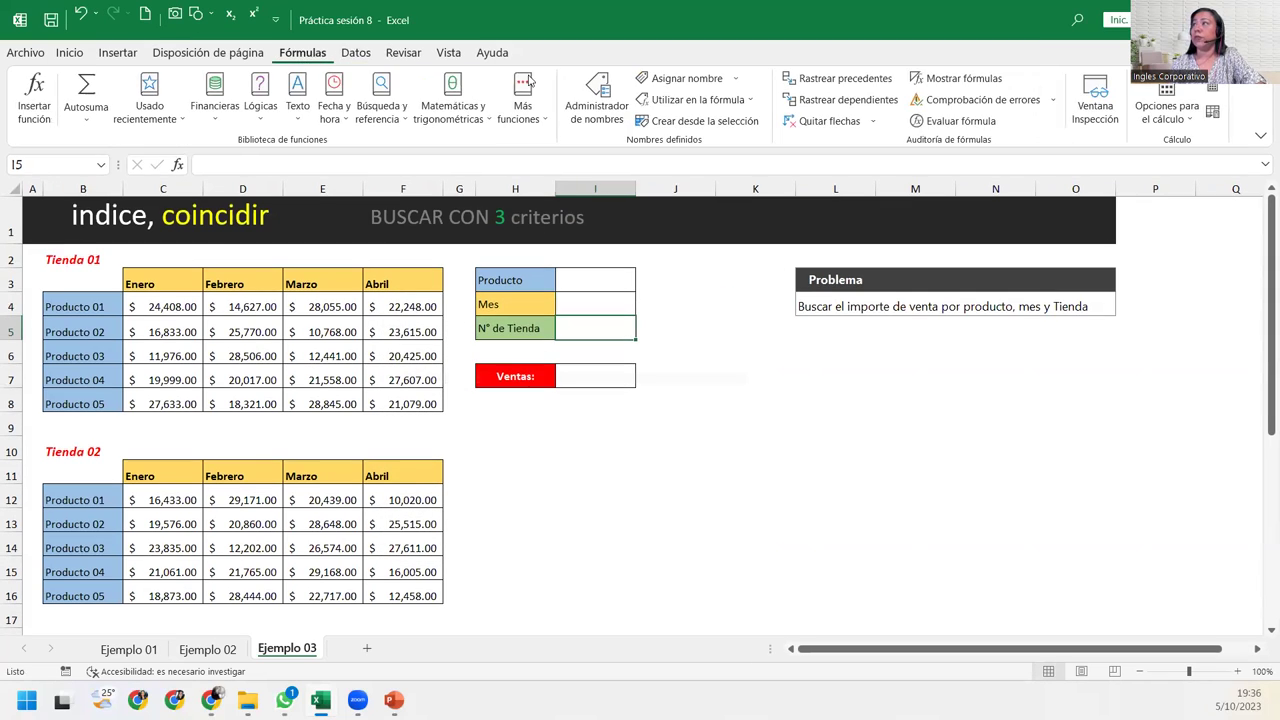
{"action": "left_click", "coordinate": [597, 100]}
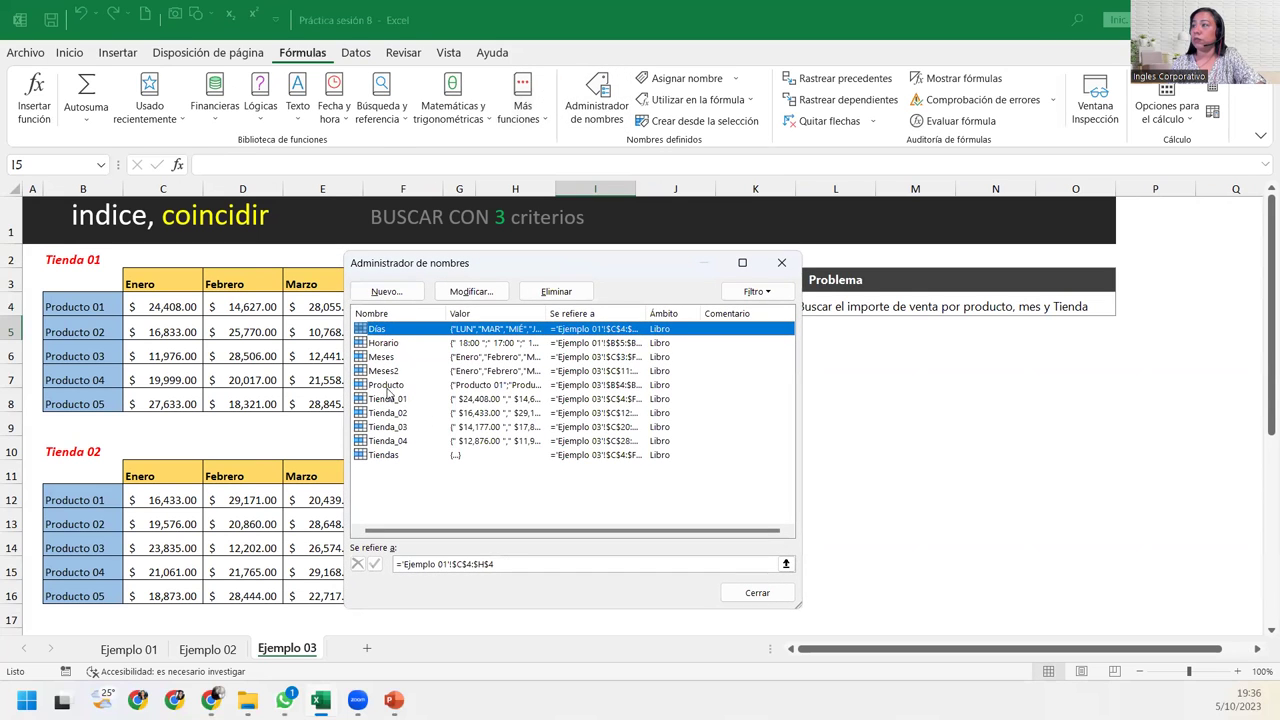
{"action": "left_click", "coordinate": [384, 456]}
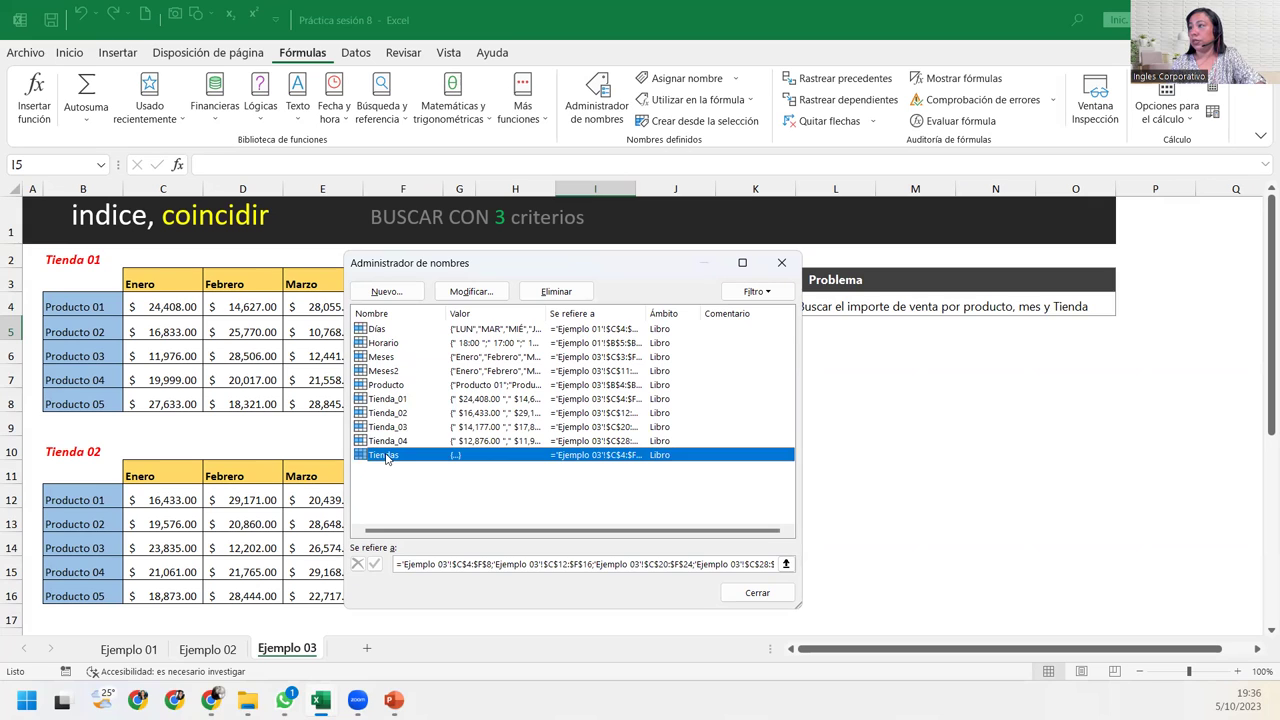
{"action": "left_click", "coordinate": [779, 263]}
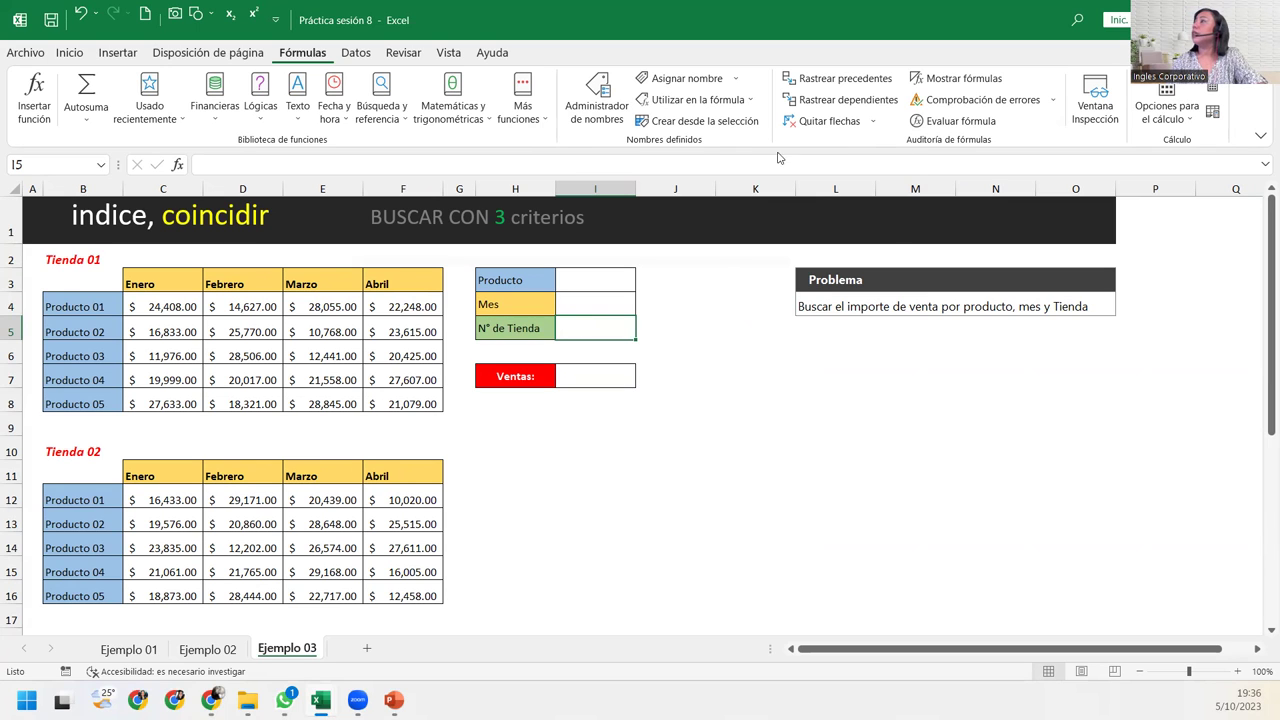
Try =tienda and then =tiendas as I5's list source, cancelling after both are rejected
{"action": "left_click", "coordinate": [356, 53]}
{"action": "left_click", "coordinate": [735, 121]}
{"action": "left_click", "coordinate": [453, 391]}
{"action": "left_click", "coordinate": [447, 433]}
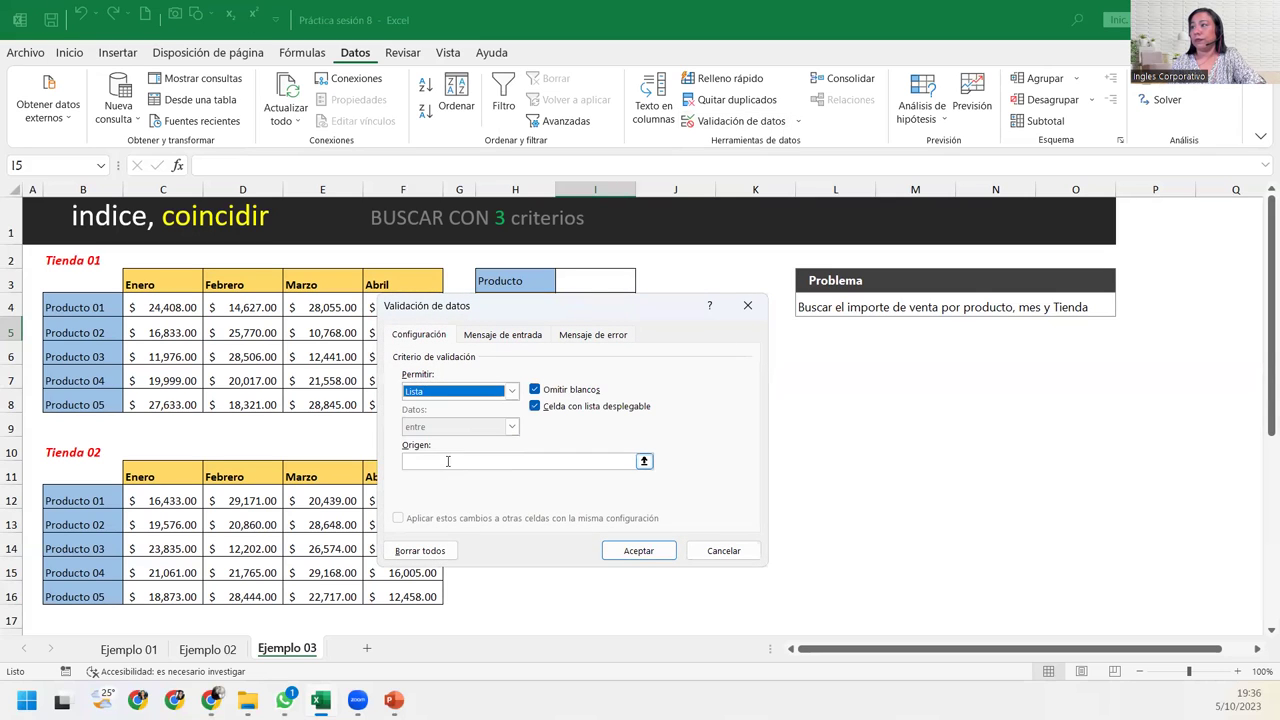
{"action": "left_click", "coordinate": [447, 461]}
{"action": "type", "text": "=tienda"}
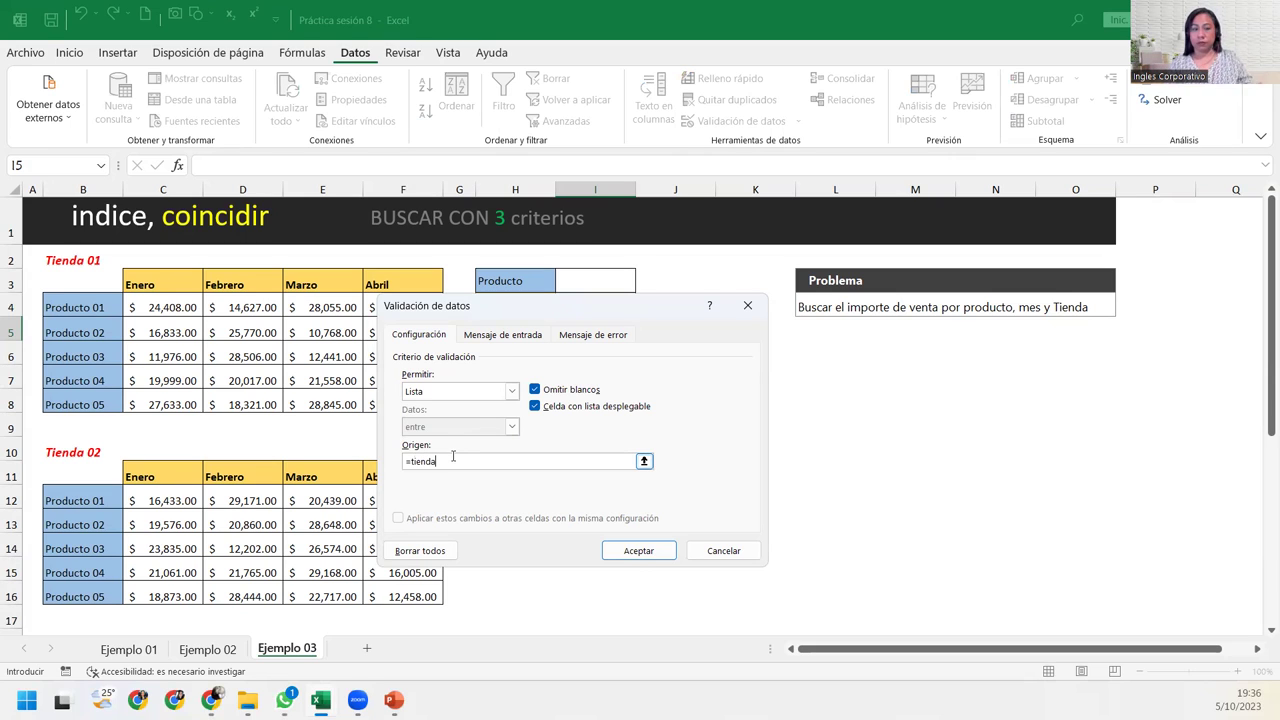
{"action": "left_click", "coordinate": [621, 556]}
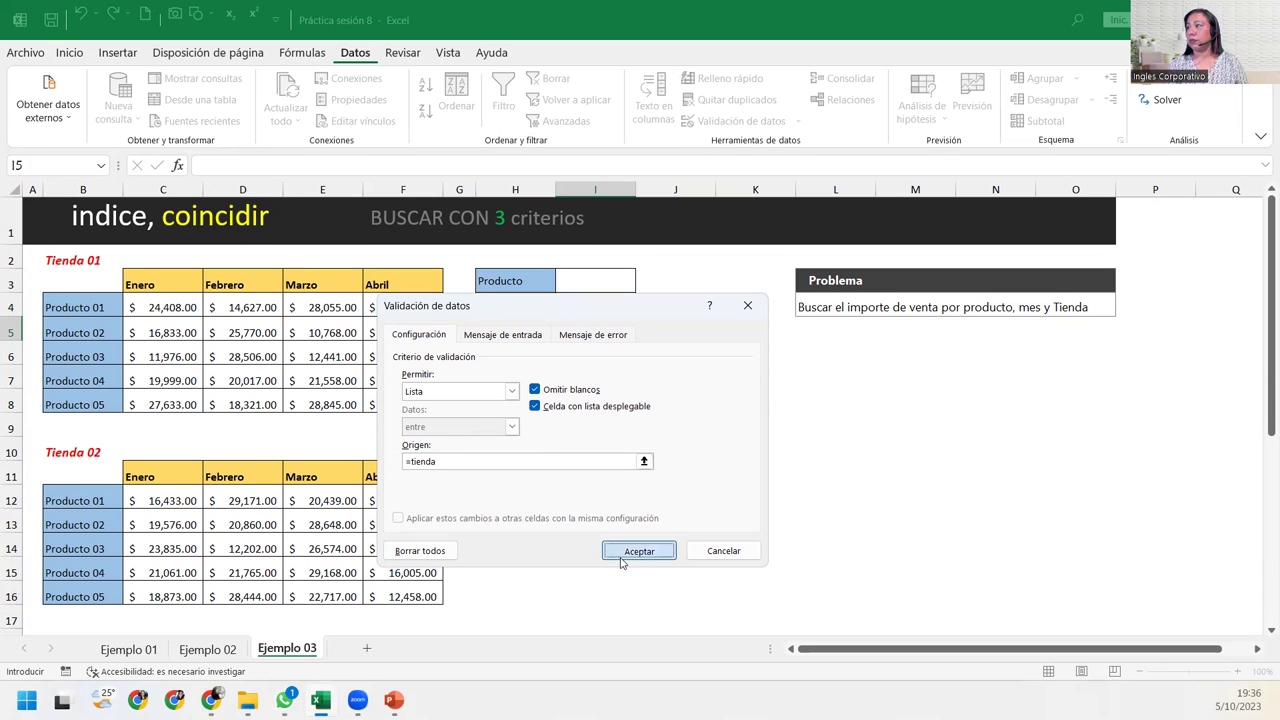
{"action": "left_click", "coordinate": [647, 397]}
{"action": "left_click", "coordinate": [450, 461]}
{"action": "type", "text": "s"}
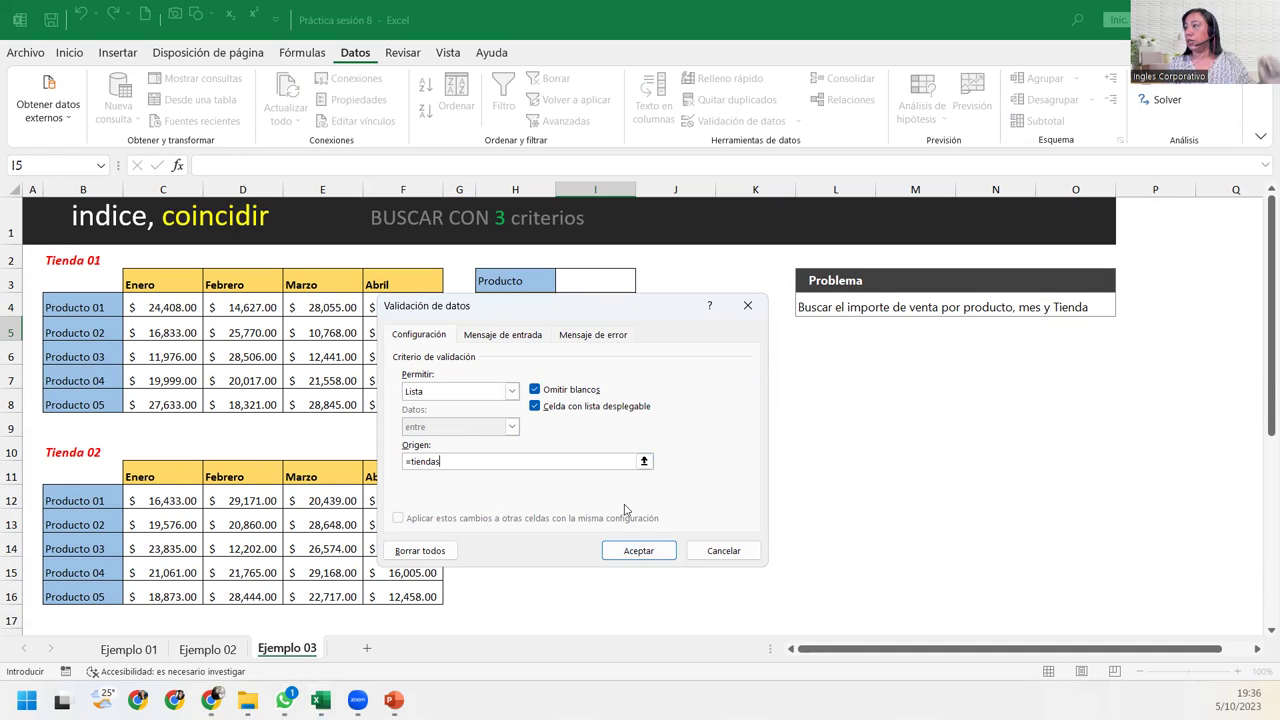
{"action": "left_click", "coordinate": [640, 551]}
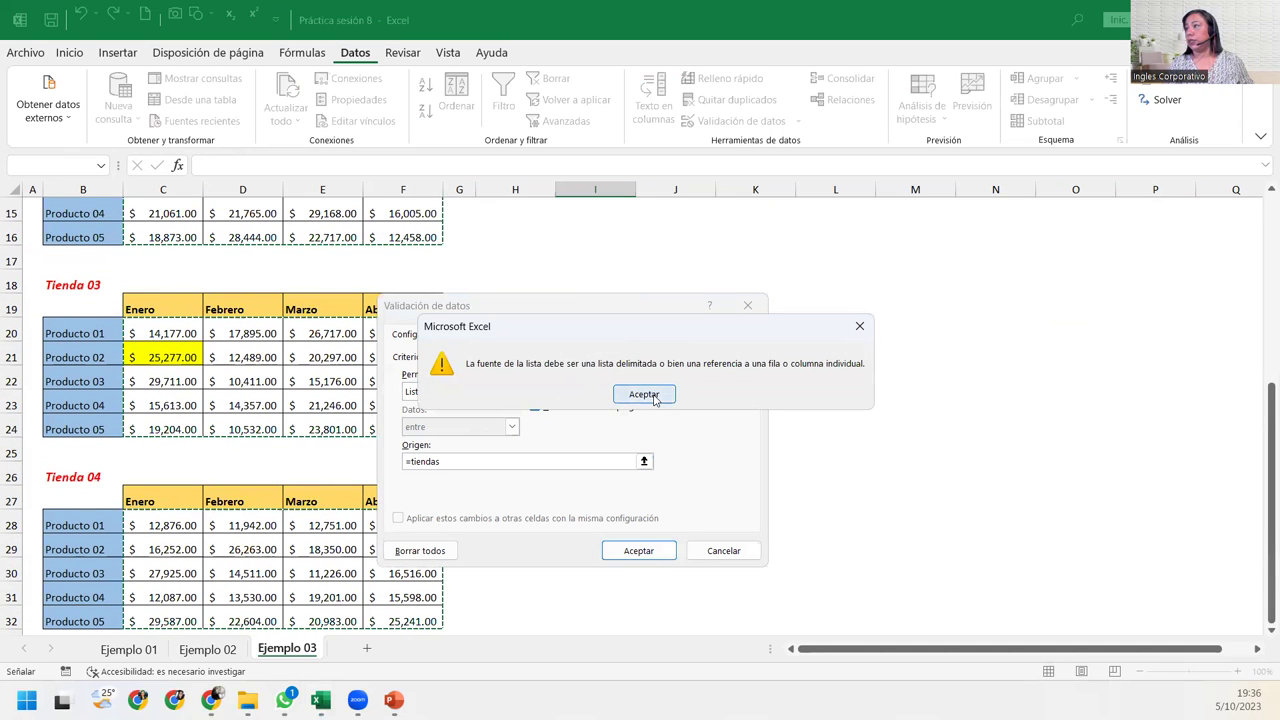
{"action": "left_click", "coordinate": [668, 392]}
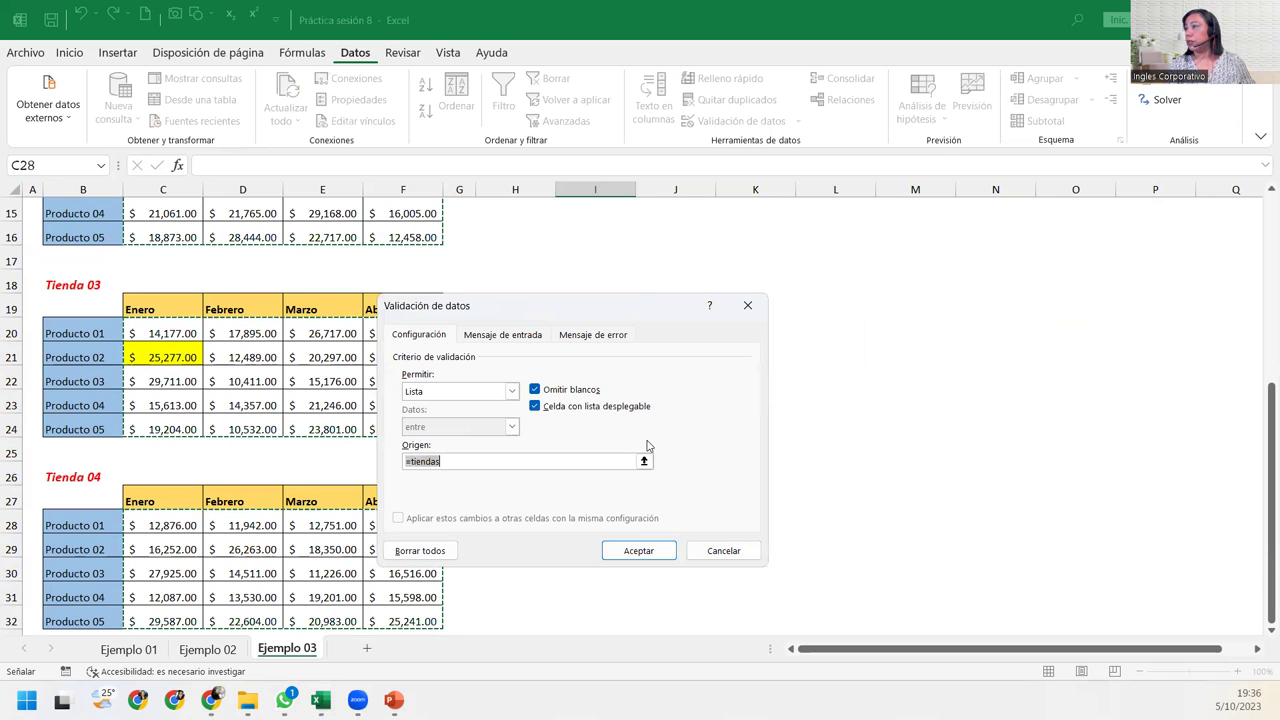
{"action": "left_click", "coordinate": [718, 552]}
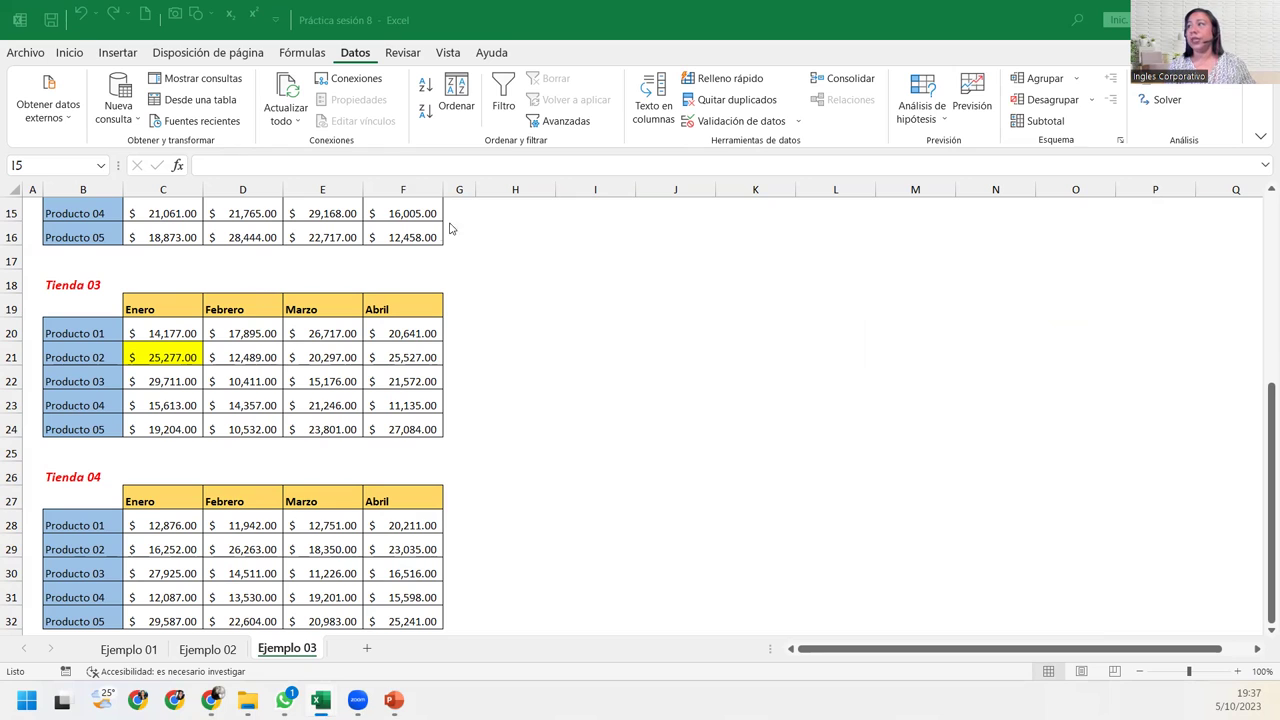
Give I5 a list validation with Tienda 01, Tienda 02, Tienda 03, Tienda 04 typed as the source
{"action": "left_click", "coordinate": [392, 374]}
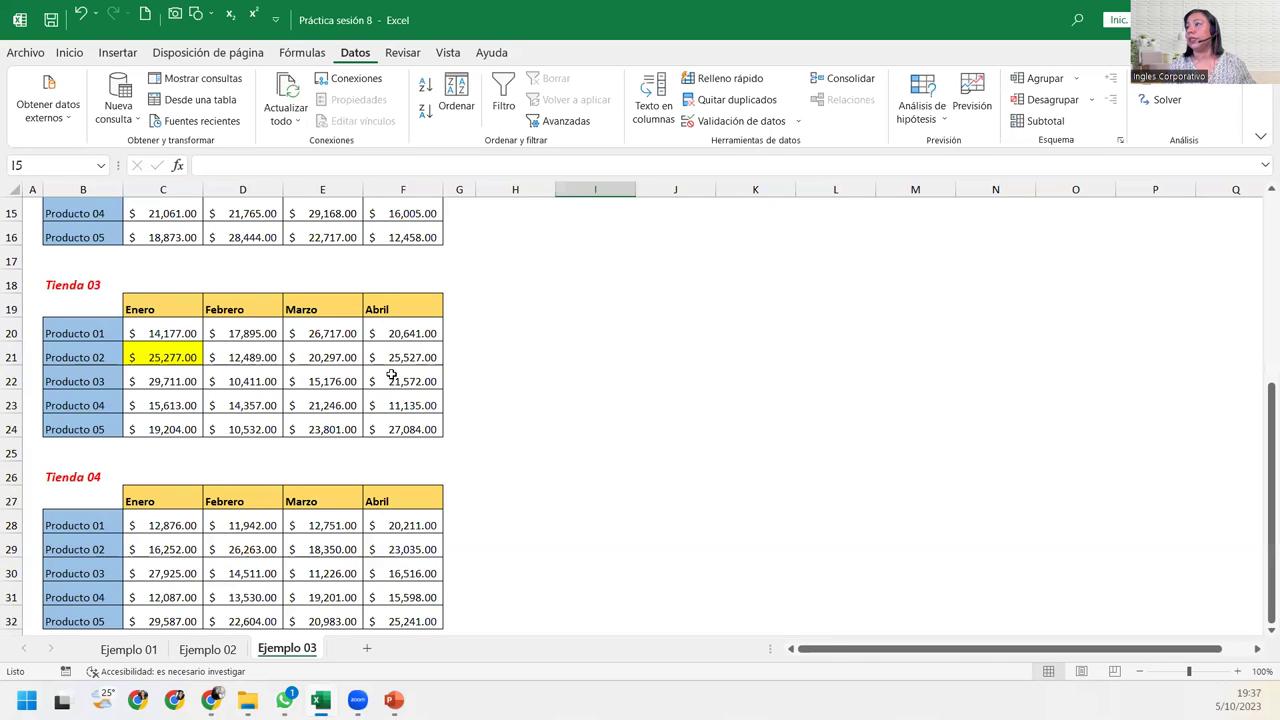
{"action": "scroll", "coordinate": [520, 300], "scroll_direction": "up", "scroll_amount": 5}
{"action": "left_click", "coordinate": [612, 337]}
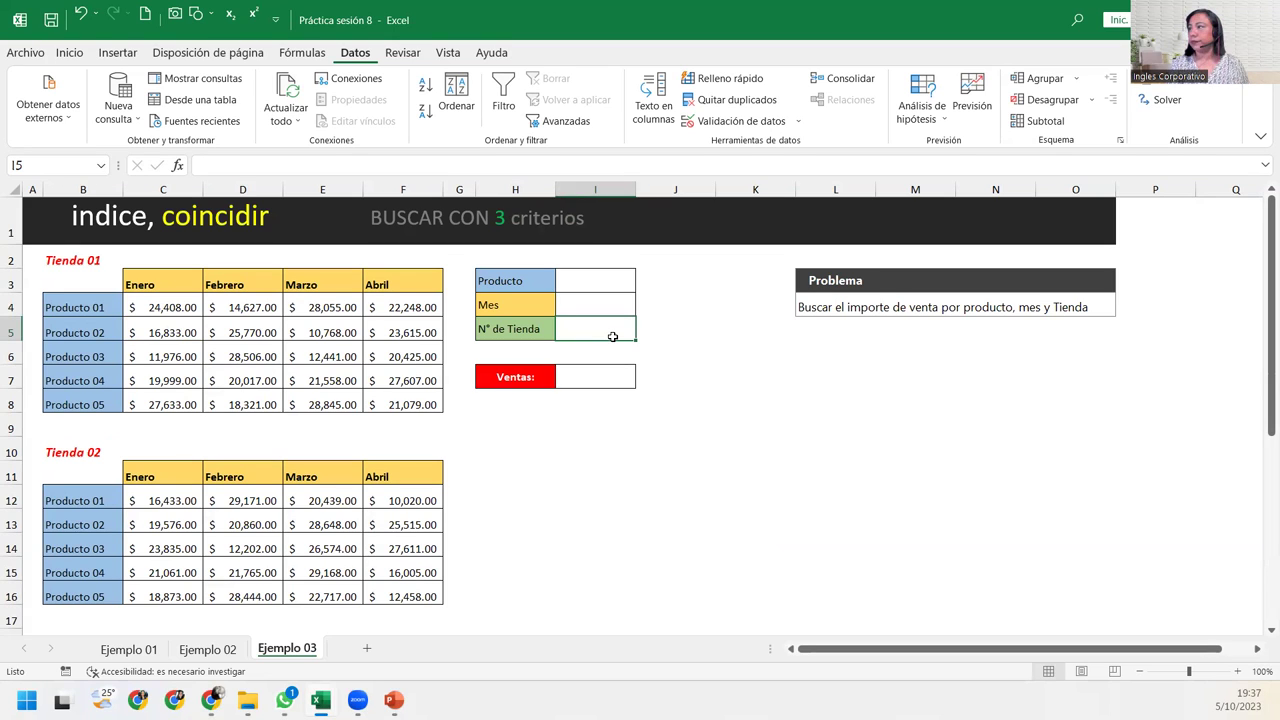
{"action": "left_click", "coordinate": [752, 117]}
{"action": "left_click", "coordinate": [440, 391]}
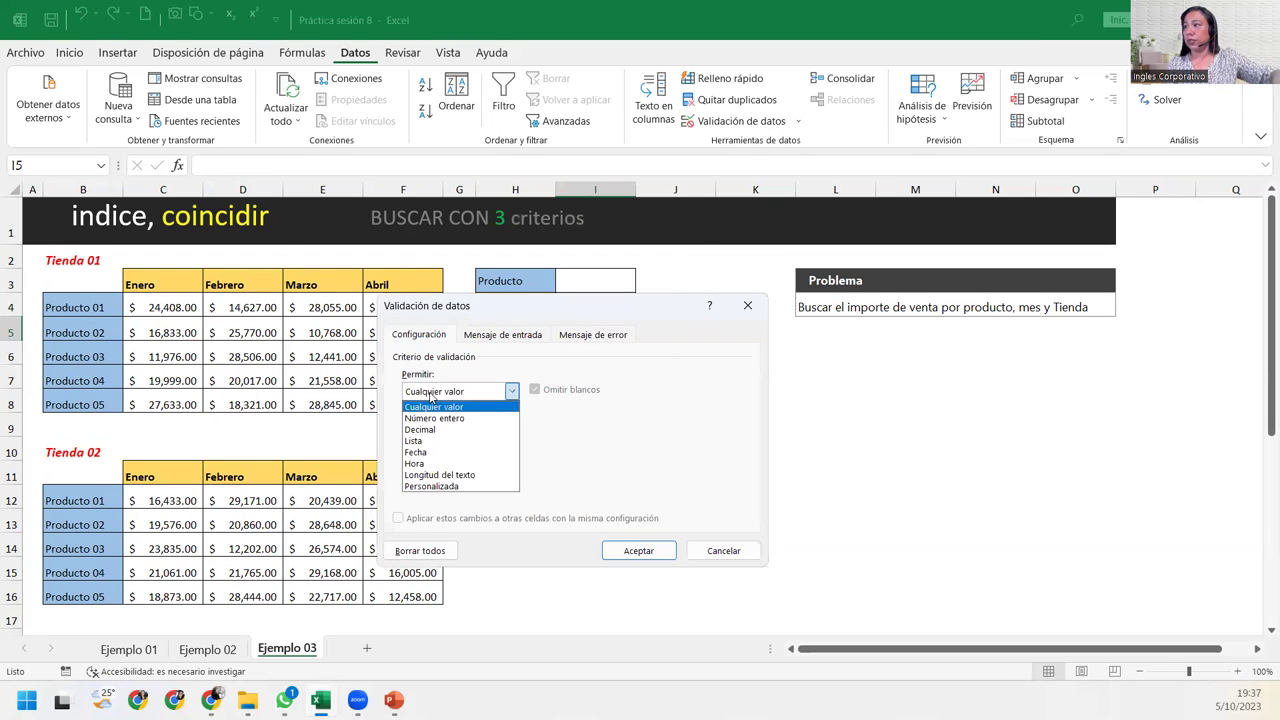
{"action": "left_click", "coordinate": [413, 441]}
{"action": "left_click", "coordinate": [477, 461]}
{"action": "type", "text": "Tienda "}
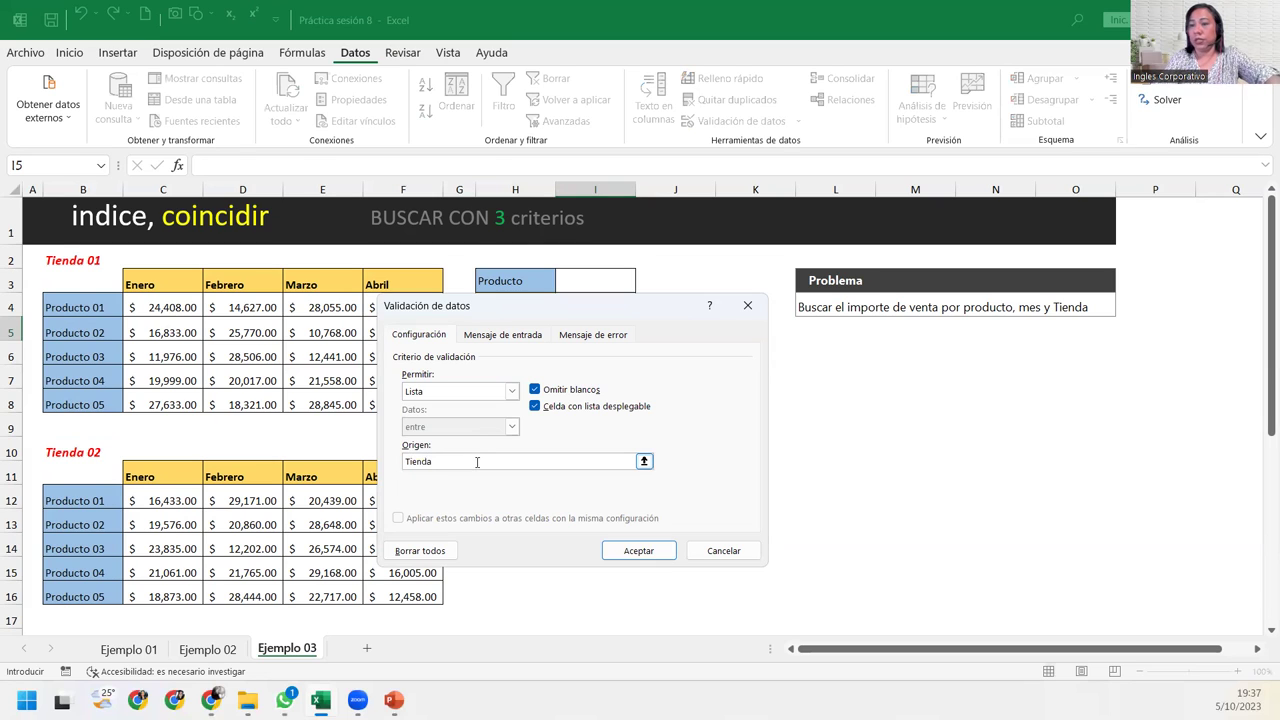
{"action": "type", "text": "01M"}
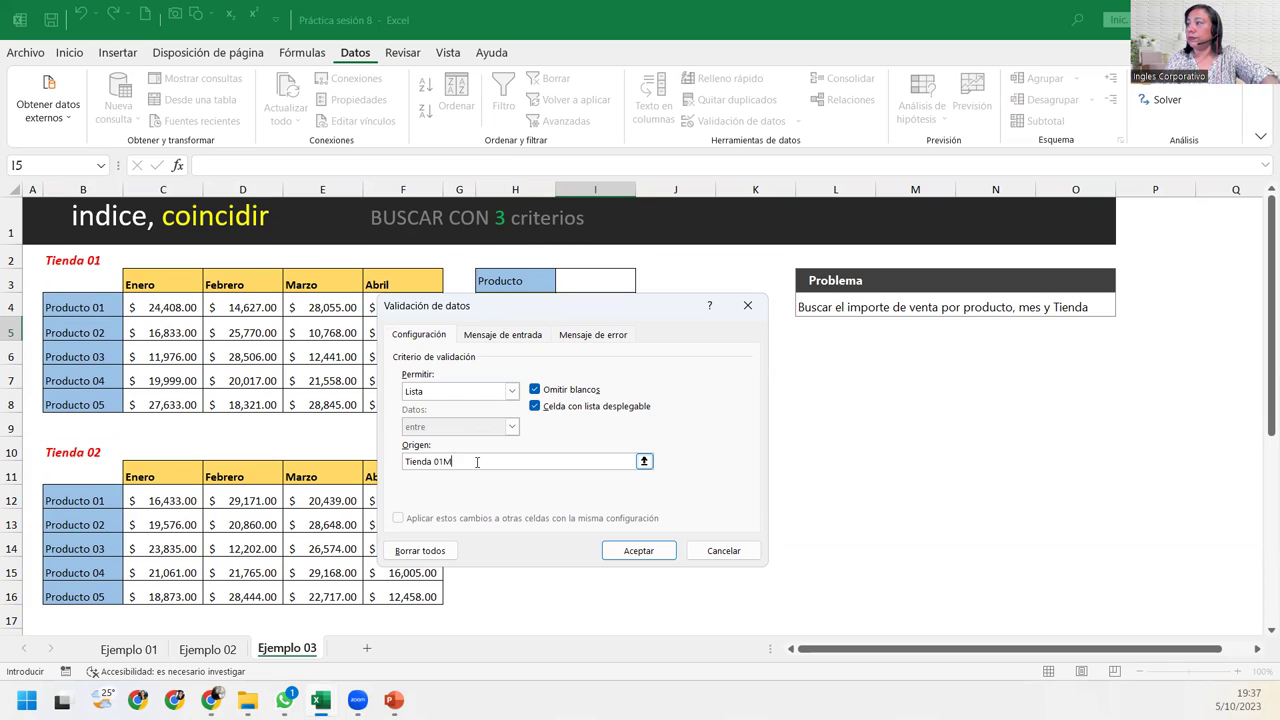
{"action": "type", "text": ";T"}
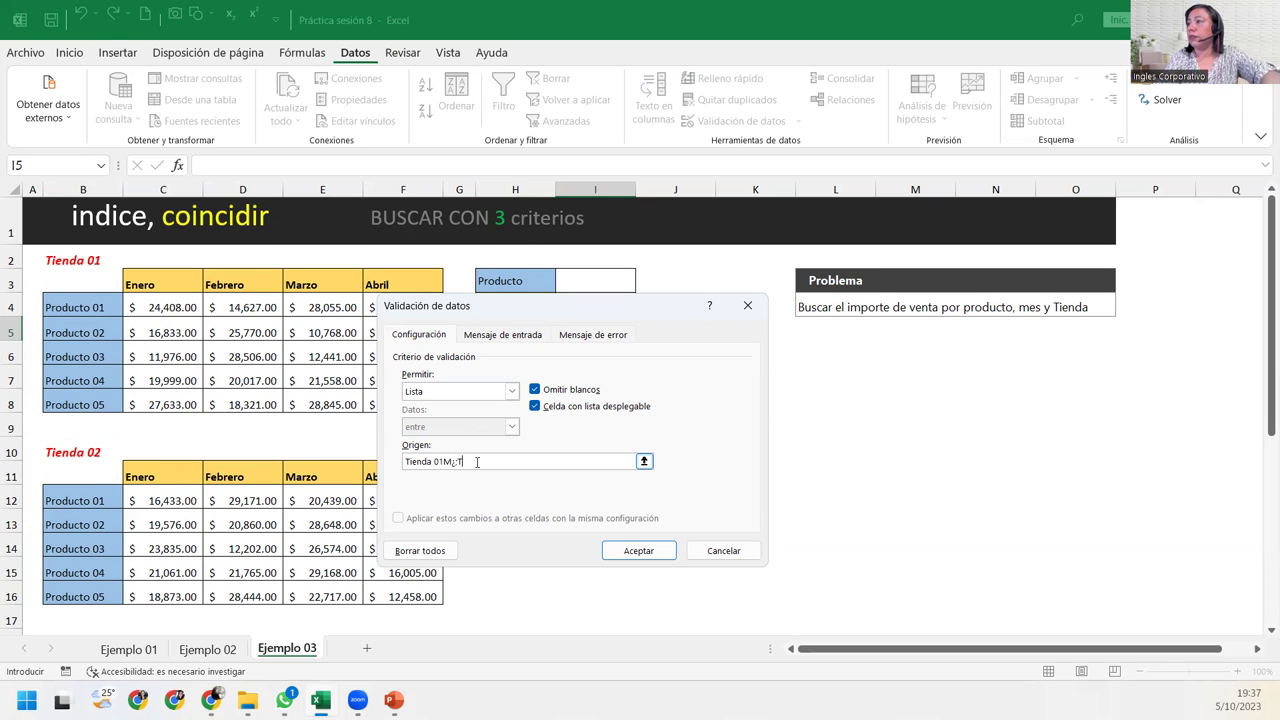
{"action": "key", "text": "BackSpace"}
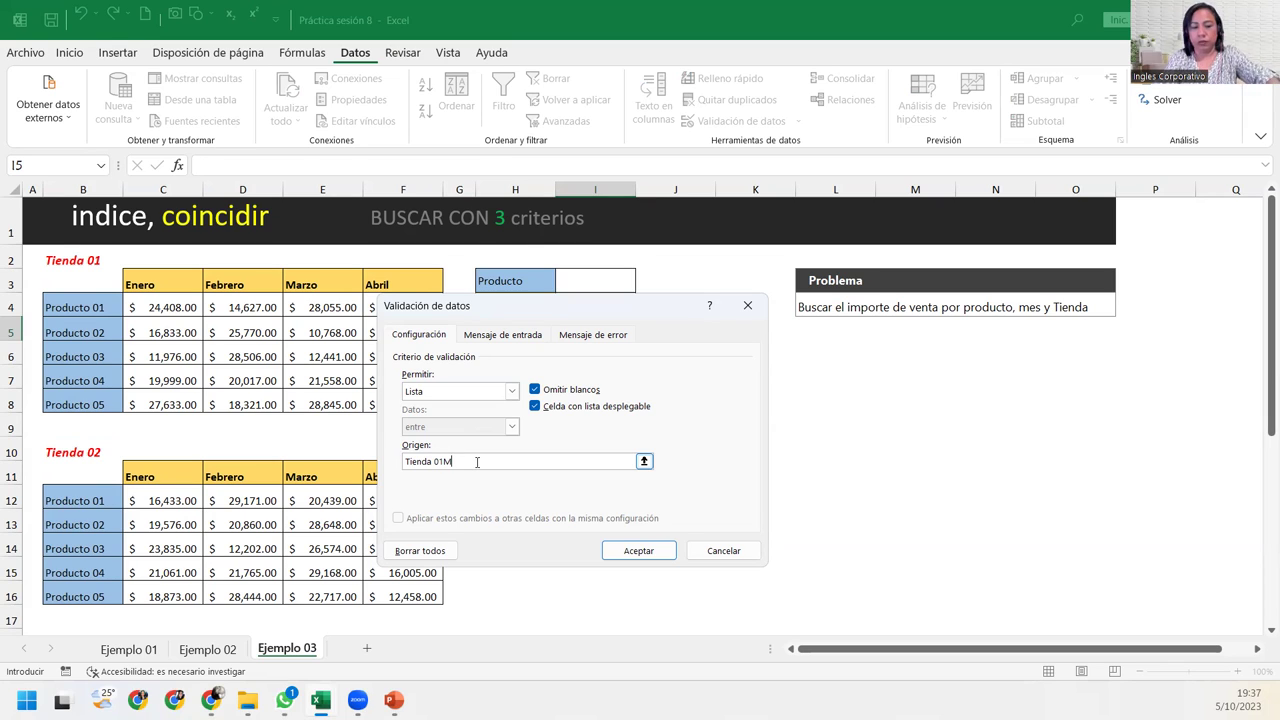
{"action": "type", "text": ";Tienda"}
{"action": "key", "text": "BackSpace"}
{"action": "key", "text": "BackSpace"}
{"action": "key", "text": "BackSpace"}
{"action": "key", "text": "BackSpace"}
{"action": "key", "text": "BackSpace"}
{"action": "key", "text": "BackSpace"}
{"action": "type", "text": ";Tienda"}
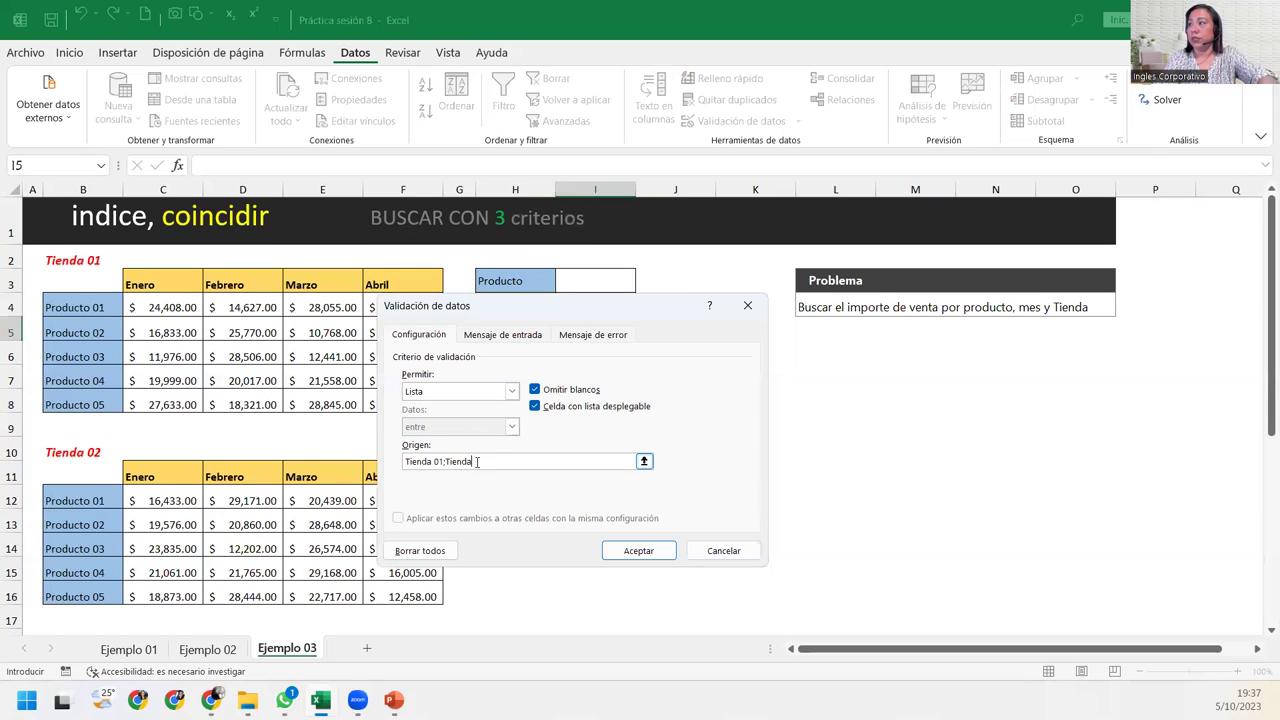
{"action": "type", "text": "02"}
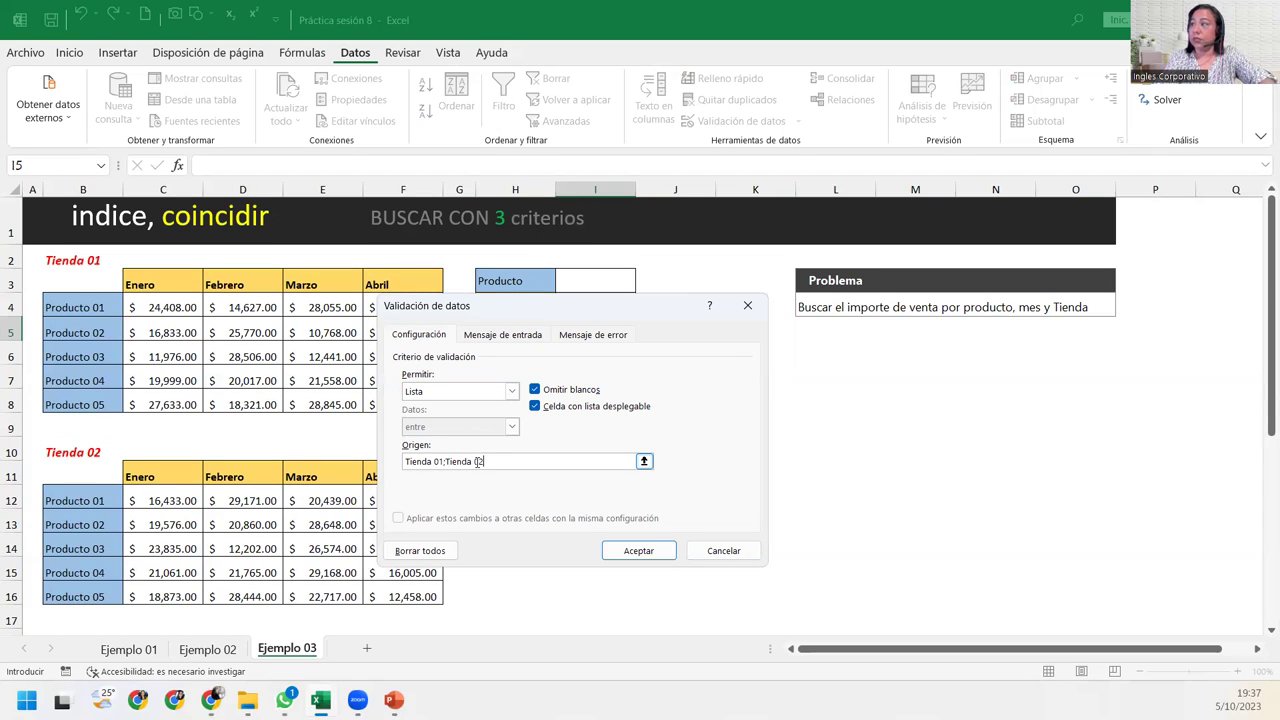
{"action": "type", "text": ";T"}
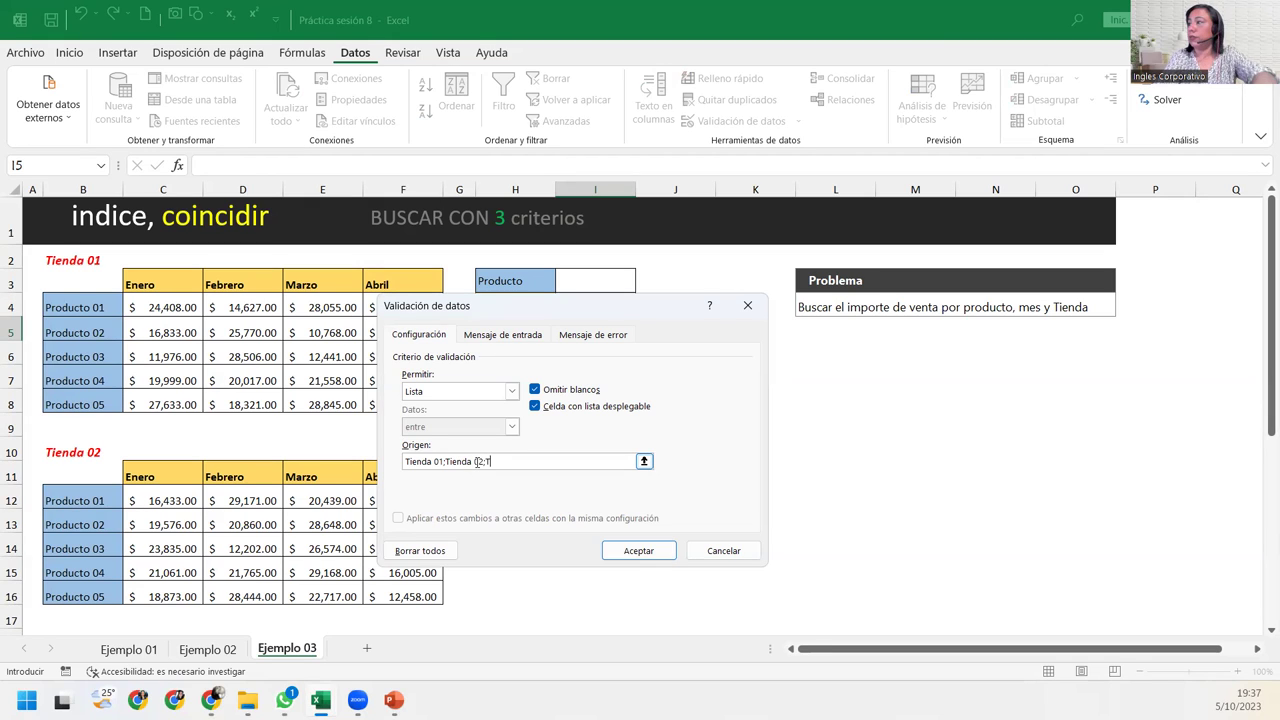
{"action": "type", "text": "ienda 03"}
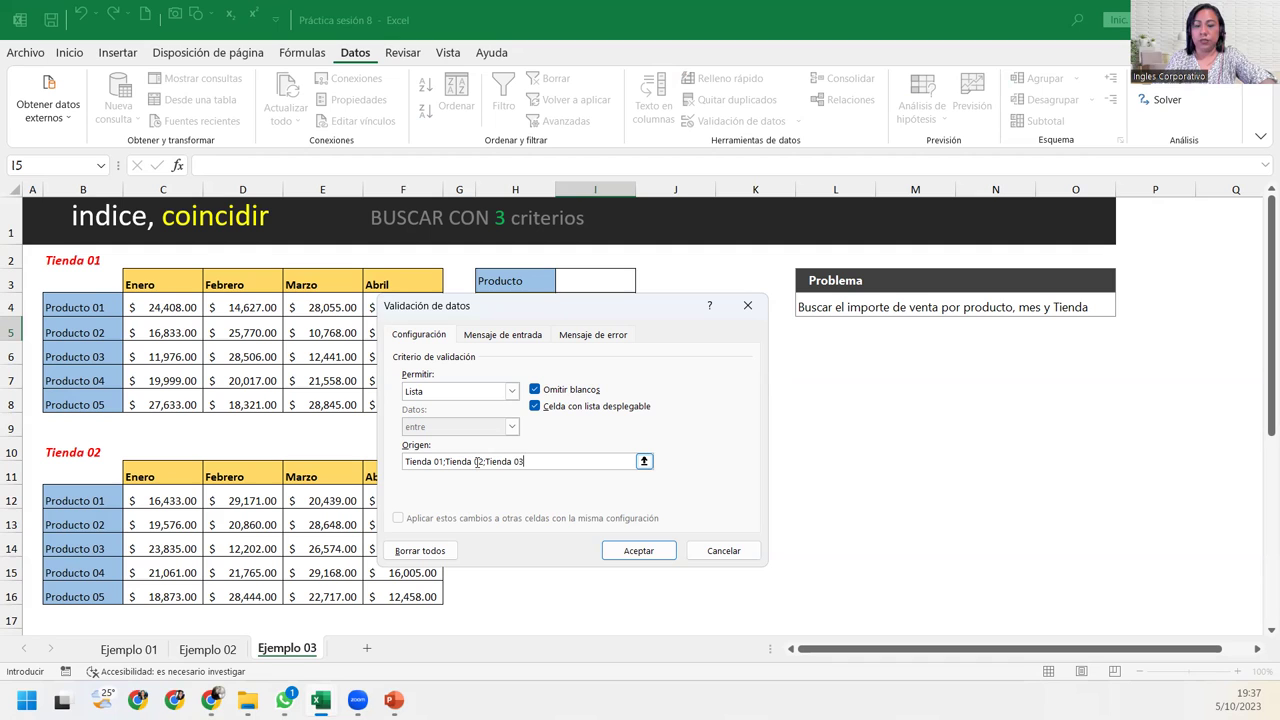
{"action": "type", "text": ";Tienda04"}
{"action": "key", "text": "Return"}
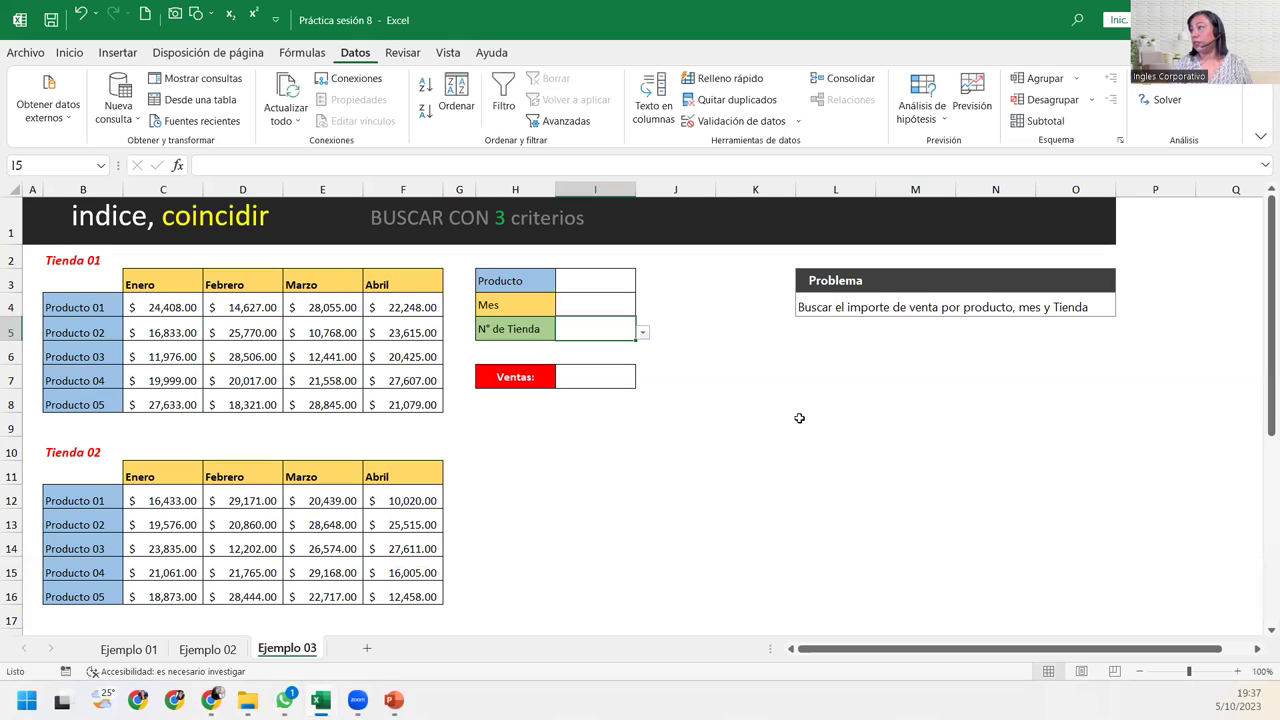
{"action": "left_click", "coordinate": [643, 333]}
{"action": "left_click", "coordinate": [643, 335]}
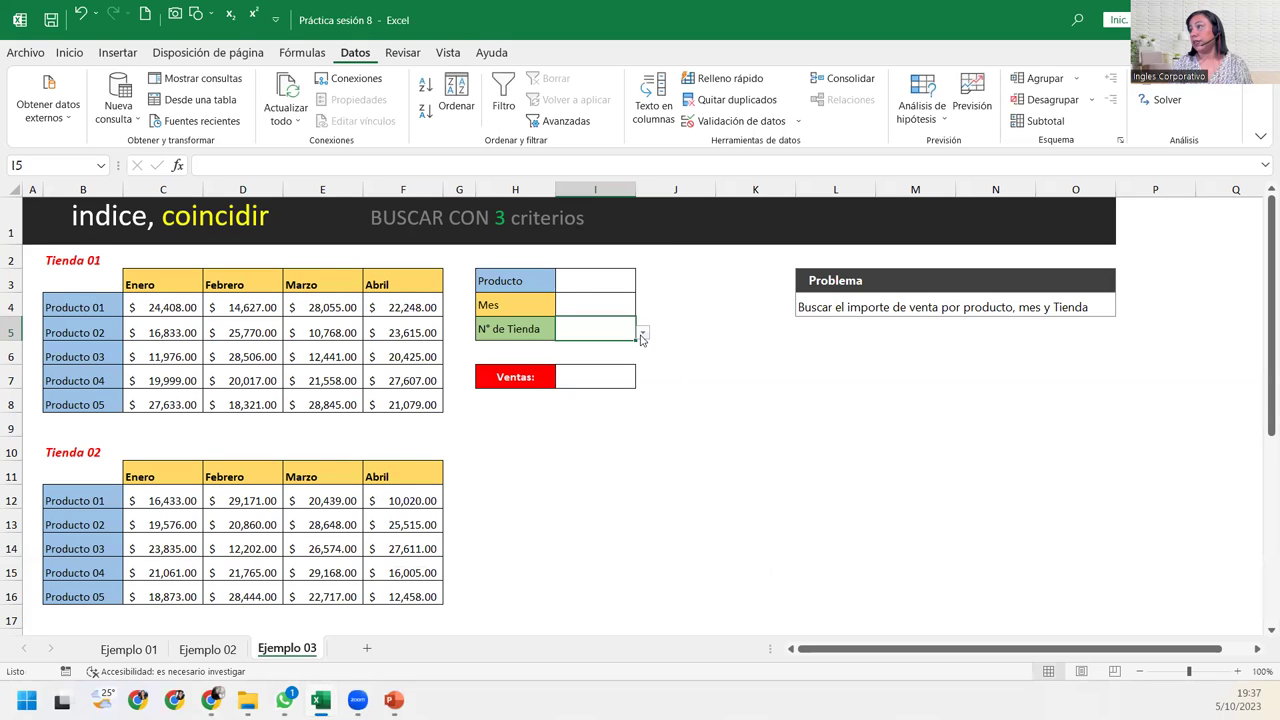
{"action": "left_click", "coordinate": [738, 120]}
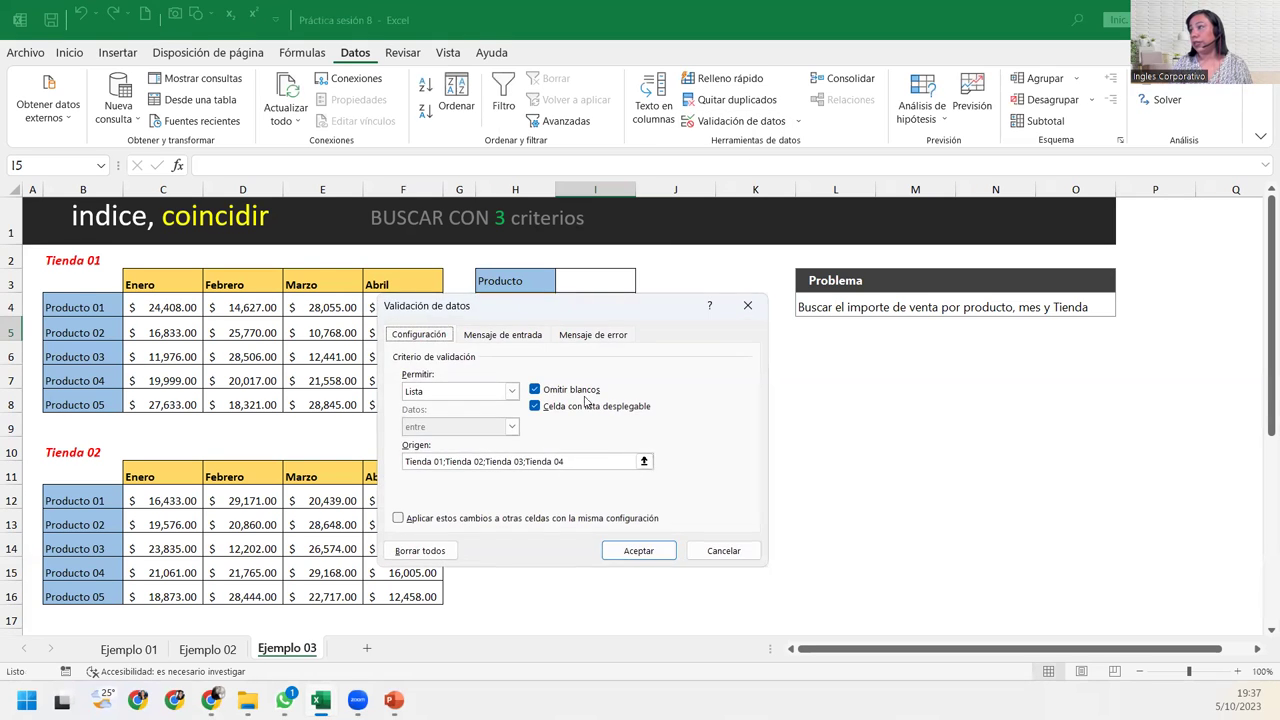
{"action": "left_click", "coordinate": [607, 460]}
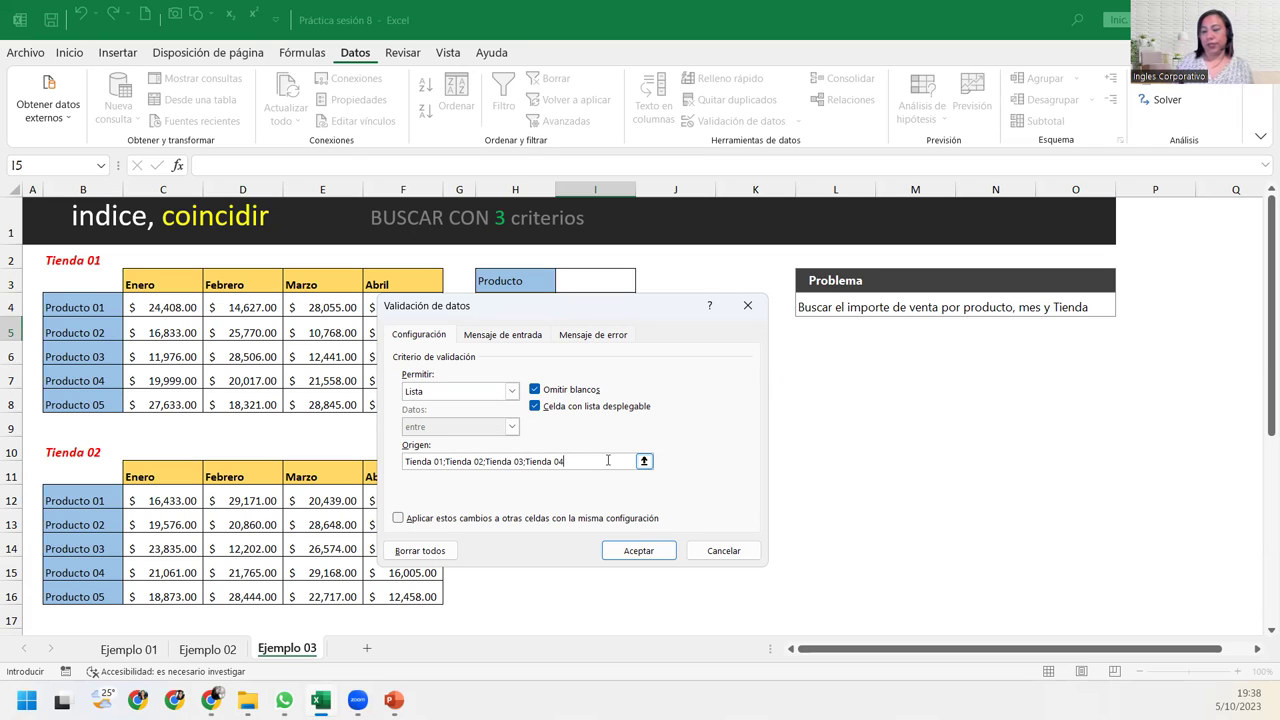
{"action": "key", "text": "Return"}
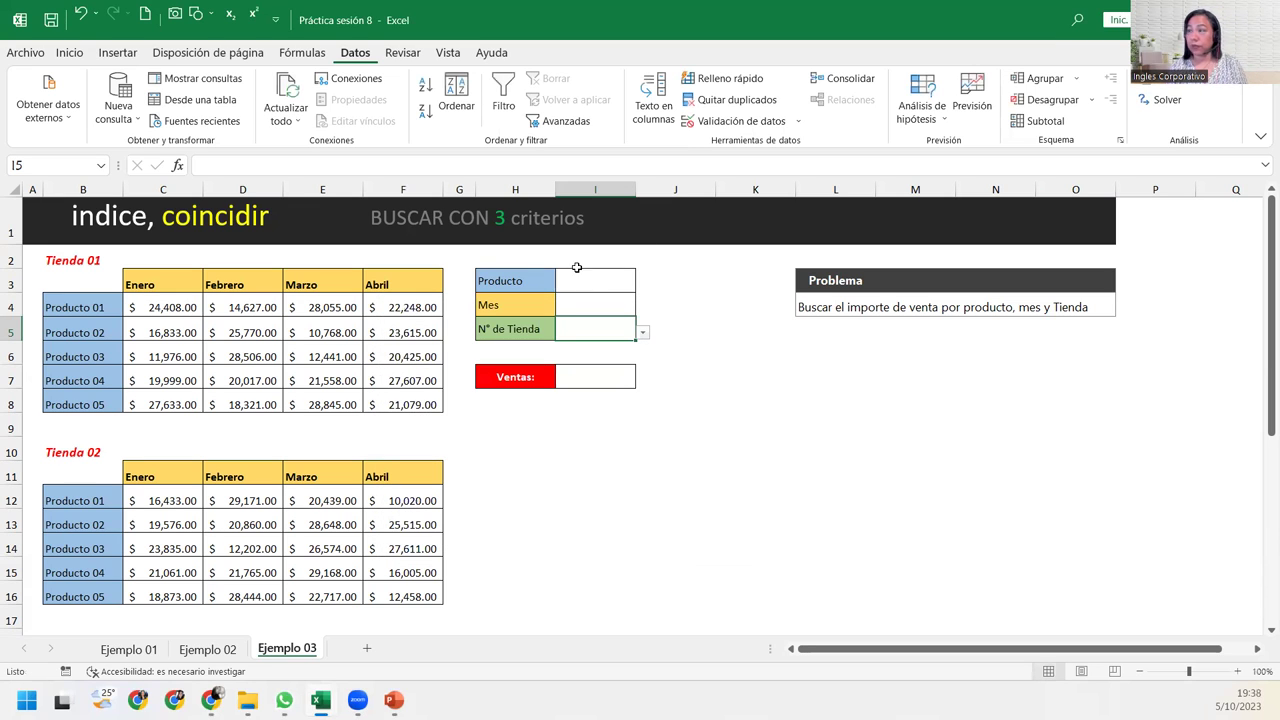
{"action": "key", "text": "Up"}
{"action": "key", "text": "Up"}
{"action": "key", "text": "Up"}
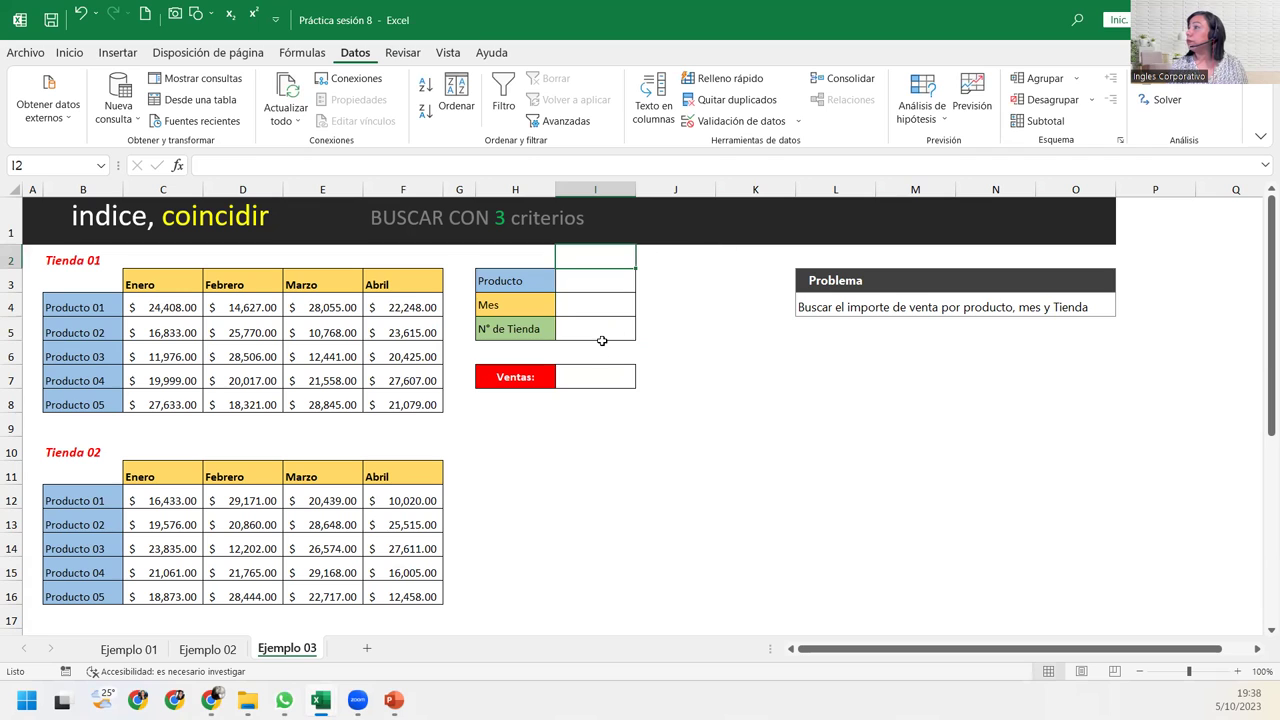
{"action": "left_click", "coordinate": [602, 328]}
{"action": "left_click", "coordinate": [738, 121]}
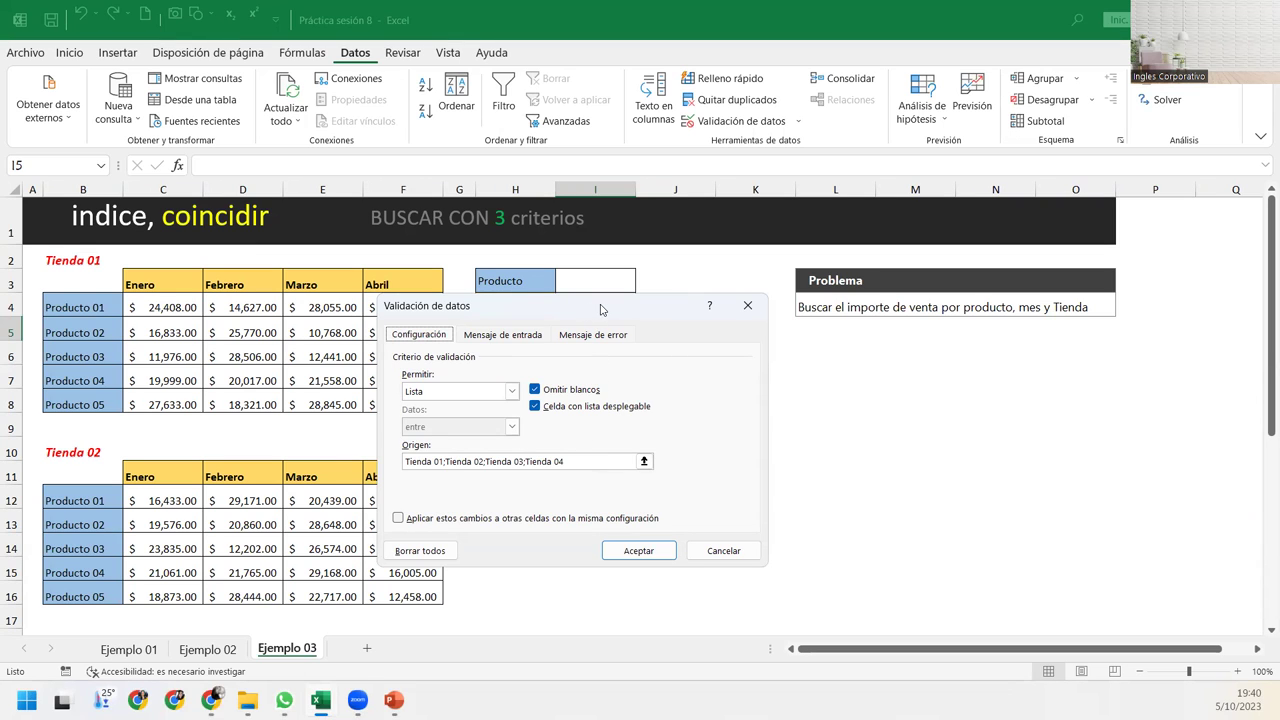
{"action": "left_click_drag", "start_coordinate": [601, 309], "coordinate": [808, 269]}
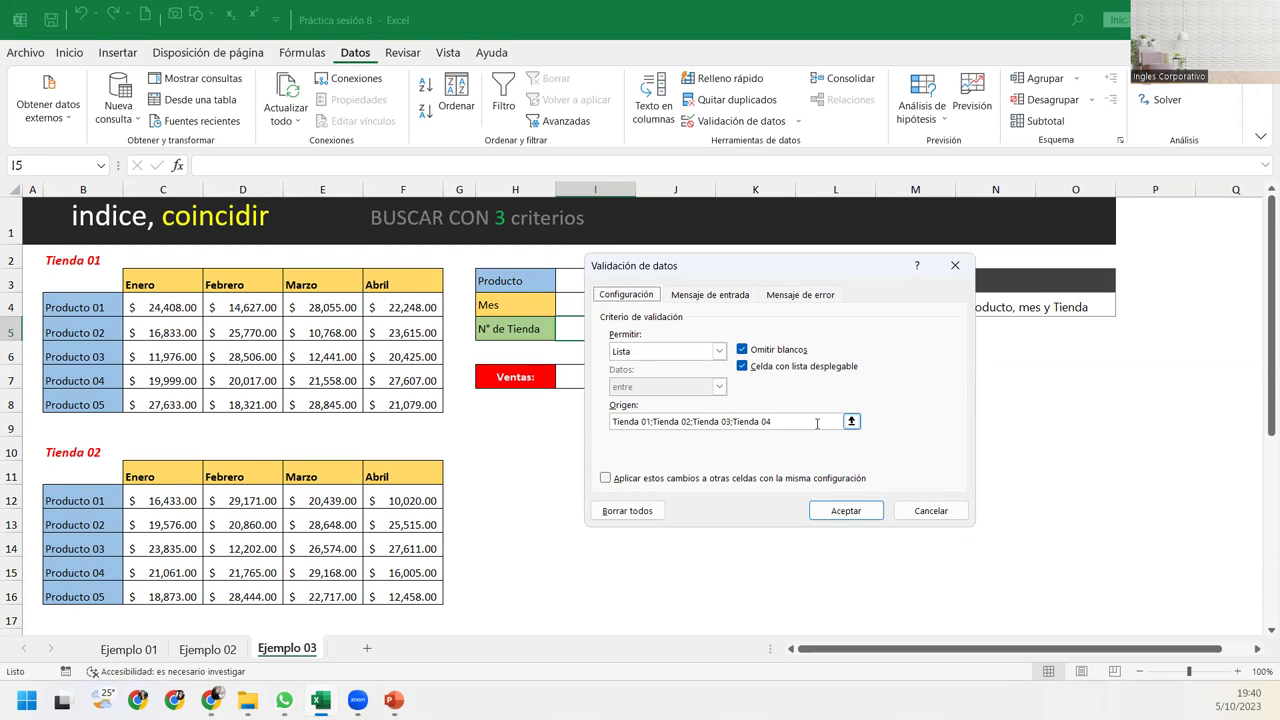
{"action": "left_click", "coordinate": [856, 513]}
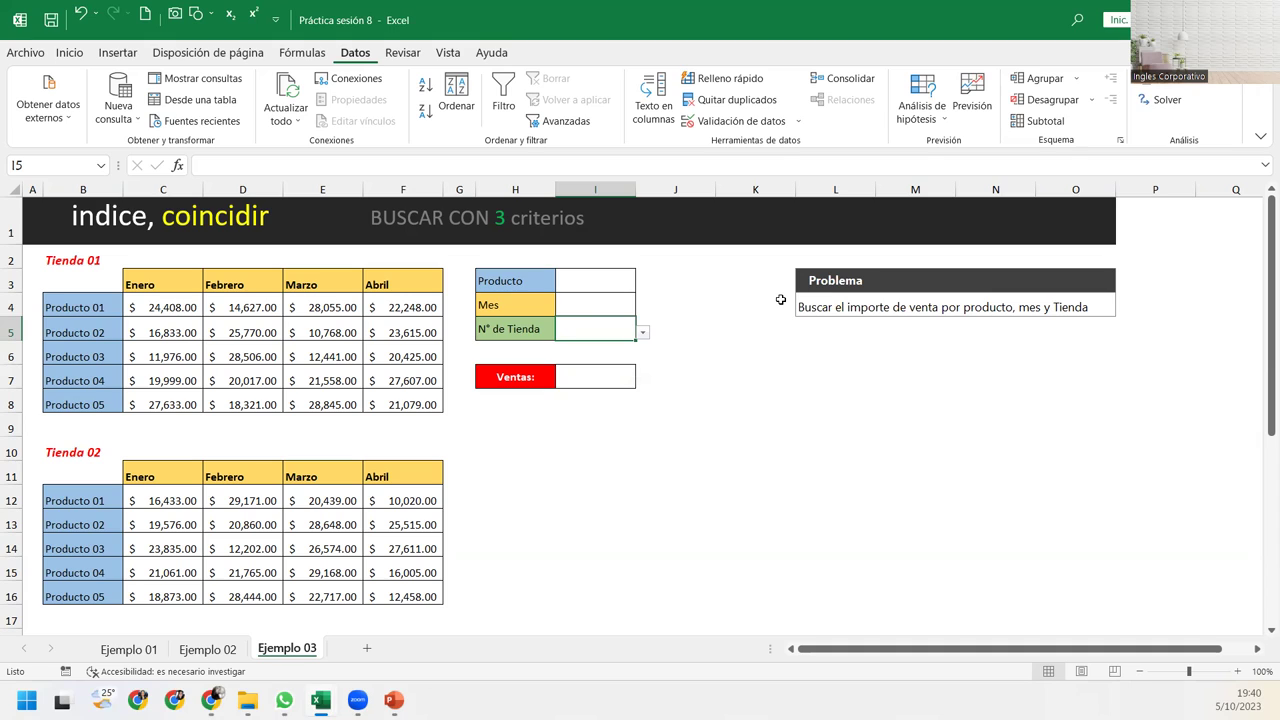
Pick Producto 02 in I3, Marzo in I4 and Tienda 03 in I5 from their dropdowns
{"action": "left_click", "coordinate": [606, 290]}
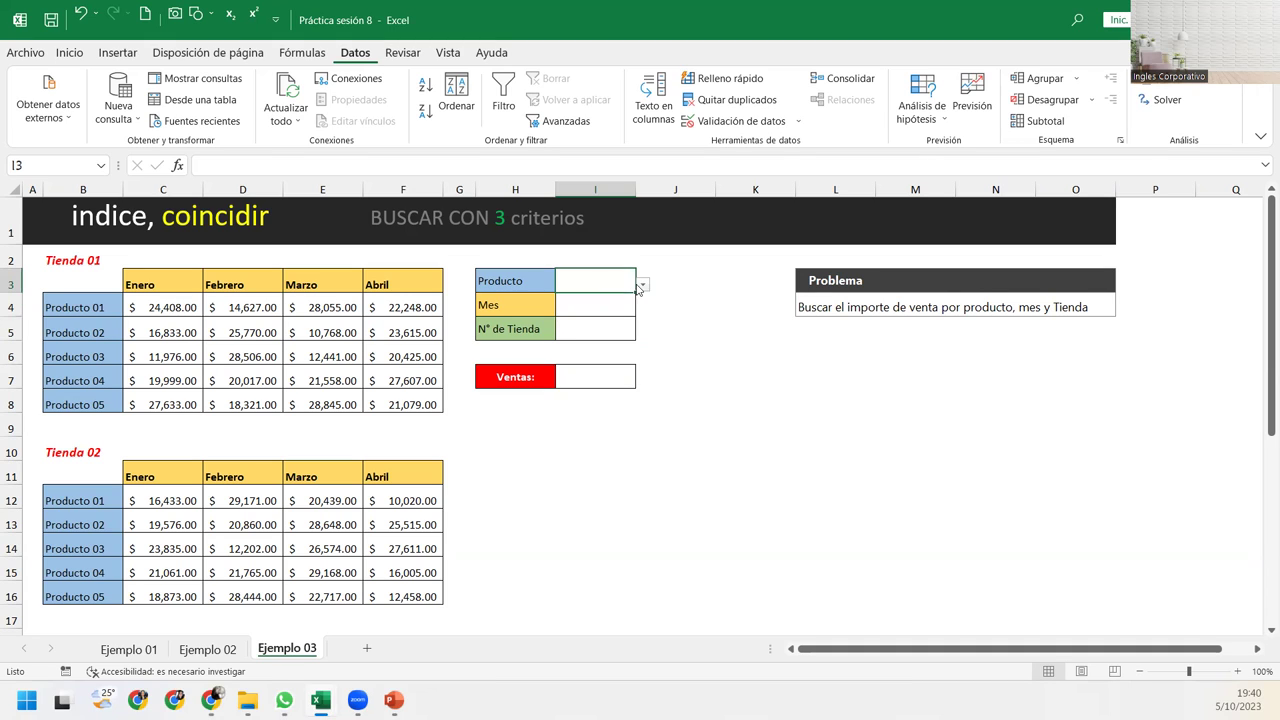
{"action": "left_click", "coordinate": [643, 285]}
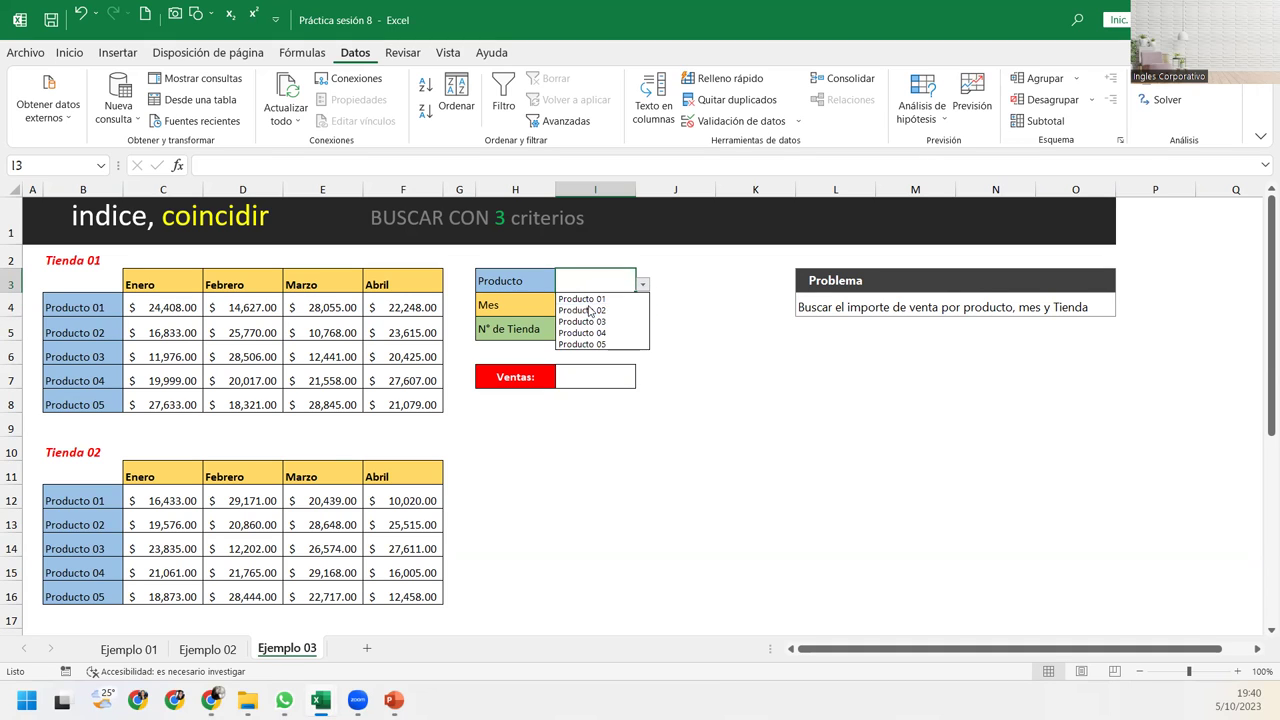
{"action": "left_click", "coordinate": [590, 311]}
{"action": "left_click", "coordinate": [589, 306]}
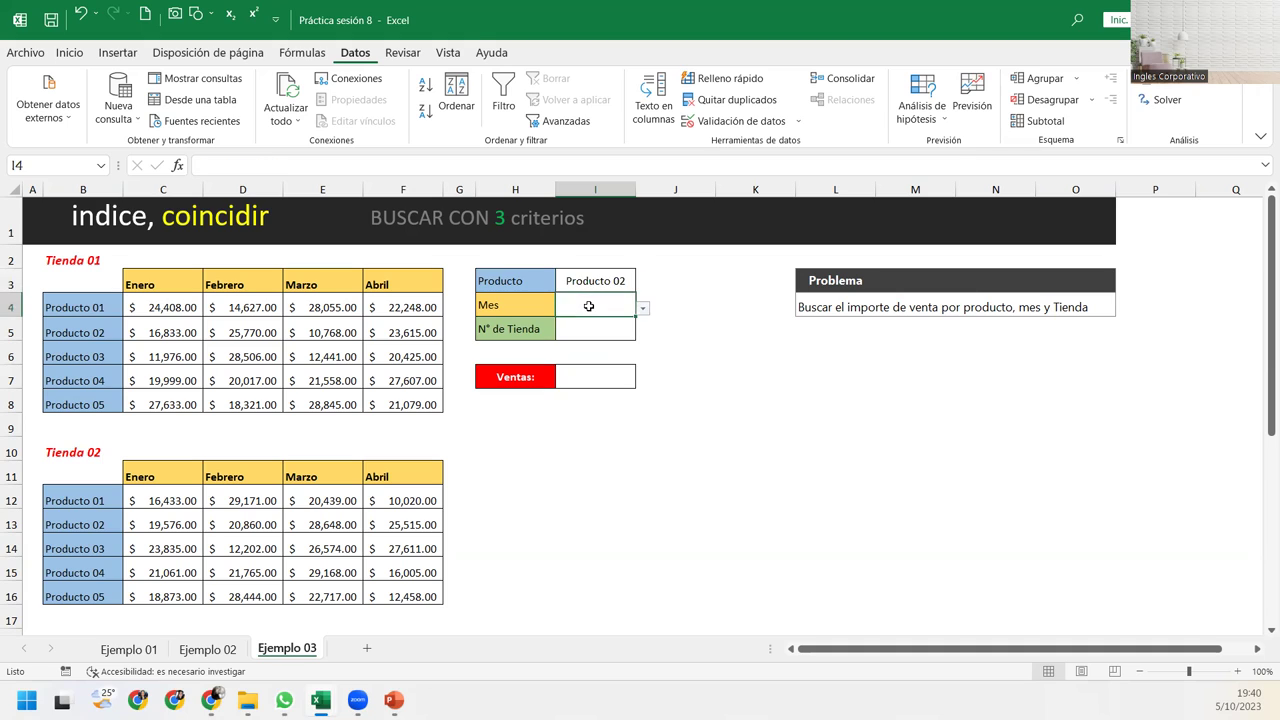
{"action": "left_click", "coordinate": [644, 309]}
{"action": "left_click", "coordinate": [584, 345]}
{"action": "left_click", "coordinate": [621, 324]}
{"action": "left_click", "coordinate": [643, 332]}
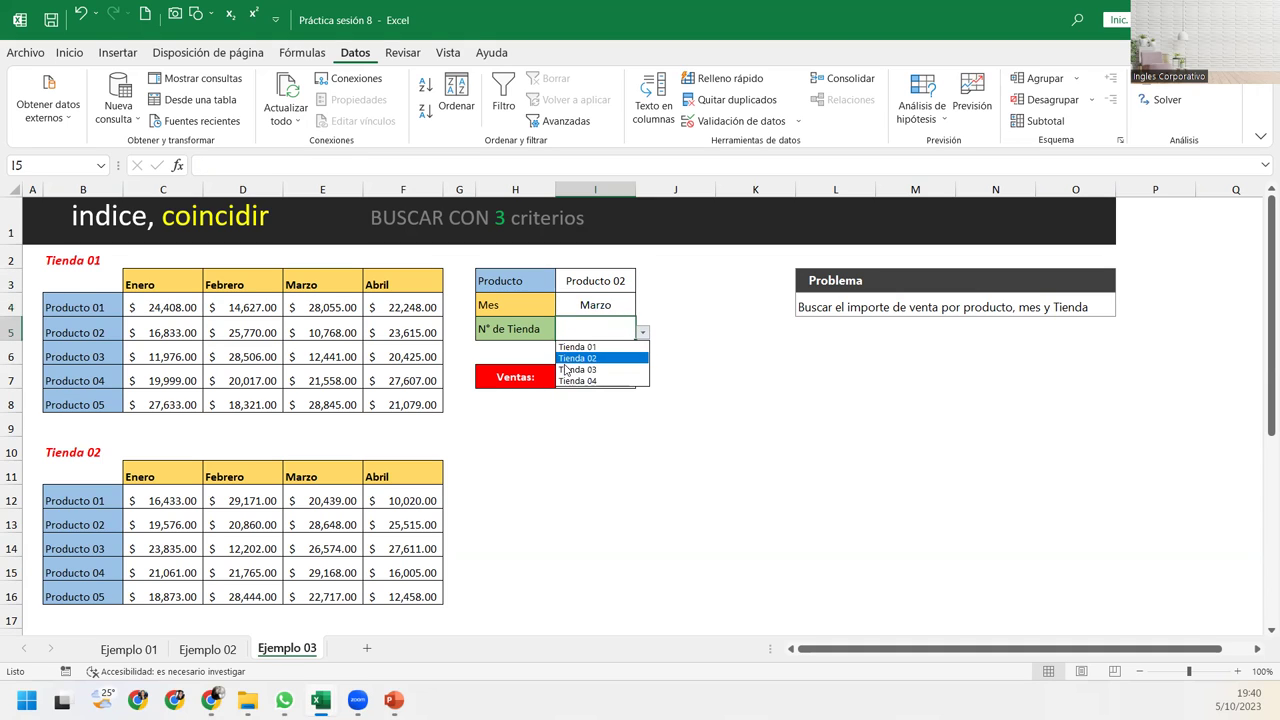
{"action": "left_click", "coordinate": [577, 370]}
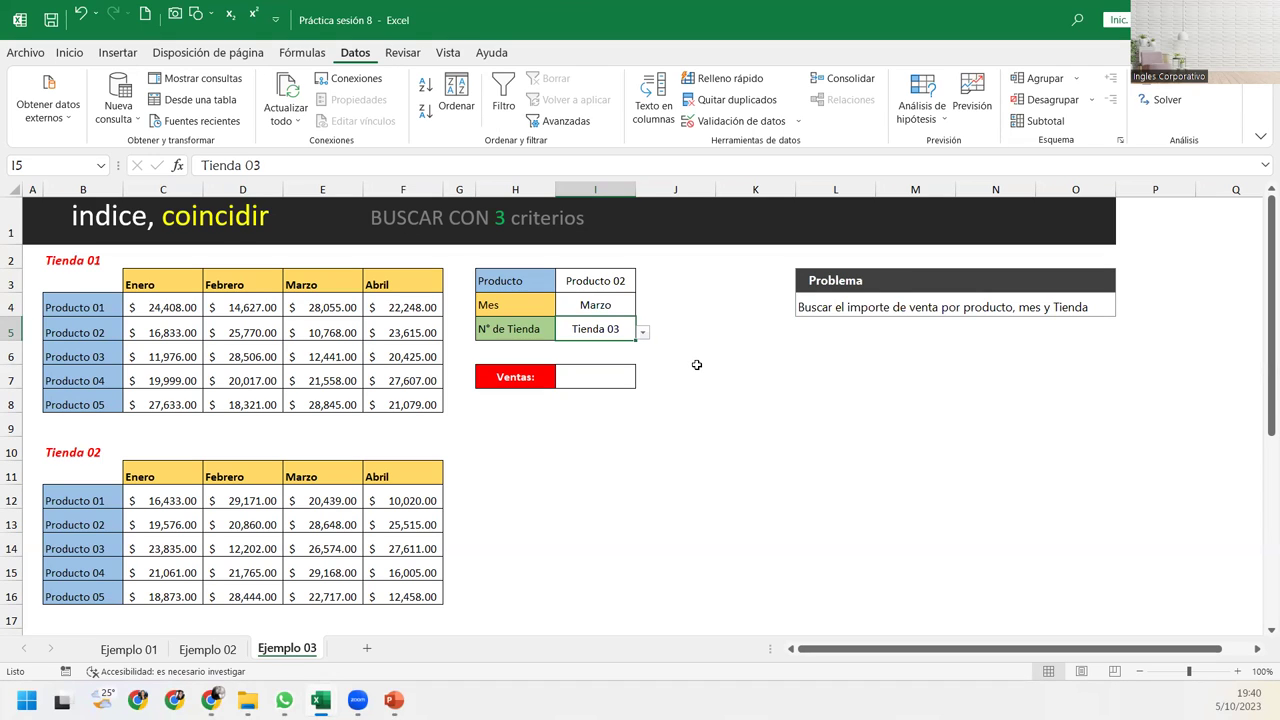
{"action": "left_click", "coordinate": [594, 374]}
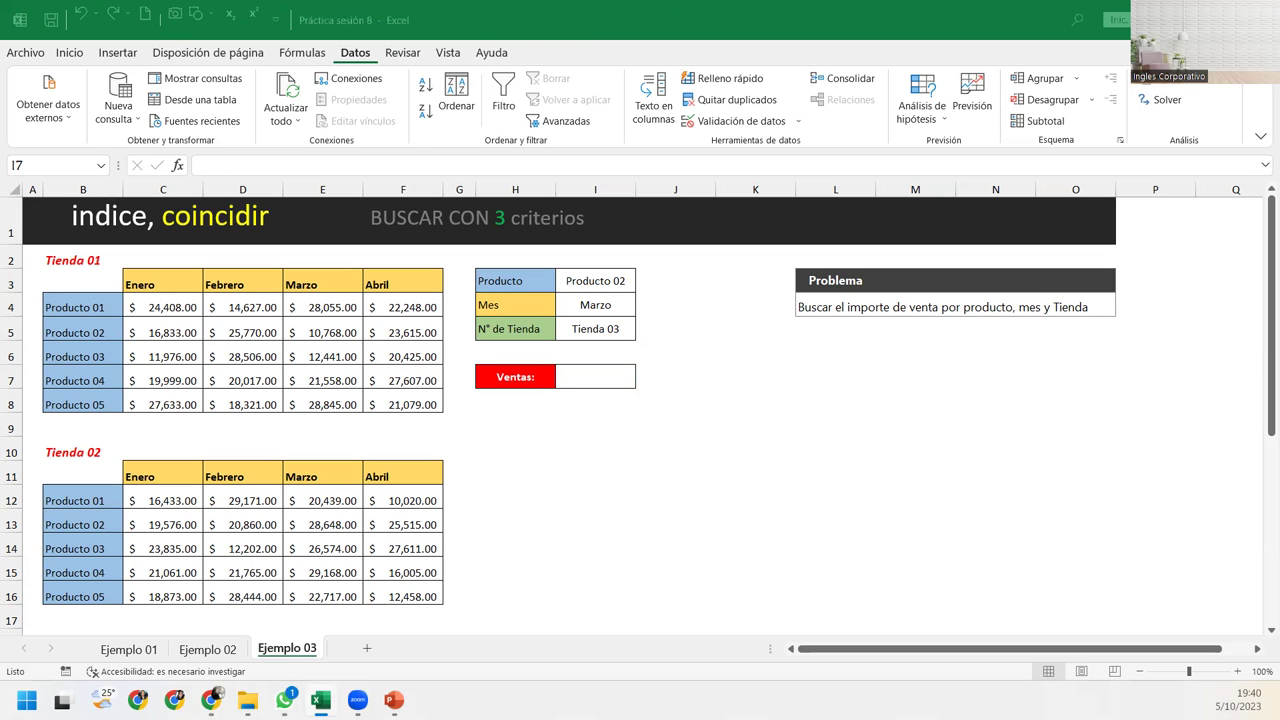
{"action": "left_click", "coordinate": [567, 374]}
{"action": "left_click", "coordinate": [657, 280]}
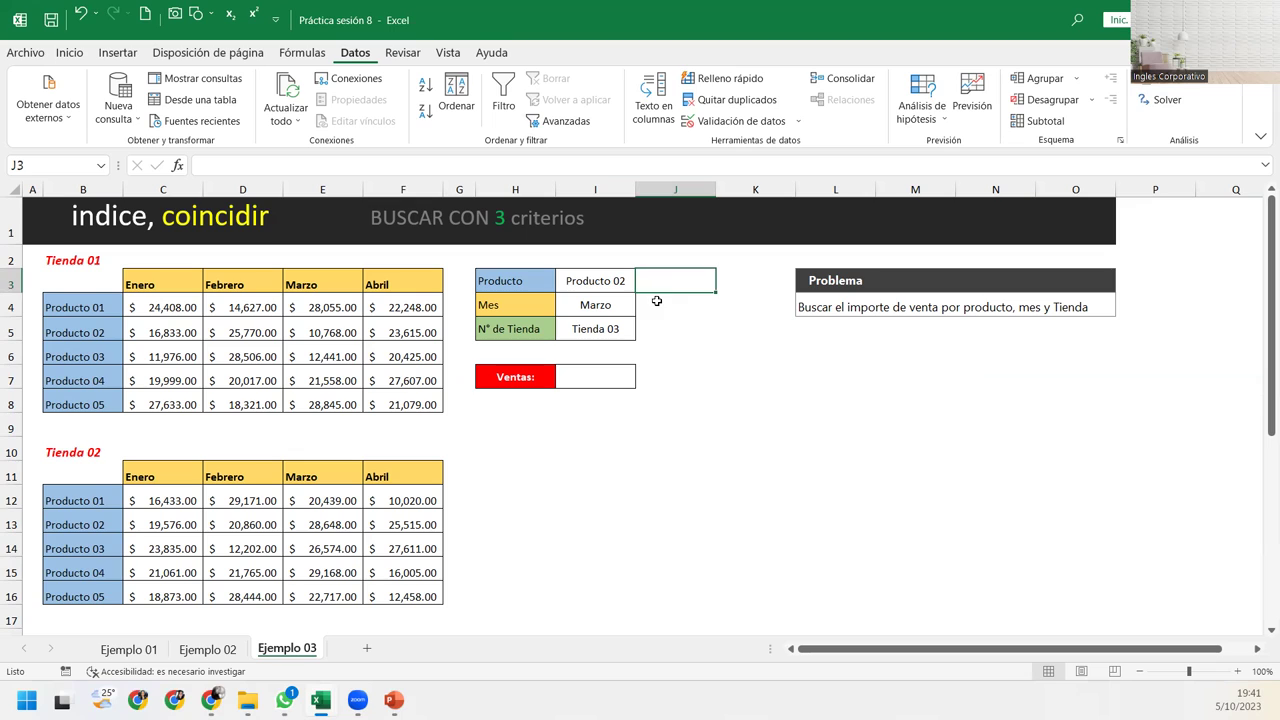
{"action": "left_click", "coordinate": [657, 301]}
{"action": "left_click", "coordinate": [657, 325]}
{"action": "left_click", "coordinate": [677, 283]}
Enter =COINCIDIR(I3;Producto;0) in J3, returning 2, and review its arguments
{"action": "type", "text": "=coinc"}
{"action": "key", "text": "Tab"}
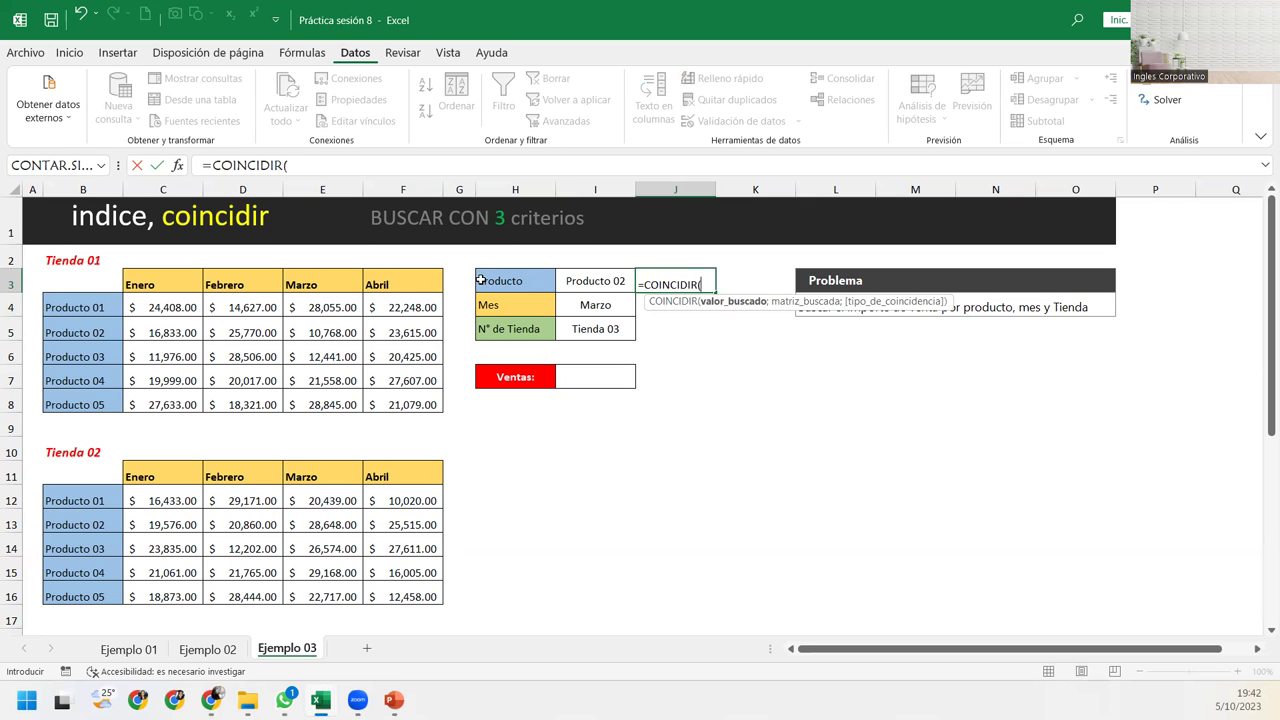
{"action": "left_click", "coordinate": [601, 284]}
{"action": "type", "text": ";"}
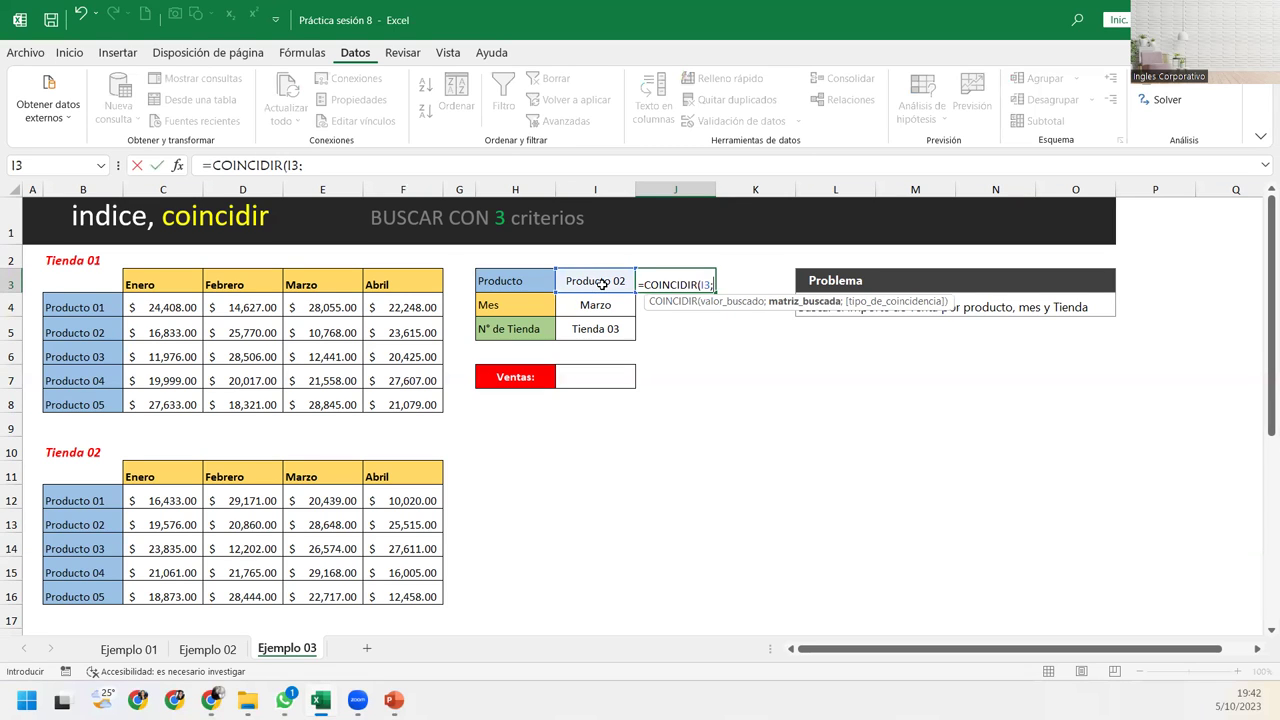
{"action": "type", "text": "Producto"}
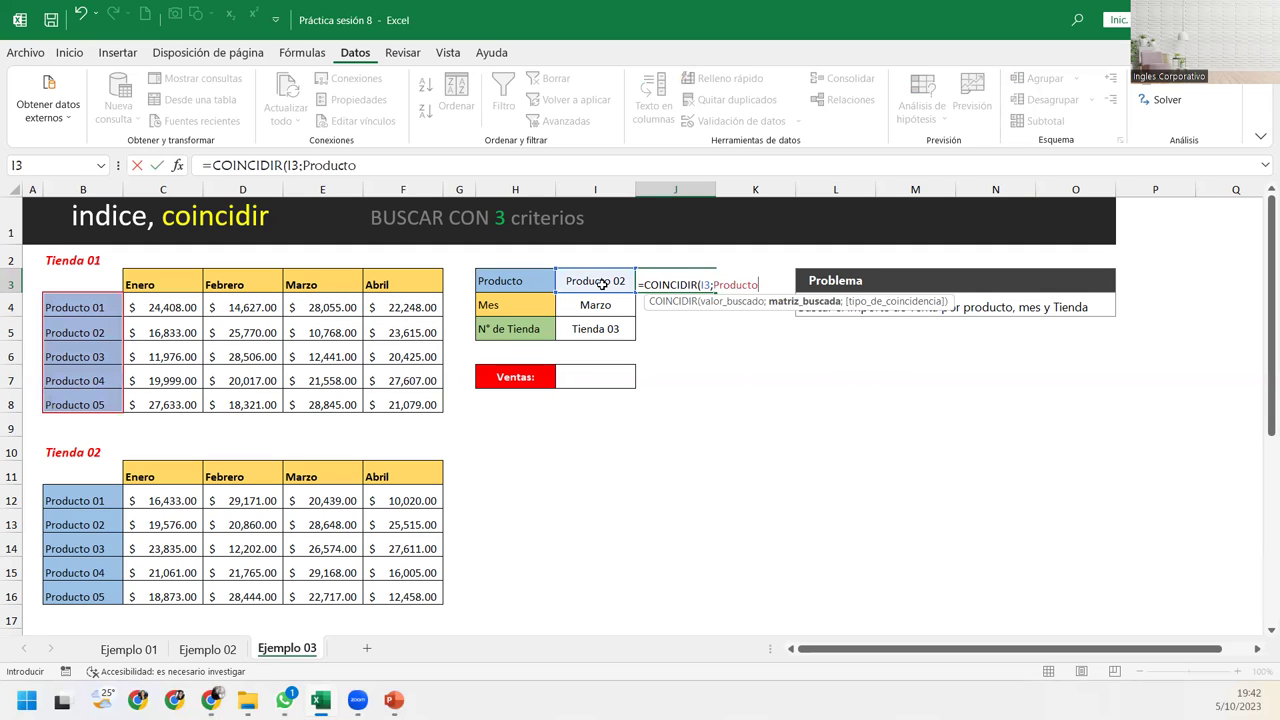
{"action": "type", "text": ";"}
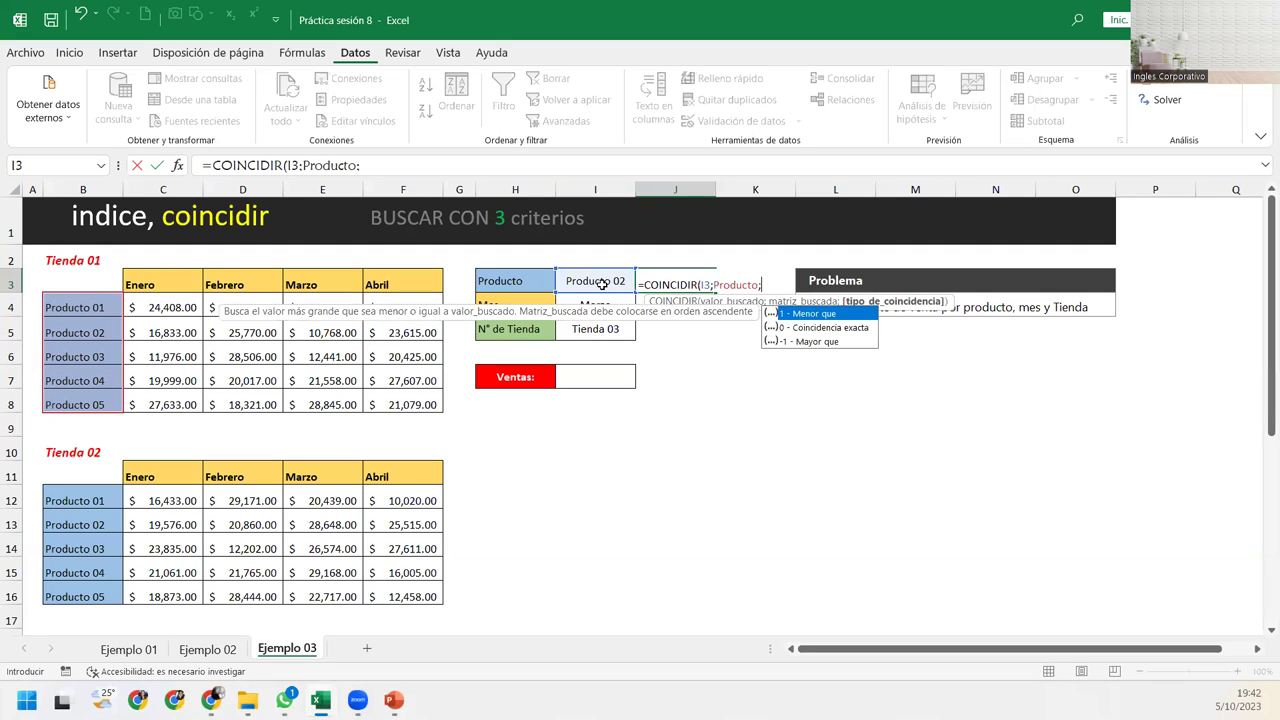
{"action": "type", "text": "0)"}
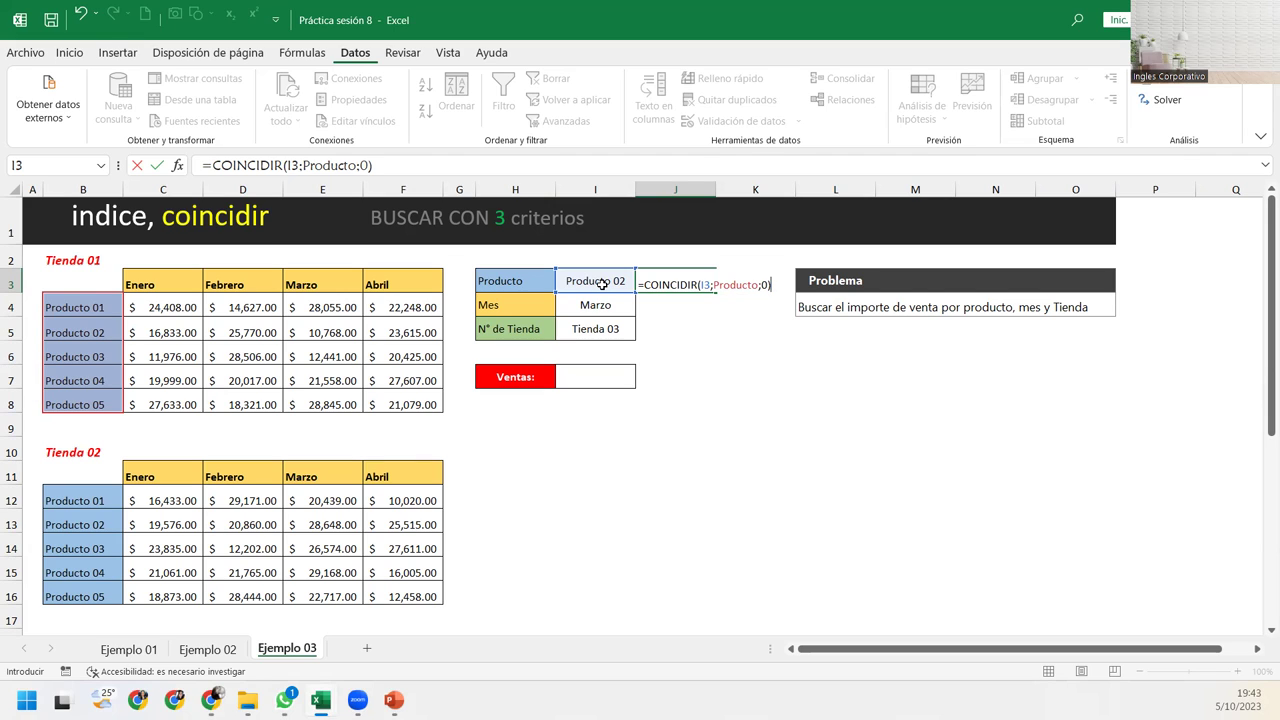
{"action": "key", "text": "Return"}
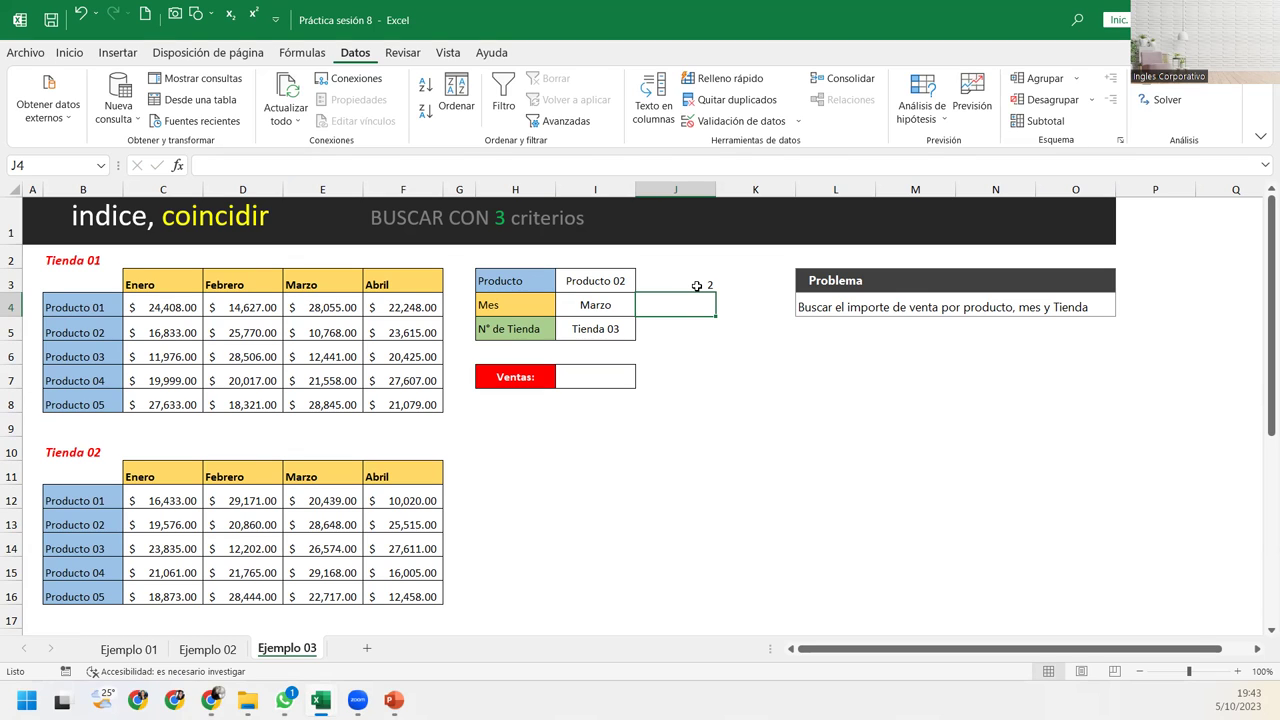
{"action": "double_click", "coordinate": [697, 286]}
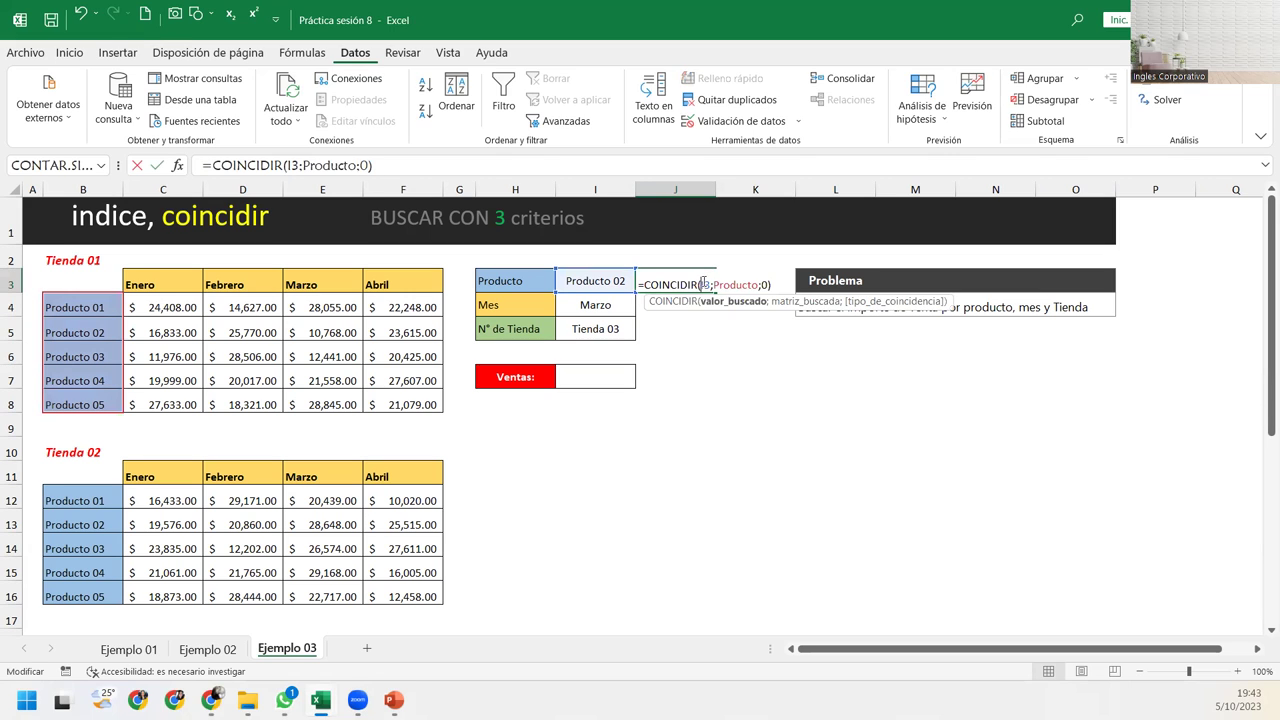
{"action": "left_click", "coordinate": [773, 284]}
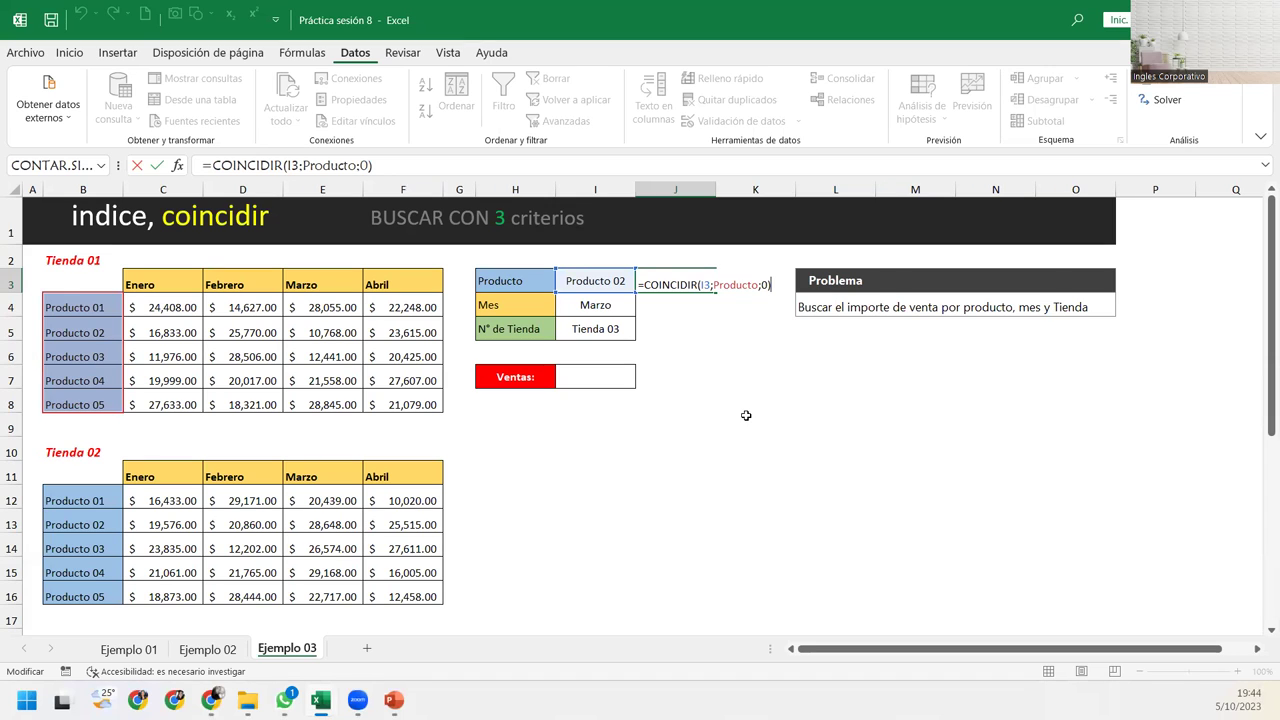
{"action": "key", "text": "Return"}
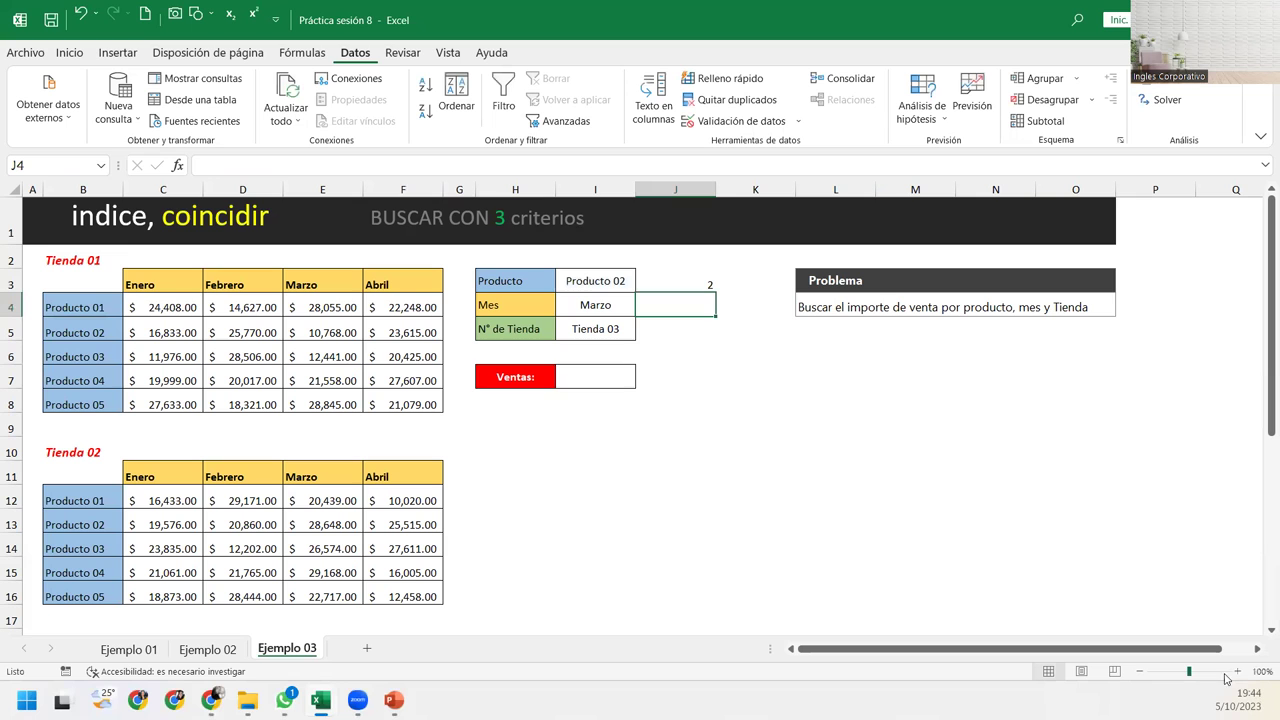
Zoom the sheet to 150%, scroll back to column A, and start a formula in J4
{"action": "left_click", "coordinate": [1238, 672]}
{"action": "left_click", "coordinate": [1238, 672]}
{"action": "left_click", "coordinate": [1238, 672]}
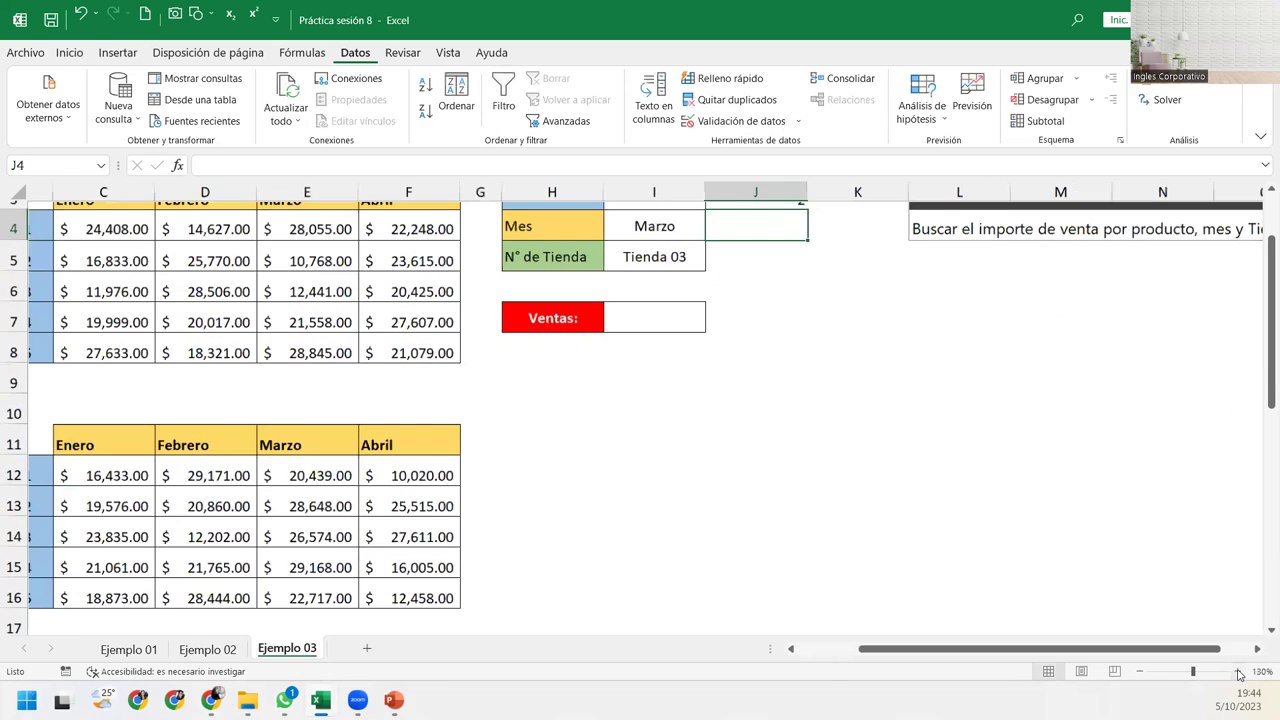
{"action": "left_click", "coordinate": [1238, 672]}
{"action": "left_click", "coordinate": [1238, 672]}
{"action": "scroll", "coordinate": [1005, 351], "scroll_direction": "up", "scroll_amount": 1}
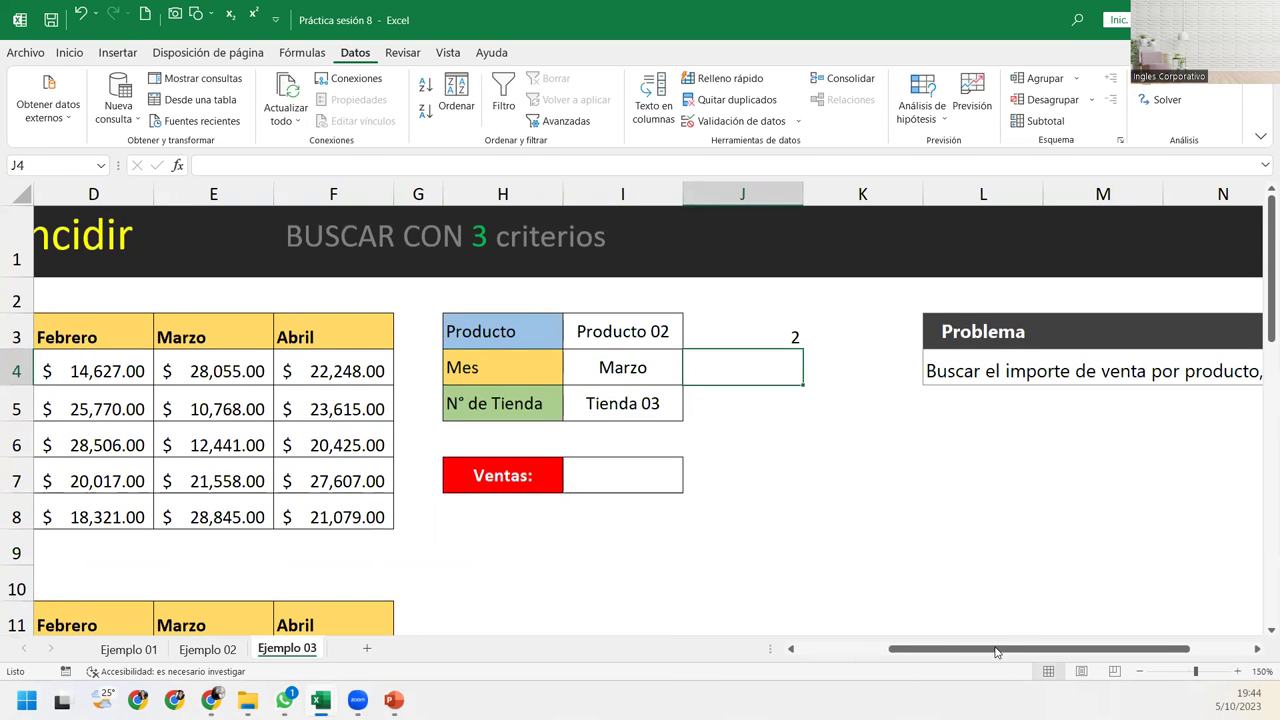
{"action": "scroll", "coordinate": [990, 630], "scroll_direction": "left", "scroll_amount": 2}
{"action": "scroll", "coordinate": [960, 620], "scroll_direction": "left", "scroll_amount": 1}
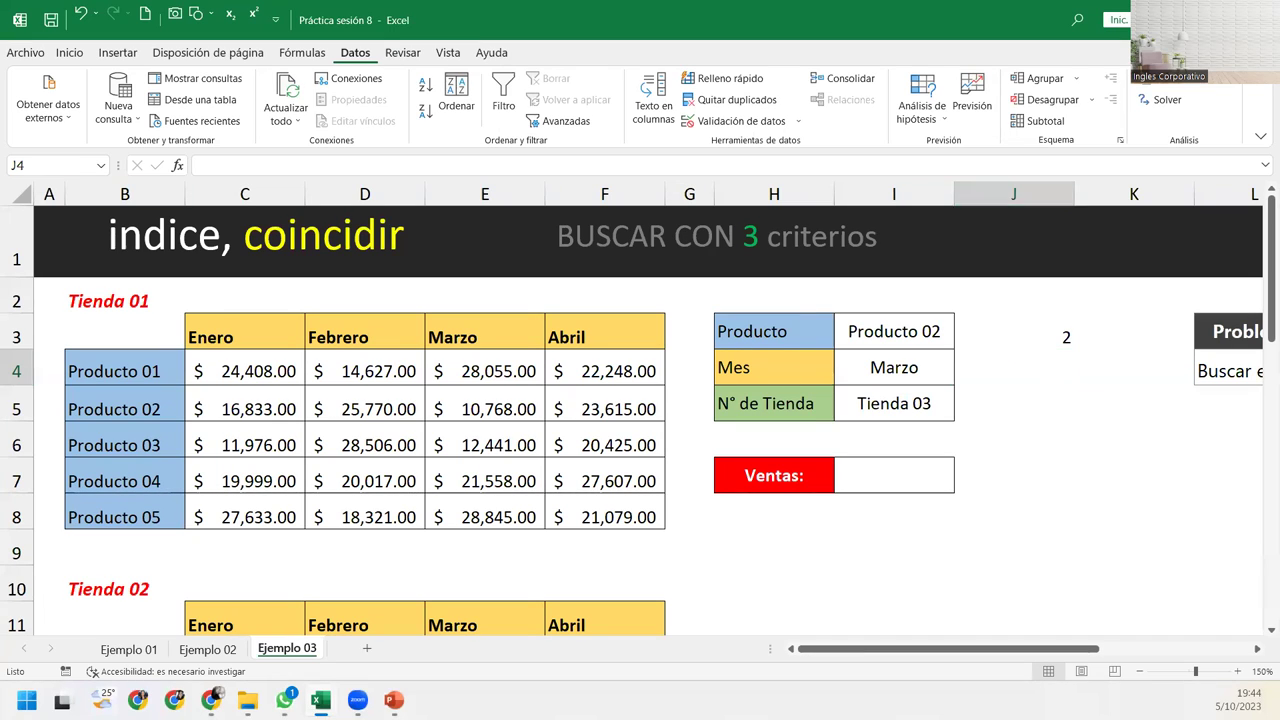
{"action": "left_click", "coordinate": [1037, 362]}
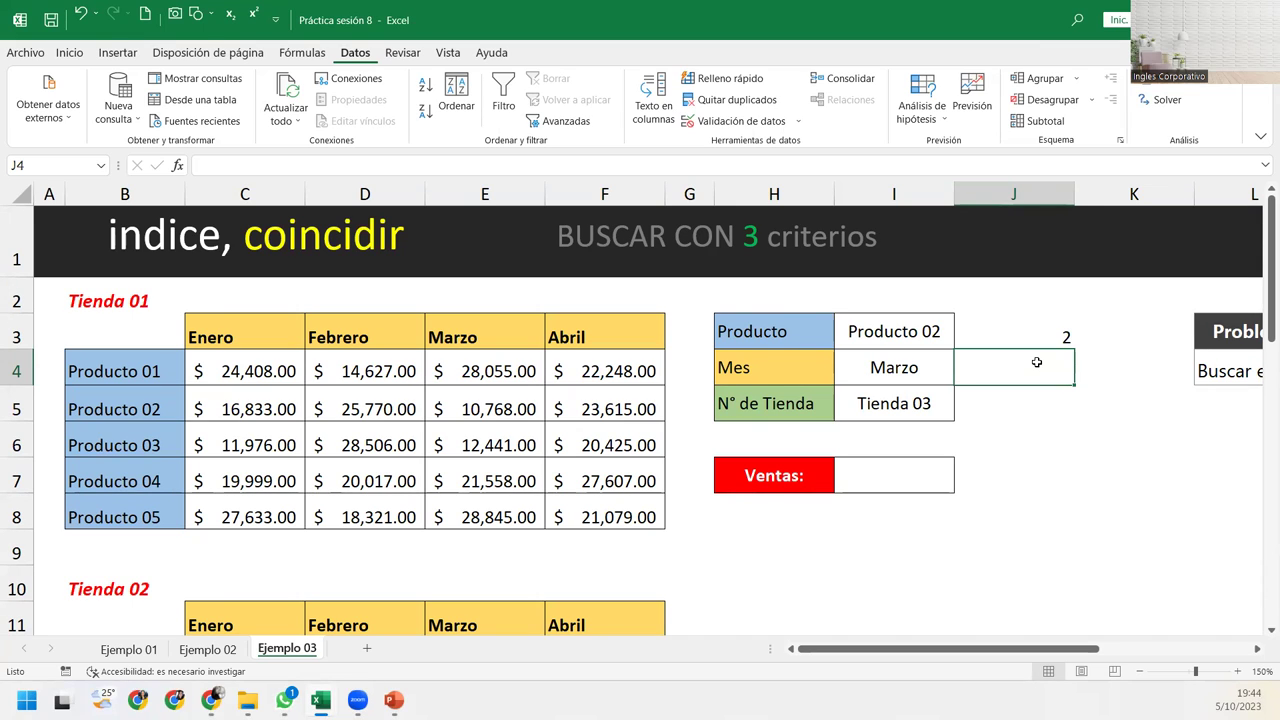
{"action": "type", "text": "="}
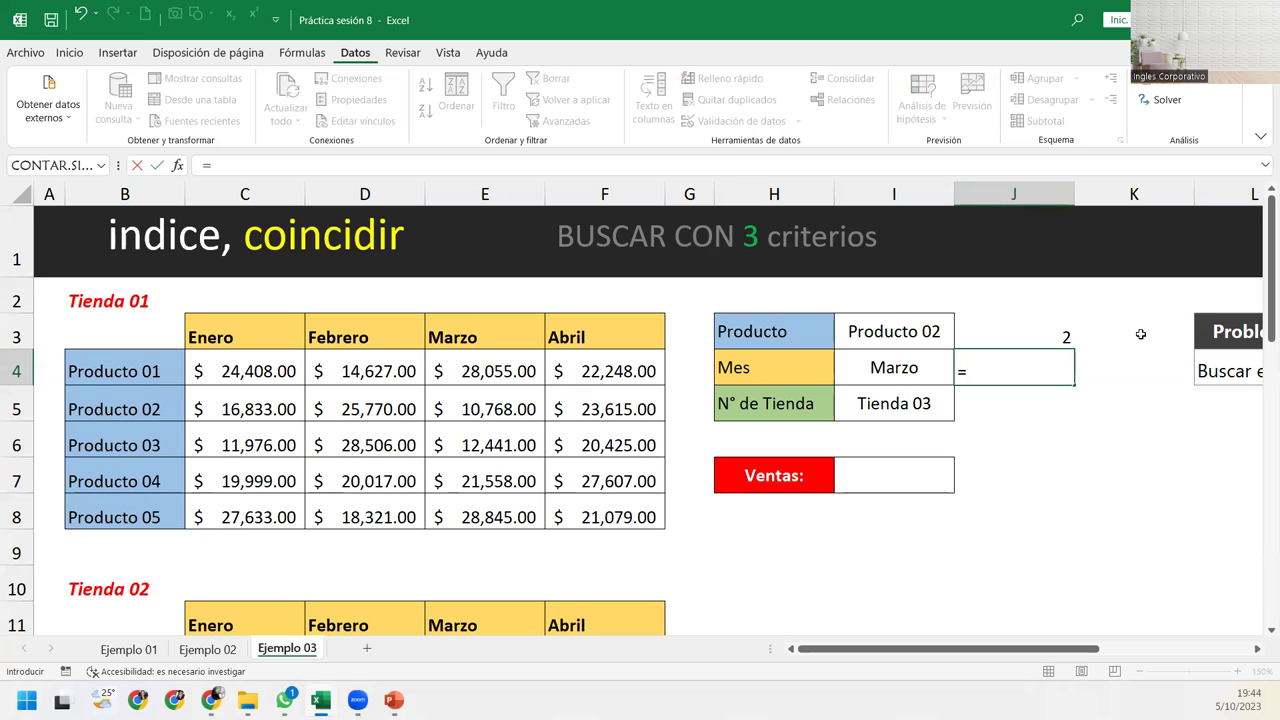
Enter =COINCIDIR(I4;Meses;0) in J4 so it returns 3, Marzo's month position
{"action": "type", "text": "coi"}
{"action": "key", "text": "Tab"}
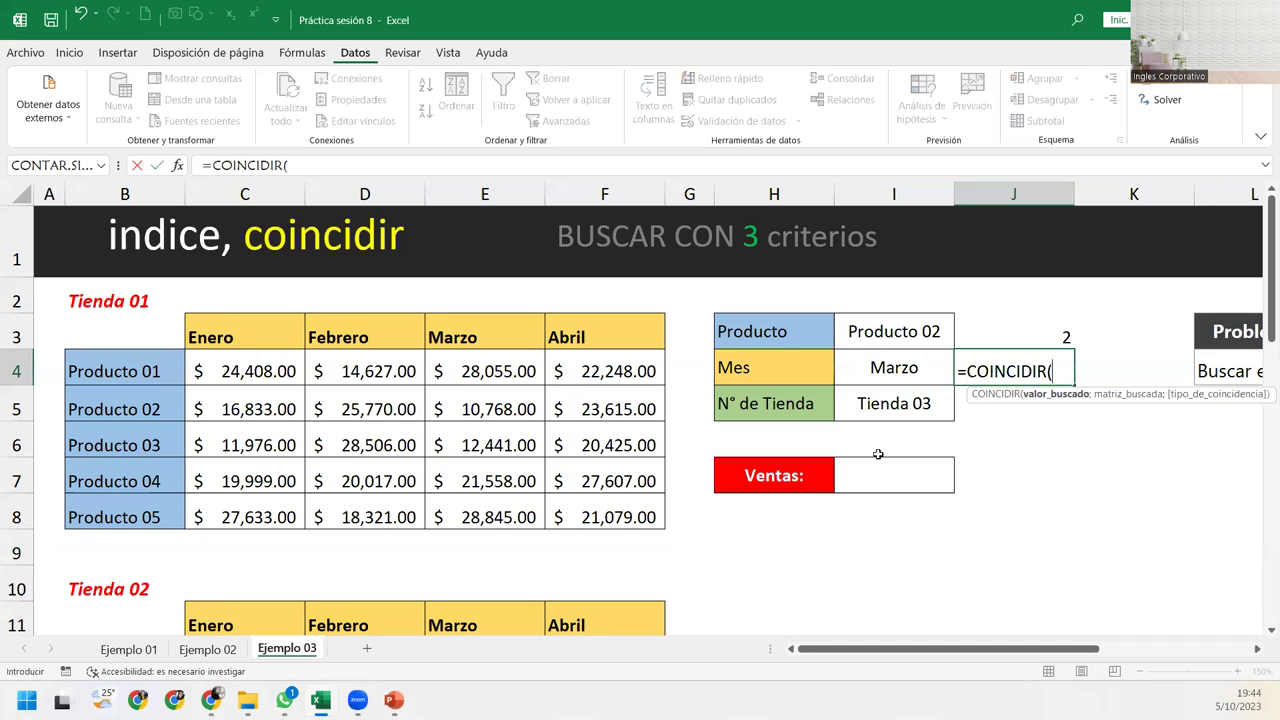
{"action": "left_click", "coordinate": [866, 367]}
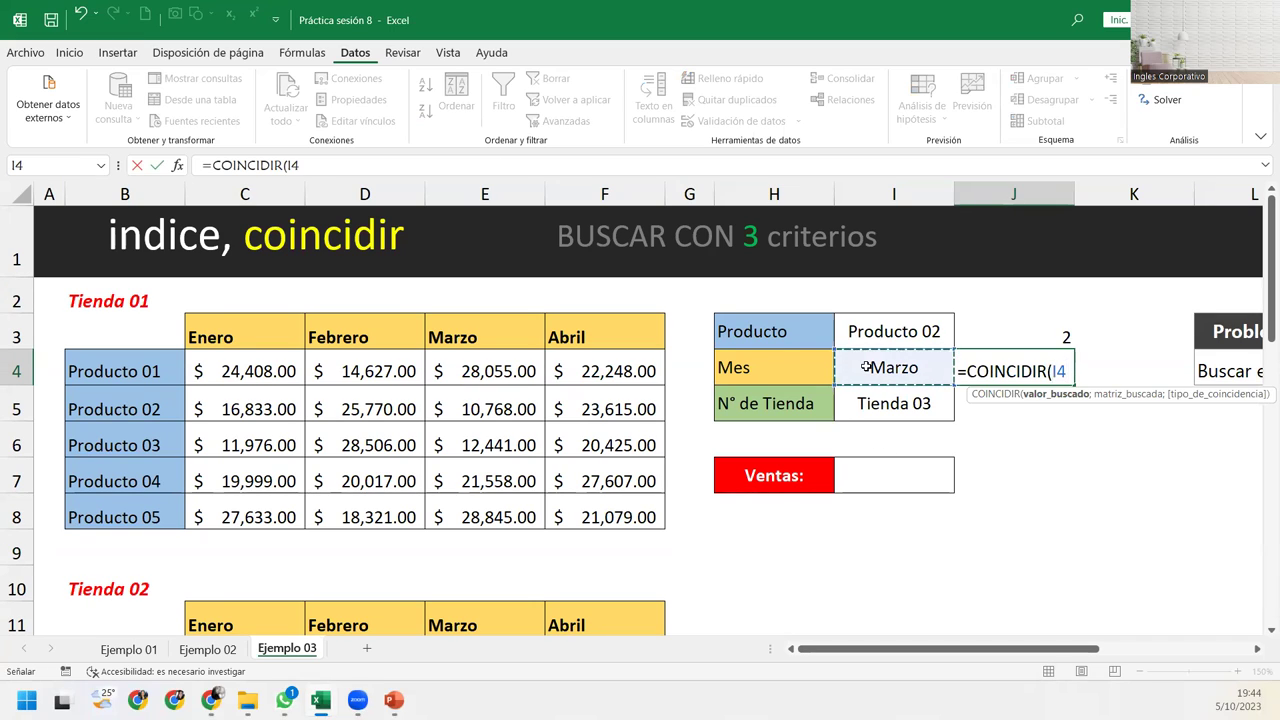
{"action": "type", "text": ";"}
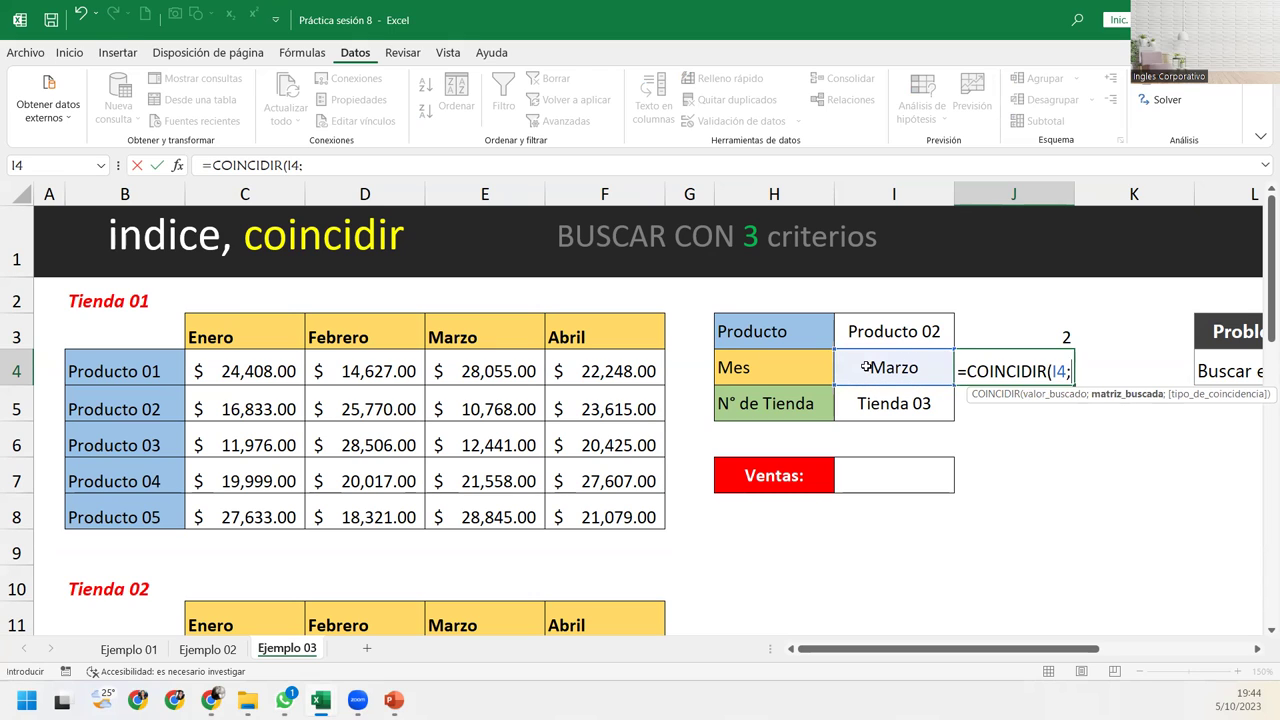
{"action": "type", "text": "meses"}
{"action": "key", "text": "Tab"}
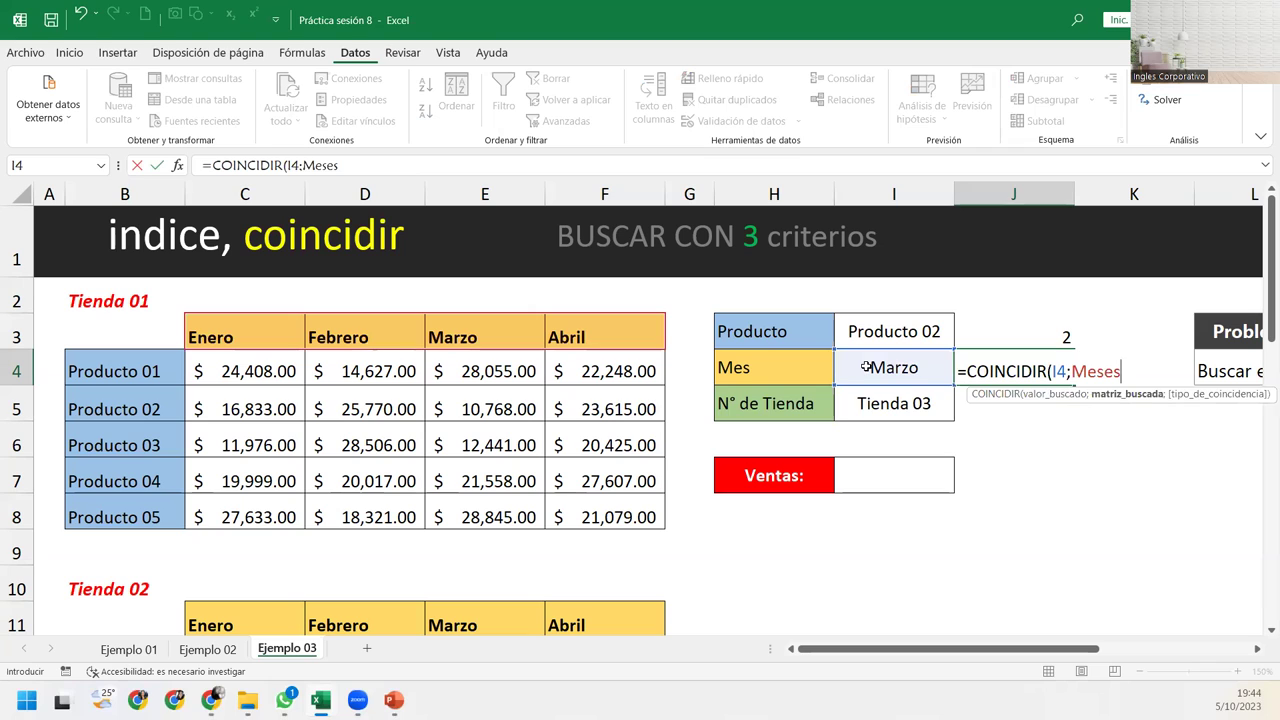
{"action": "type", "text": ";0)"}
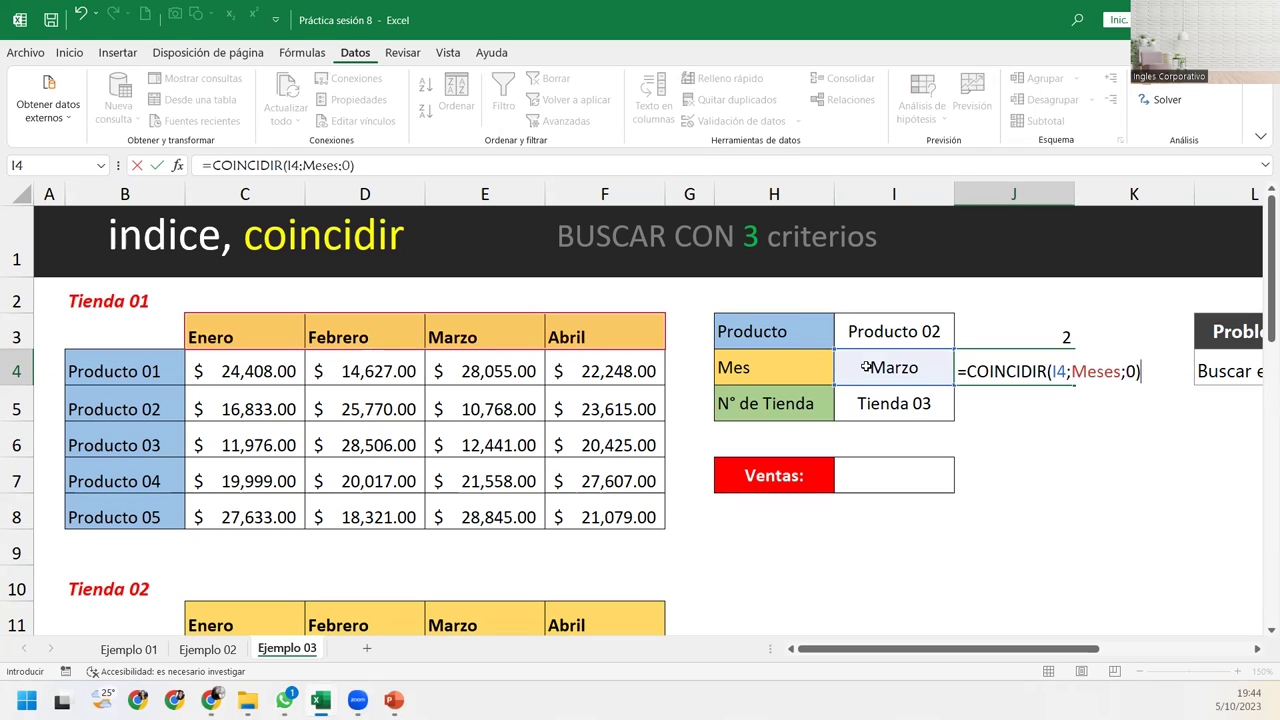
{"action": "key", "text": "Return"}
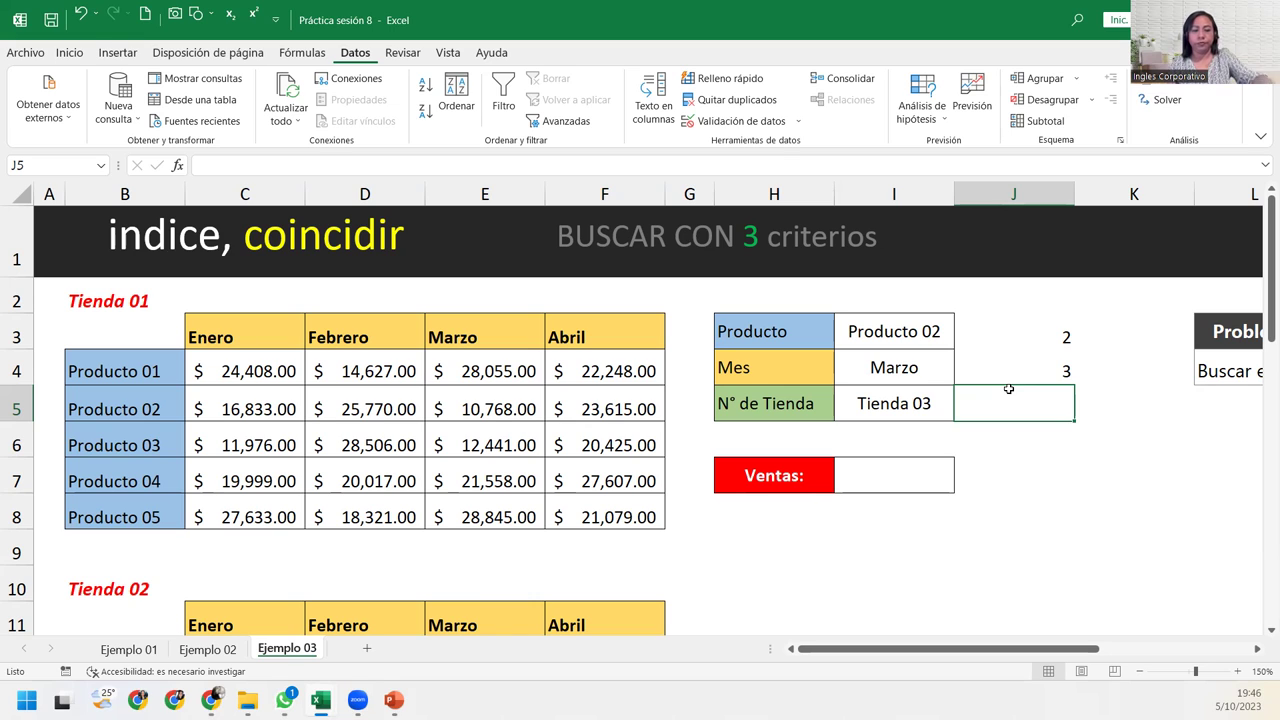
In J5, begin =SI(I5=B2;1; so a Tienda 01 store returns 1
{"action": "type", "text": "0"}
{"action": "key", "text": "BackSpace"}
{"action": "type", "text": "="}
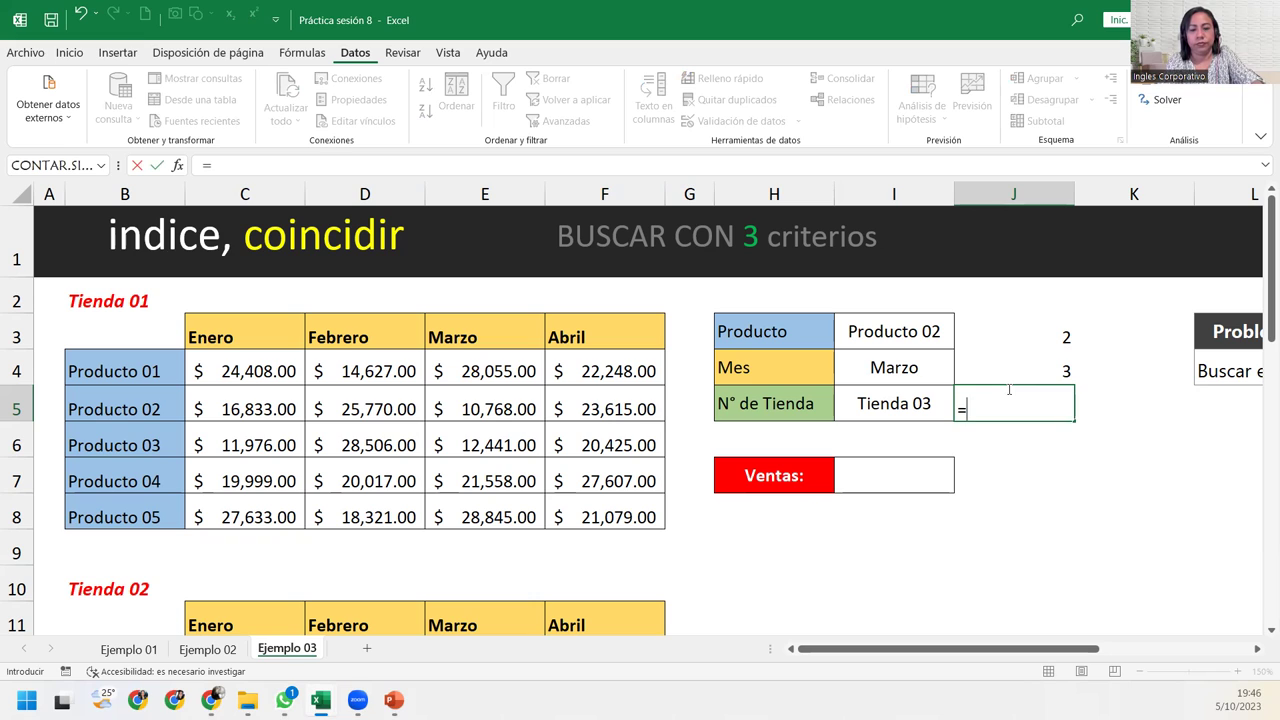
{"action": "type", "text": "si"}
{"action": "key", "text": "Tab"}
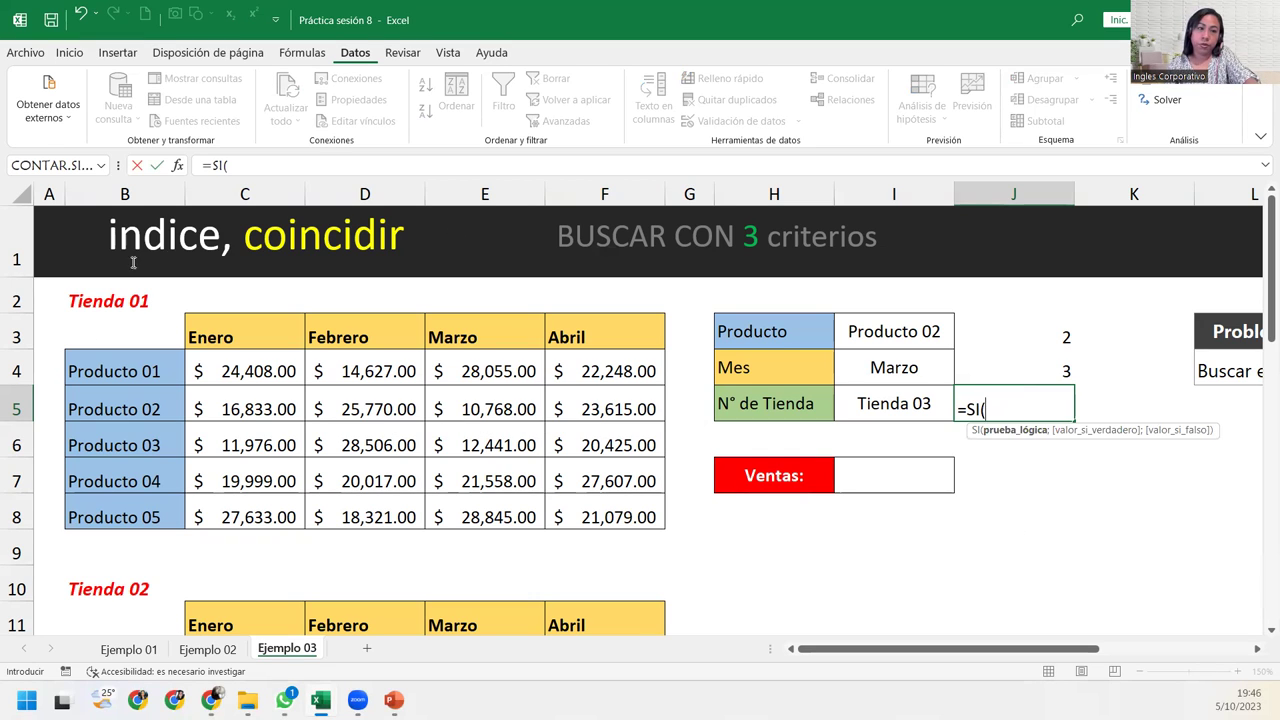
{"action": "left_click", "coordinate": [870, 404]}
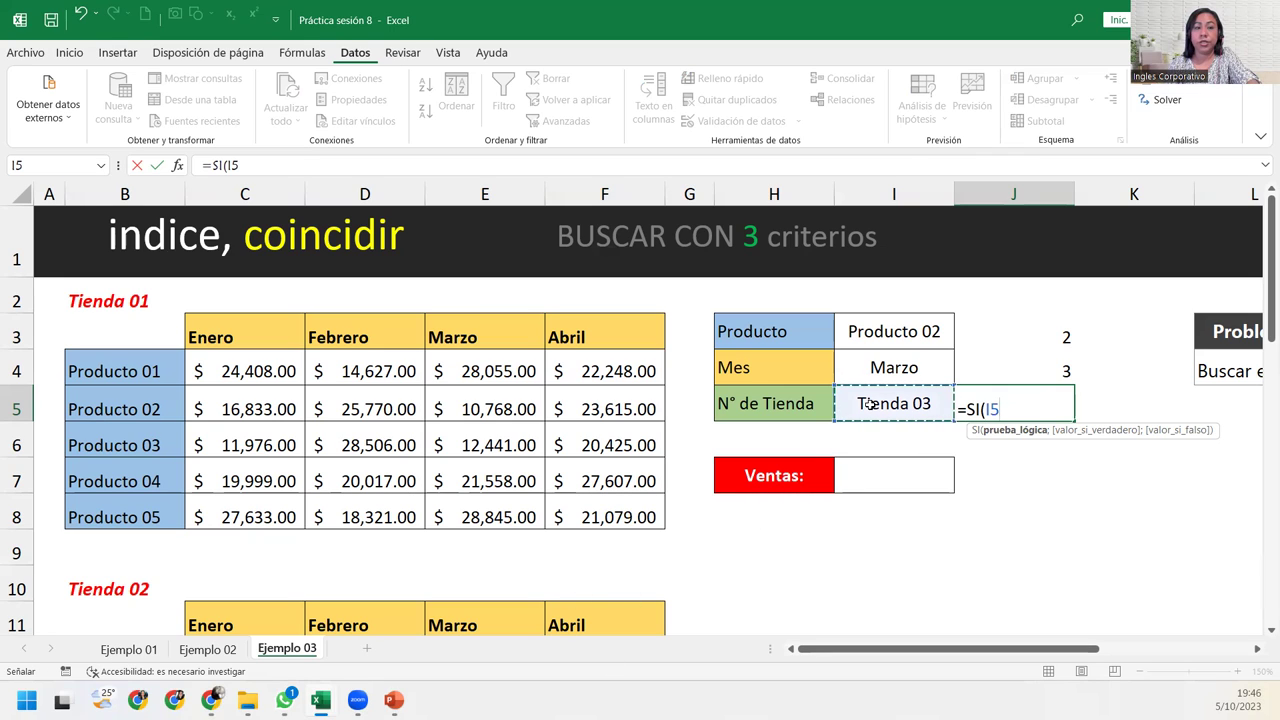
{"action": "type", "text": "="}
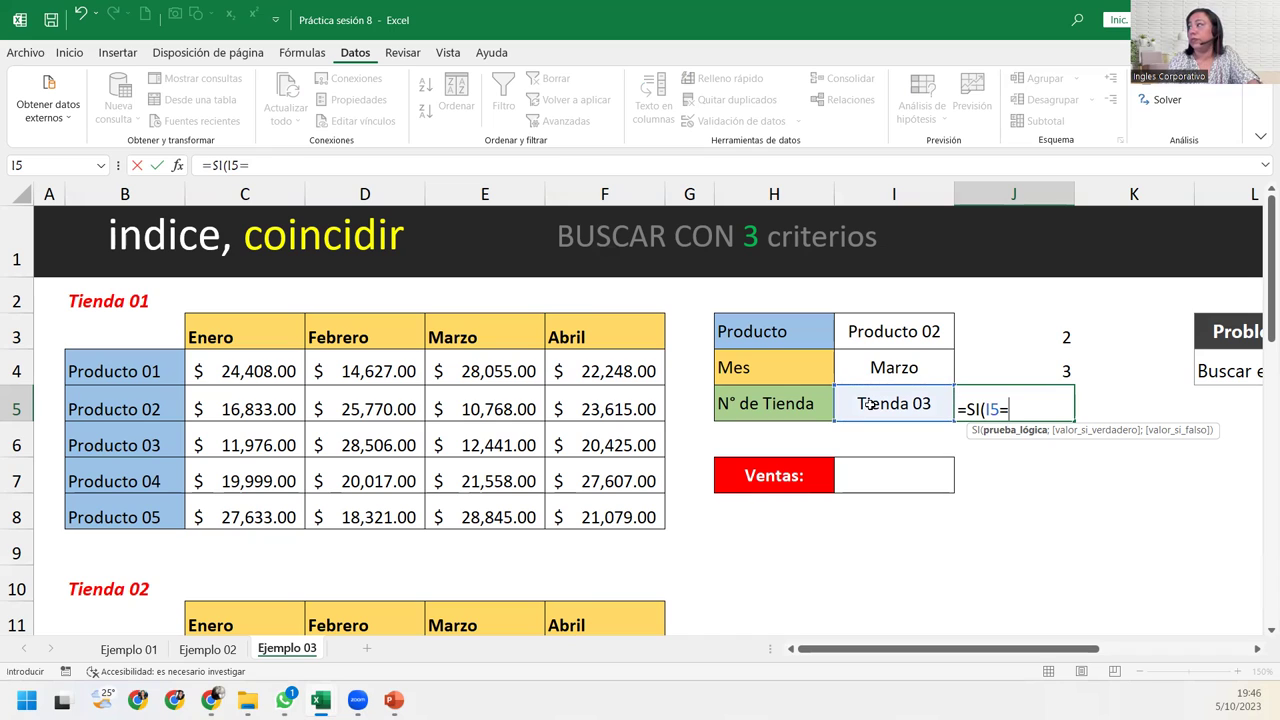
{"action": "left_click", "coordinate": [58, 290]}
{"action": "left_click", "coordinate": [86, 300]}
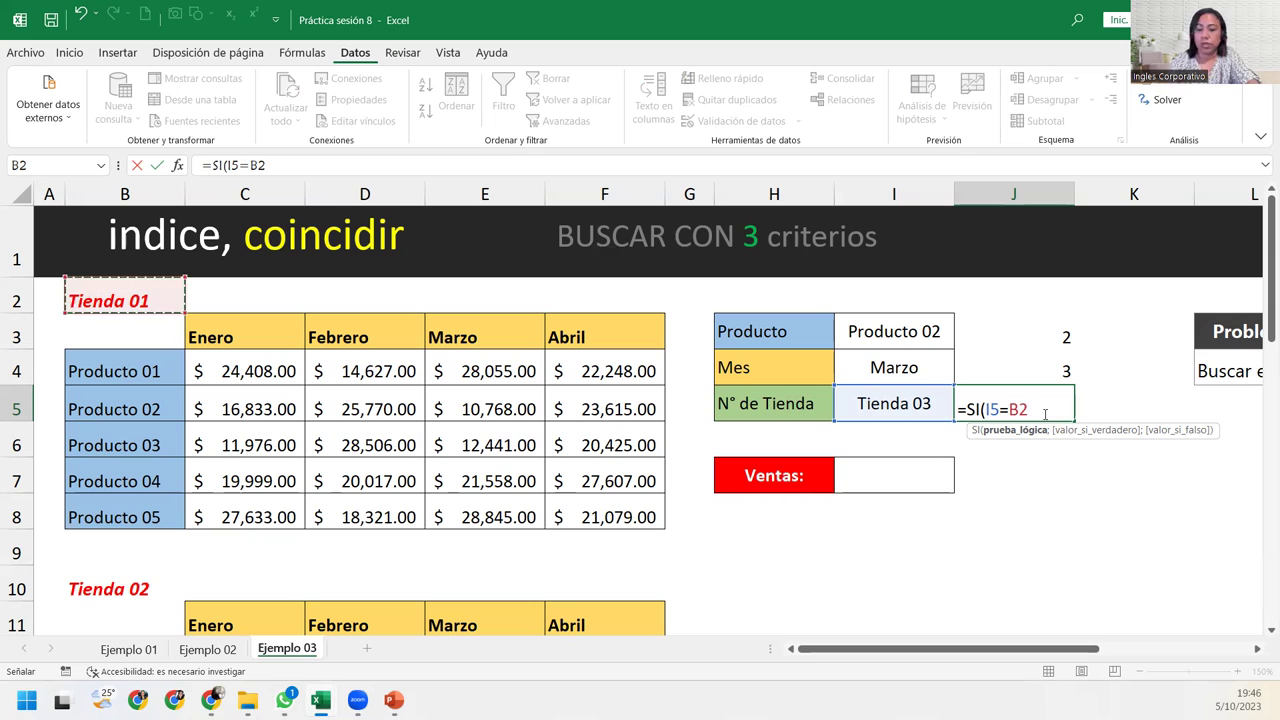
{"action": "type", "text": ";"}
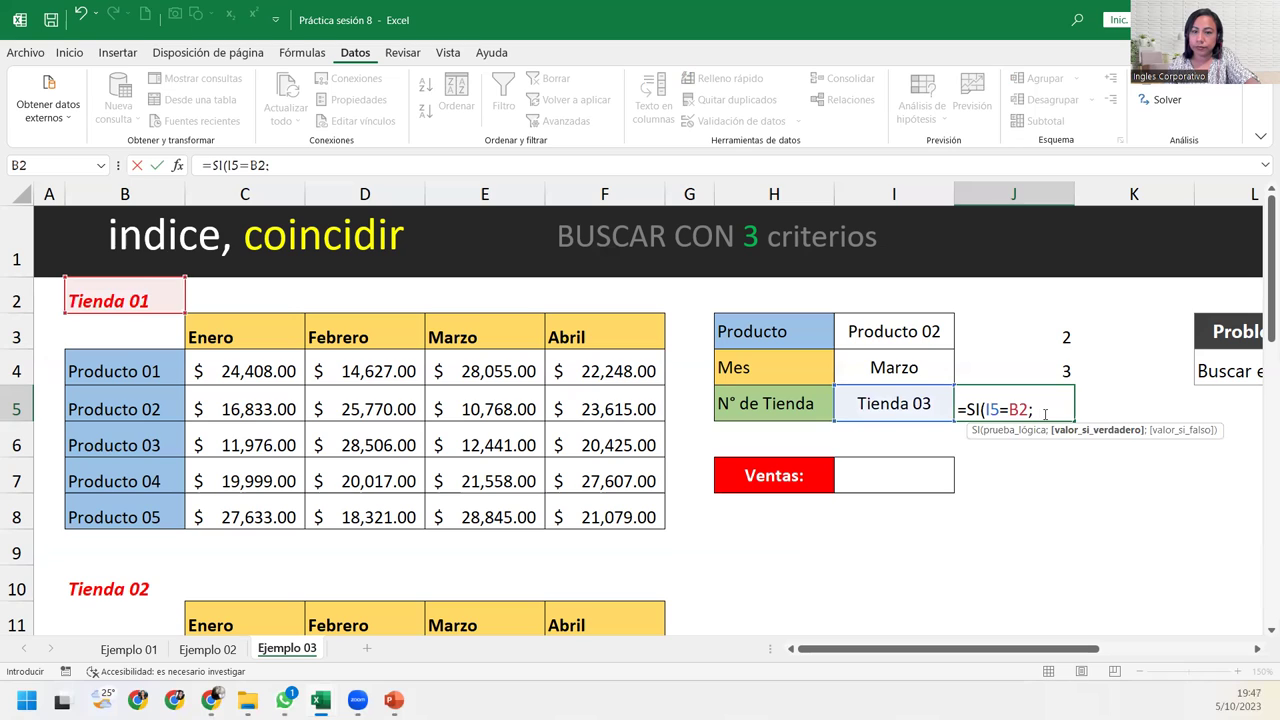
{"action": "type", "text": "1"}
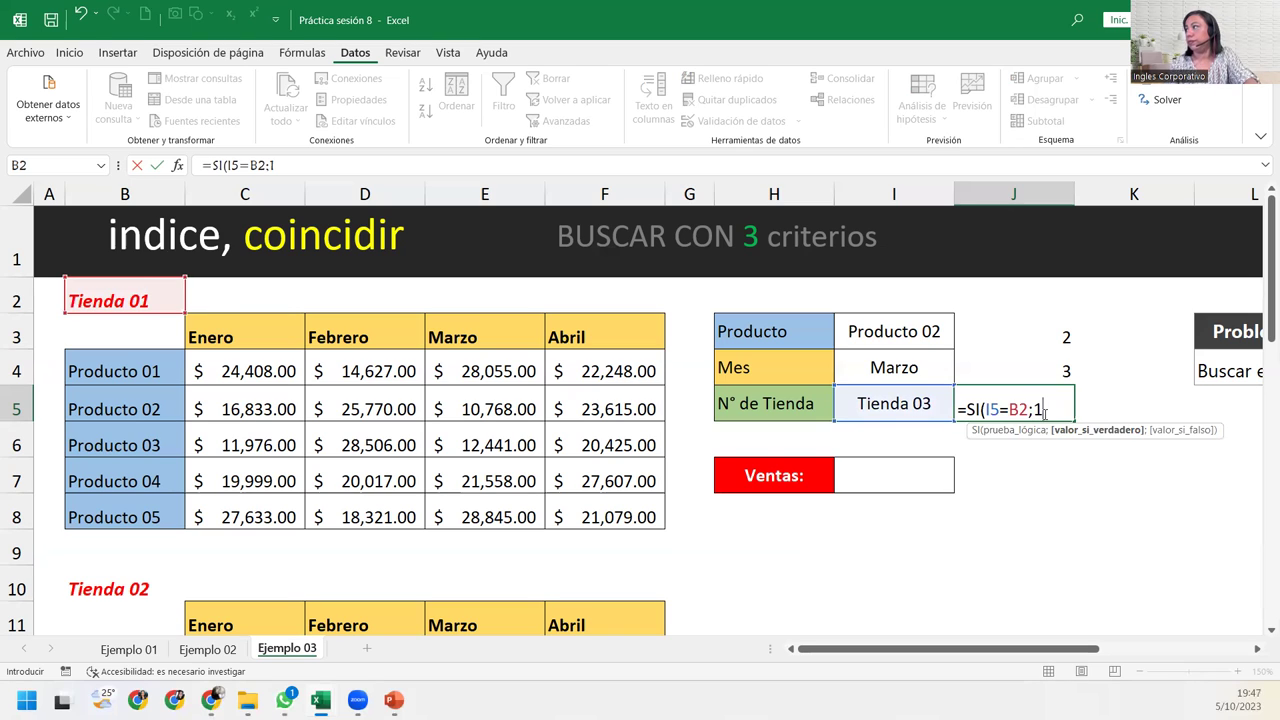
{"action": "type", "text": ";"}
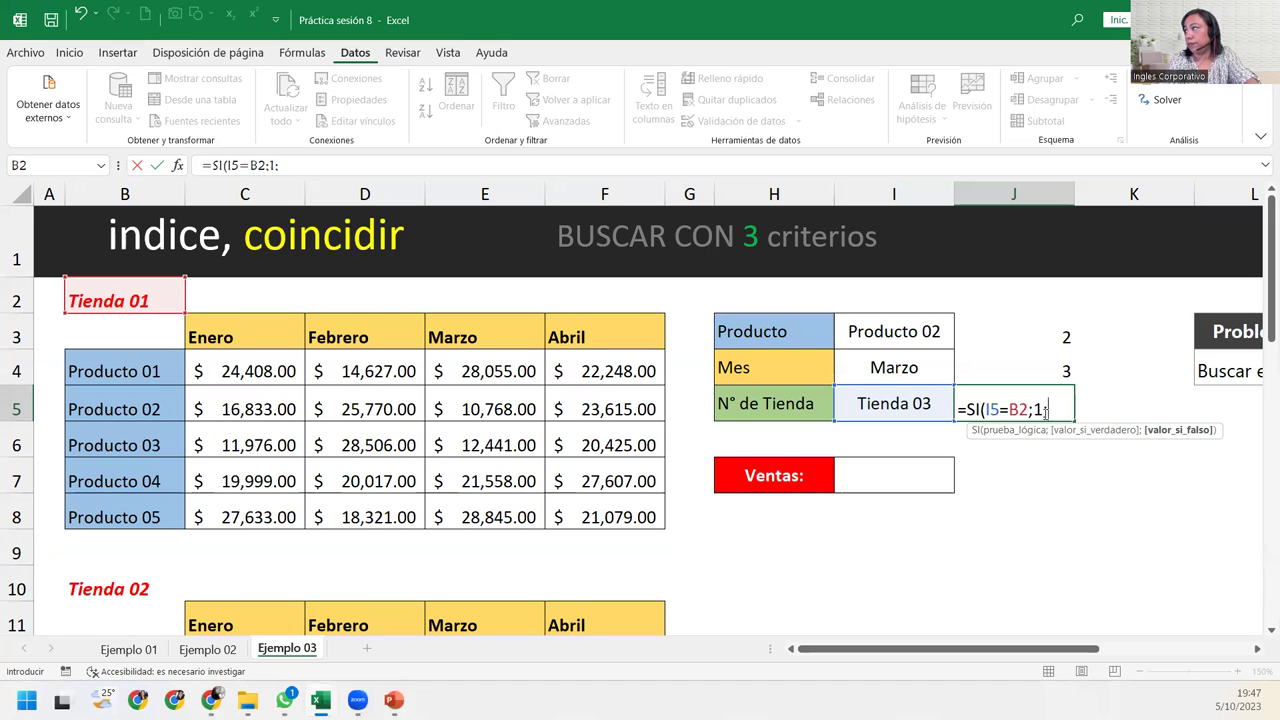
Nest a second SI returning 2 when I5 equals Tienda 02 in B10, starting a third SI
{"action": "type", "text": "si"}
{"action": "key", "text": "Tab"}
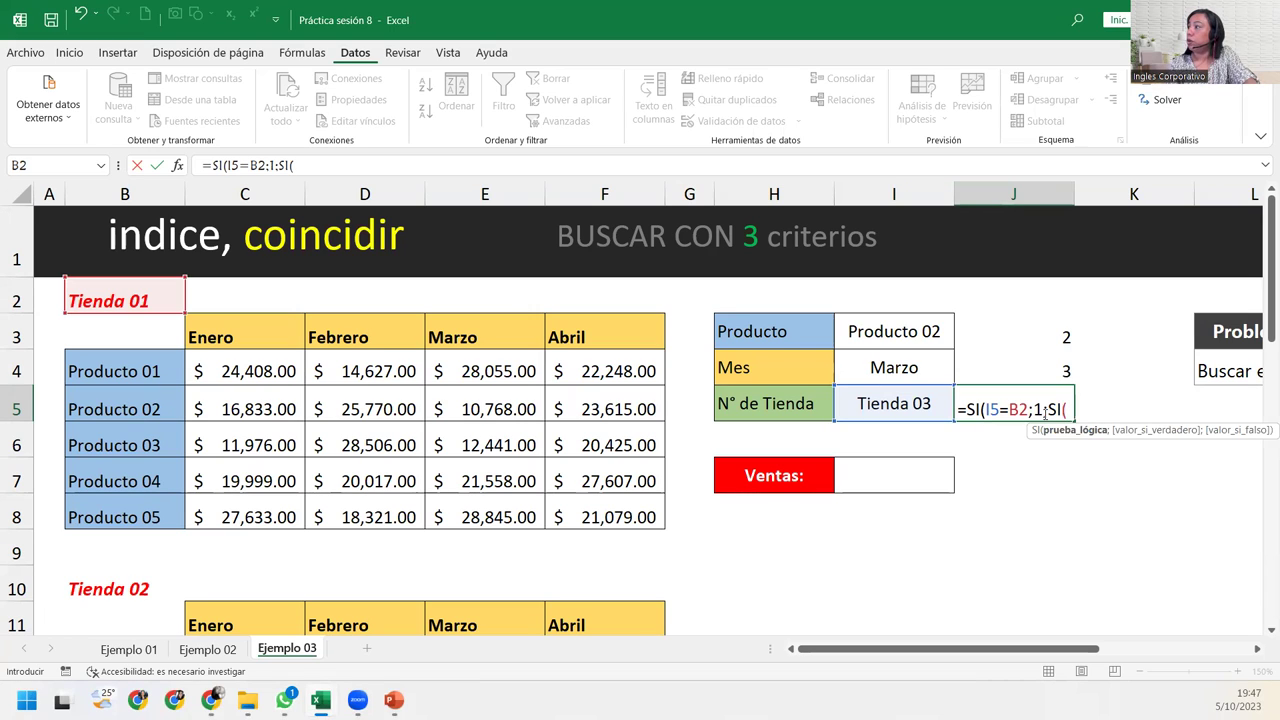
{"action": "left_click", "coordinate": [900, 400]}
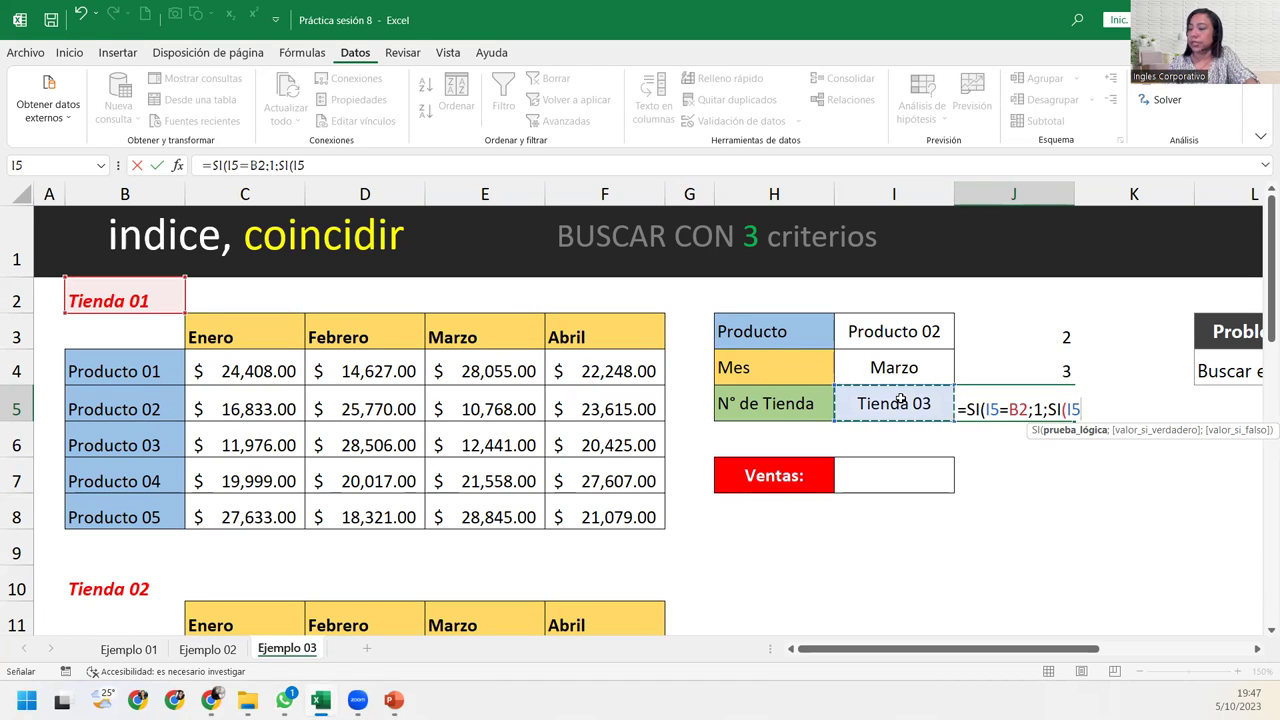
{"action": "type", "text": "="}
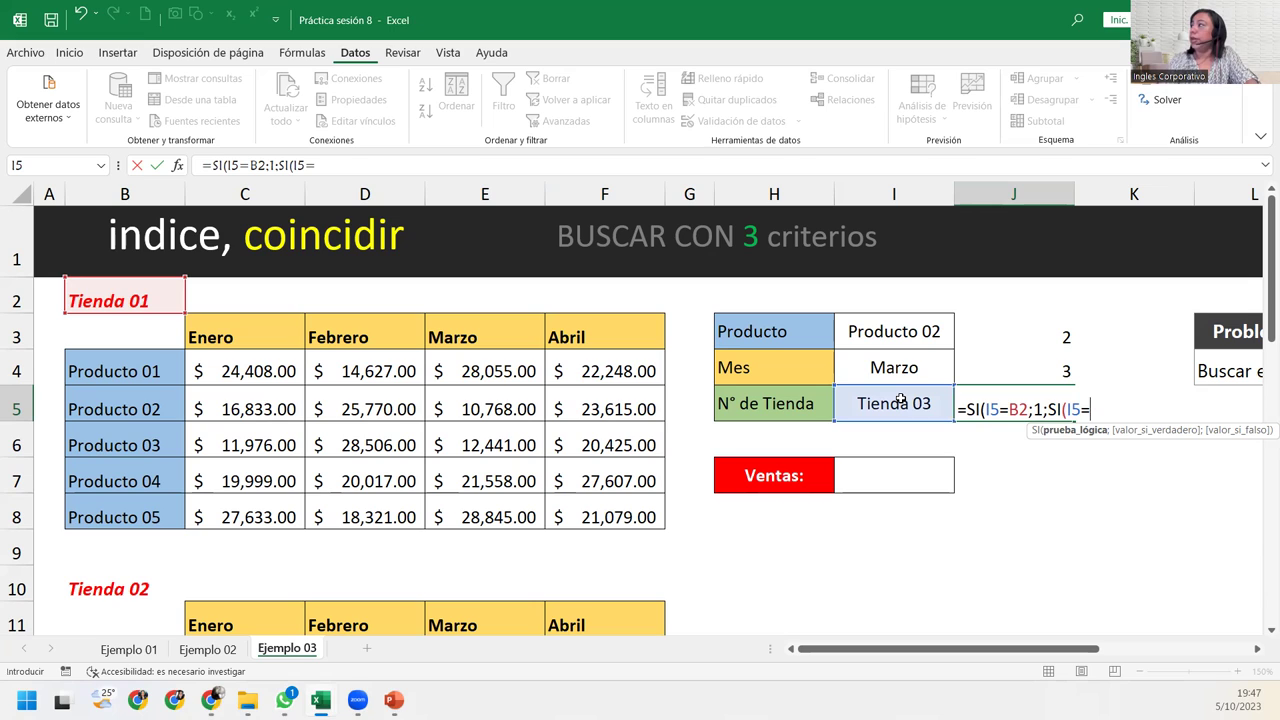
{"action": "left_click", "coordinate": [104, 566]}
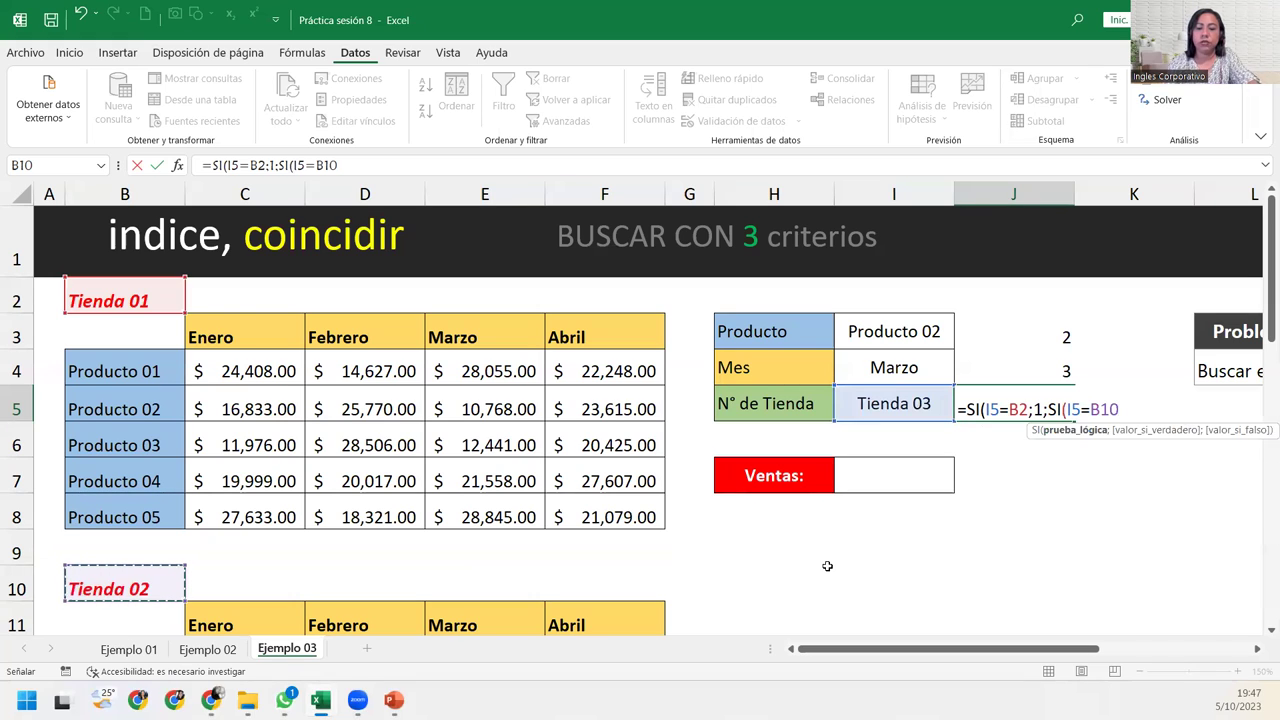
{"action": "type", "text": ";2"}
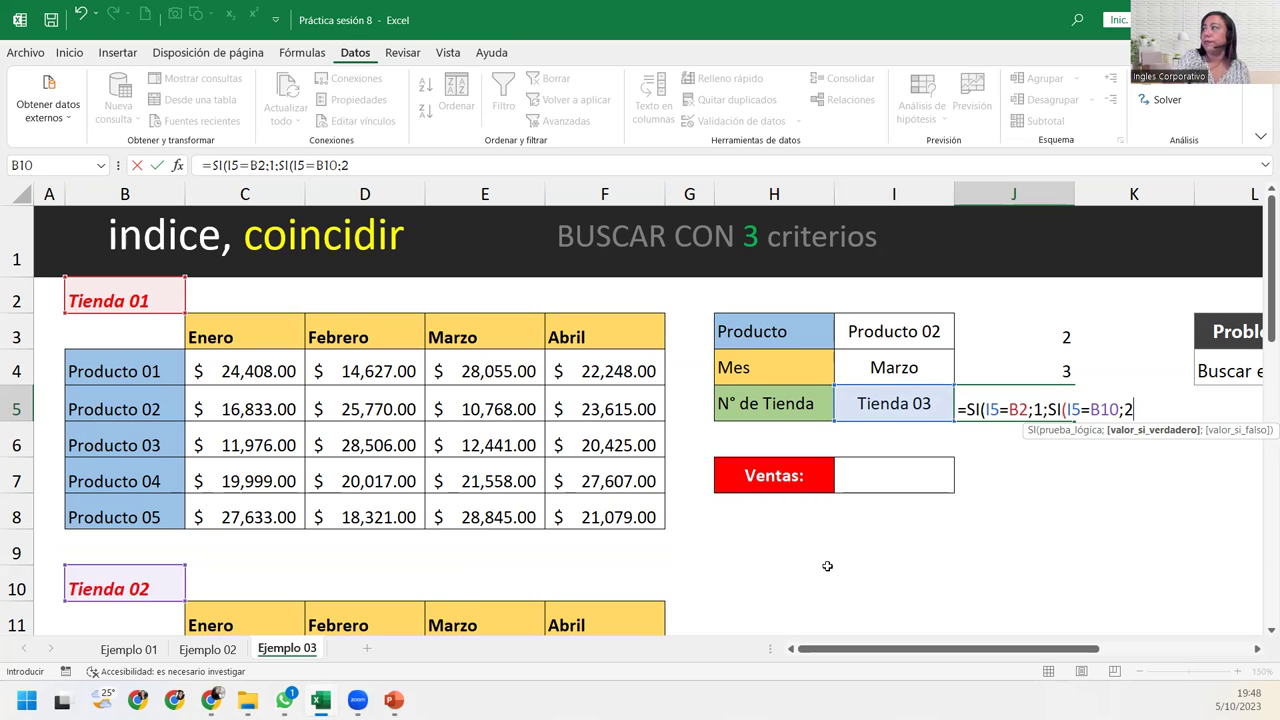
{"action": "type", "text": ";"}
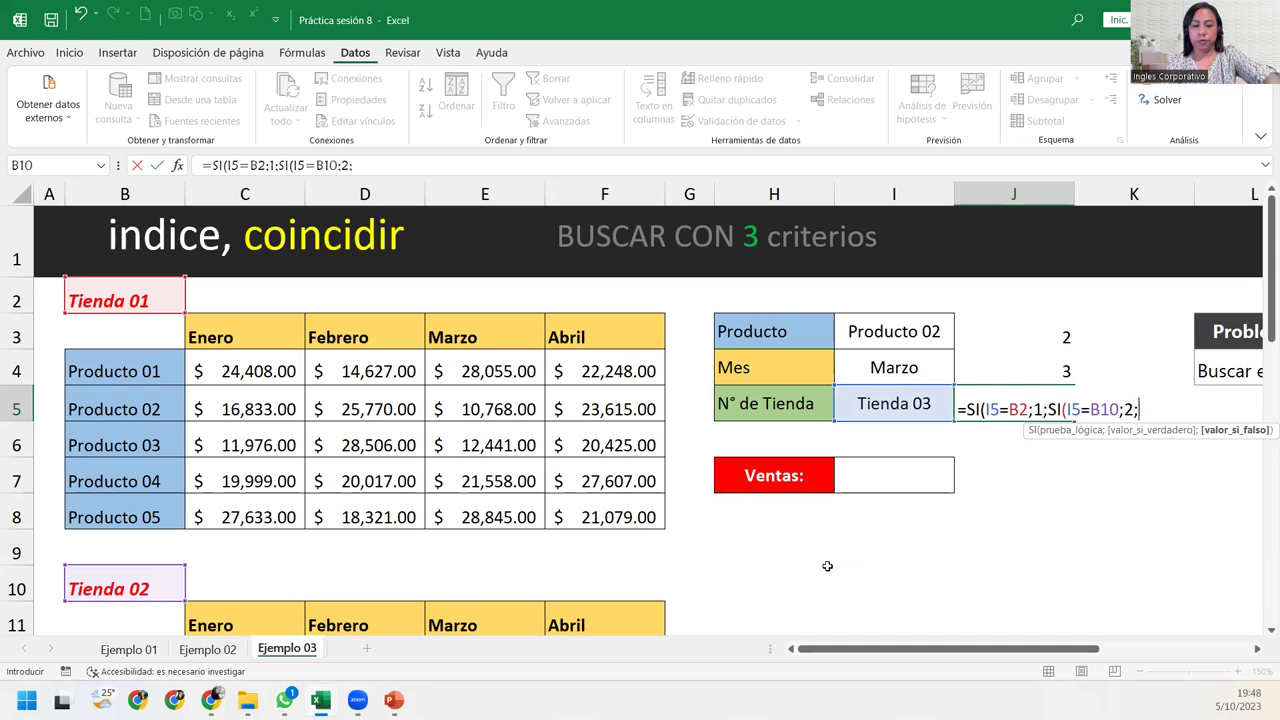
{"action": "type", "text": "si("}
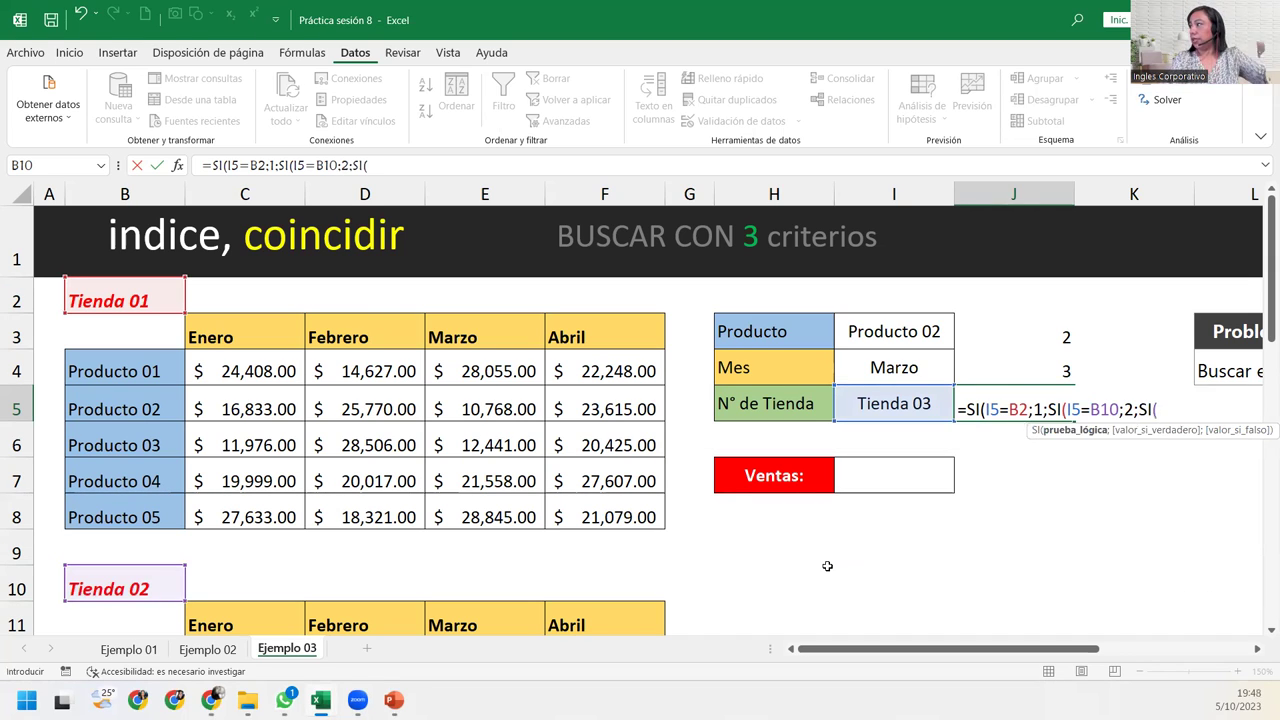
Finish J5 with SI(I5=B18;3;4))) so Tienda 03 returns 3 and any other store 4
{"action": "left_click", "coordinate": [868, 408]}
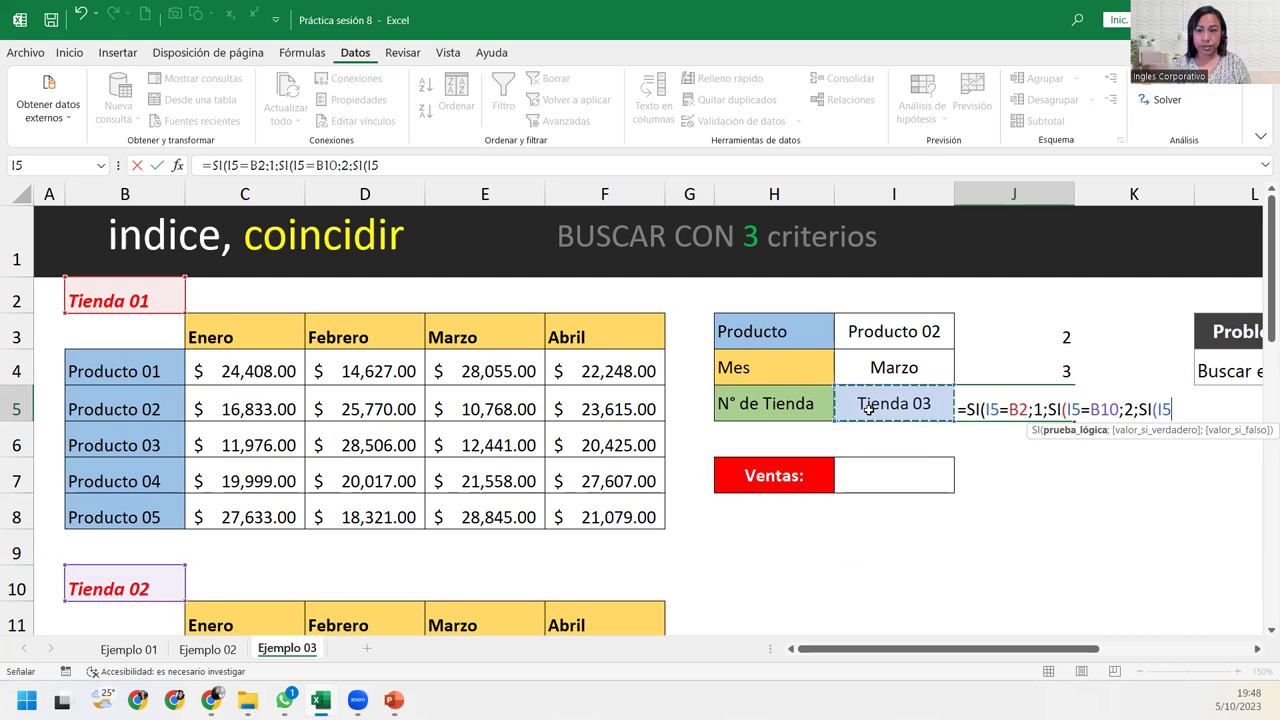
{"action": "type", "text": "="}
{"action": "scroll", "coordinate": [250, 530], "scroll_direction": "down", "scroll_amount": 4}
{"action": "left_click", "coordinate": [146, 400]}
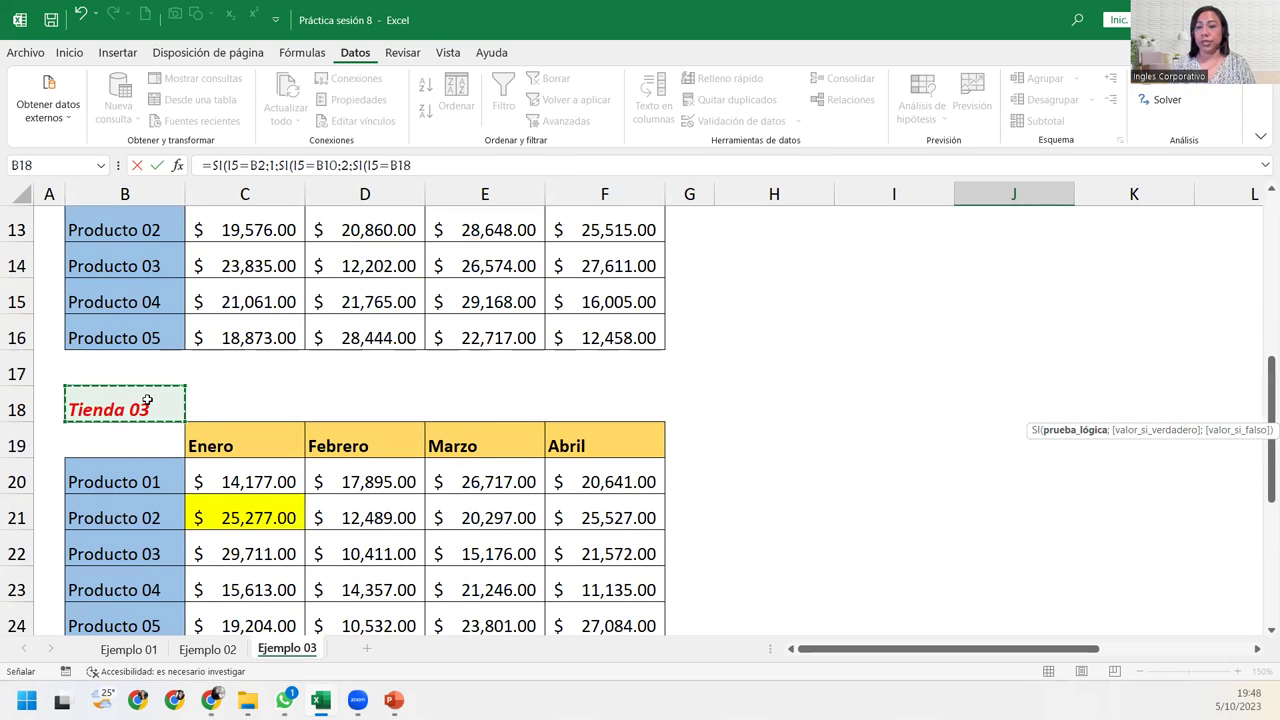
{"action": "scroll", "coordinate": [1206, 332], "scroll_direction": "up", "scroll_amount": 3}
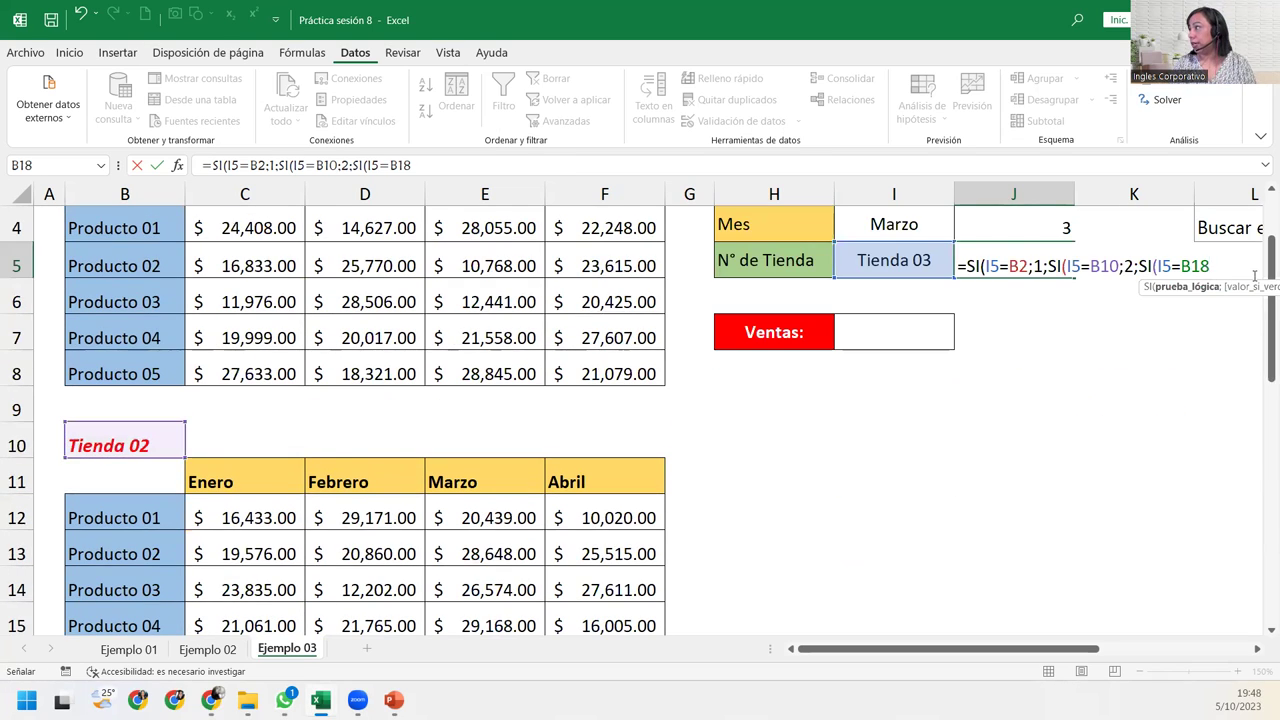
{"action": "scroll", "coordinate": [1190, 332], "scroll_direction": "up", "scroll_amount": 1}
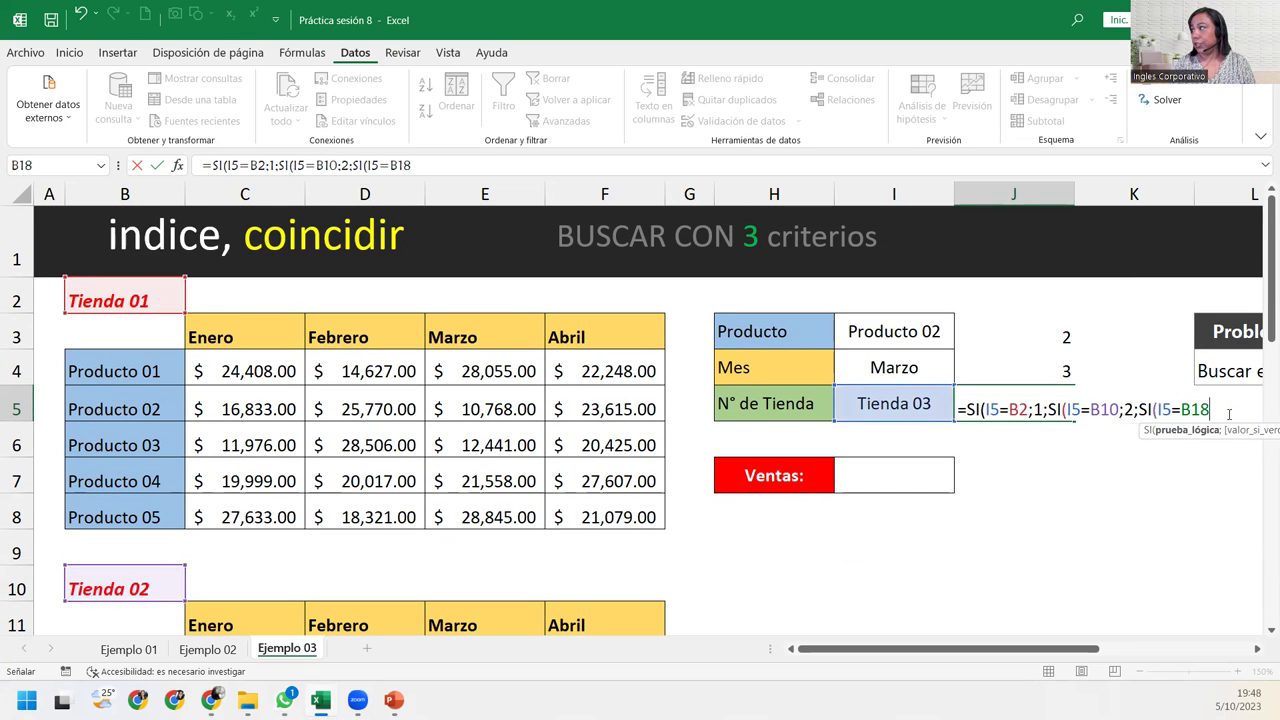
{"action": "type", "text": ";"}
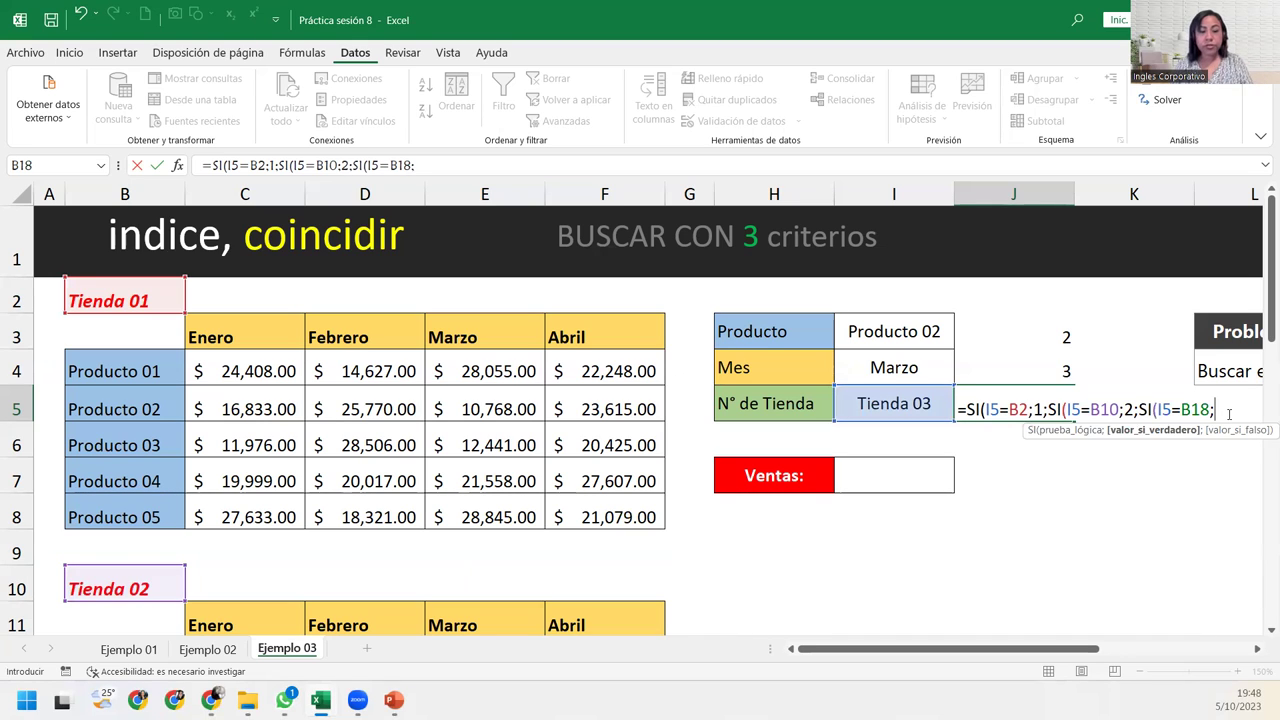
{"action": "type", "text": "3"}
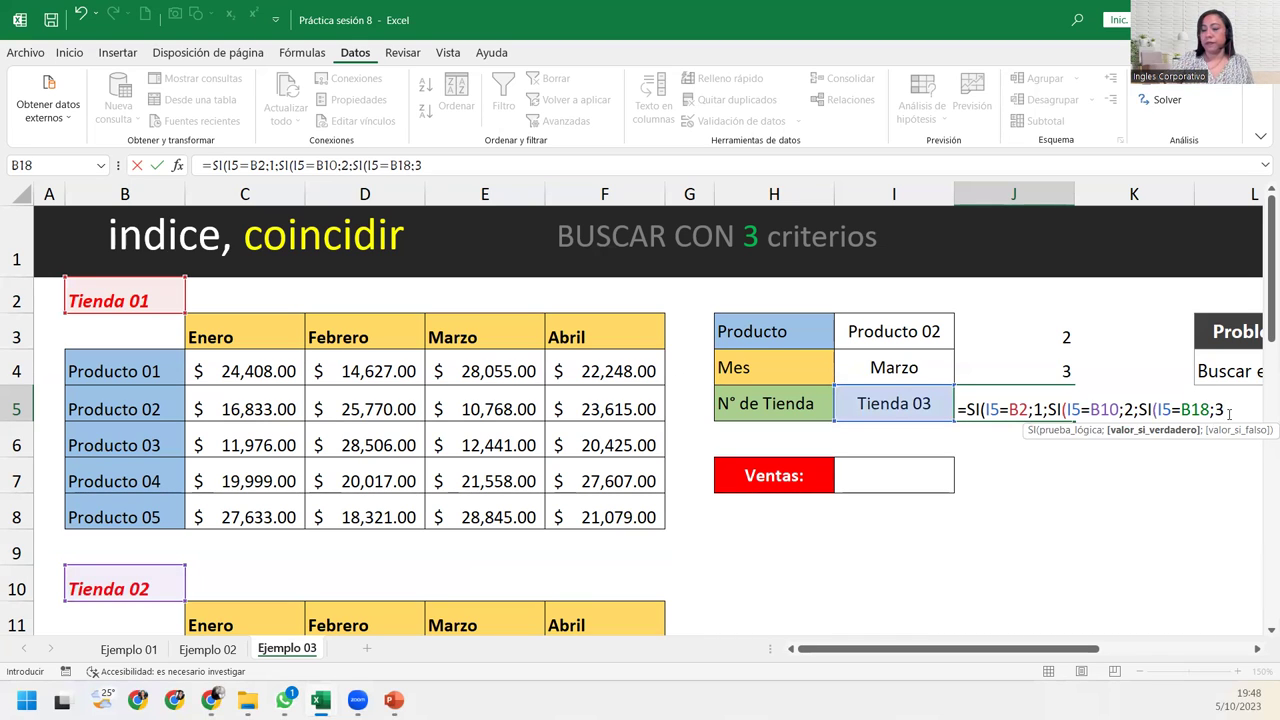
{"action": "type", "text": ";"}
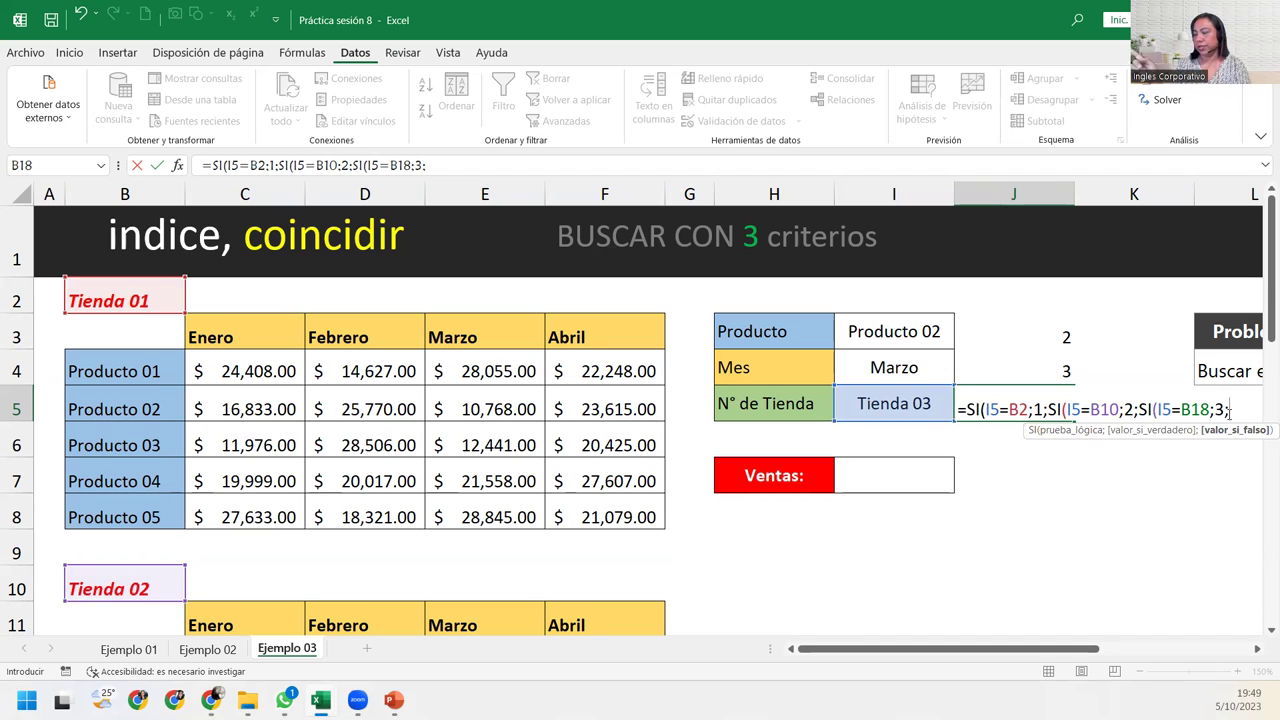
{"action": "type", "text": "4"}
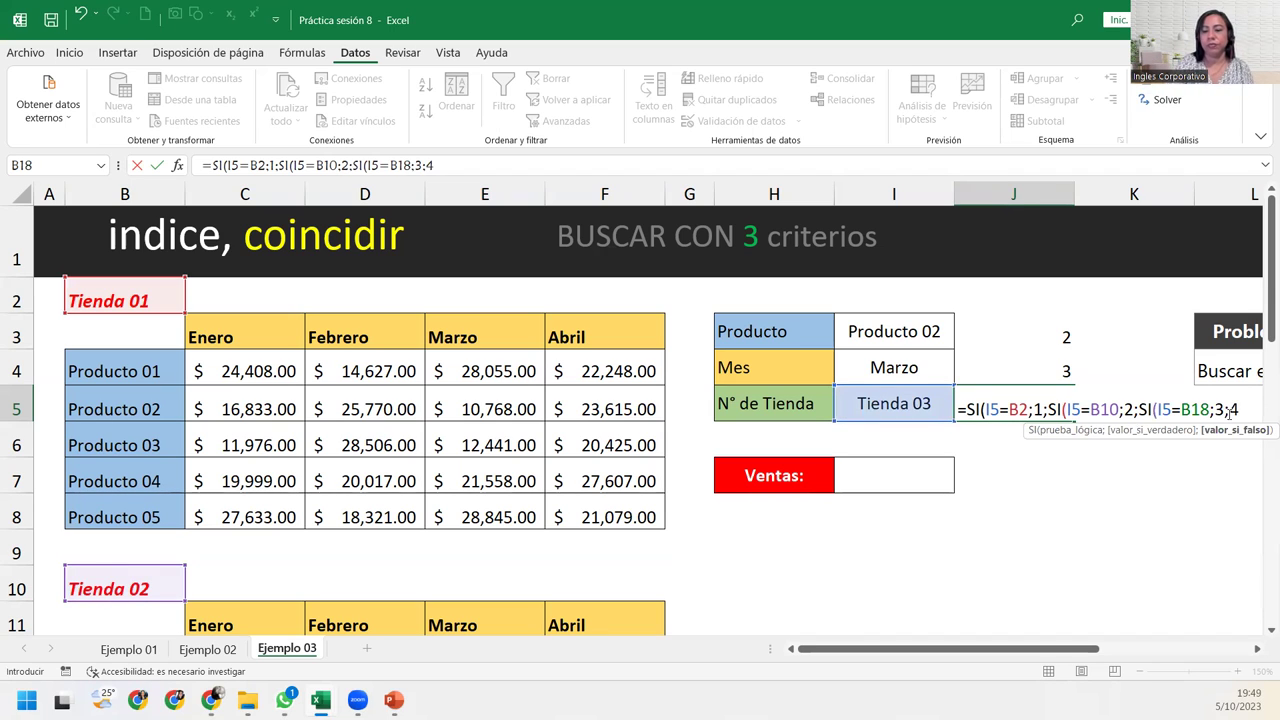
{"action": "type", "text": ")))"}
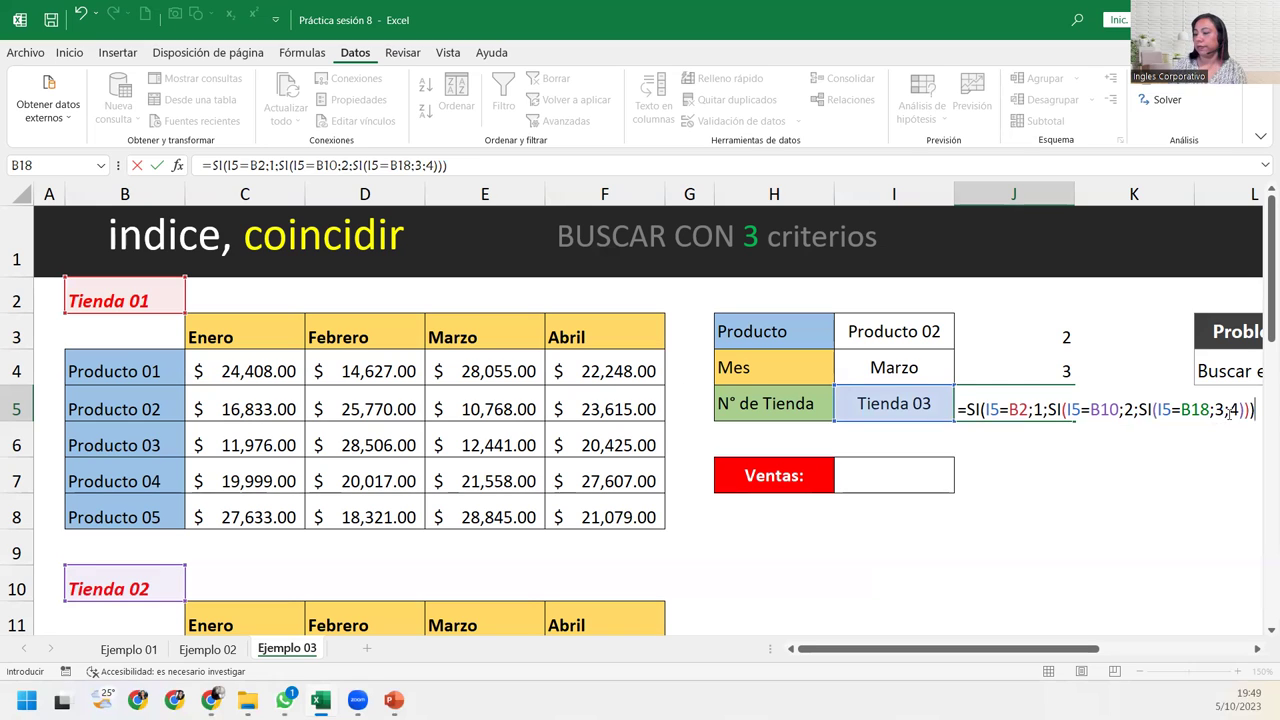
Commit the J5 formula so it shows 3, then select I7 and J2
{"action": "key", "text": "Return"}
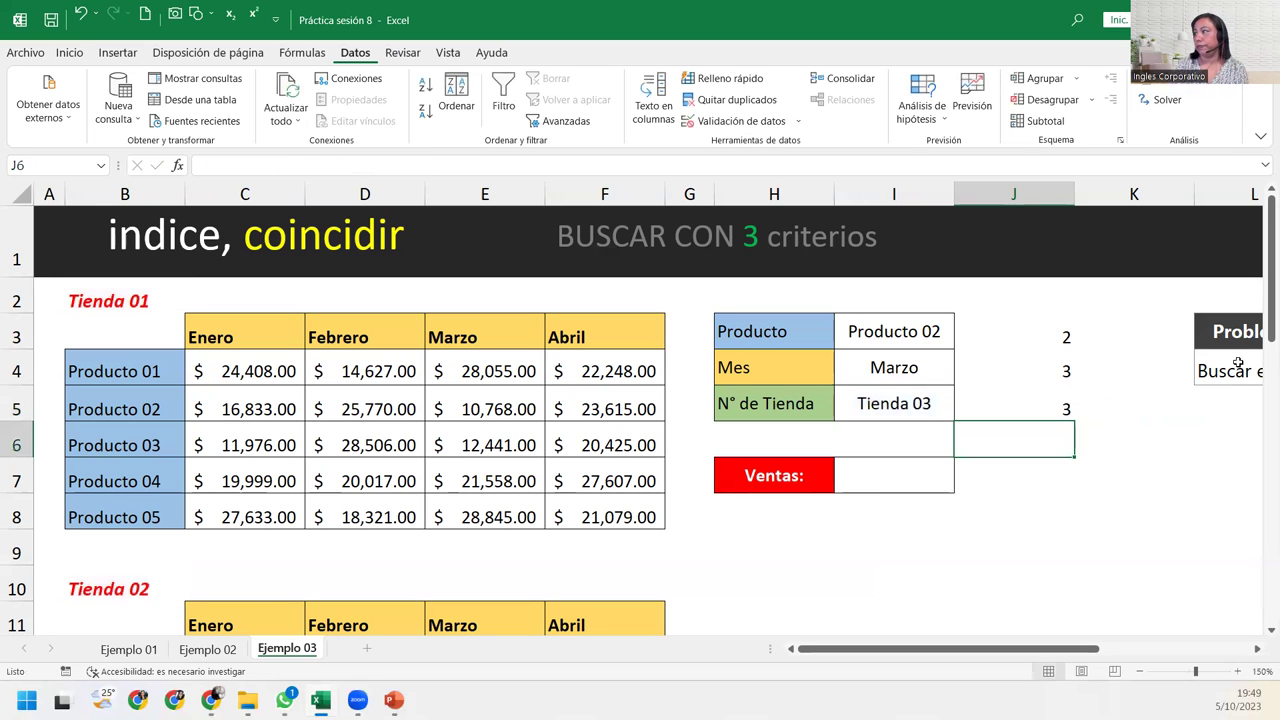
{"action": "left_click", "coordinate": [851, 479]}
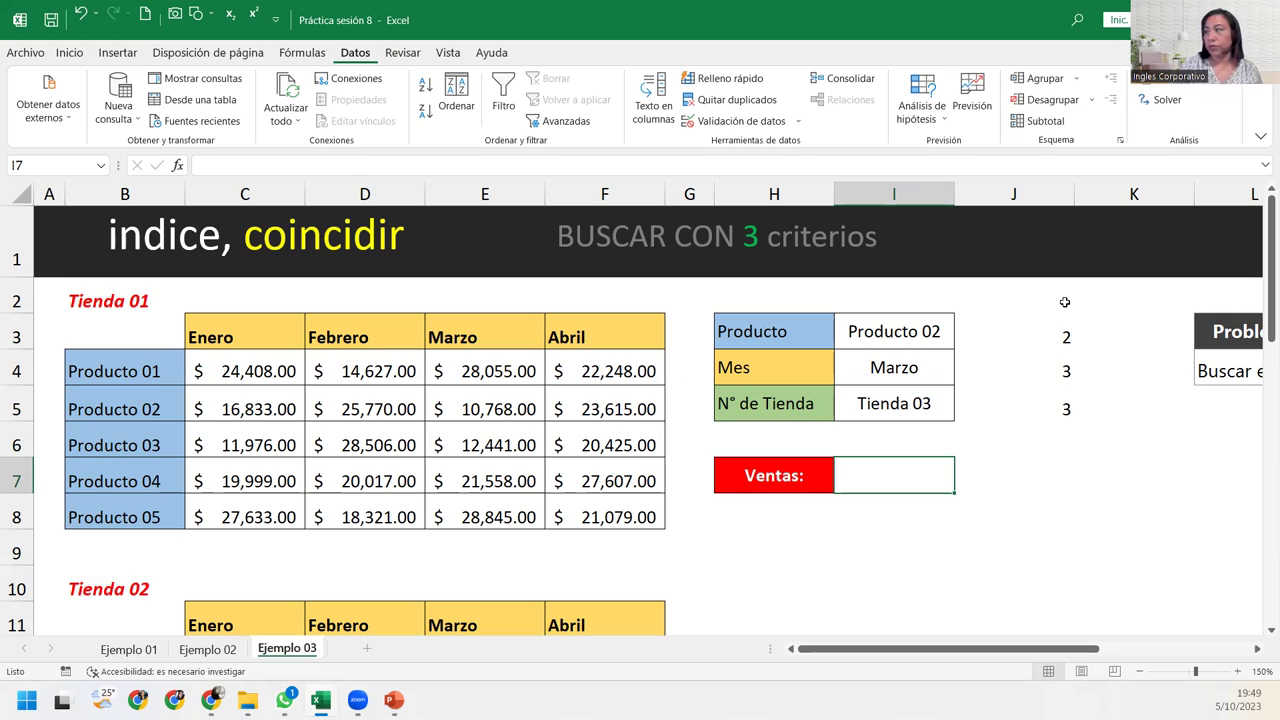
{"action": "left_click", "coordinate": [1065, 302]}
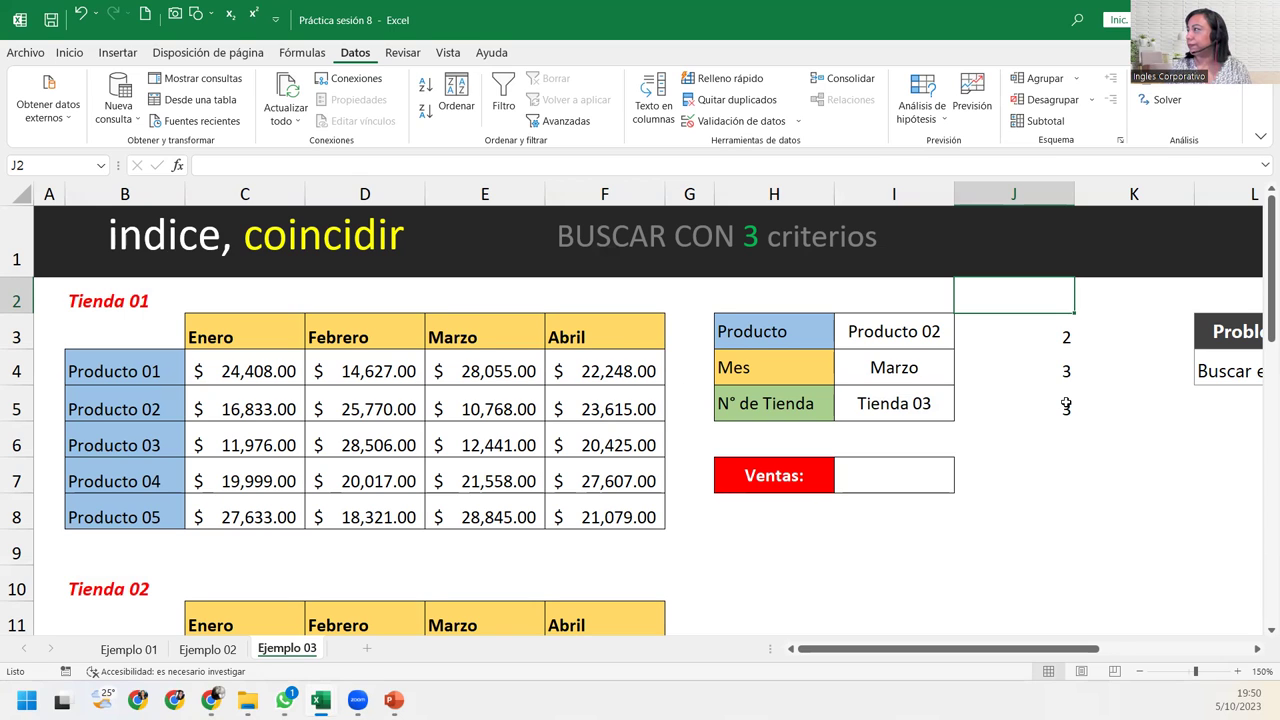
{"action": "double_click", "coordinate": [1066, 404]}
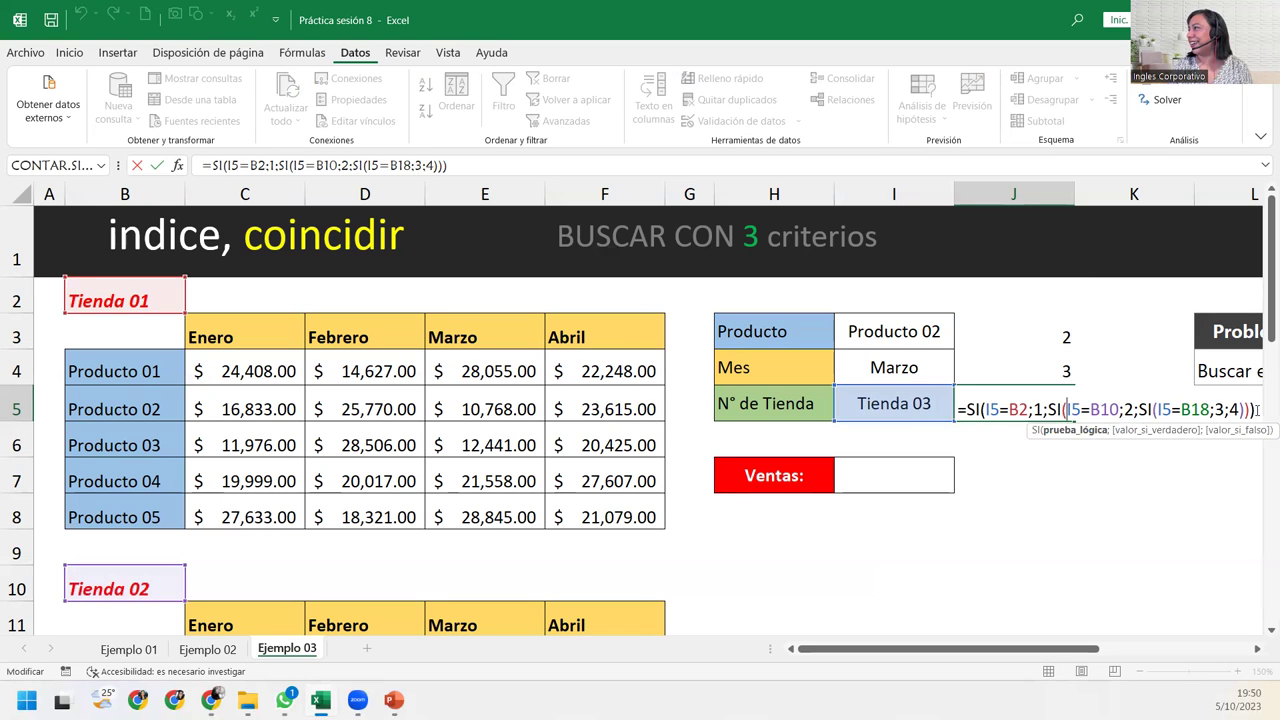
{"action": "left_click", "coordinate": [1258, 649]}
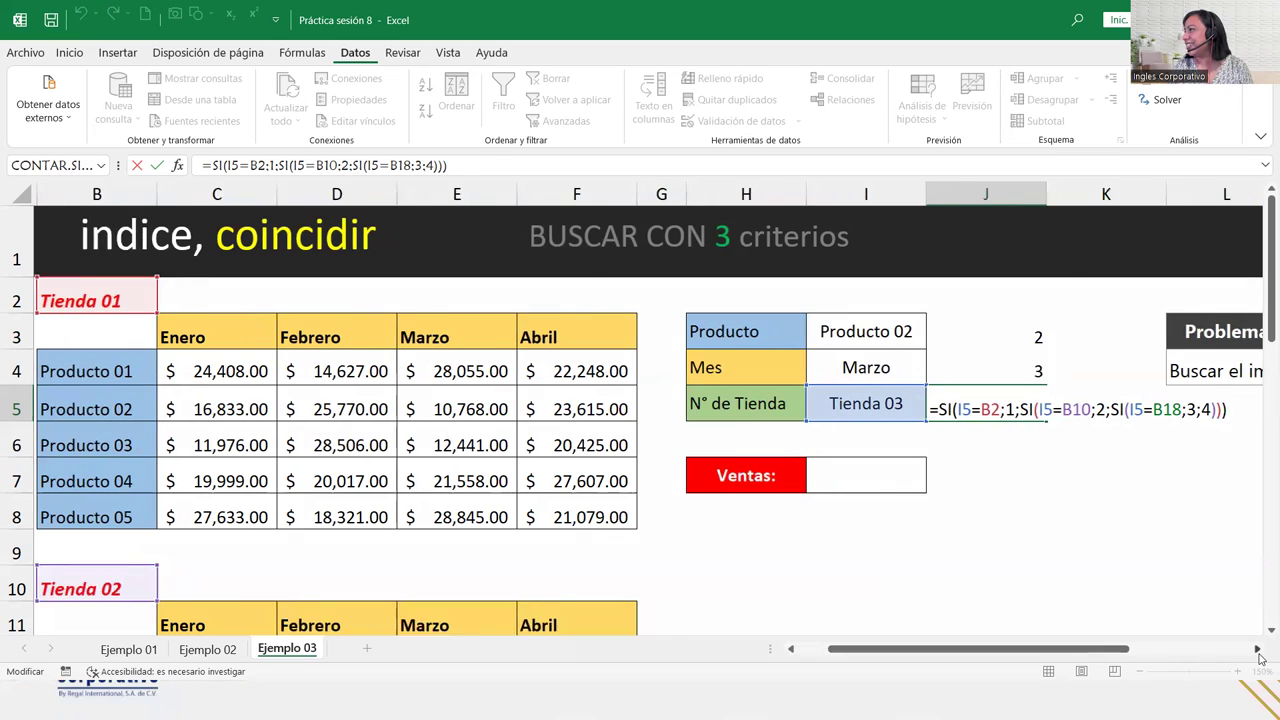
{"action": "left_click", "coordinate": [1258, 649]}
{"action": "left_click", "coordinate": [1258, 649]}
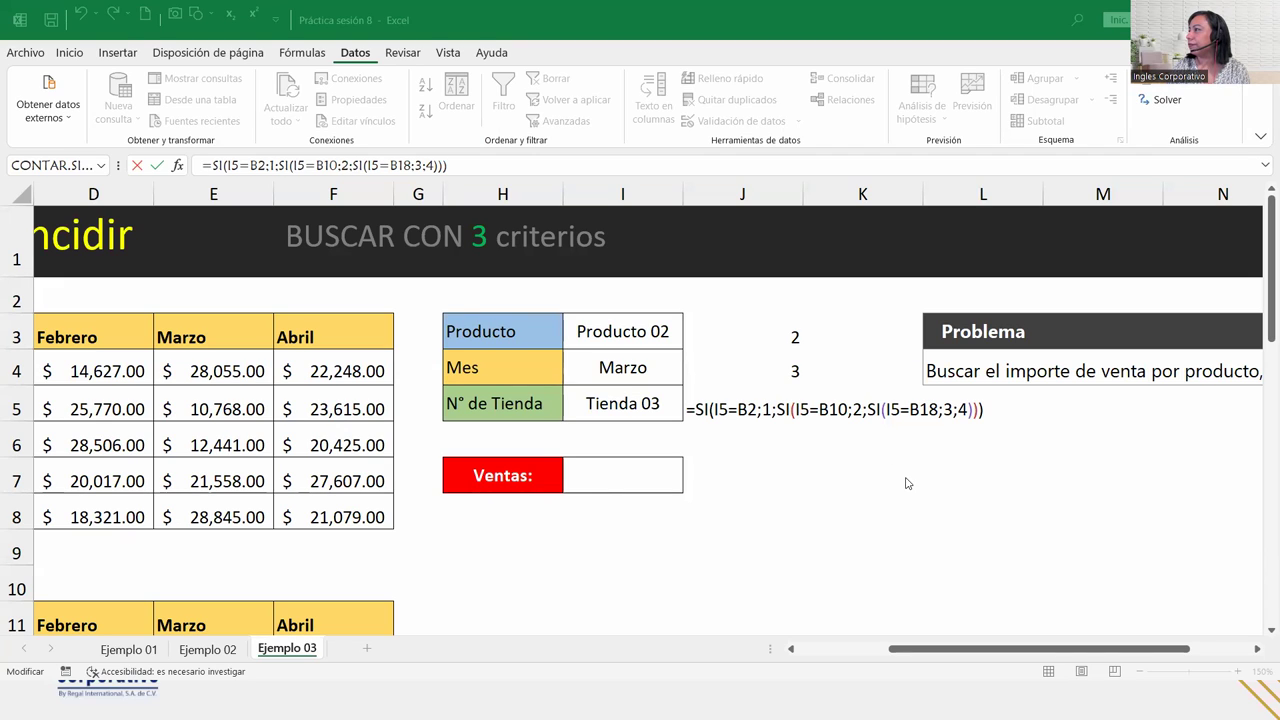
{"action": "left_click", "coordinate": [1020, 416]}
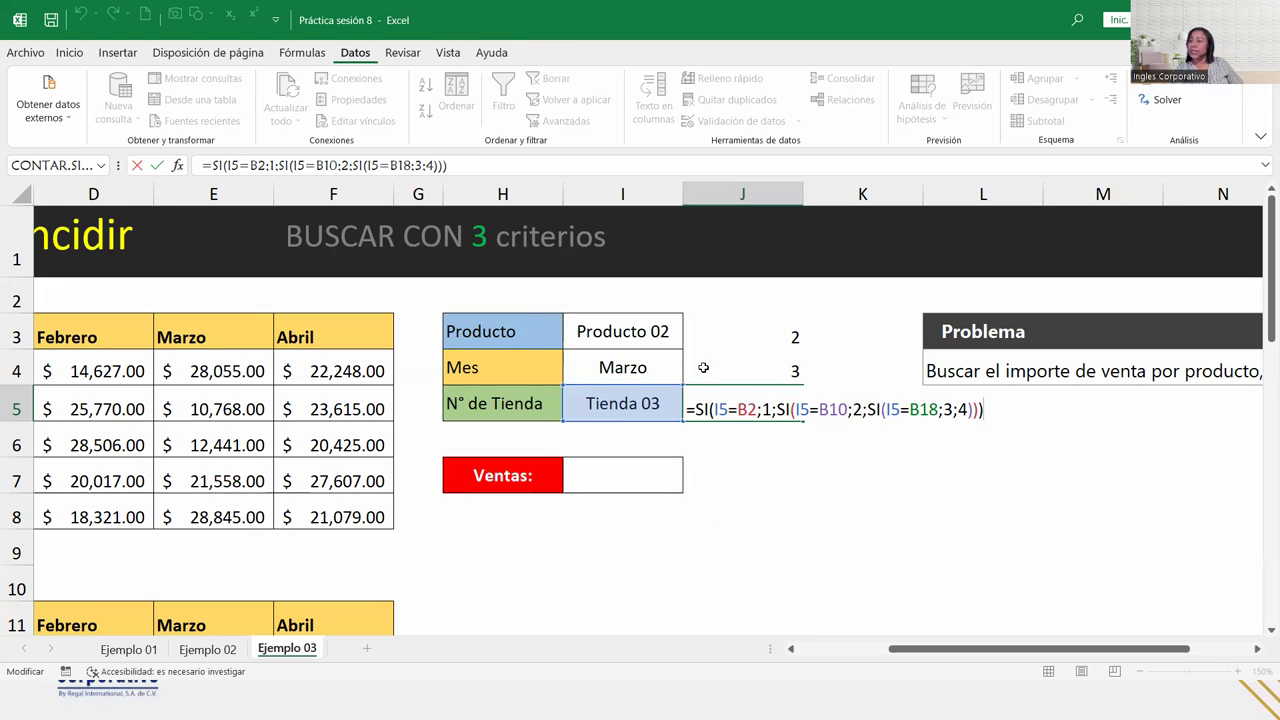
{"action": "key", "text": "Return"}
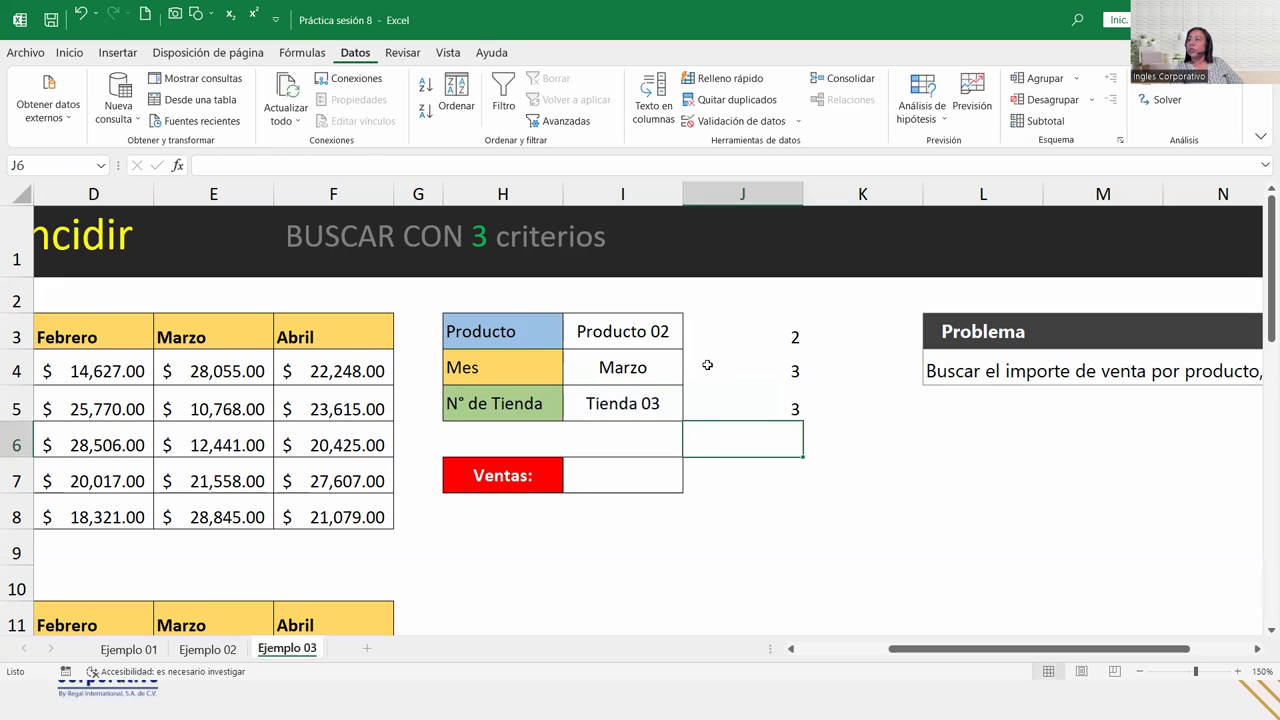
{"action": "double_click", "coordinate": [705, 368]}
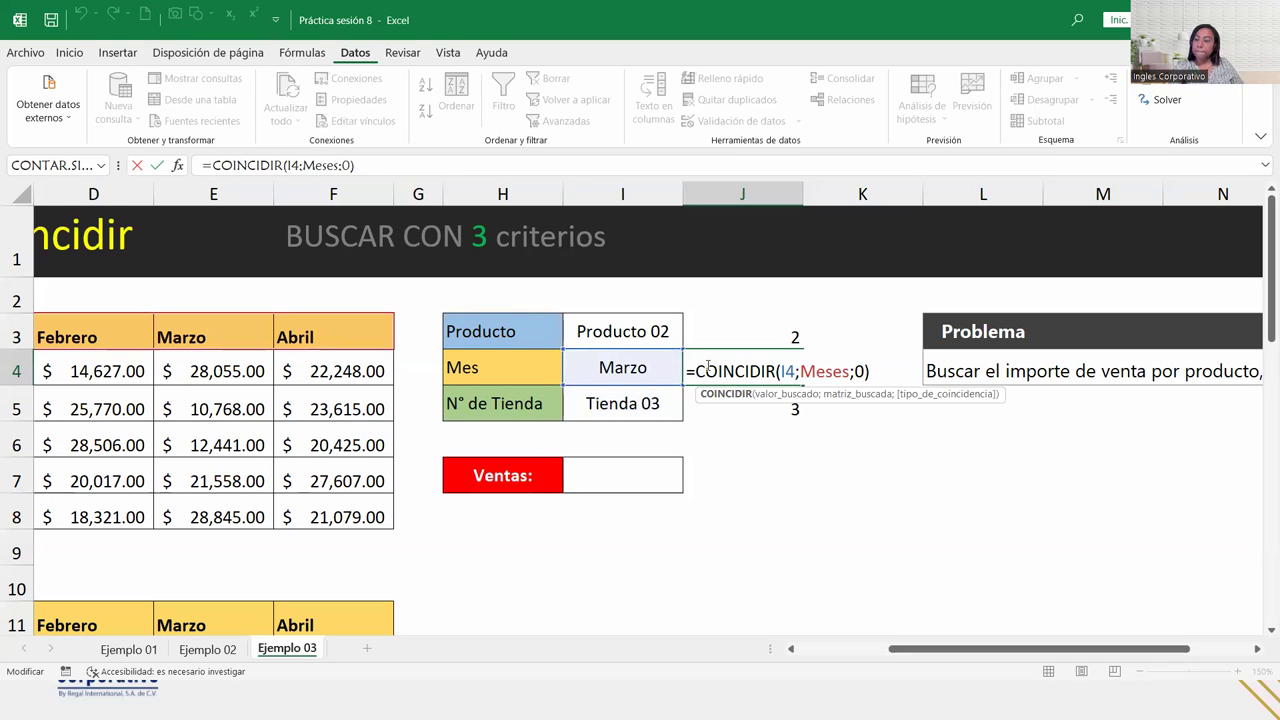
{"action": "key", "text": "Return"}
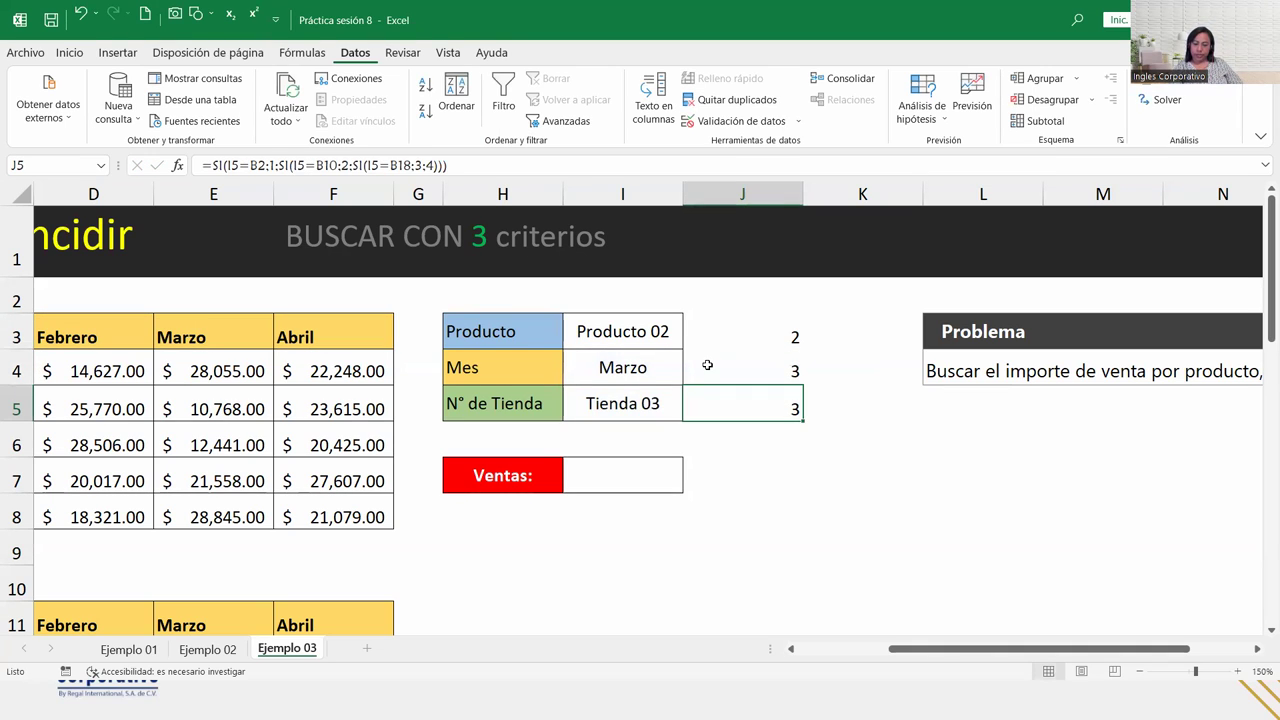
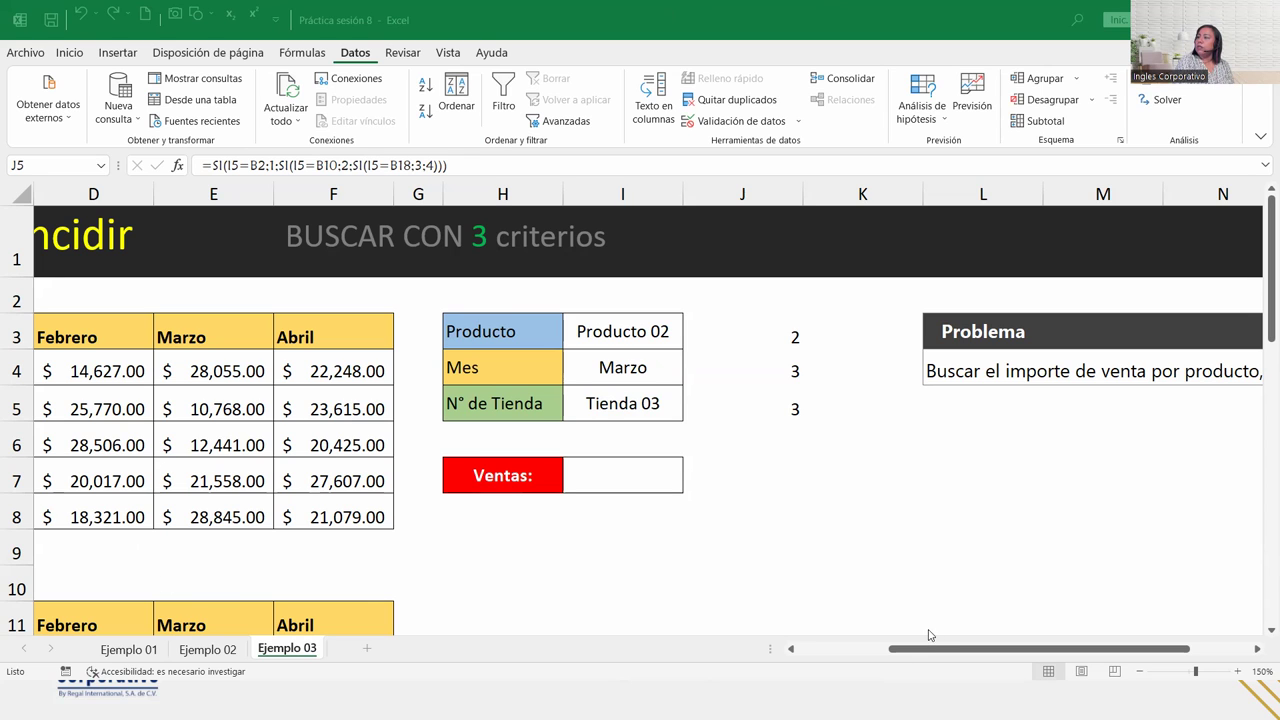
Bring the Tienda 01 sales table into view, leave its heading unchanged, and select I5
{"action": "left_click", "coordinate": [828, 655]}
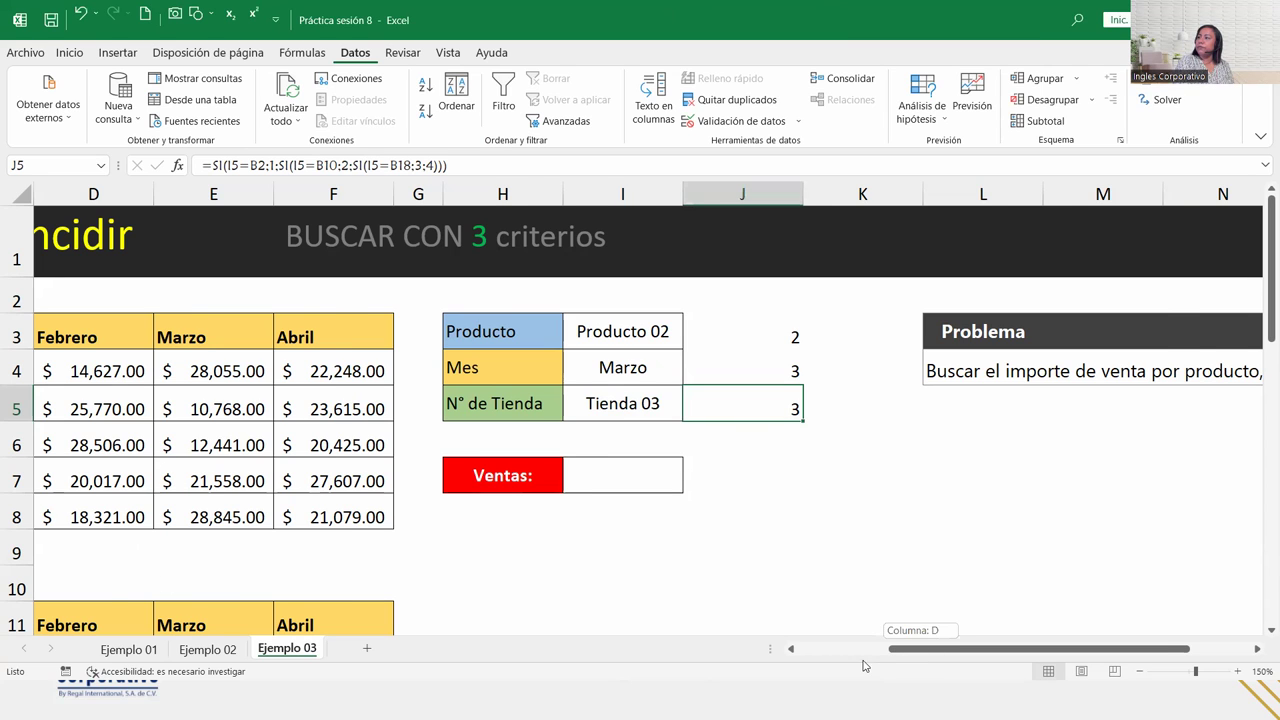
{"action": "left_click_drag", "start_coordinate": [920, 649], "coordinate": [829, 649]}
{"action": "left_click", "coordinate": [168, 371]}
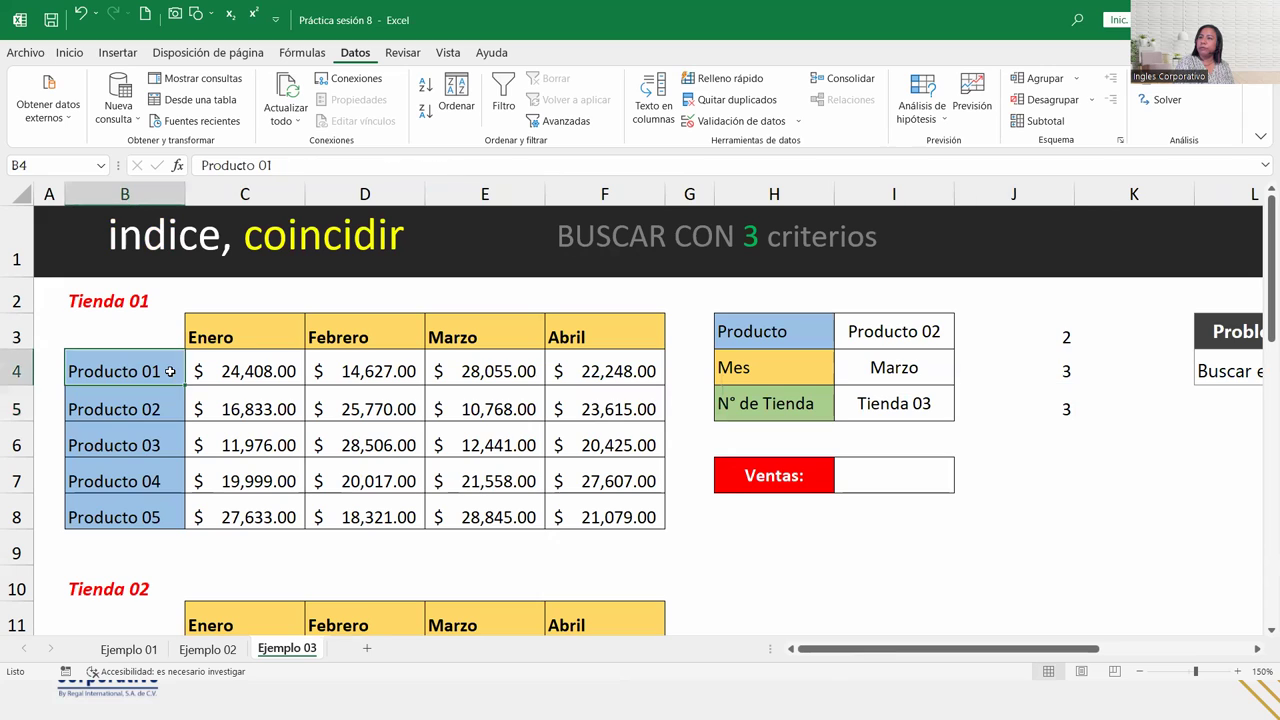
{"action": "double_click", "coordinate": [140, 301]}
{"action": "left_click_drag", "start_coordinate": [118, 301], "coordinate": [130, 301]}
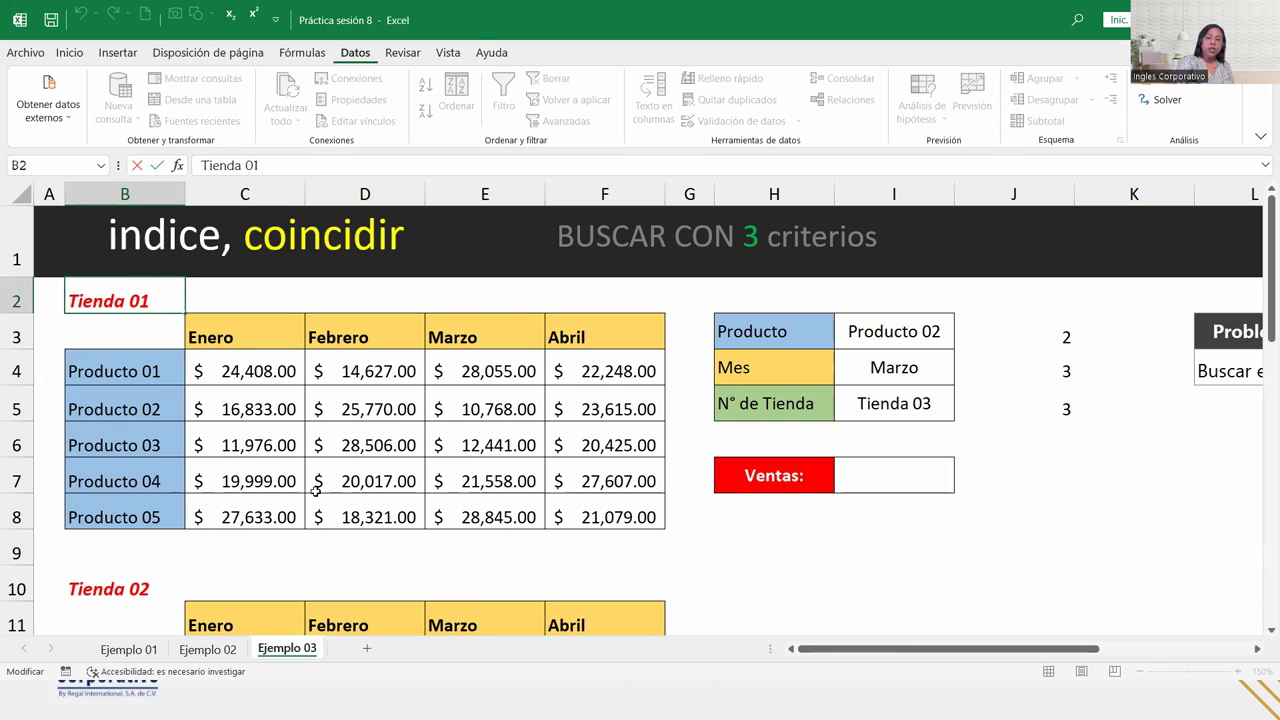
{"action": "key", "text": "Return"}
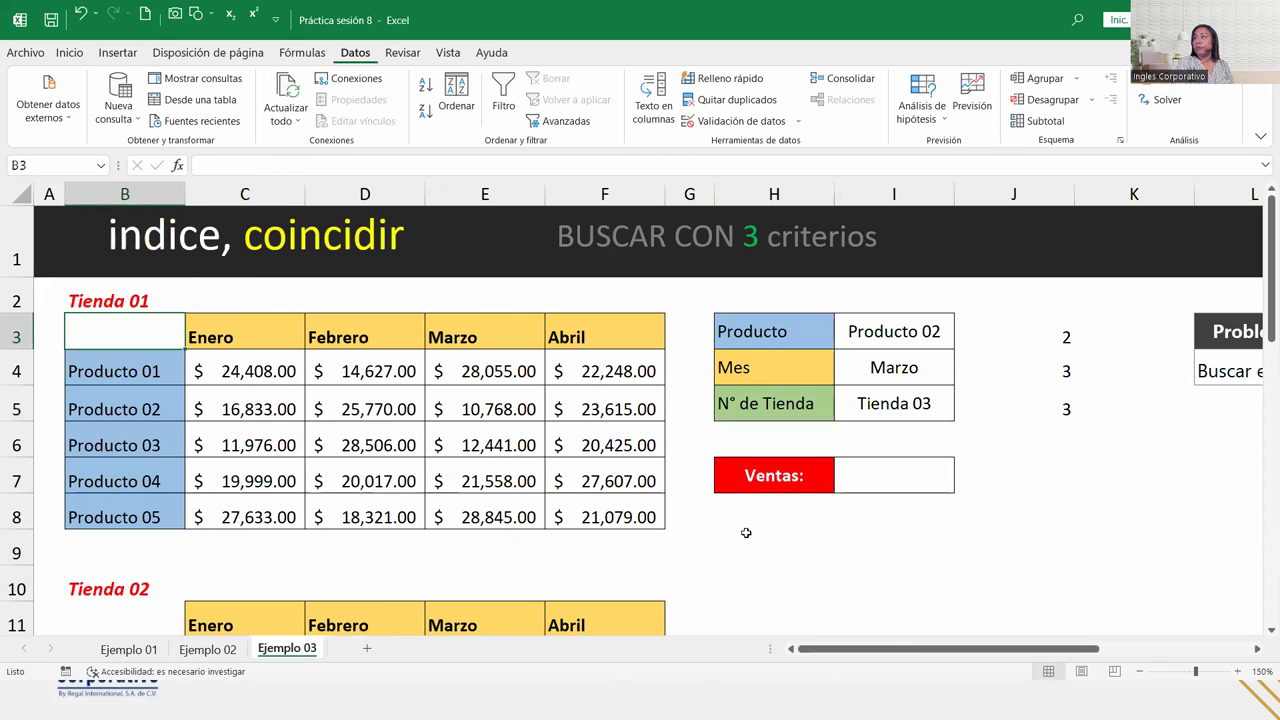
{"action": "left_click", "coordinate": [880, 405]}
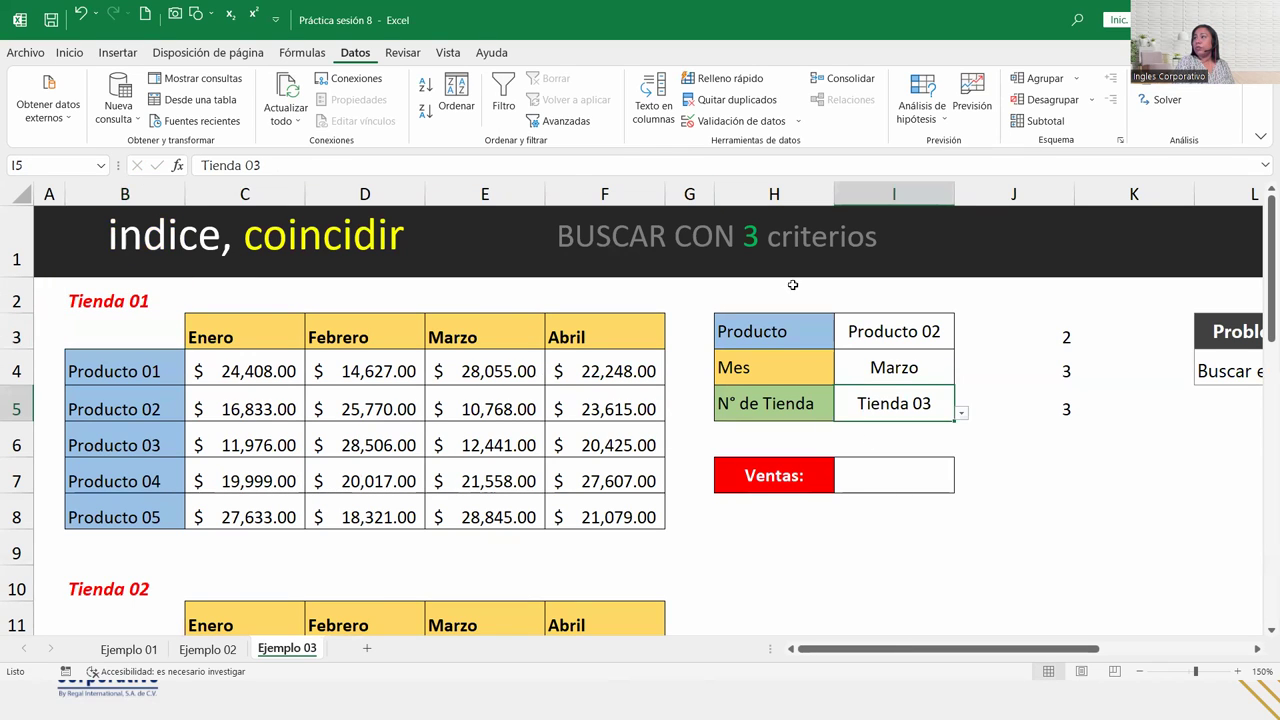
{"action": "left_click", "coordinate": [735, 120]}
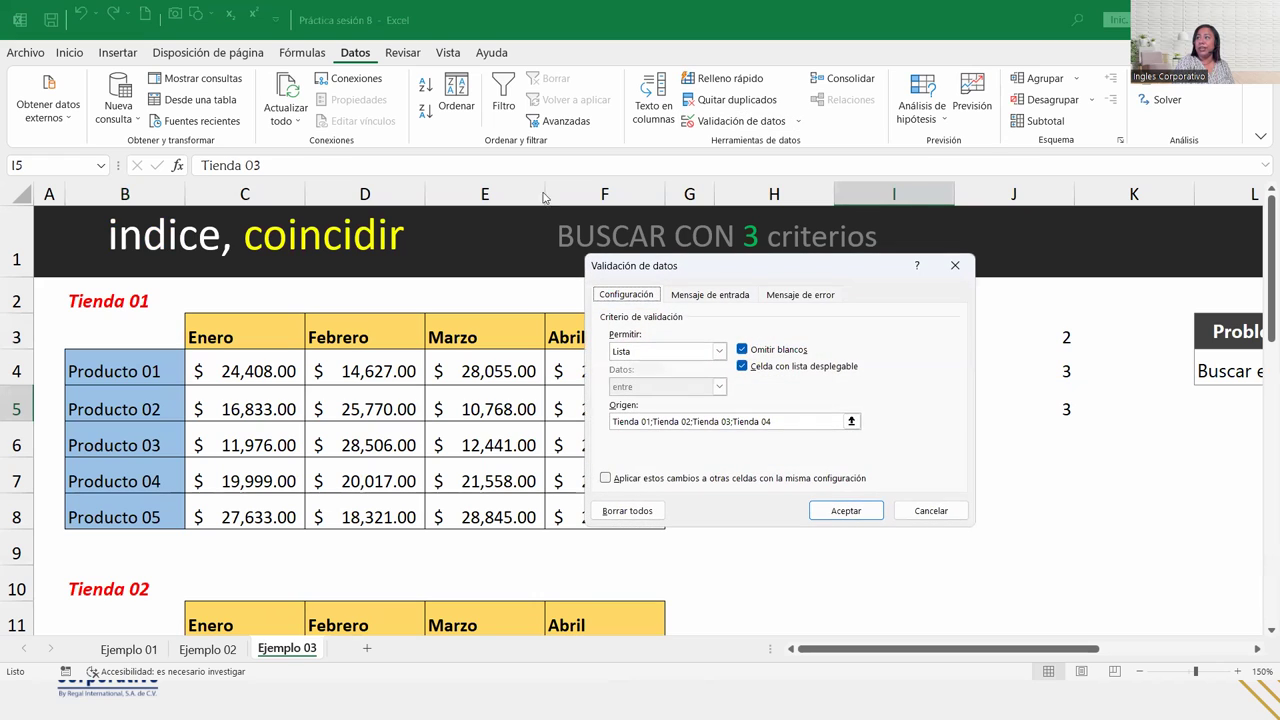
{"action": "left_click", "coordinate": [643, 421]}
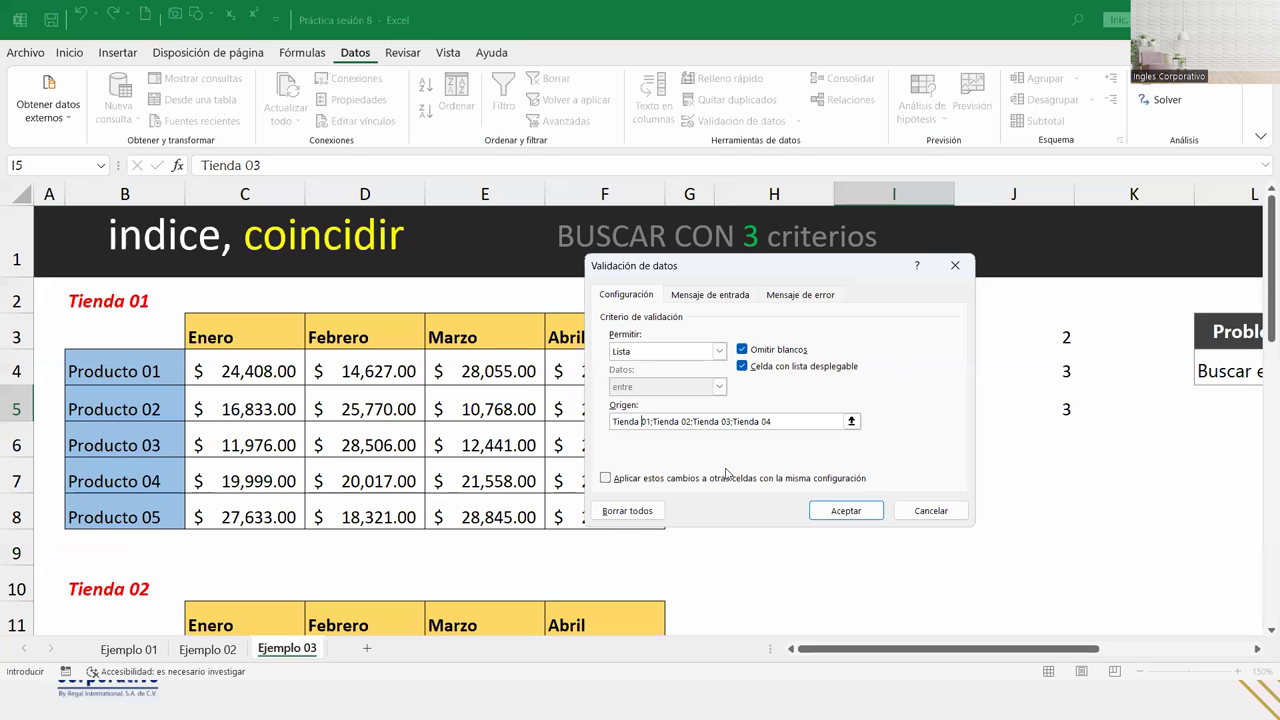
{"action": "left_click", "coordinate": [845, 511]}
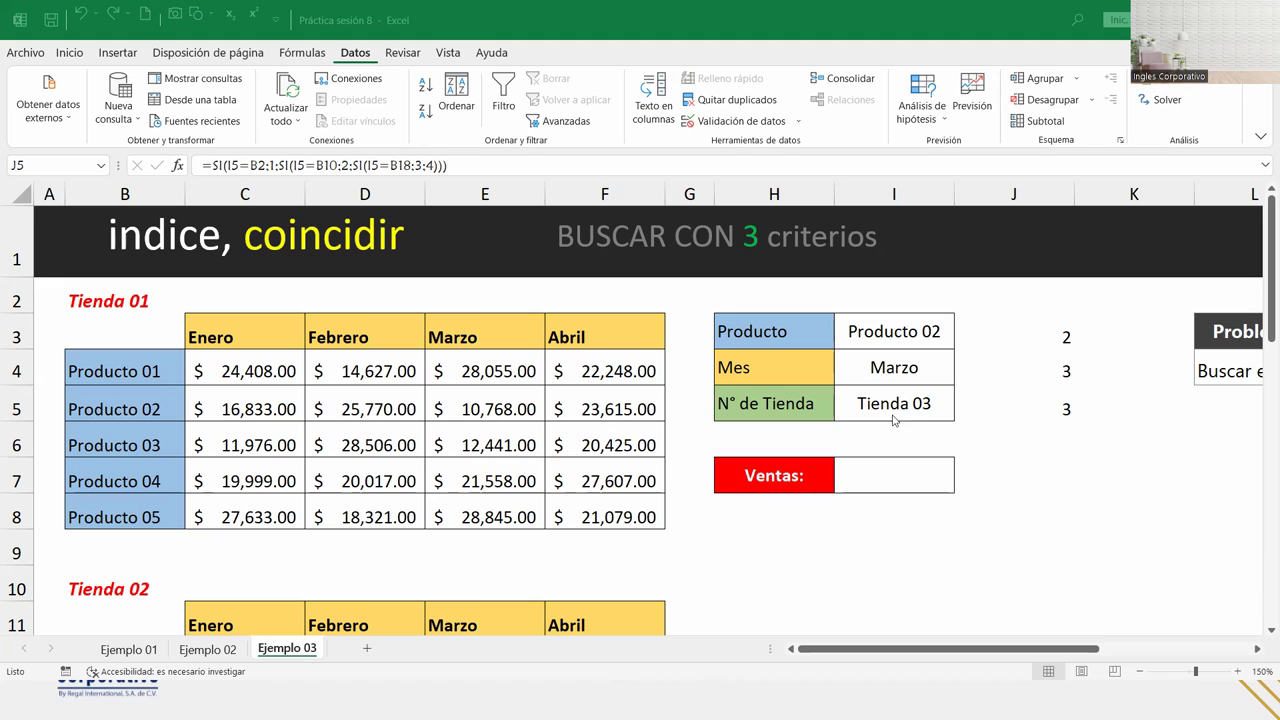
{"action": "left_click", "coordinate": [955, 403]}
{"action": "left_click", "coordinate": [950, 405]}
{"action": "left_click", "coordinate": [962, 413]}
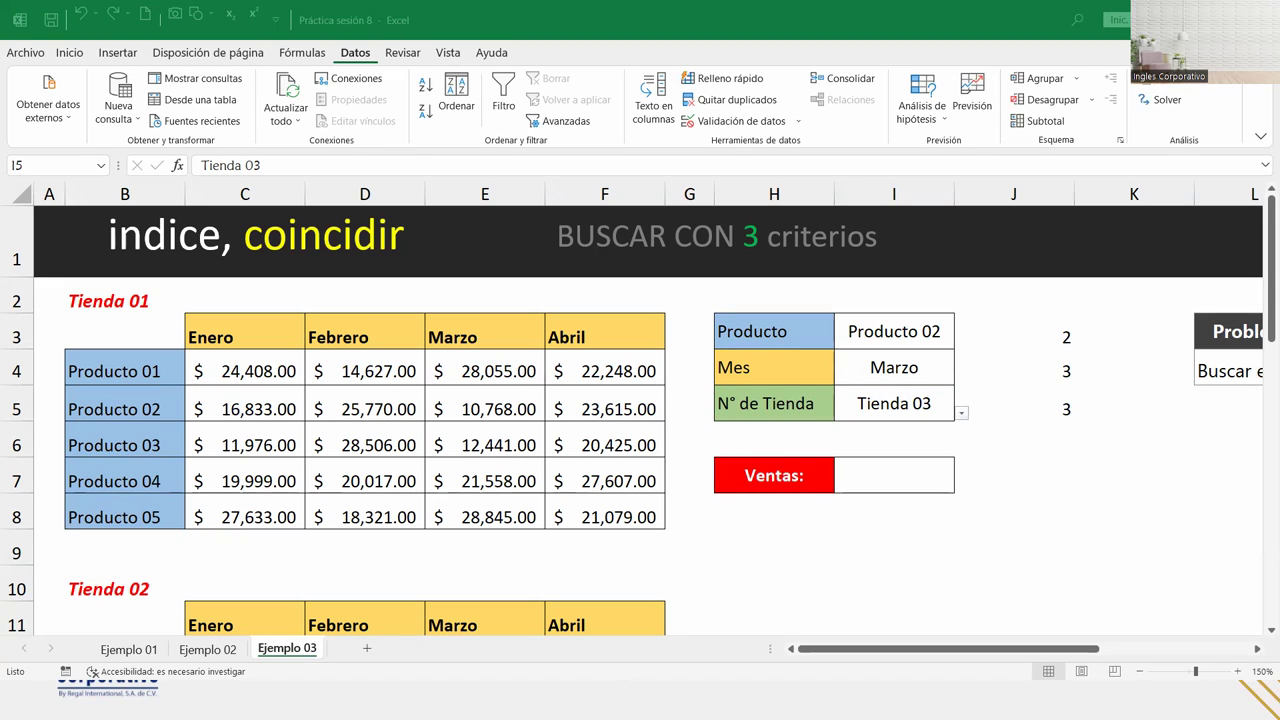
{"action": "left_click", "coordinate": [960, 414]}
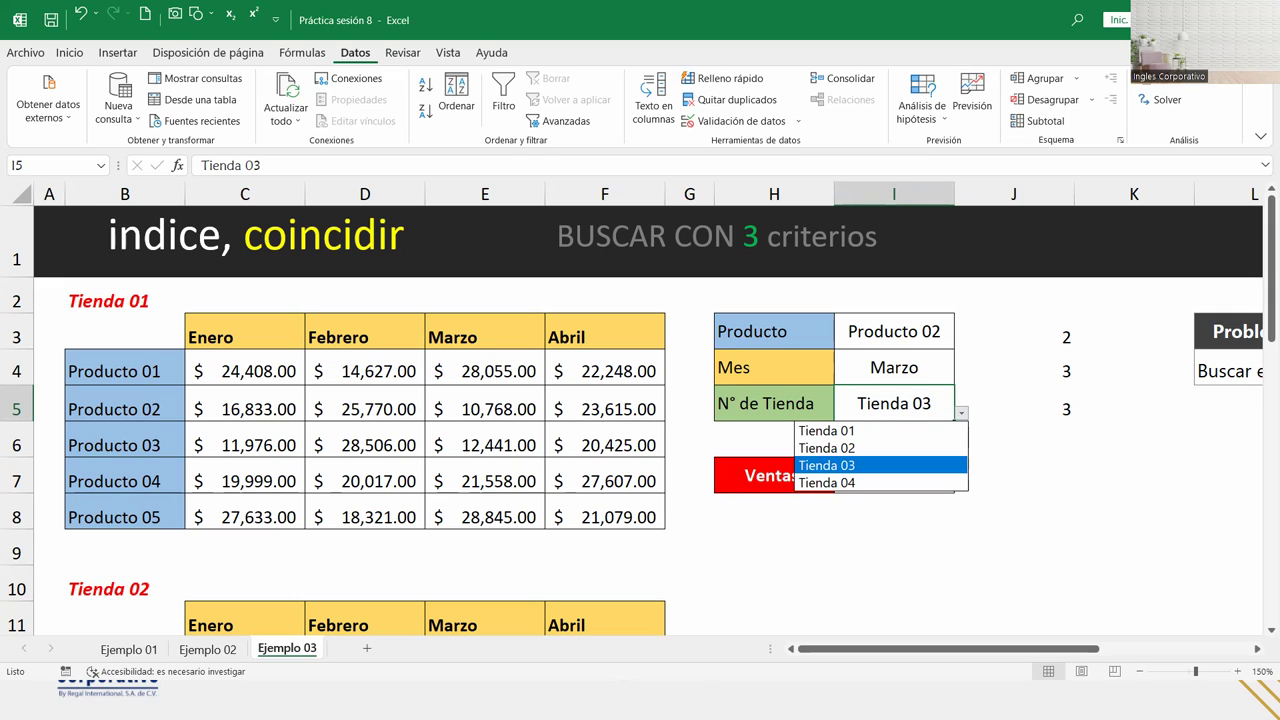
{"action": "key", "text": "alt+Tab"}
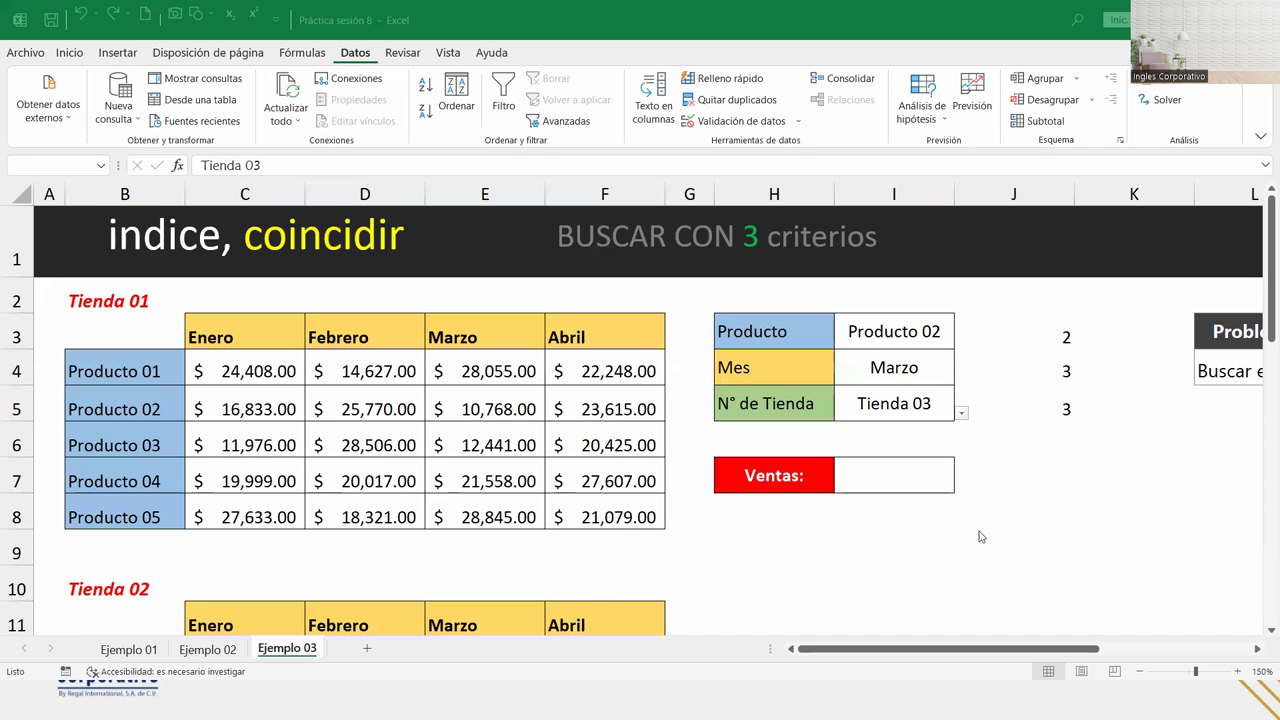
{"action": "left_click", "coordinate": [942, 475]}
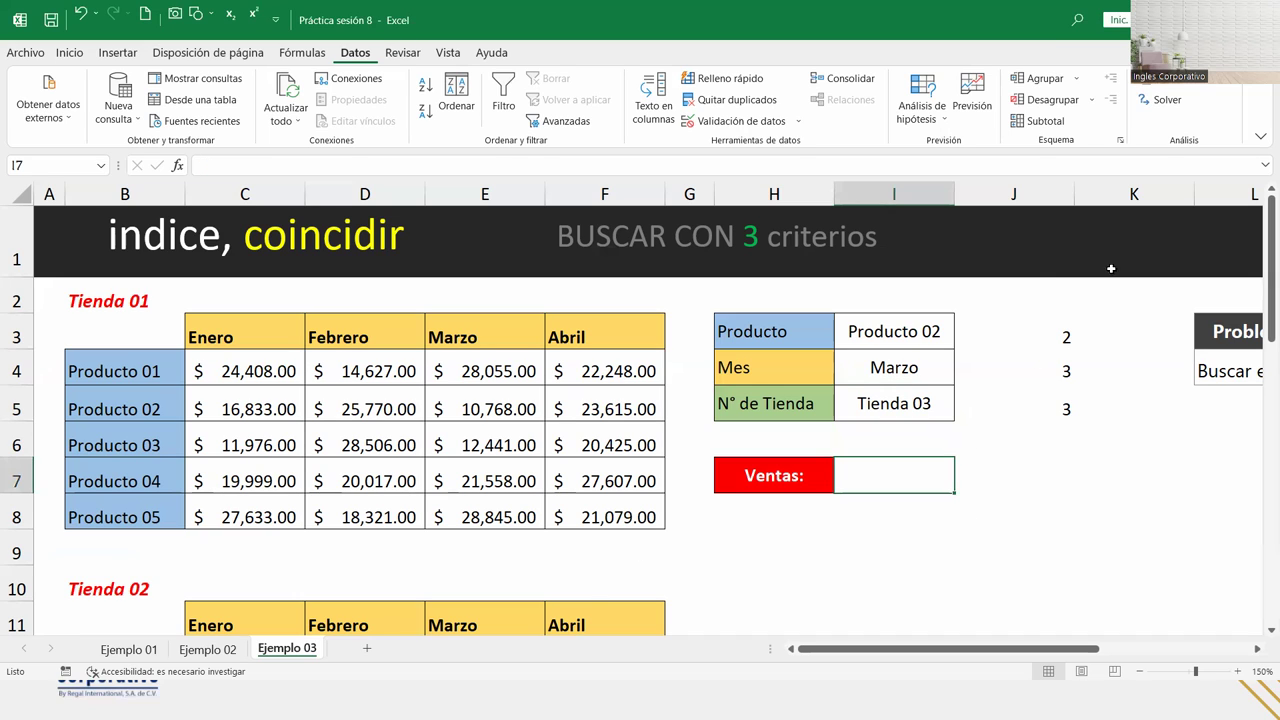
Enter the heading 'Argumentos función INDICE' in cell J2
{"action": "left_click", "coordinate": [1036, 296]}
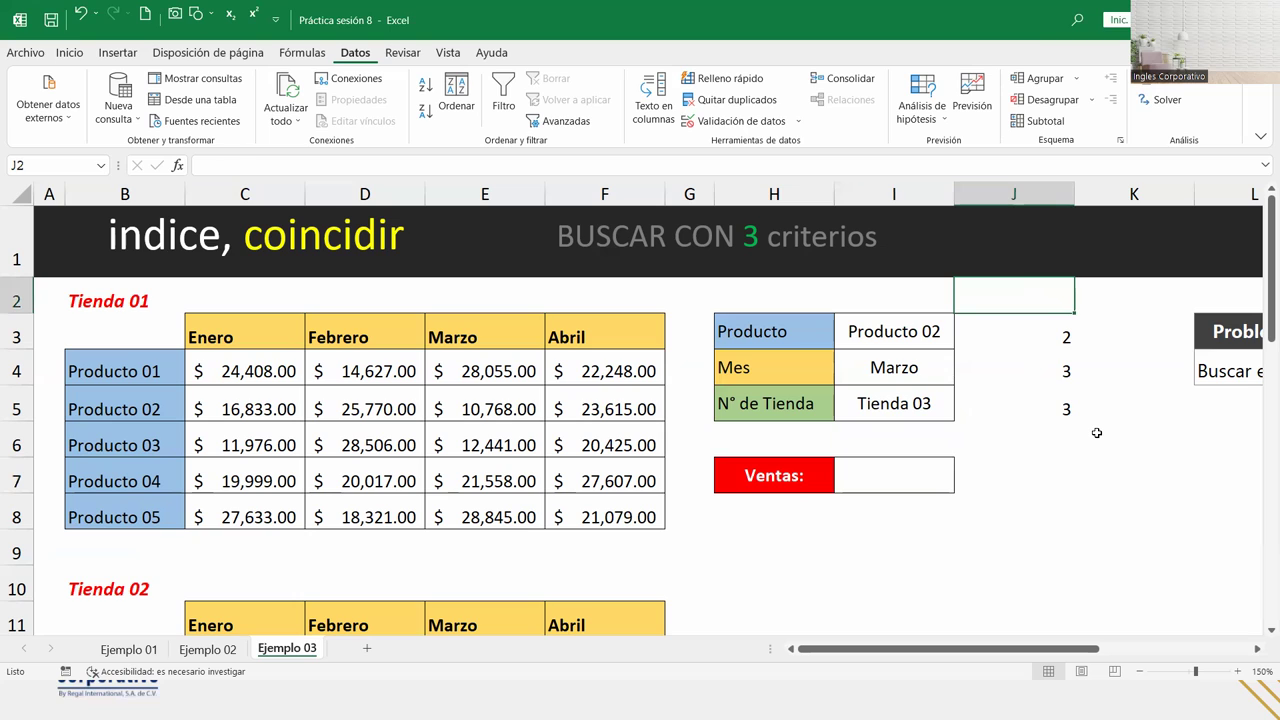
{"action": "type", "text": "Arg"}
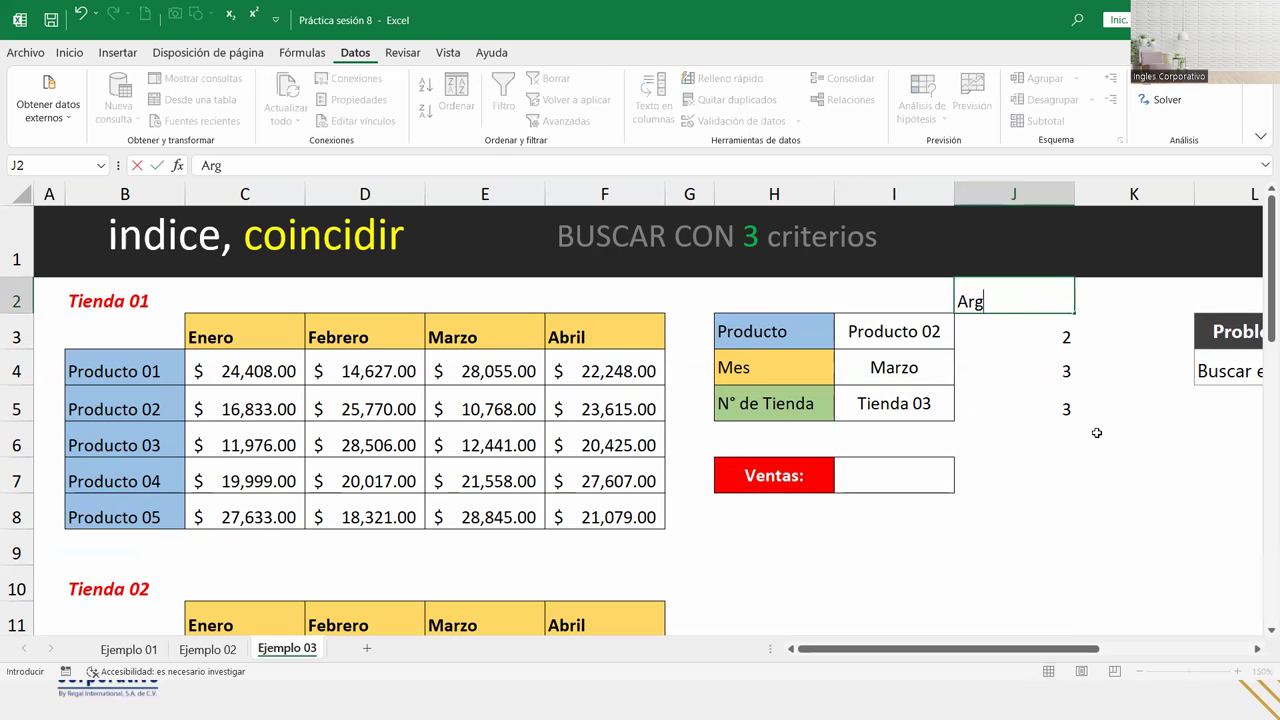
{"action": "type", "text": "umentos"}
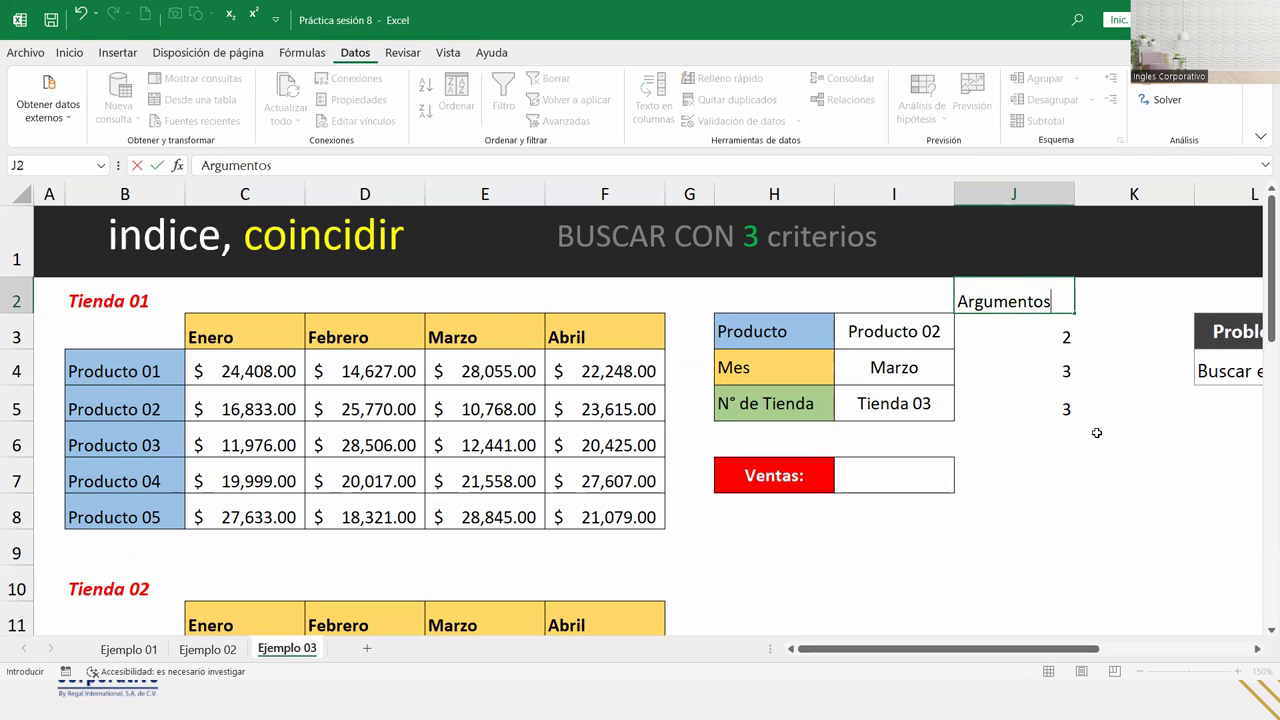
{"action": "type", "text": " función"}
{"action": "type", "text": " INDICE"}
{"action": "key", "text": "Return"}
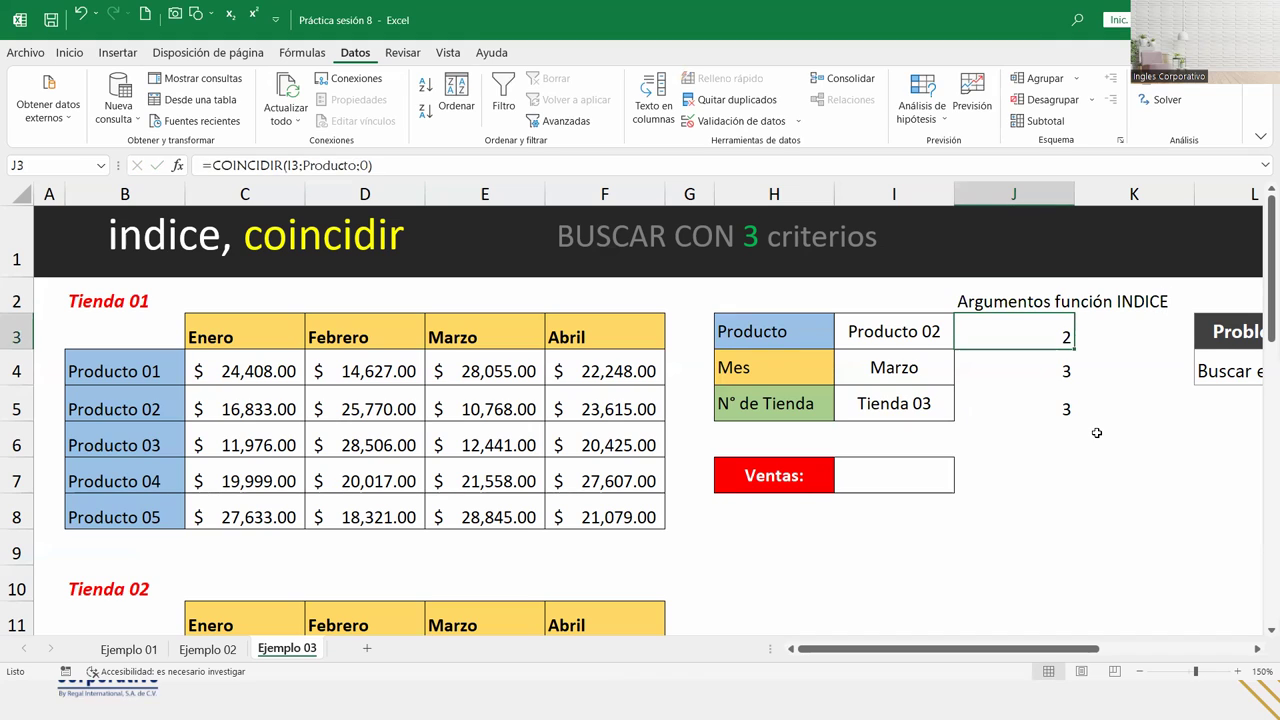
{"action": "left_click", "coordinate": [1063, 289]}
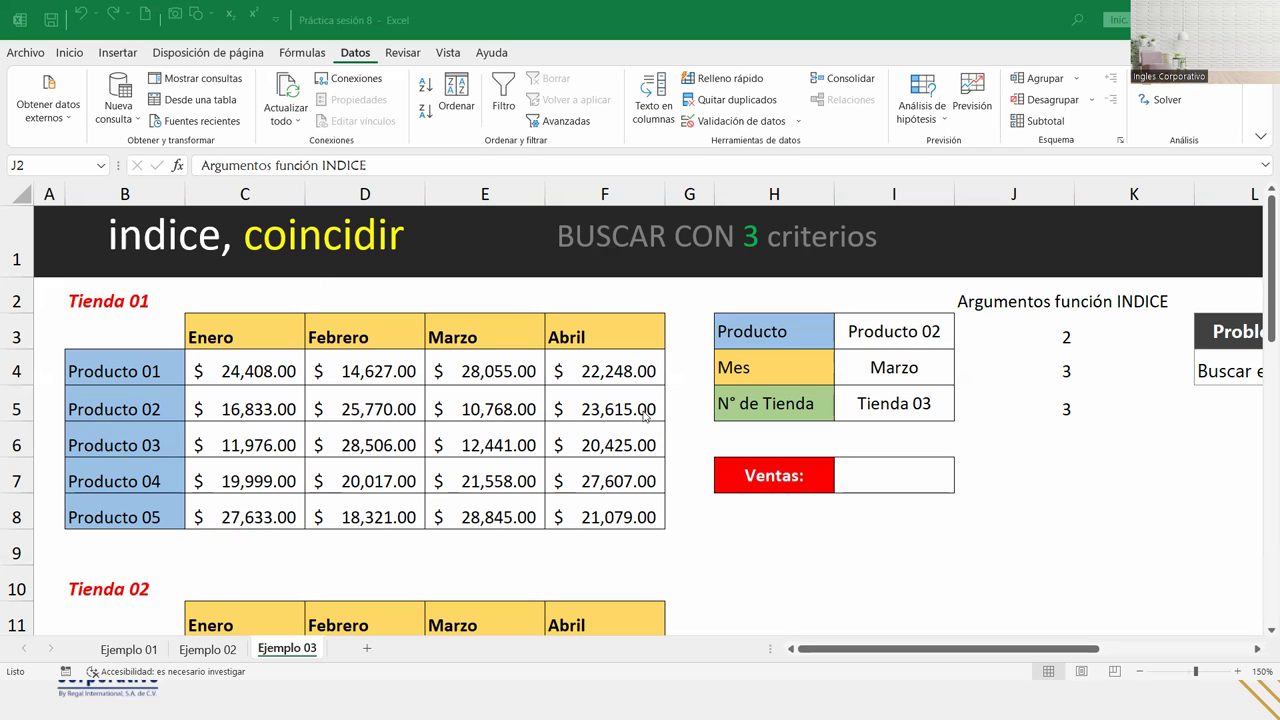
In I7, begin =INDICE((Tienda_01;Tienda_02;Tienda_03;Tienda_04); picking each range name from autocomplete
{"action": "left_click", "coordinate": [879, 470]}
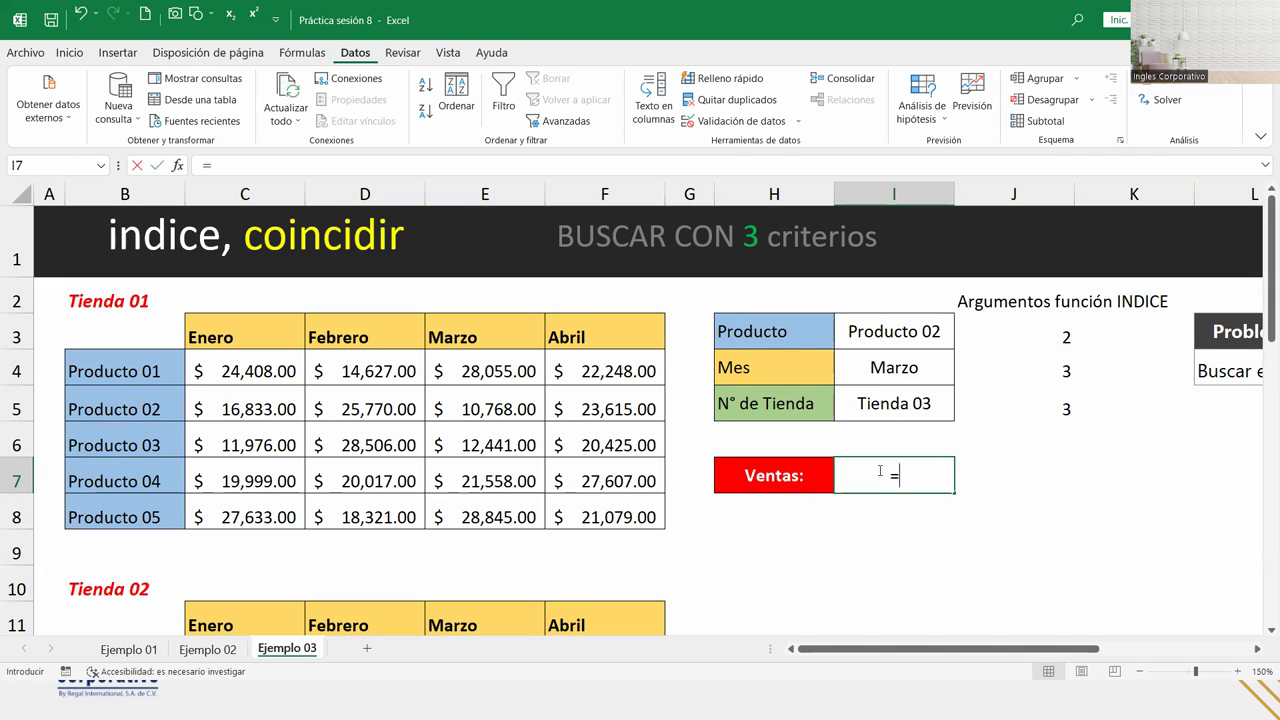
{"action": "type", "text": "=INDICE("}
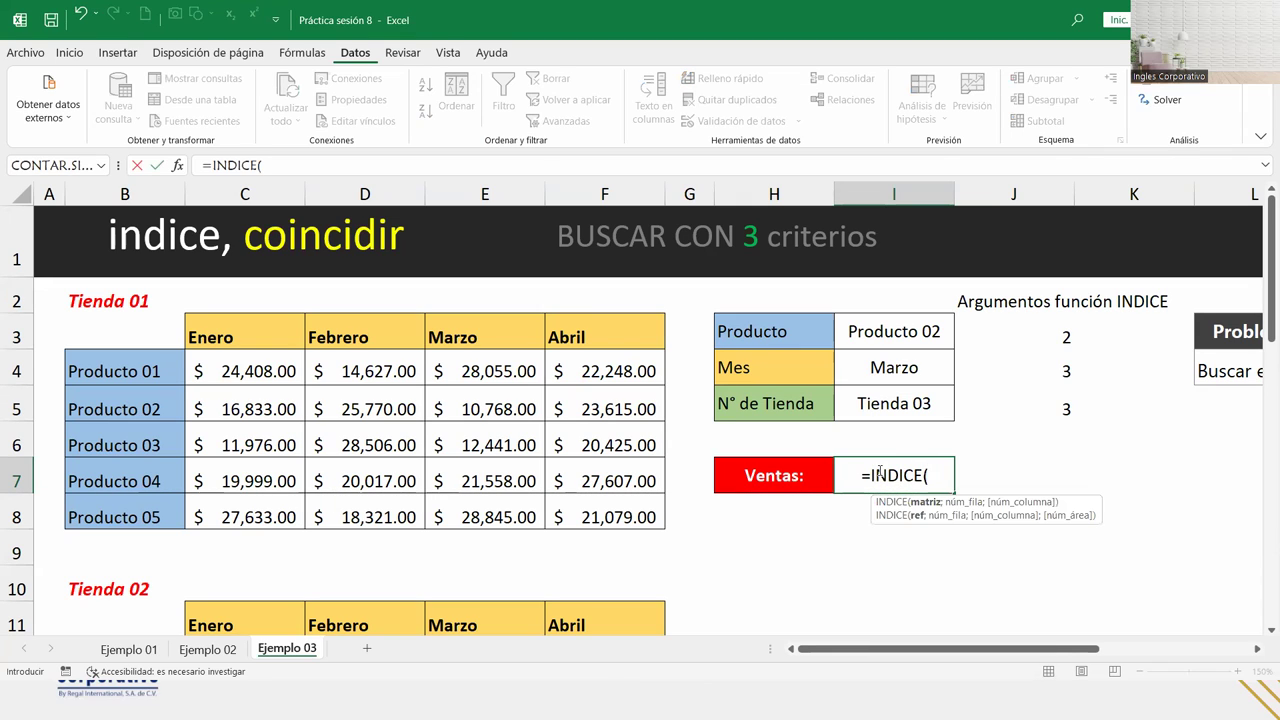
{"action": "type", "text": "("}
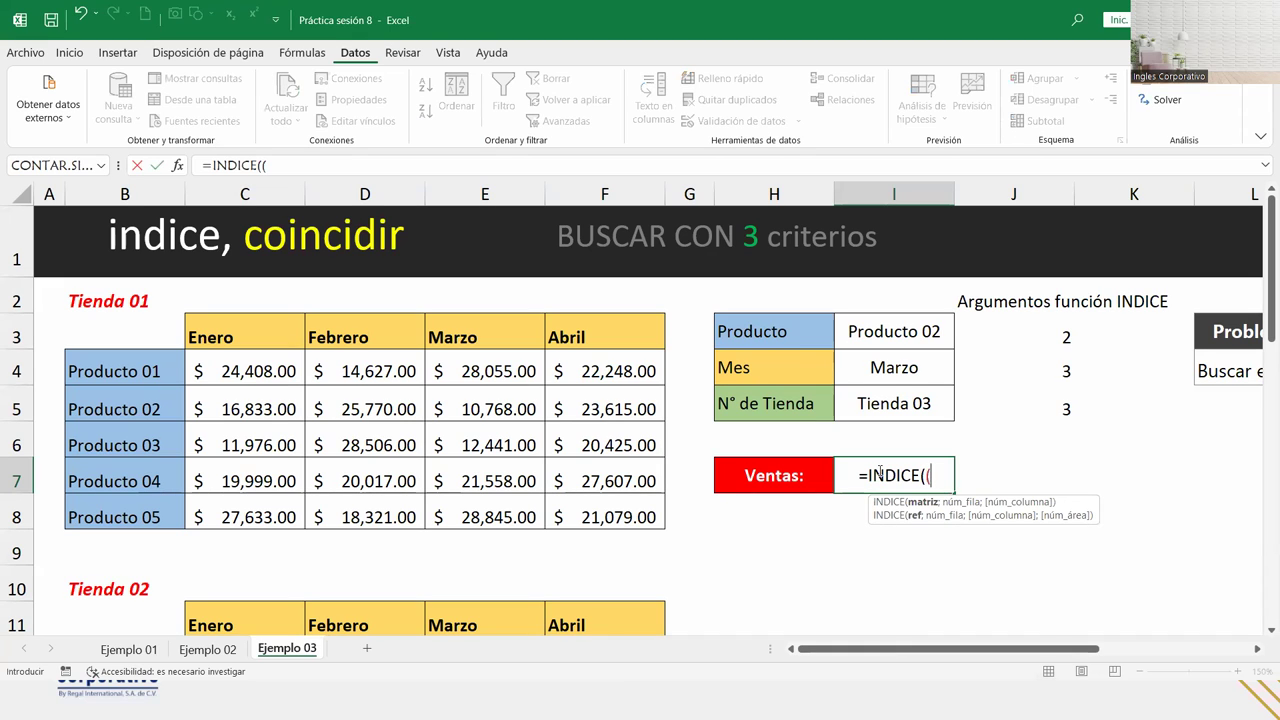
{"action": "type", "text": "Tien"}
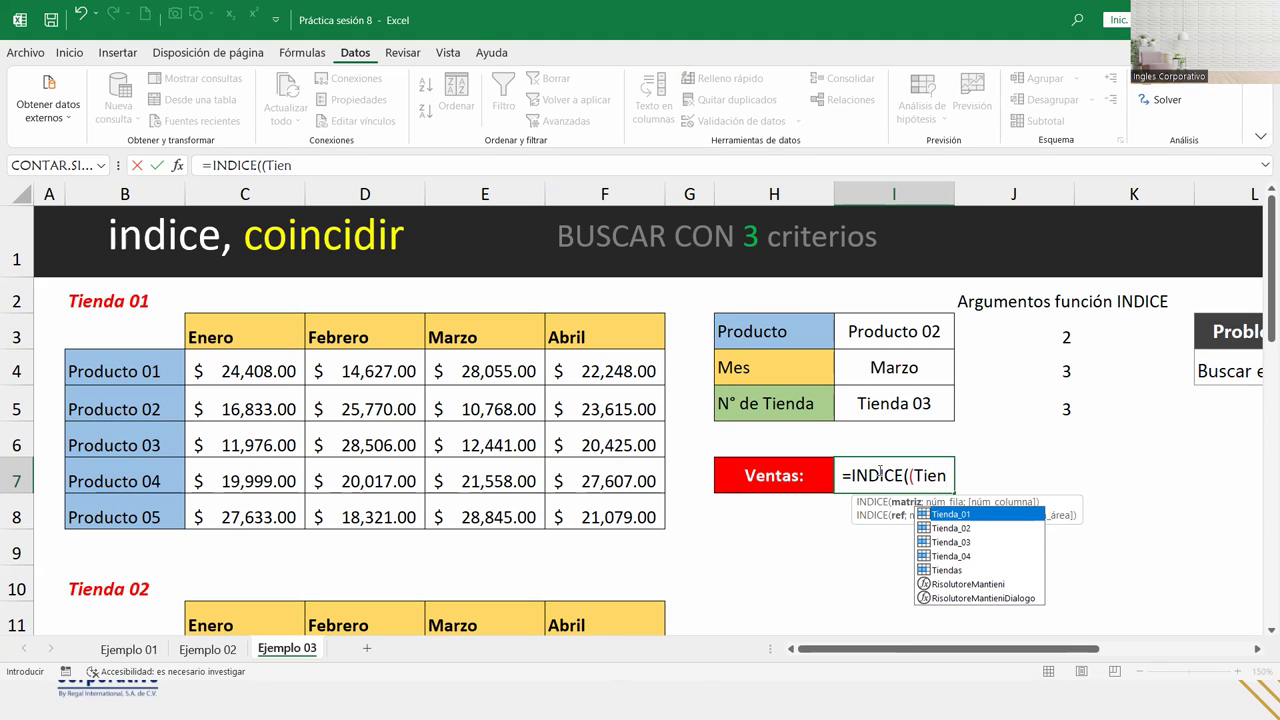
{"action": "key", "text": "Tab"}
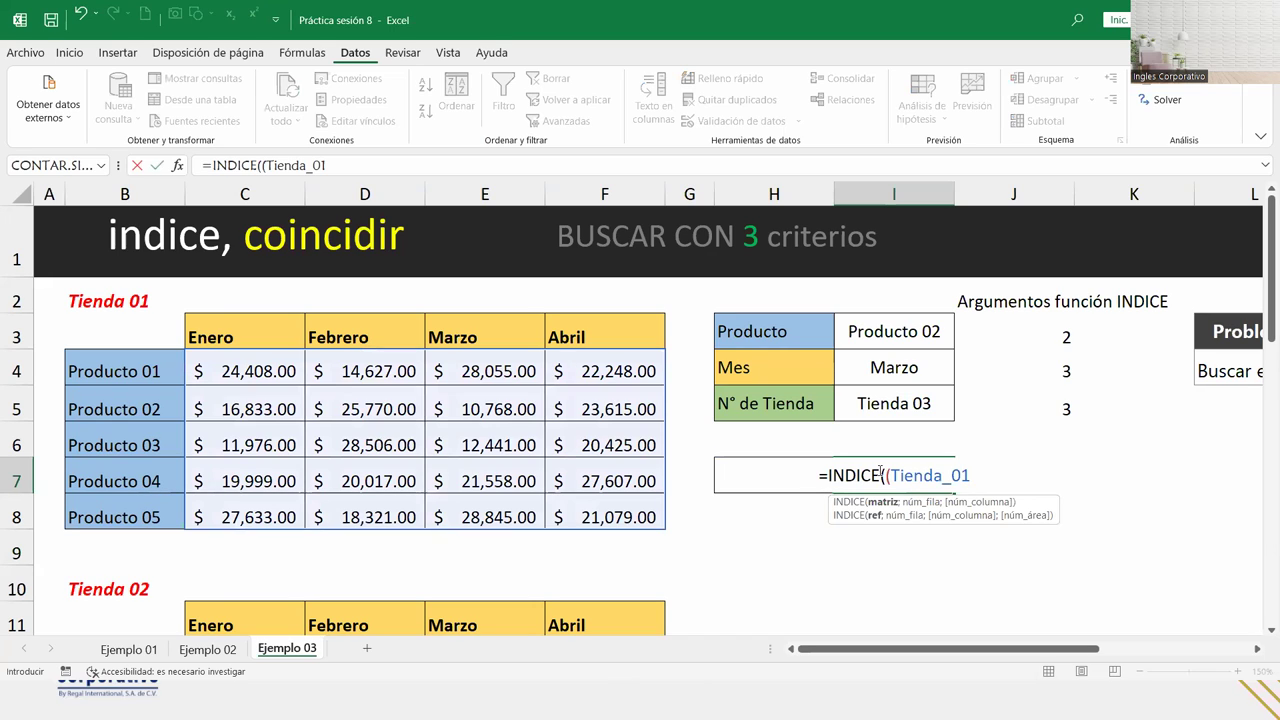
{"action": "type", "text": ";tiend"}
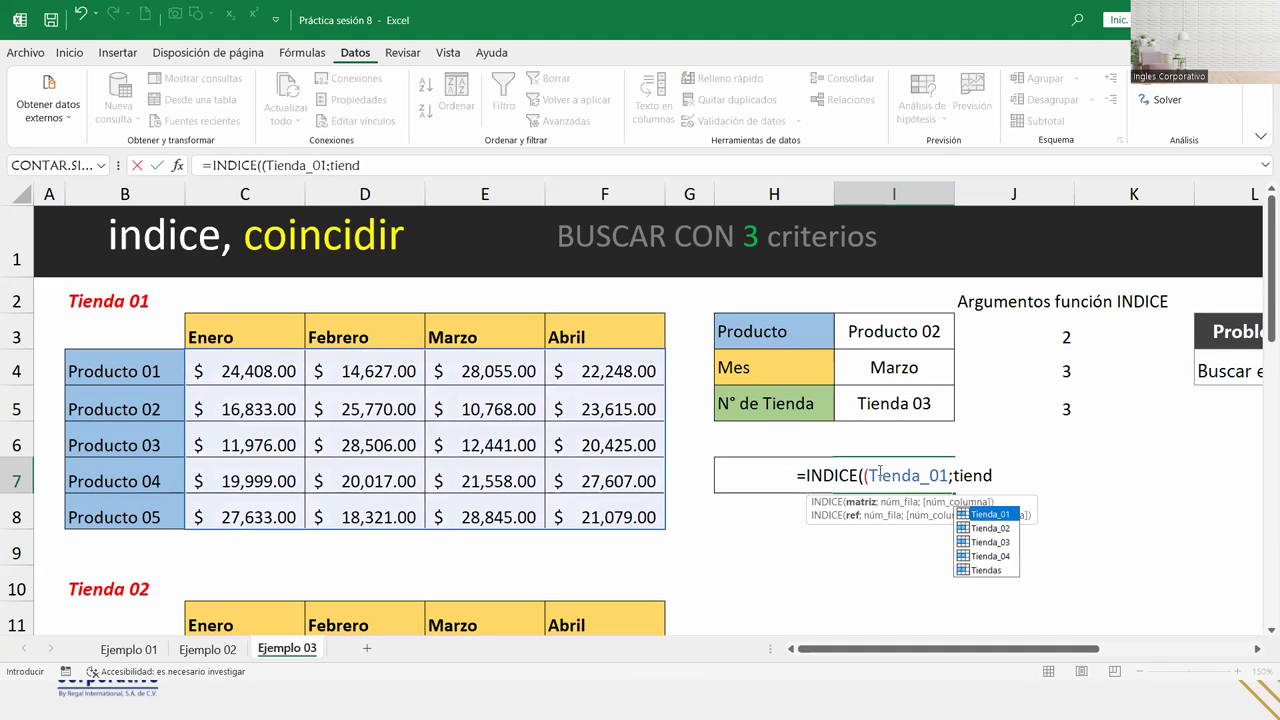
{"action": "key", "text": "Down"}
{"action": "key", "text": "Tab"}
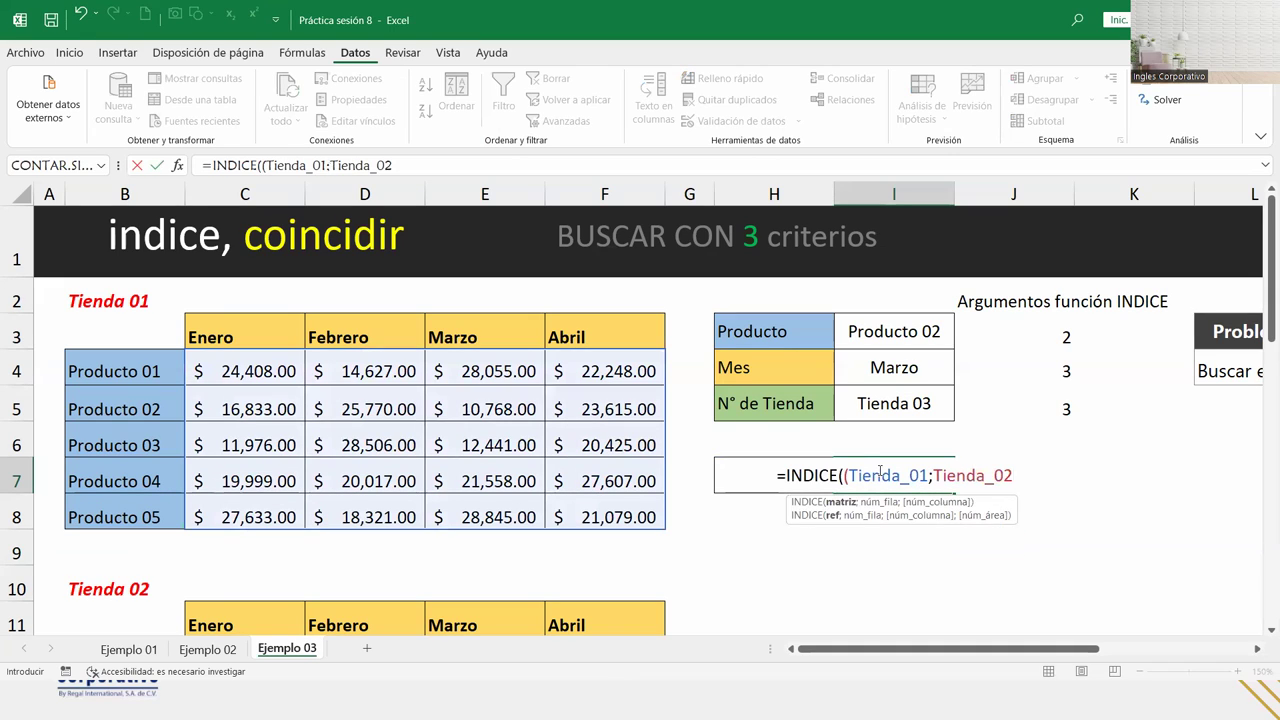
{"action": "type", "text": ";tien"}
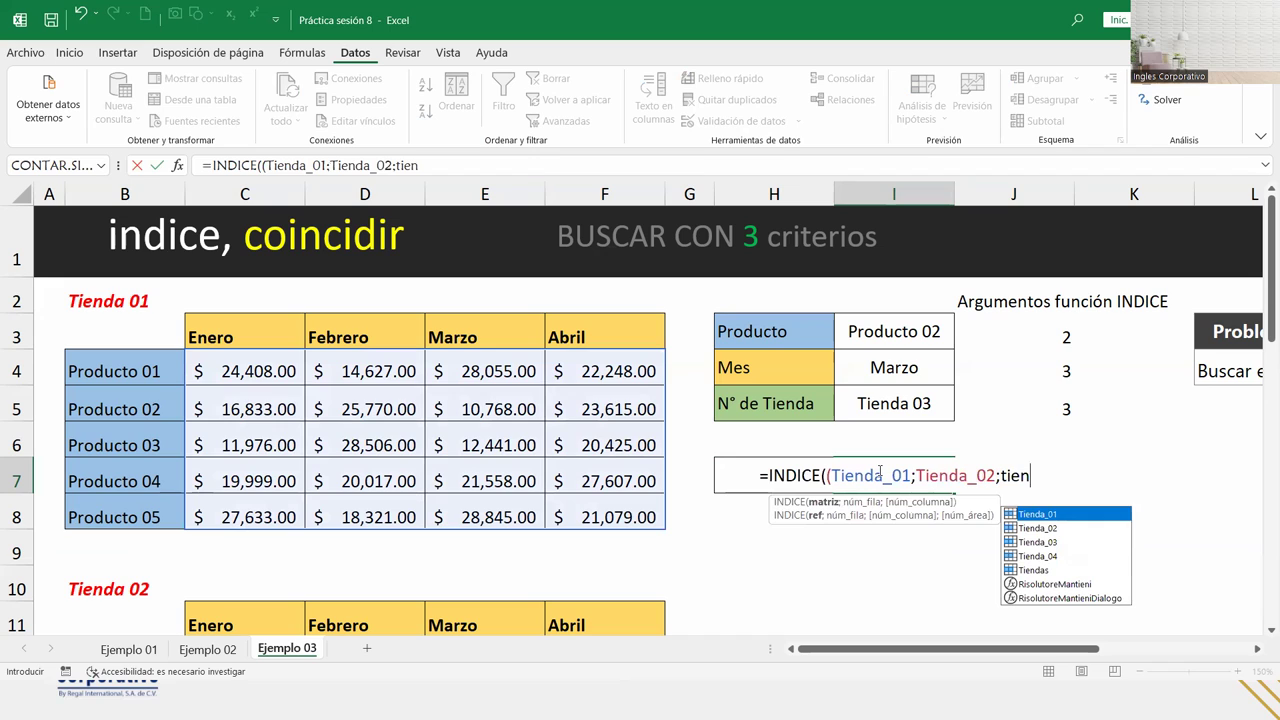
{"action": "key", "text": "Down"}
{"action": "key", "text": "Down"}
{"action": "key", "text": "Tab"}
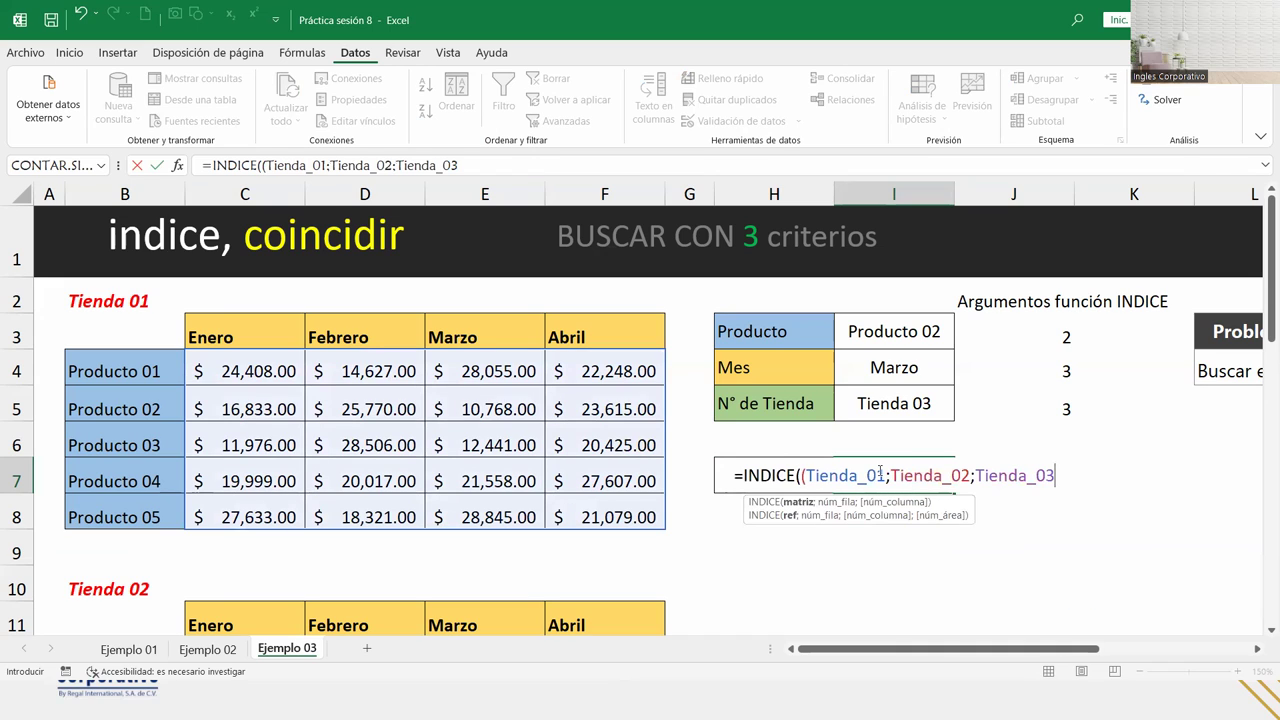
{"action": "type", "text": ";tiend"}
{"action": "key", "text": "Down"}
{"action": "key", "text": "Tab"}
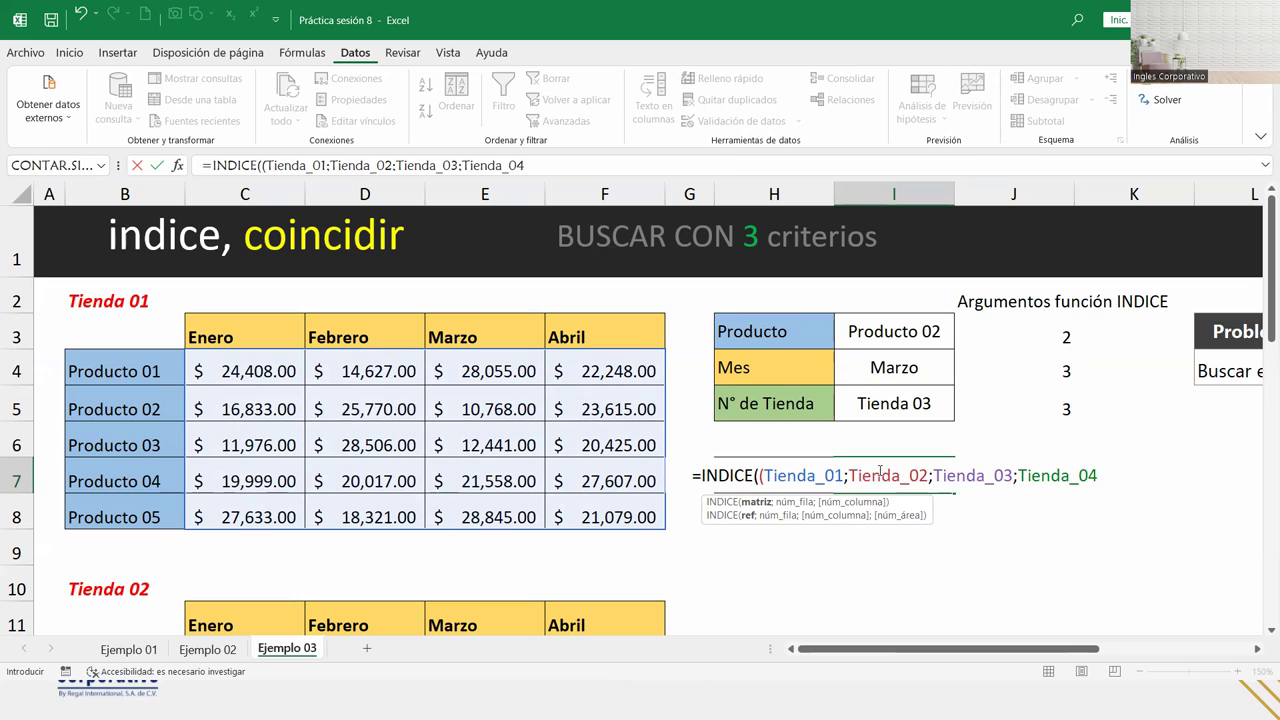
{"action": "type", "text": ")"}
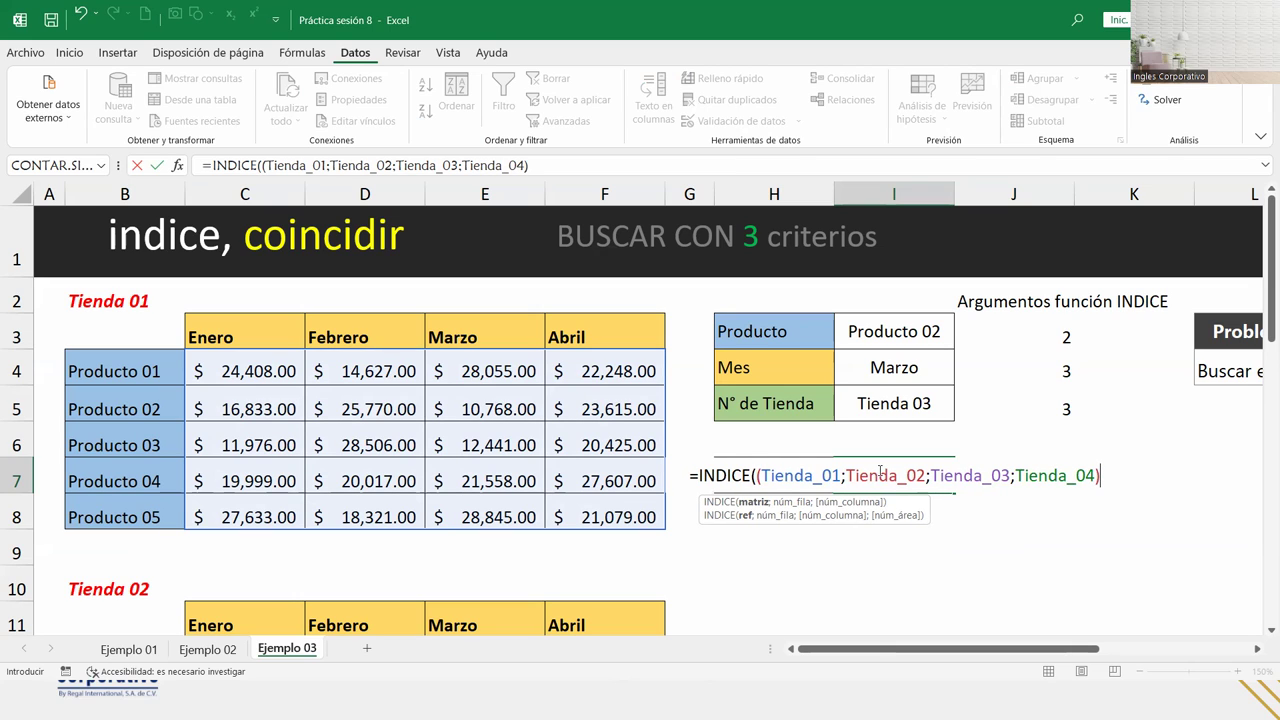
{"action": "type", "text": ";"}
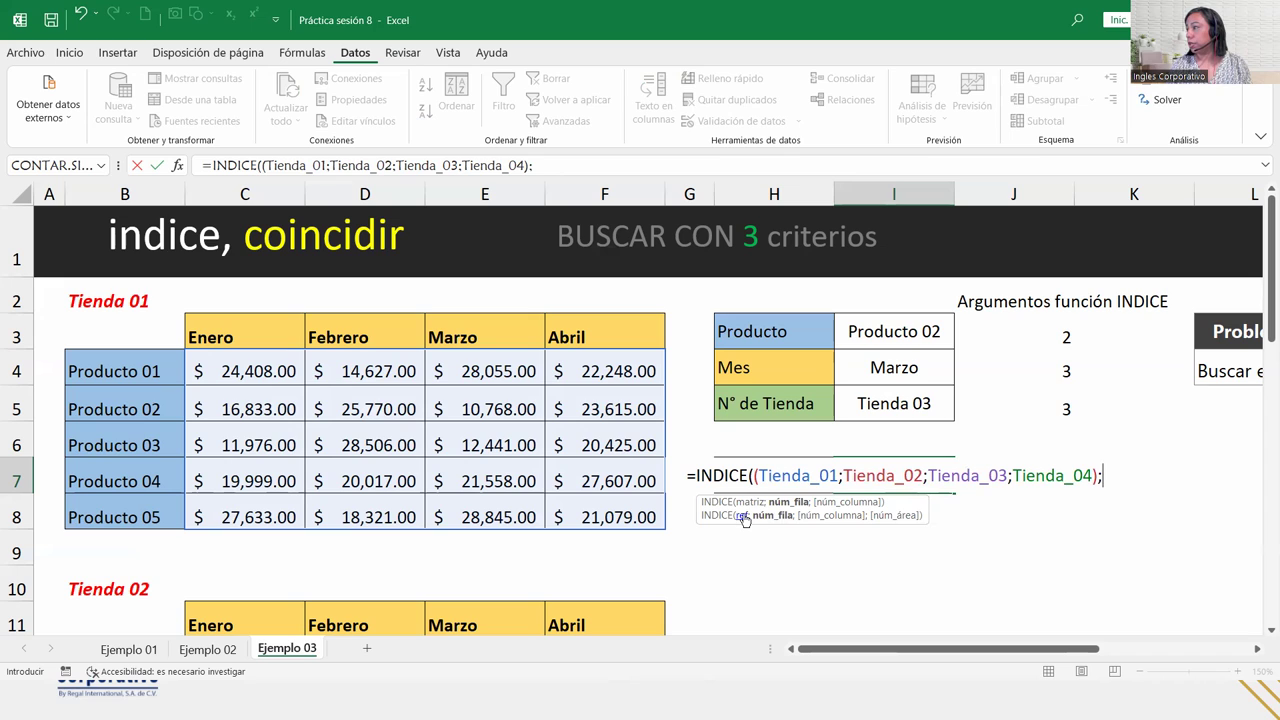
Finish the I7 formula with J3;J4;J5 as row, column and area, returning $ 20,297.00
{"action": "left_click", "coordinate": [1068, 337]}
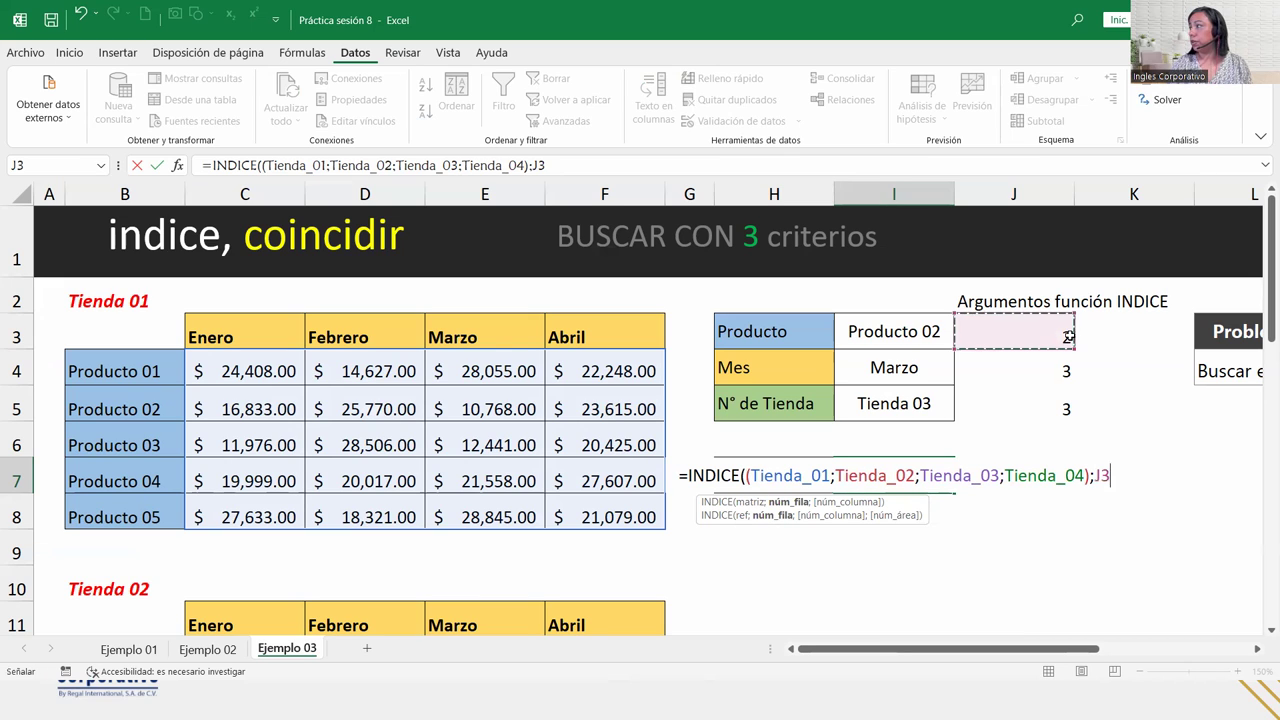
{"action": "type", "text": ";"}
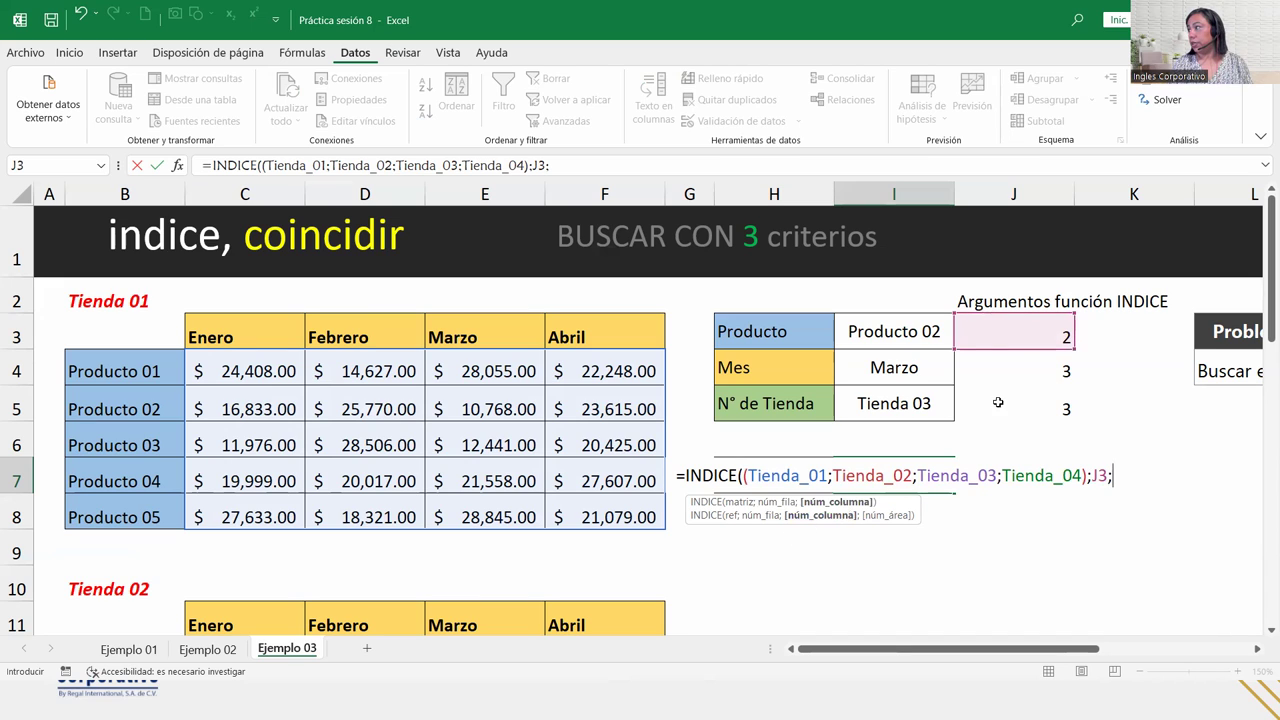
{"action": "left_click", "coordinate": [1019, 369]}
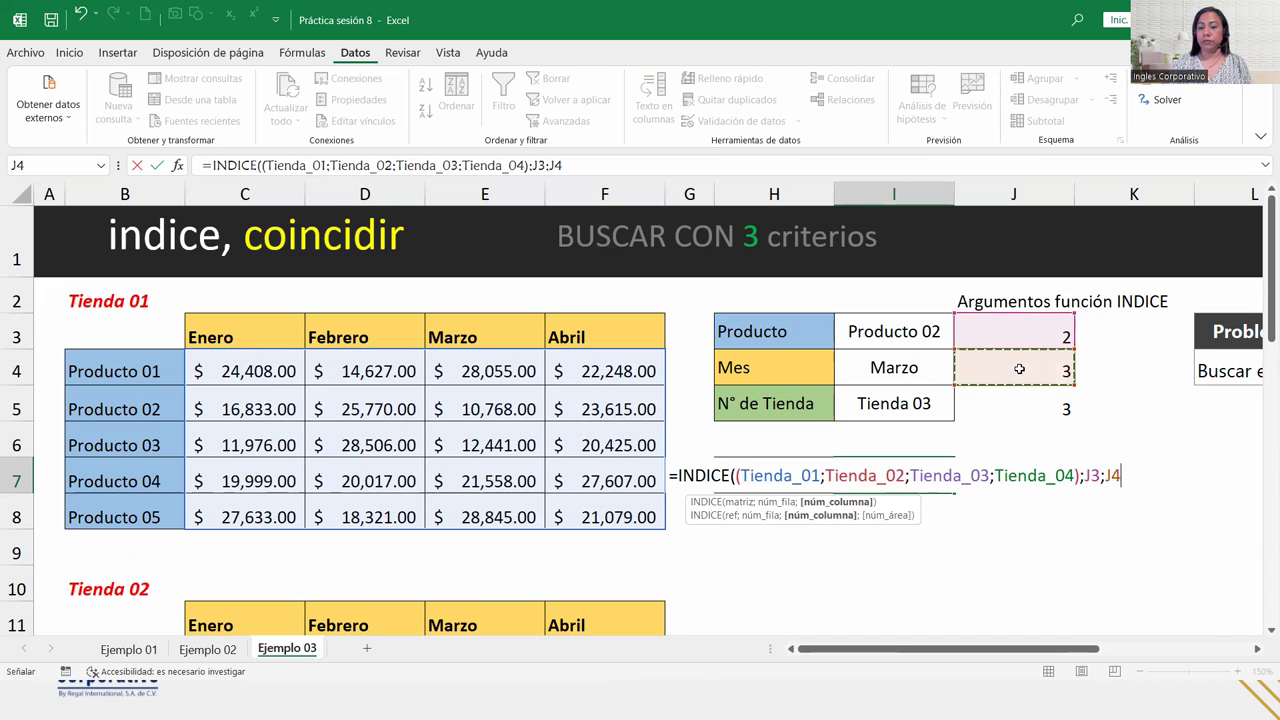
{"action": "type", "text": ";"}
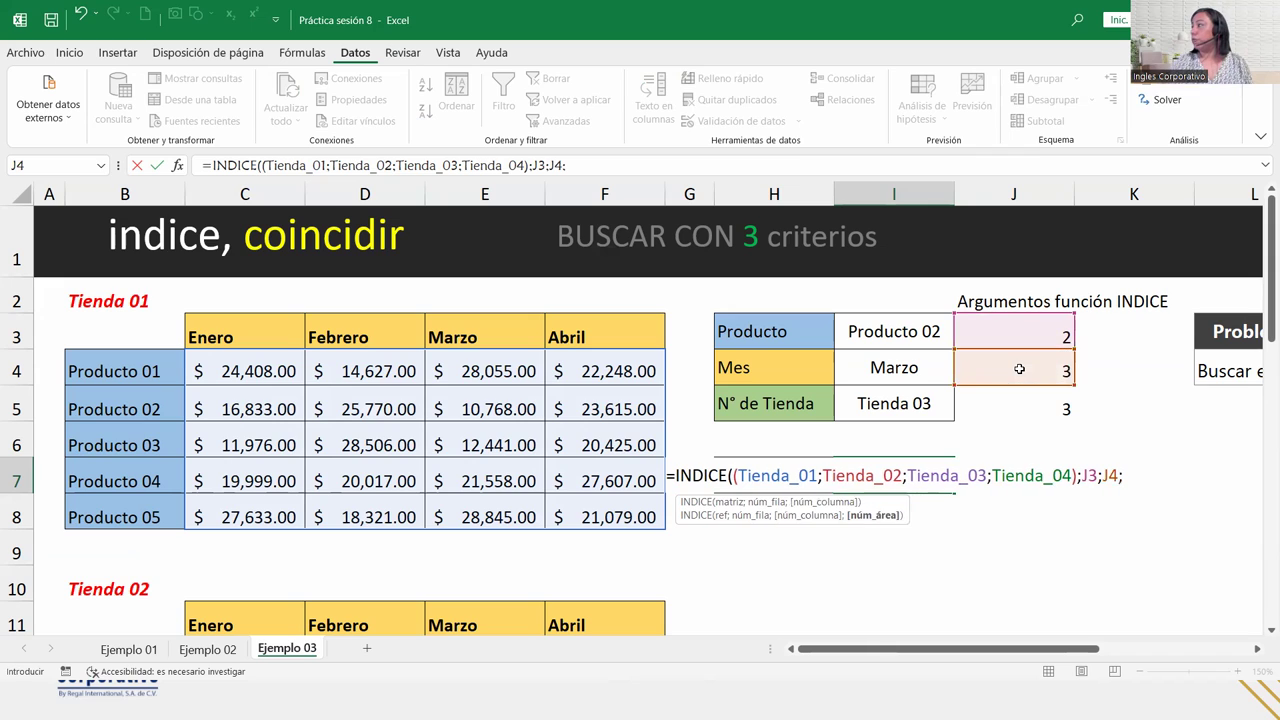
{"action": "left_click", "coordinate": [1022, 401]}
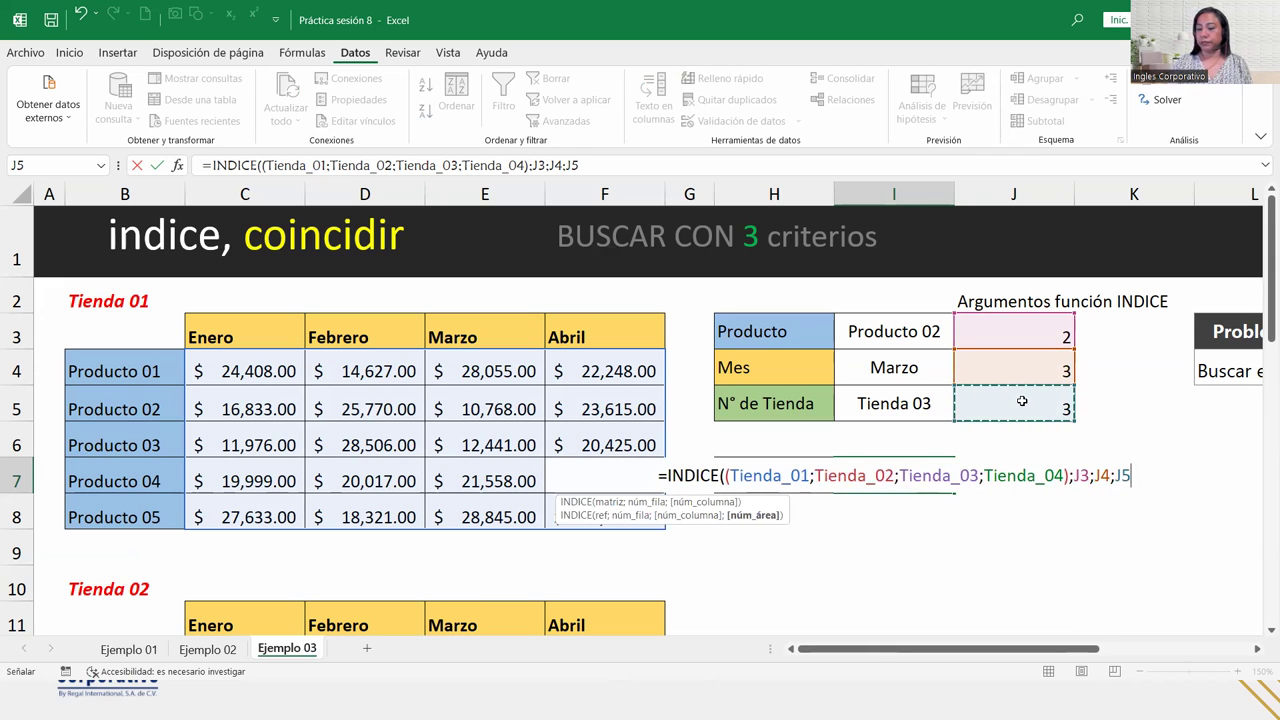
{"action": "type", "text": ")"}
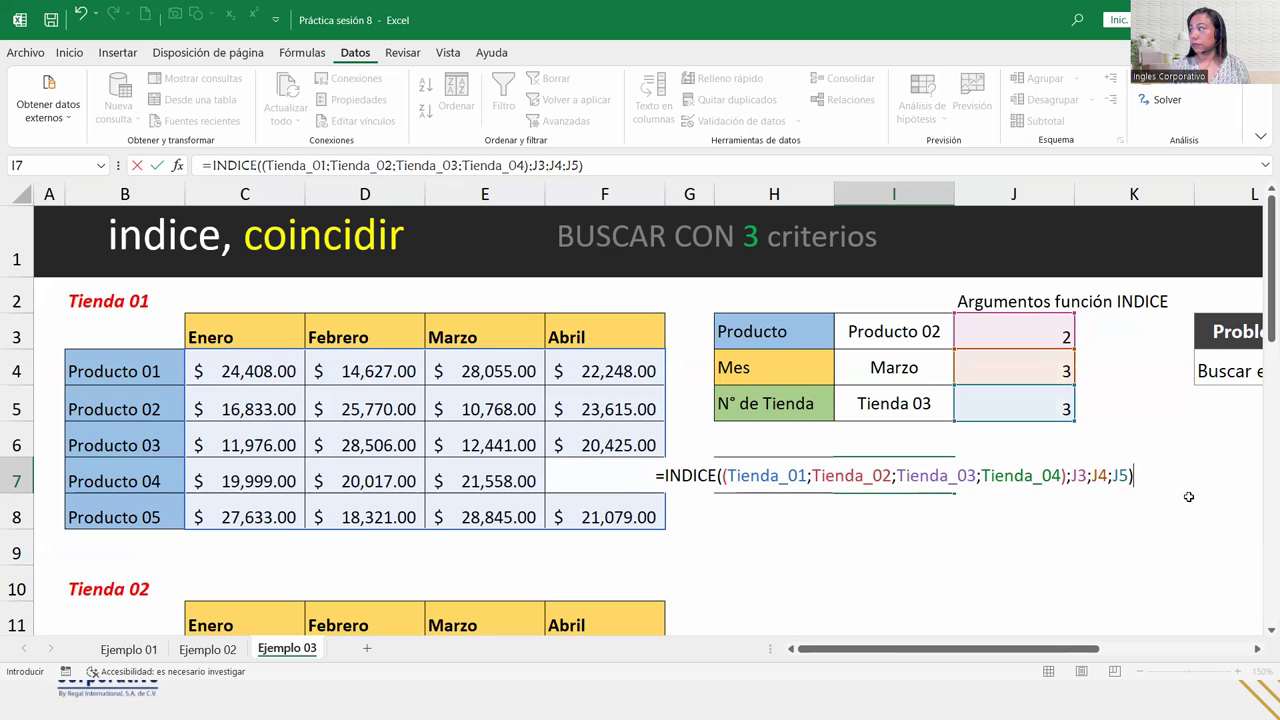
{"action": "key", "text": "Return"}
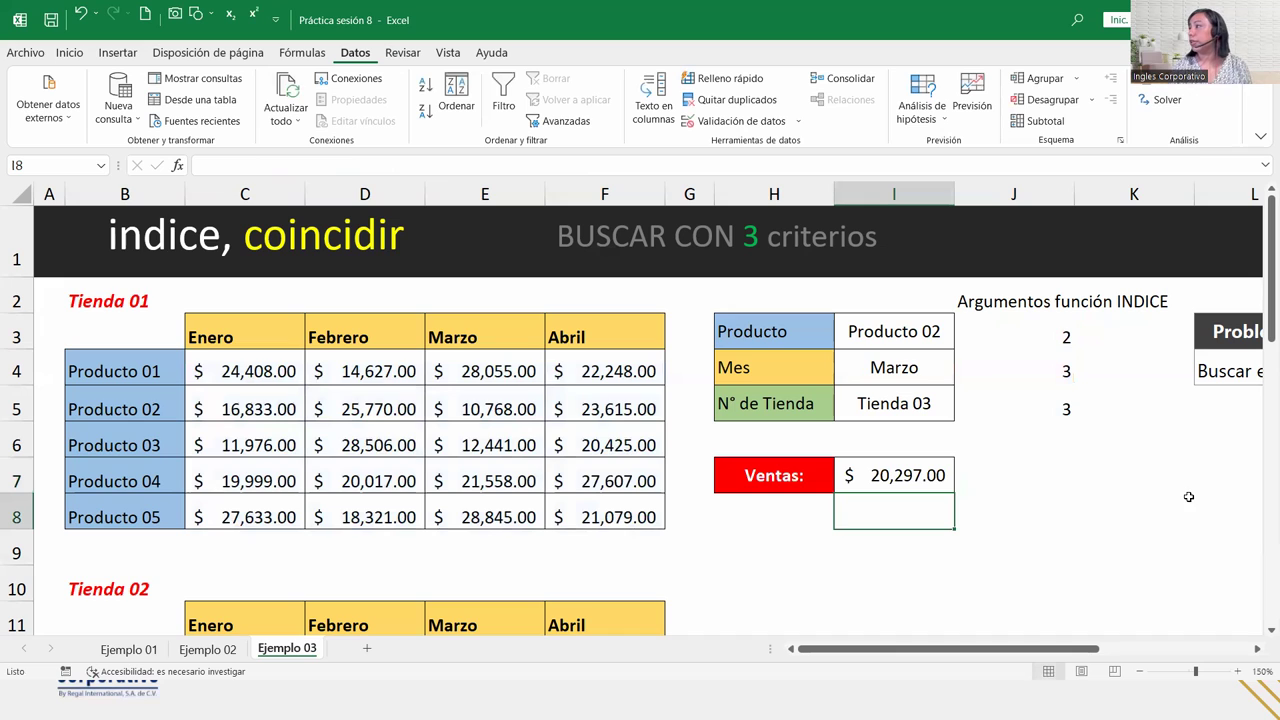
{"action": "left_click", "coordinate": [936, 470]}
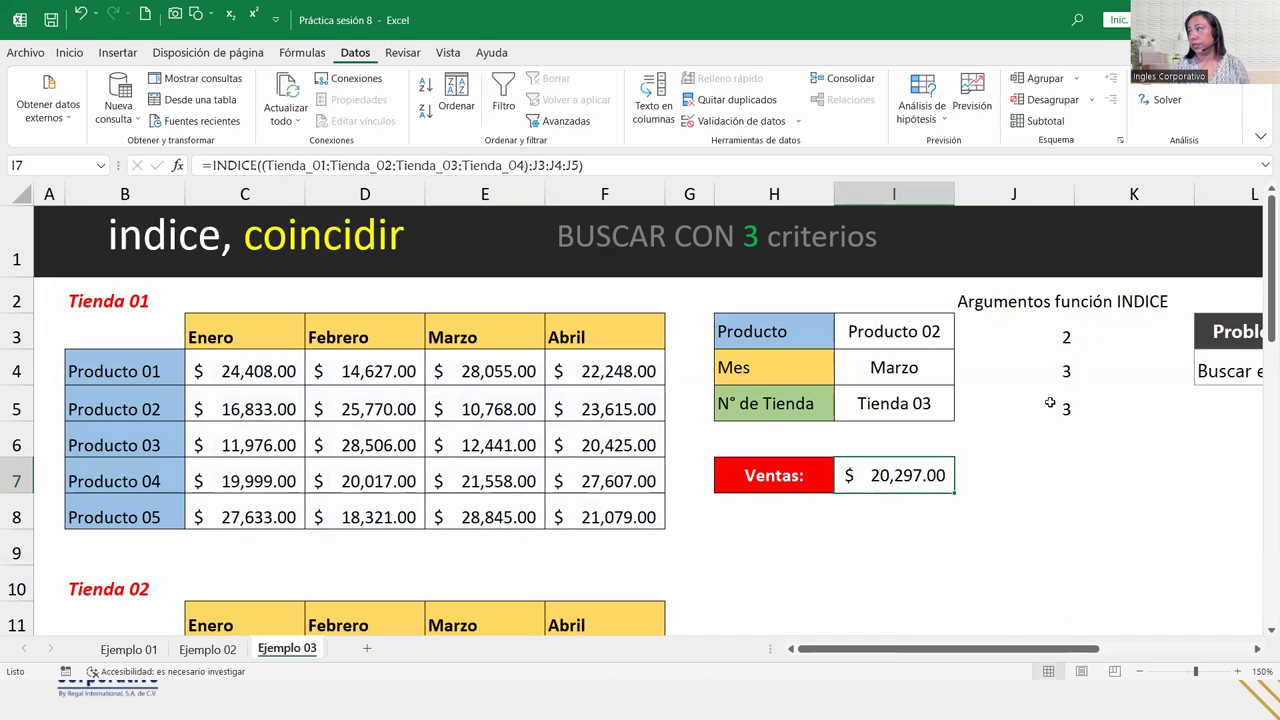
{"action": "left_click", "coordinate": [848, 402]}
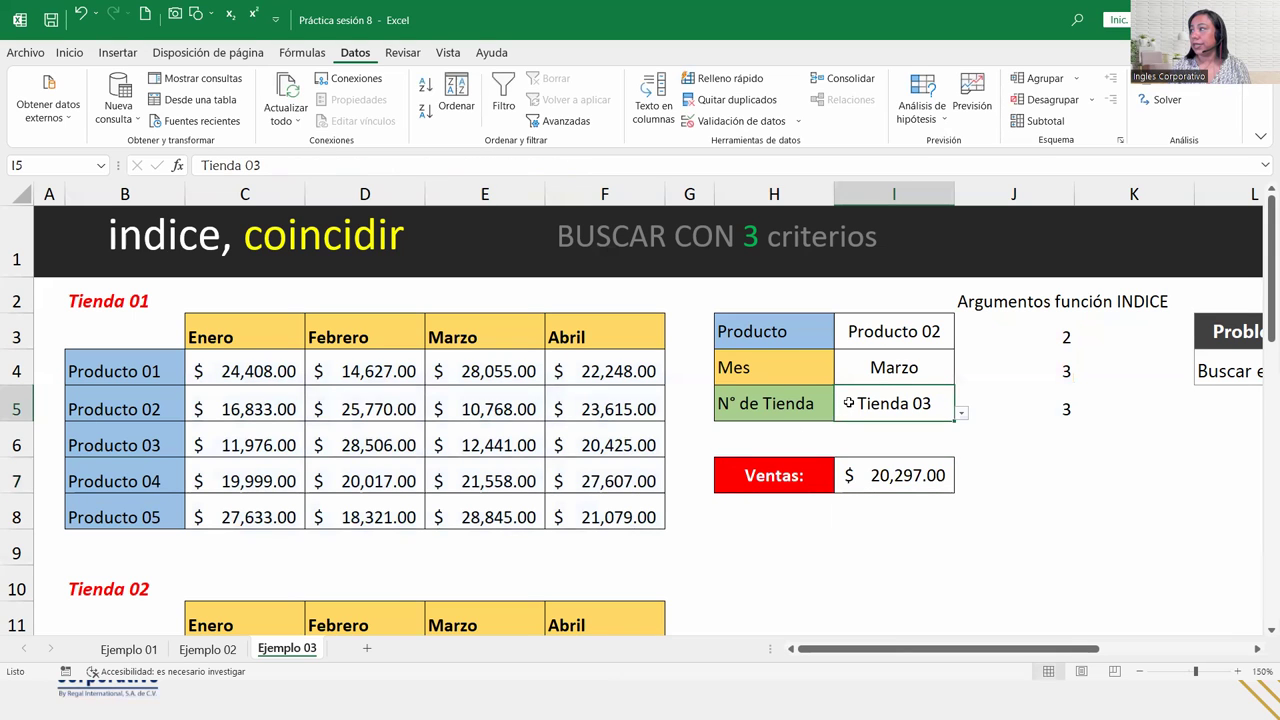
{"action": "scroll", "coordinate": [195, 556], "scroll_direction": "down", "scroll_amount": 6}
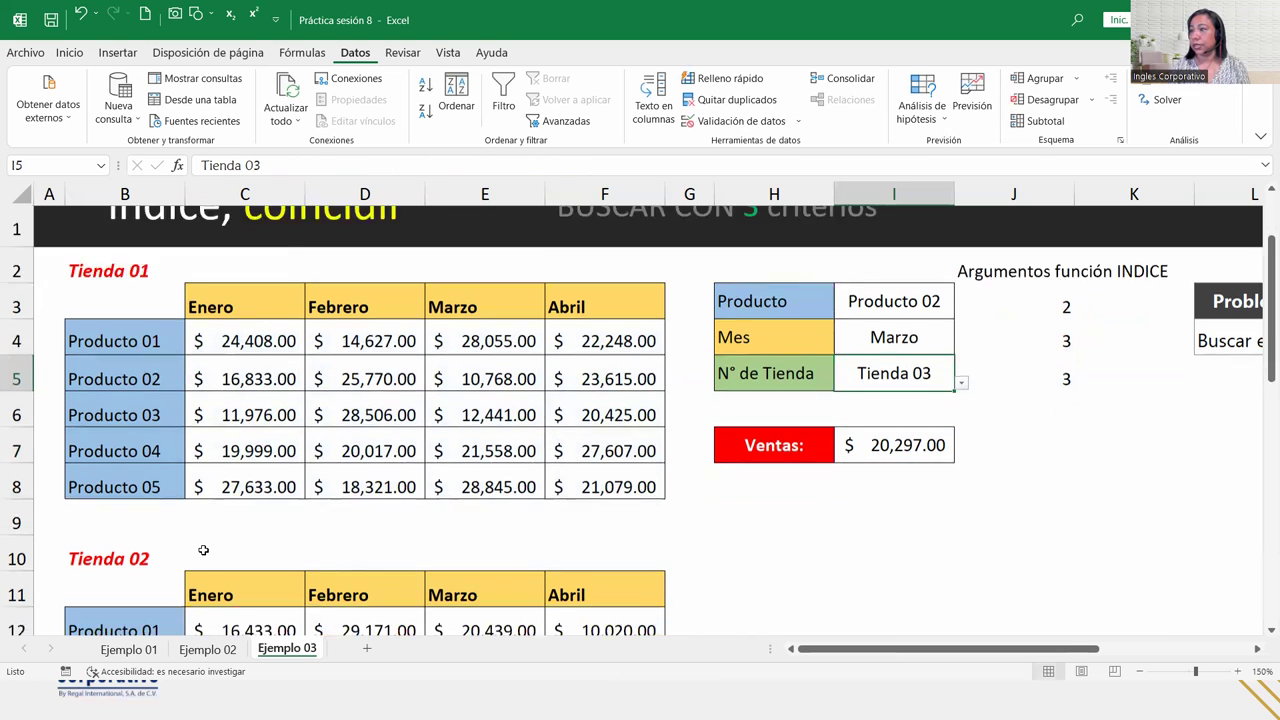
{"action": "scroll", "coordinate": [201, 553], "scroll_direction": "down", "scroll_amount": 6}
{"action": "scroll", "coordinate": [203, 549], "scroll_direction": "up", "scroll_amount": 5}
{"action": "scroll", "coordinate": [206, 551], "scroll_direction": "up", "scroll_amount": 4}
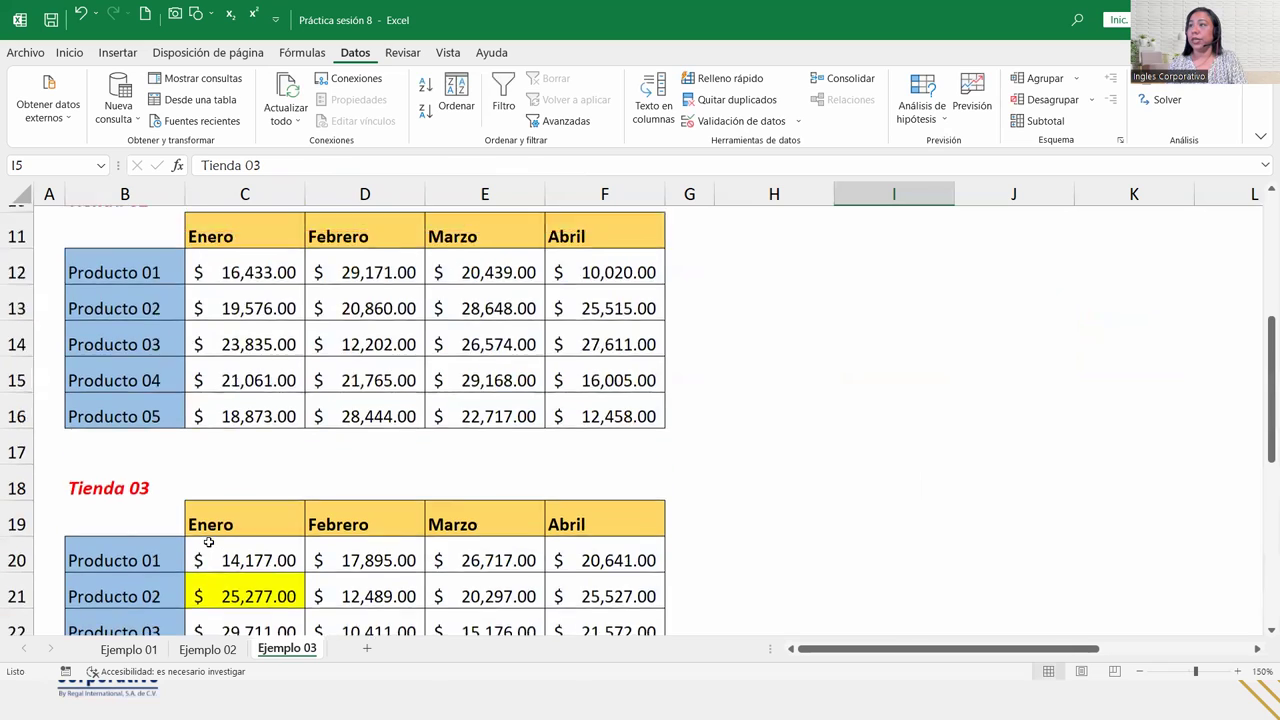
{"action": "scroll", "coordinate": [208, 543], "scroll_direction": "up", "scroll_amount": 2}
{"action": "scroll", "coordinate": [212, 550], "scroll_direction": "down", "scroll_amount": 1}
{"action": "scroll", "coordinate": [216, 532], "scroll_direction": "down", "scroll_amount": 1}
{"action": "scroll", "coordinate": [218, 528], "scroll_direction": "down", "scroll_amount": 1}
{"action": "scroll", "coordinate": [218, 528], "scroll_direction": "down", "scroll_amount": 1}
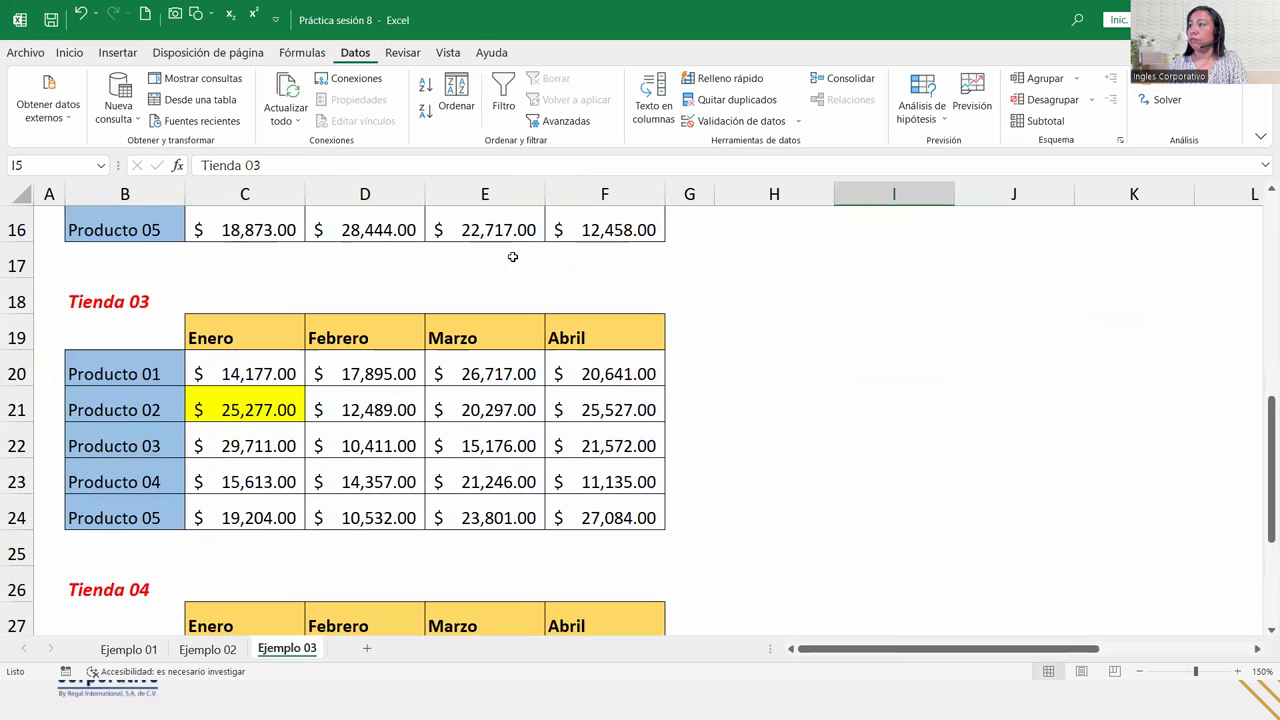
{"action": "left_click", "coordinate": [500, 322]}
{"action": "left_click", "coordinate": [488, 413]}
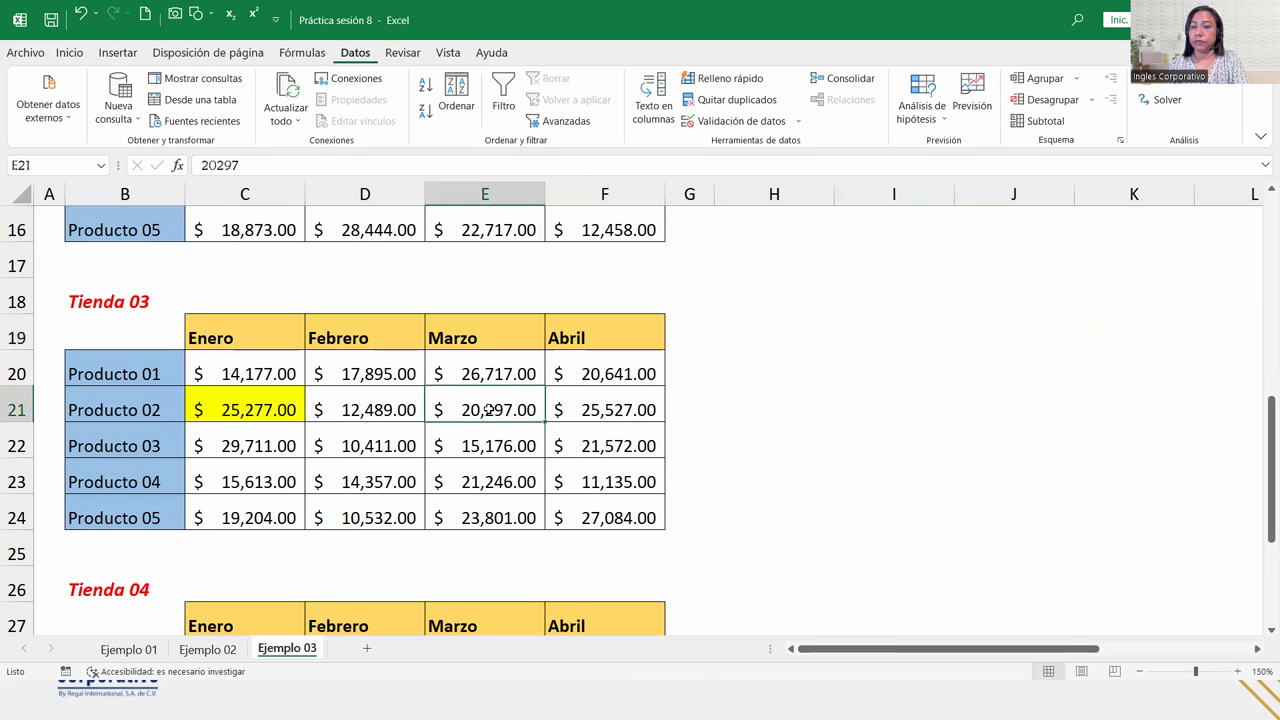
{"action": "left_click_drag", "start_coordinate": [495, 330], "coordinate": [495, 398]}
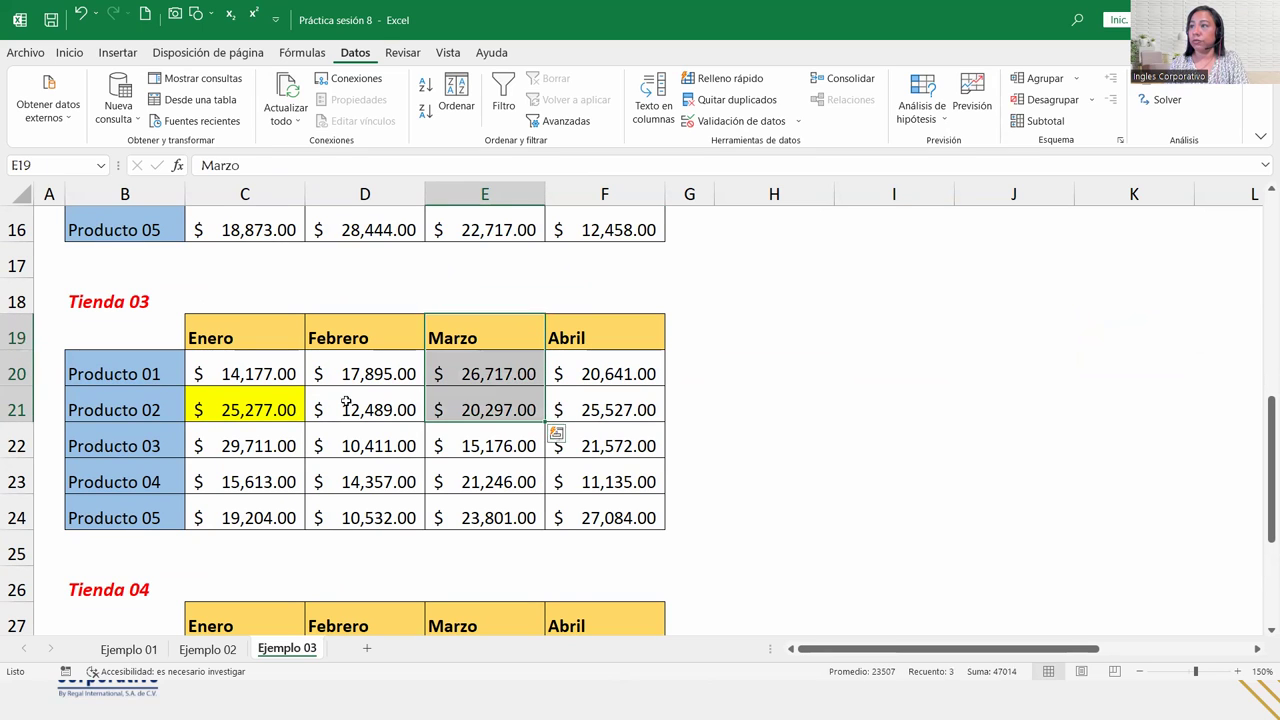
{"action": "left_click_drag", "start_coordinate": [124, 410], "coordinate": [500, 410]}
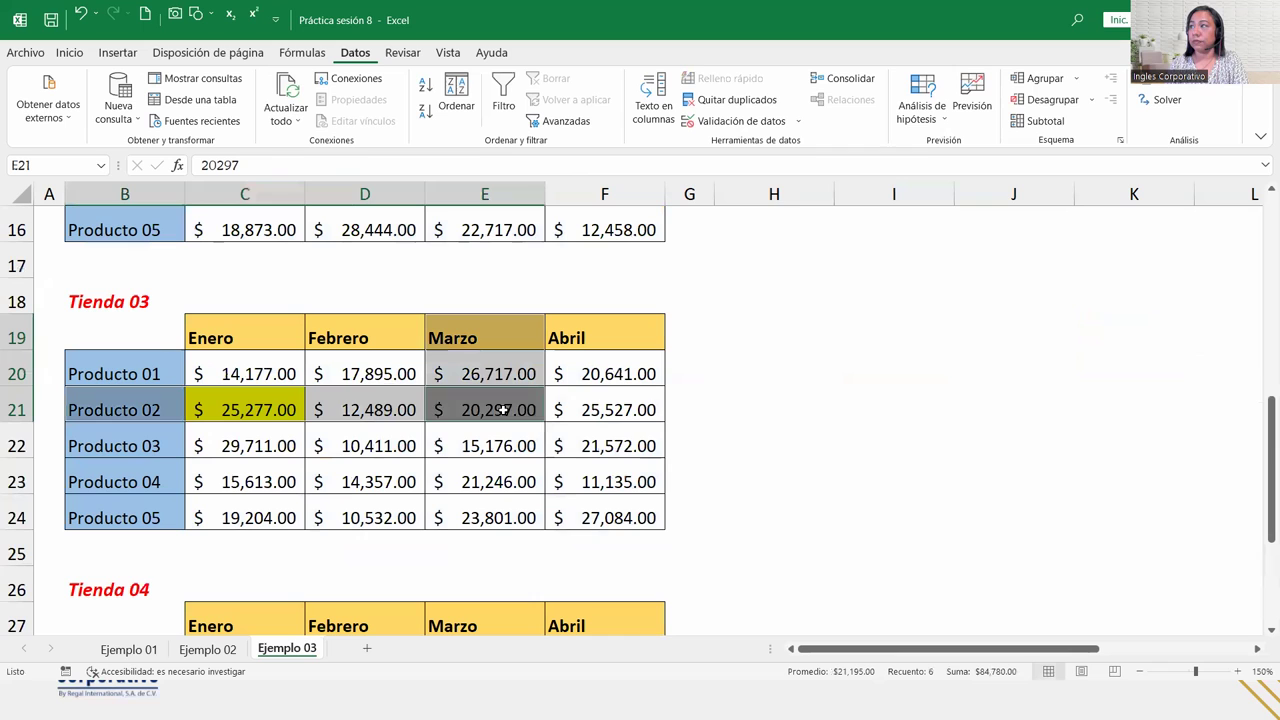
{"action": "scroll", "coordinate": [897, 397], "scroll_direction": "up", "scroll_amount": 5}
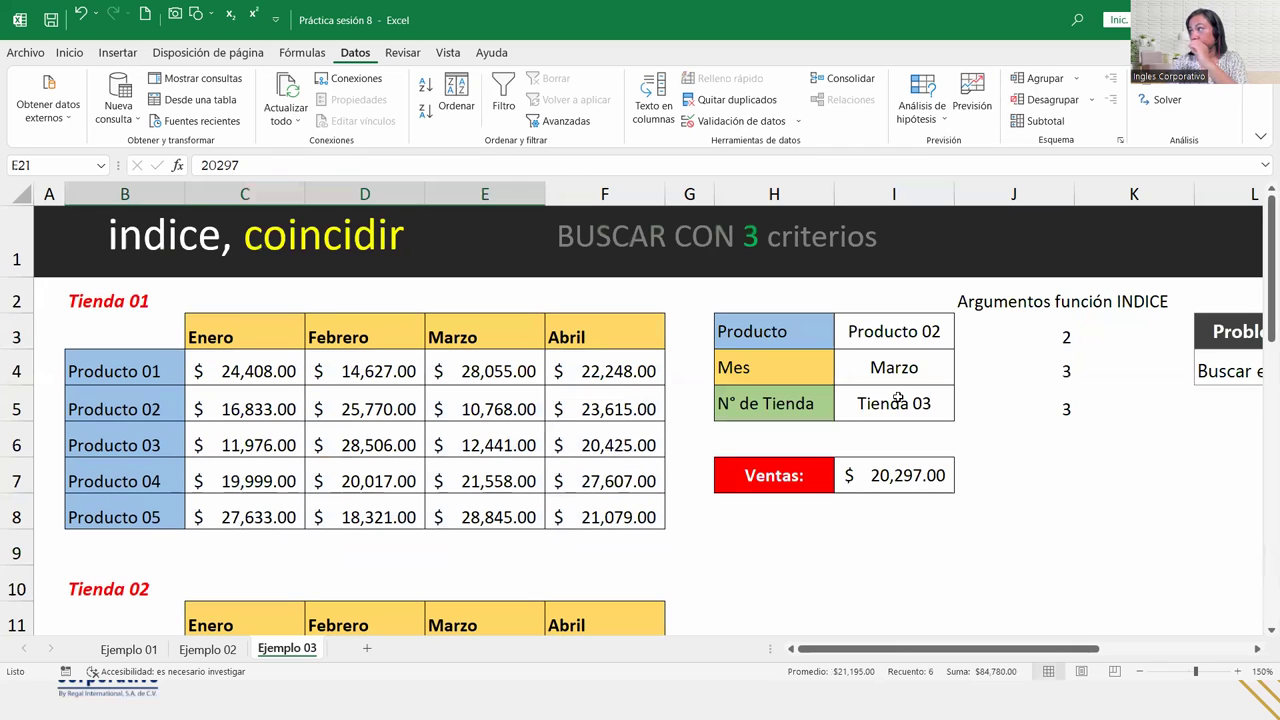
Switch the N° de Tienda cell I5 to Tienda 01
{"action": "left_click", "coordinate": [897, 400]}
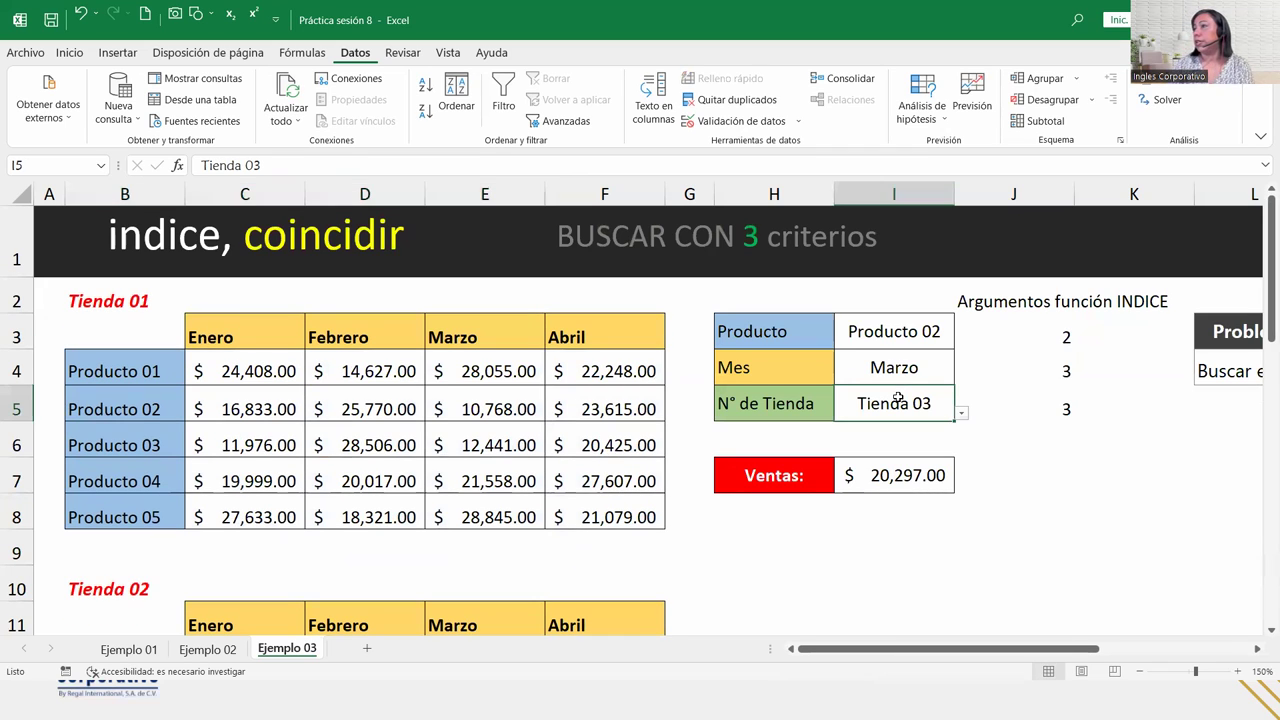
{"action": "left_click", "coordinate": [961, 412]}
{"action": "key", "text": "Escape"}
{"action": "left_click", "coordinate": [842, 429]}
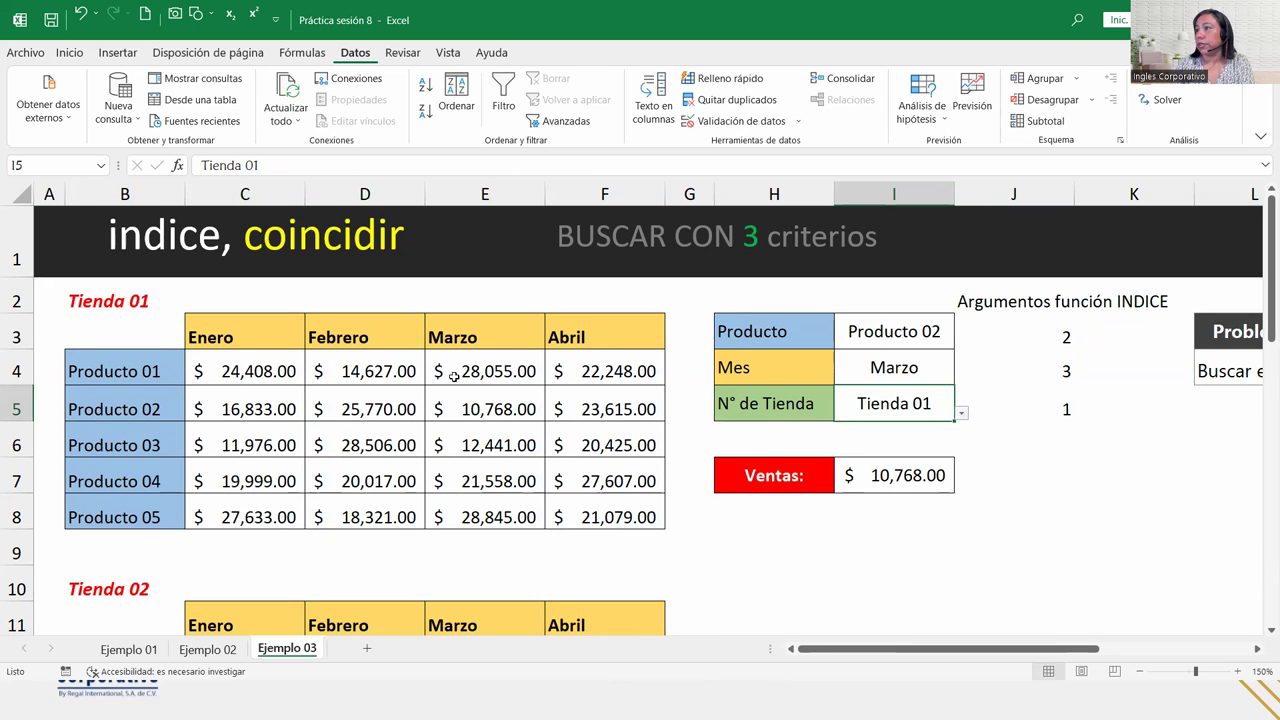
Verify the $ 10,768.00 result against the Producto 02 and Marzo intersection in the table
{"action": "left_click_drag", "start_coordinate": [120, 409], "coordinate": [480, 409]}
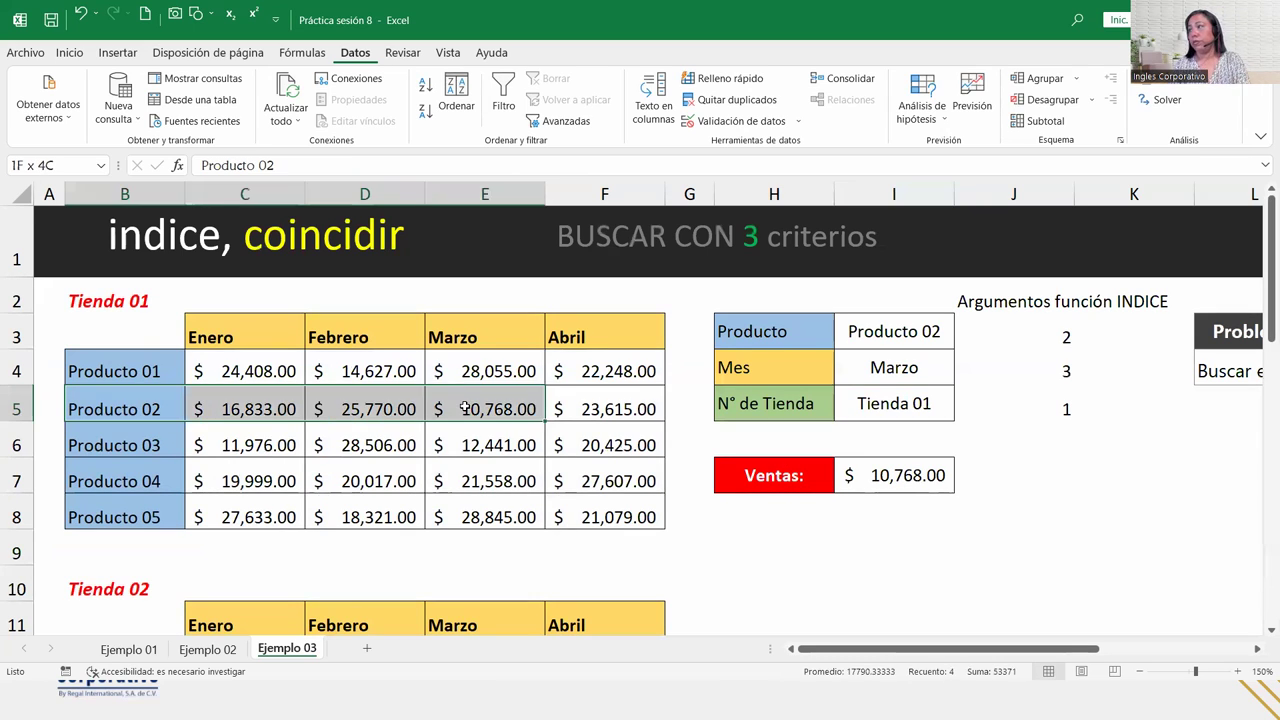
{"action": "left_click_drag", "start_coordinate": [471, 332], "coordinate": [485, 405], "text": "ctrl"}
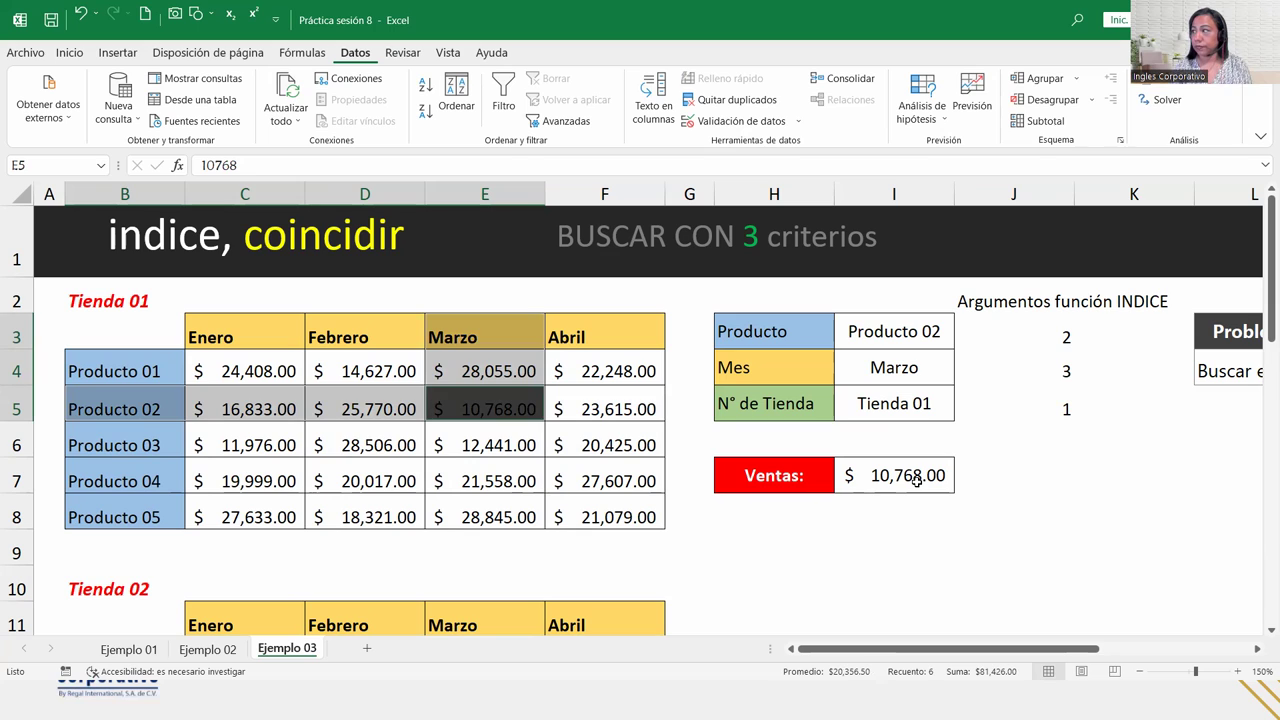
{"action": "left_click", "coordinate": [338, 442]}
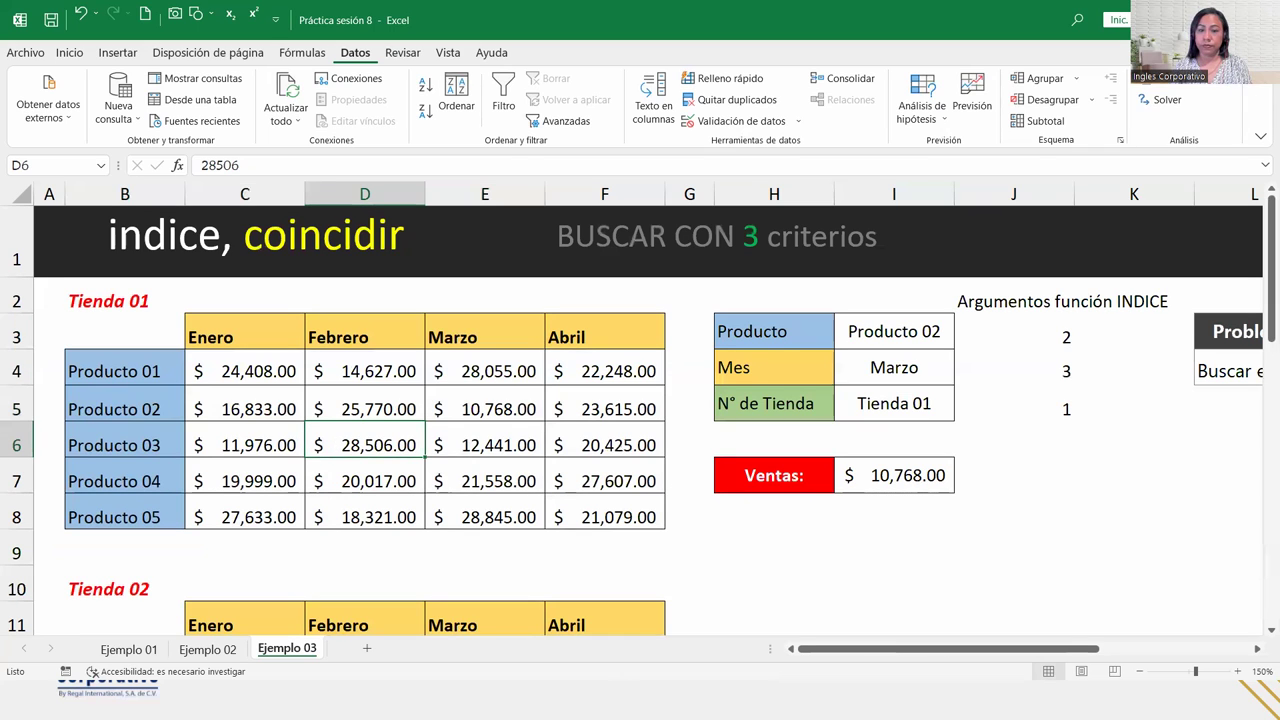
{"action": "key", "text": "F2"}
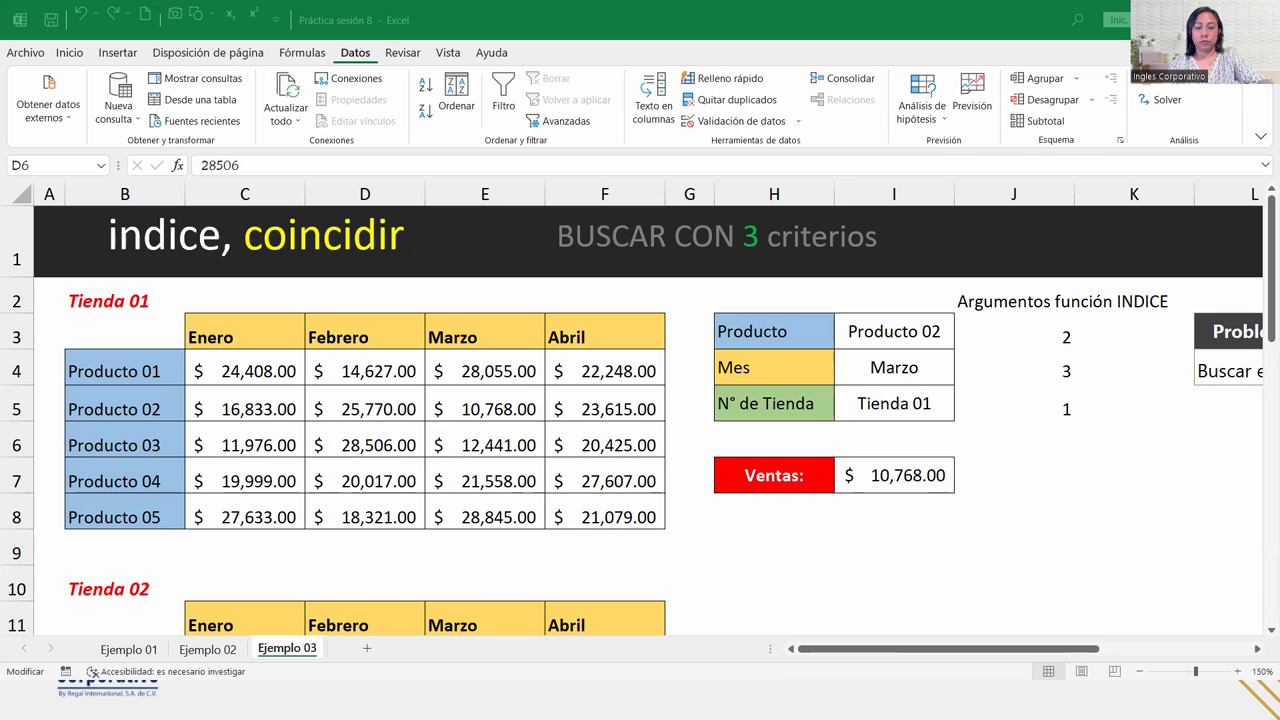
{"action": "key", "text": "Escape"}
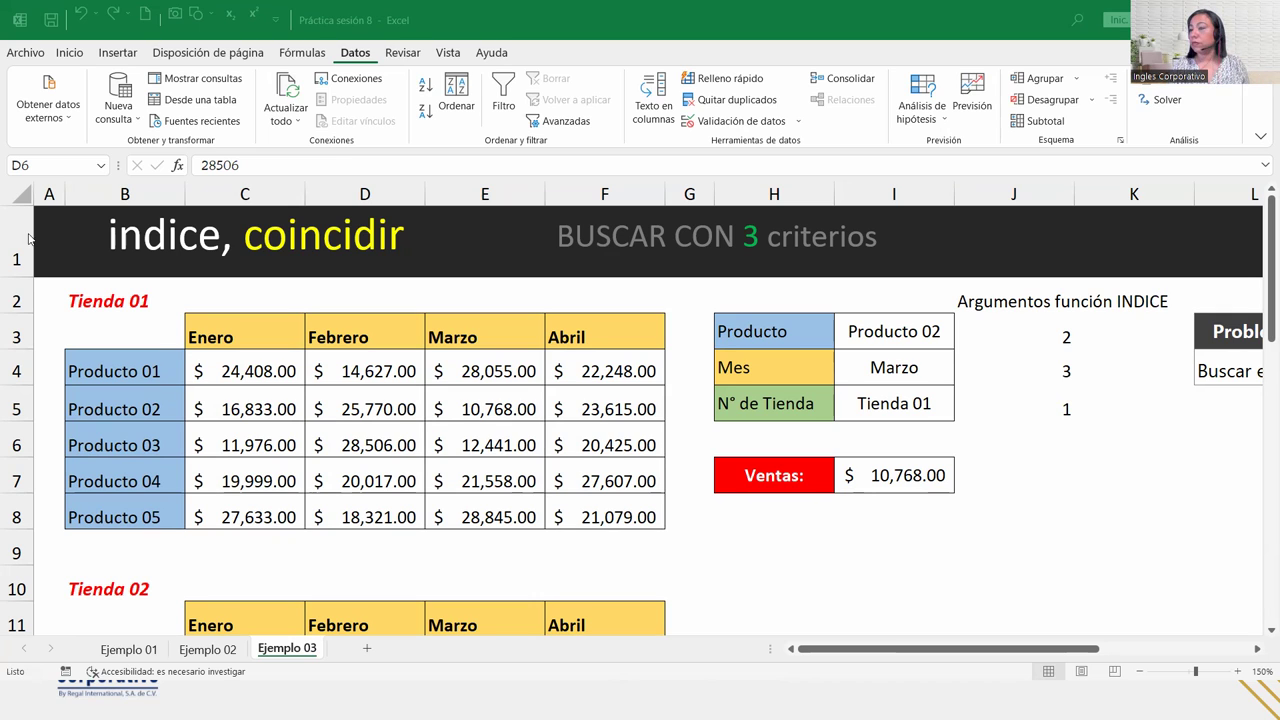
{"action": "left_click", "coordinate": [905, 468]}
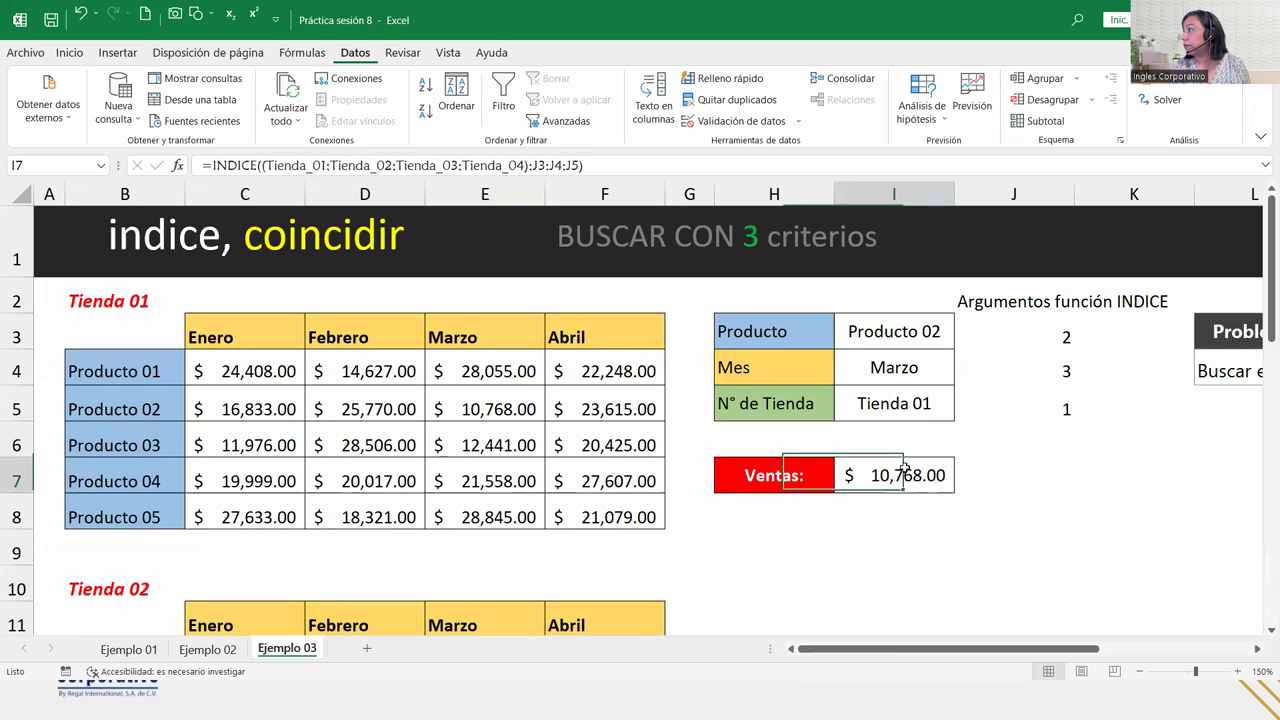
{"action": "key", "text": "F2"}
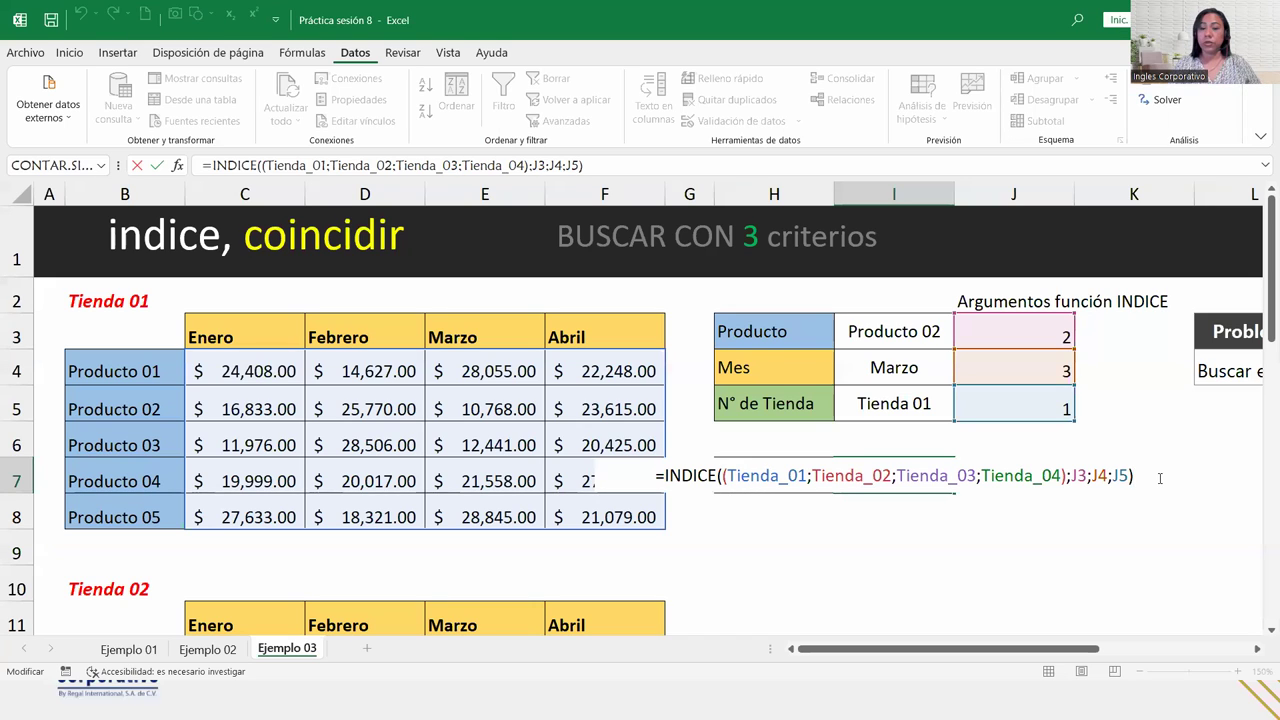
{"action": "key", "text": "Return"}
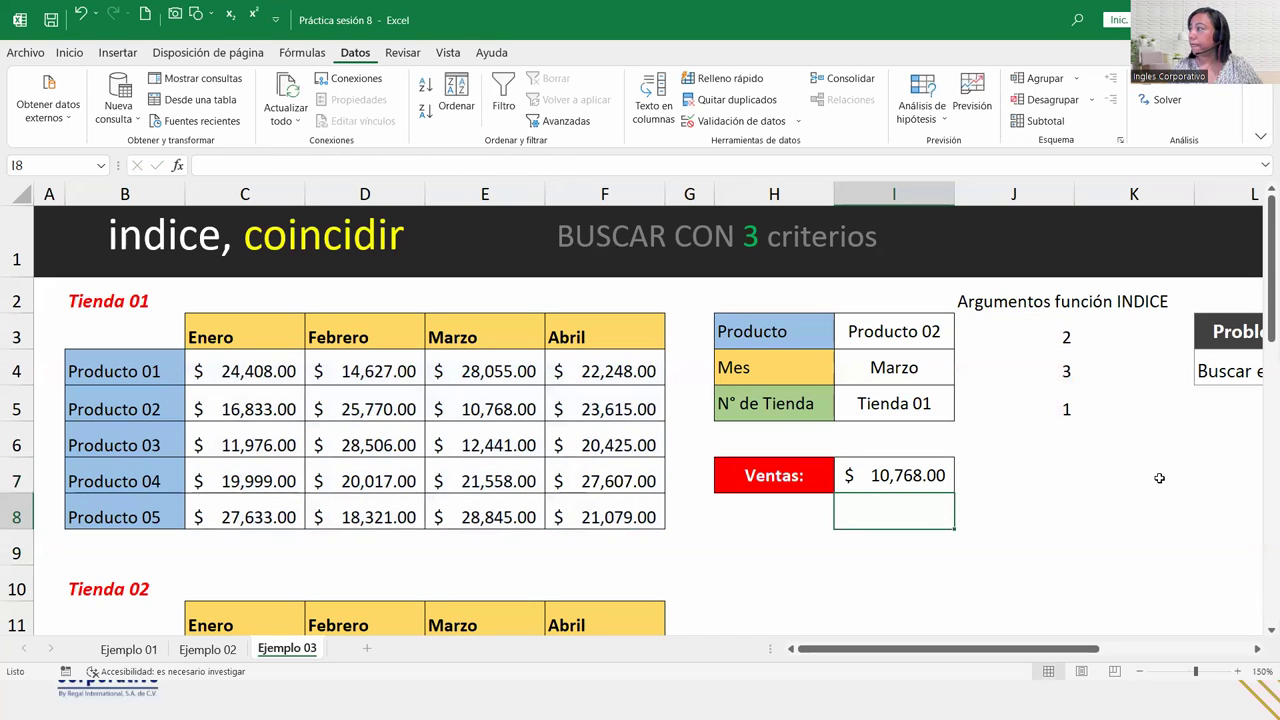
{"action": "double_click", "coordinate": [1064, 405]}
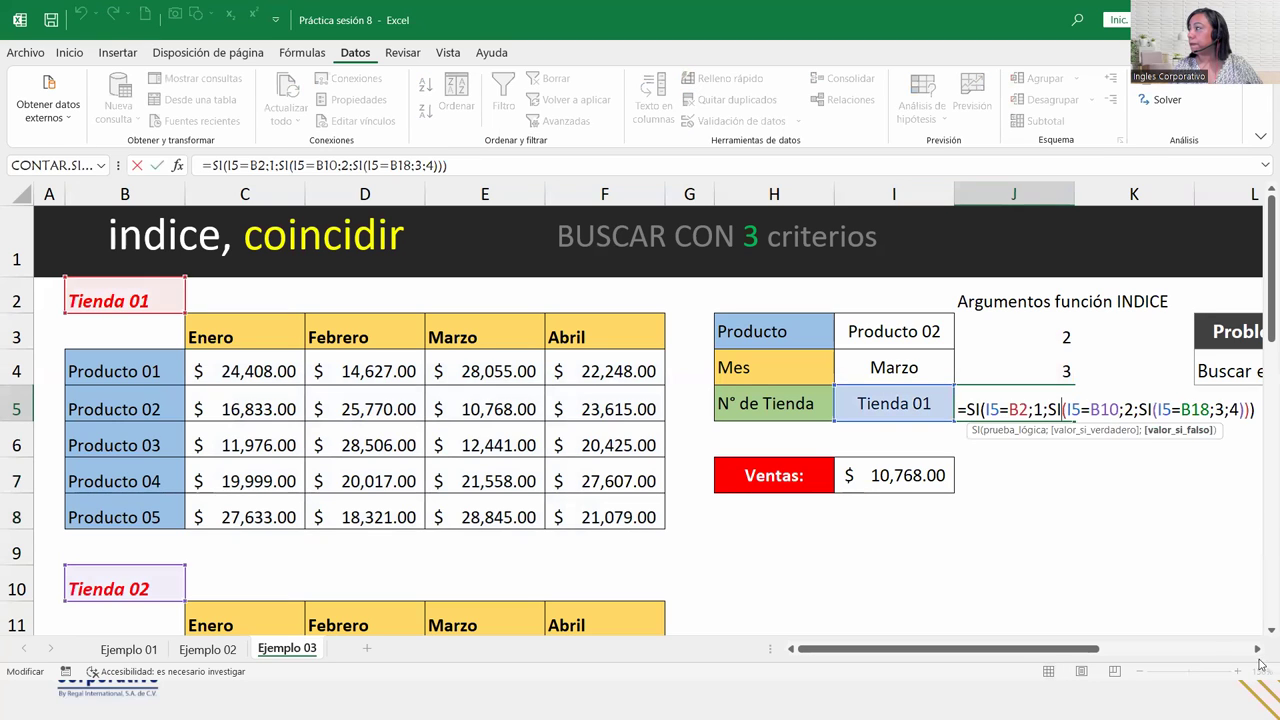
{"action": "scroll", "coordinate": [946, 383], "scroll_direction": "right", "scroll_amount": 5}
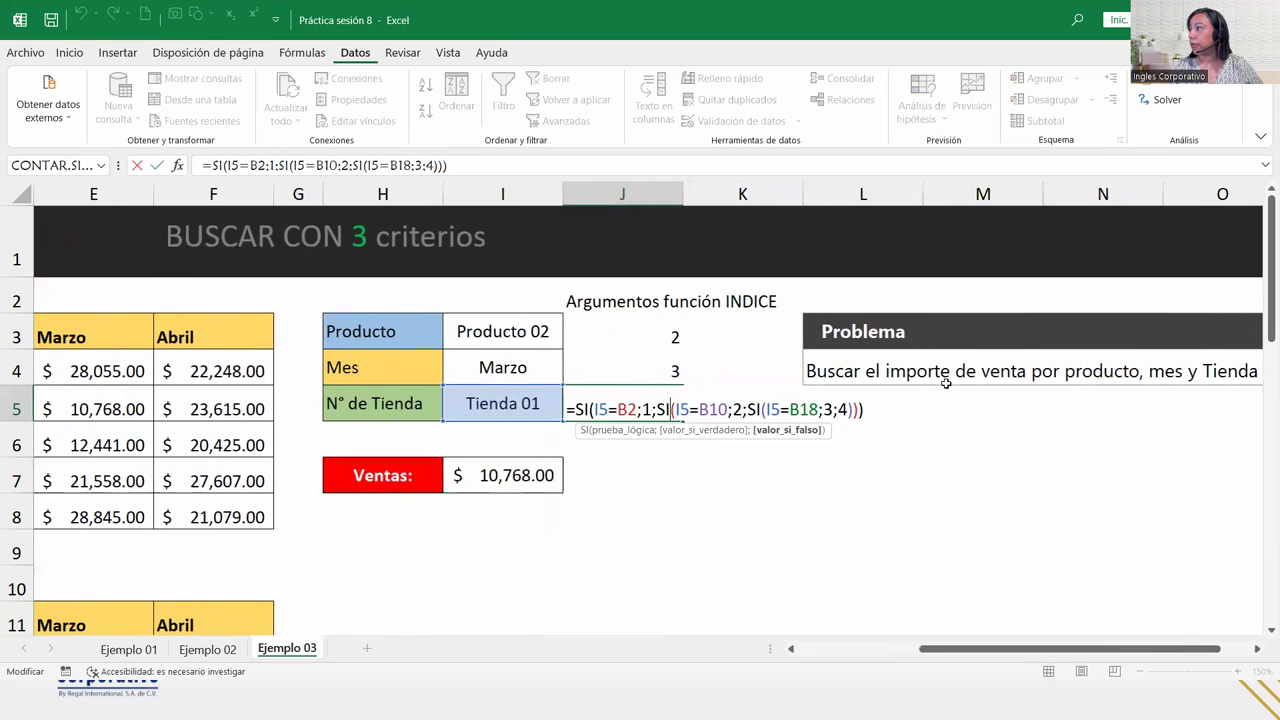
{"action": "left_click", "coordinate": [878, 404]}
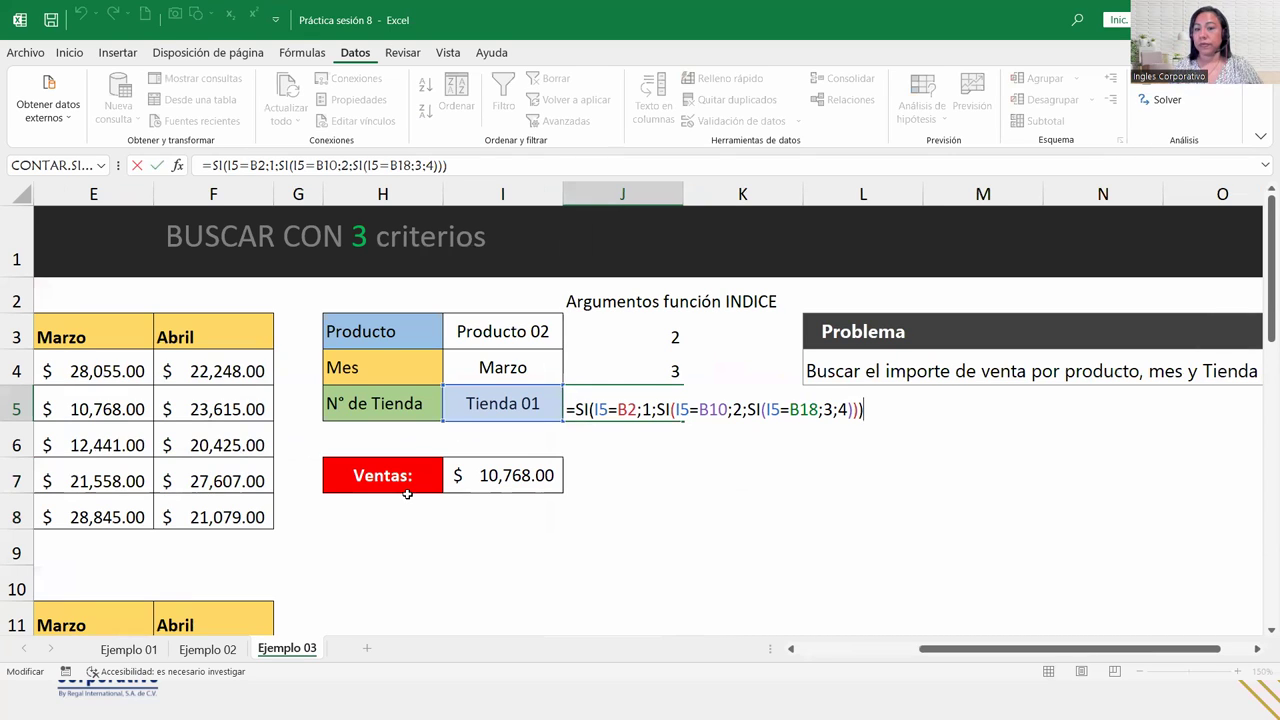
{"action": "left_click", "coordinate": [370, 517]}
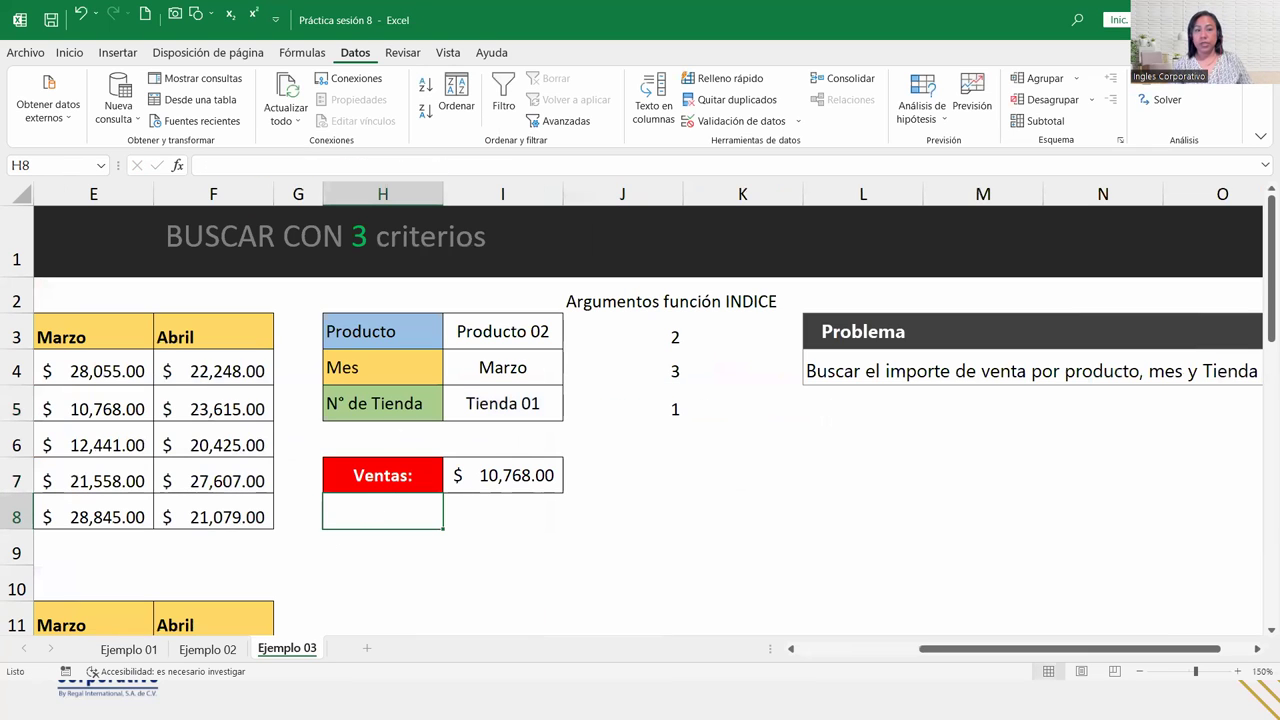
Paste the combined INDICE, COINCIDIR and nested SI formula into I8, returning $ 10,768.00
{"action": "double_click", "coordinate": [467, 510]}
{"action": "type", "text": "=INDICE((Tienda_01;Tienda_02;Tienda_03;Tienda_04);COINCIDIR(I3;Producto;0);COINCIDIR(I4;Meses;0);SI(I5=B2;1;SI(I5=B10;2;SI(I5=B18;3;4))))"}
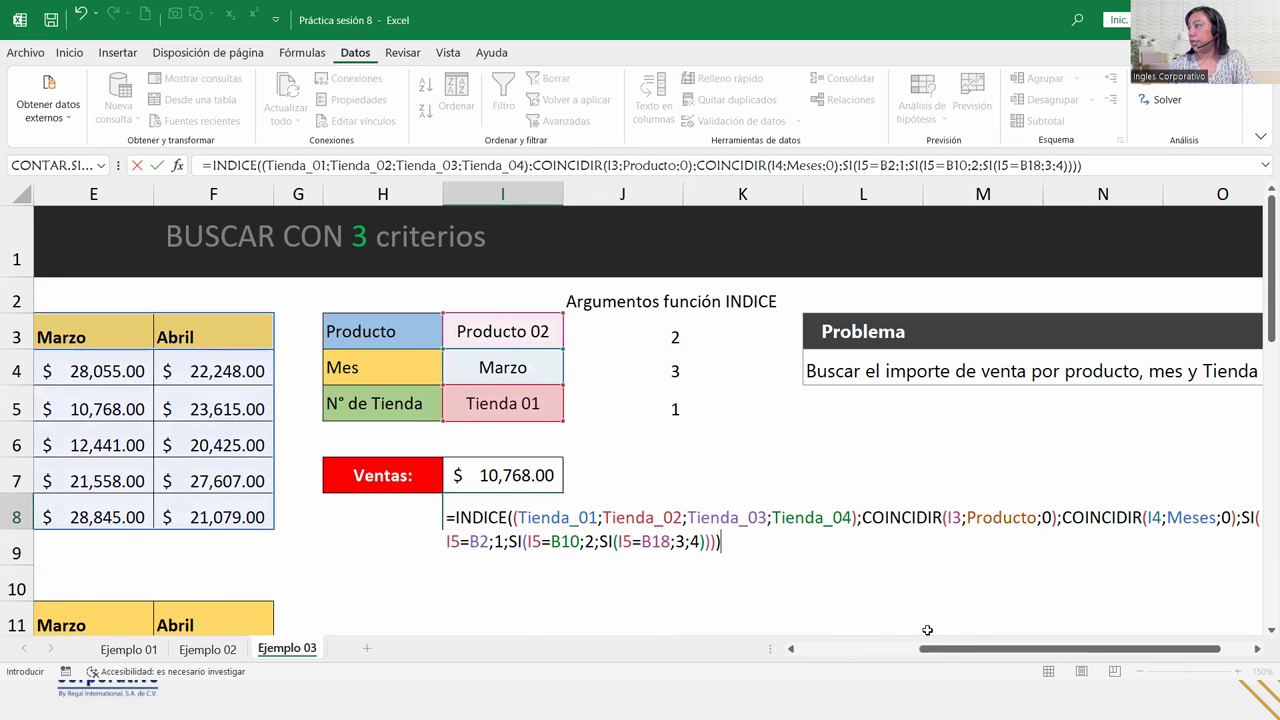
{"action": "left_click_drag", "start_coordinate": [942, 651], "coordinate": [1002, 651]}
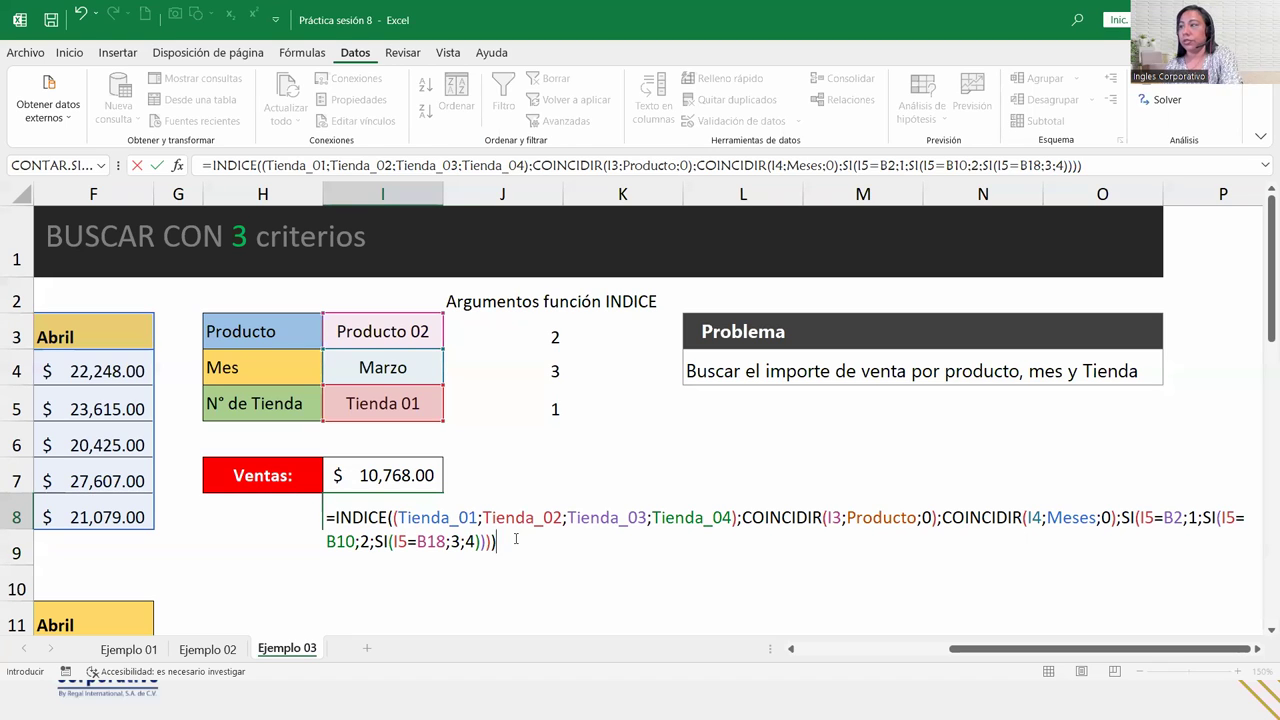
{"action": "key", "text": "Return"}
{"action": "left_click", "coordinate": [371, 520]}
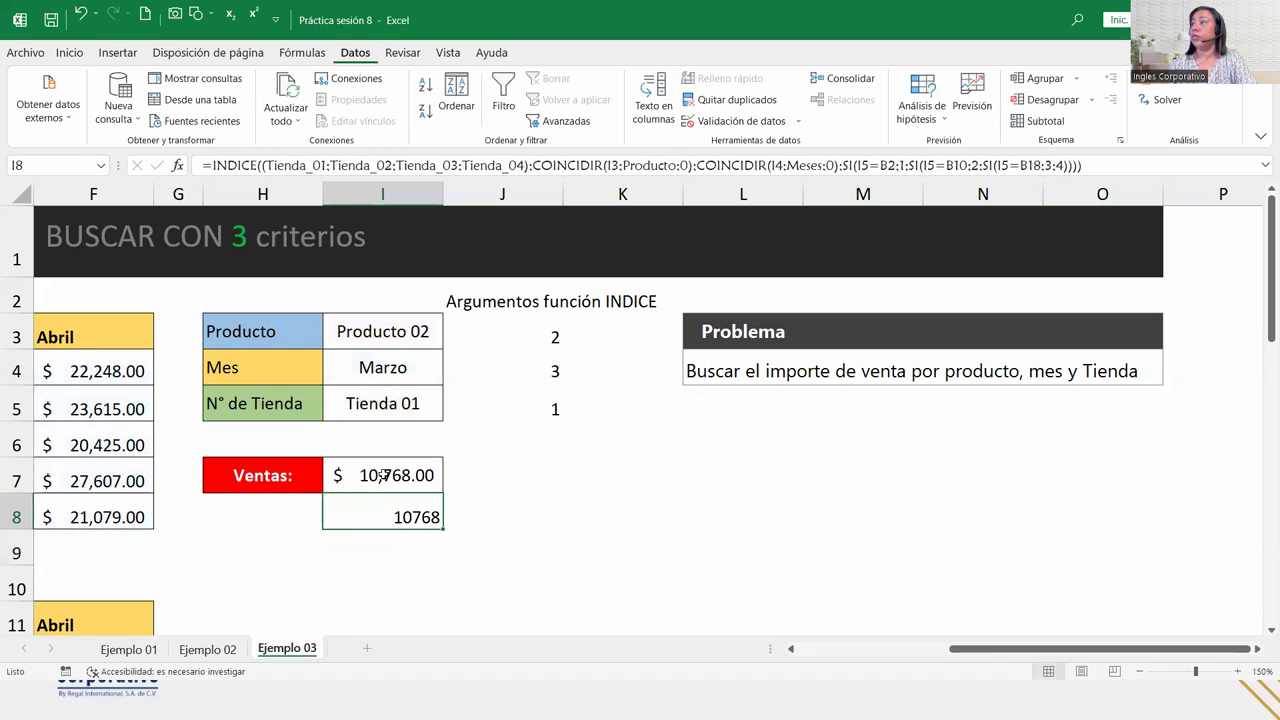
Copy the H7:I7 Ventas formatting onto H8:I8 with Format Painter
{"action": "left_click", "coordinate": [368, 475]}
{"action": "left_click_drag", "start_coordinate": [314, 477], "coordinate": [400, 477]}
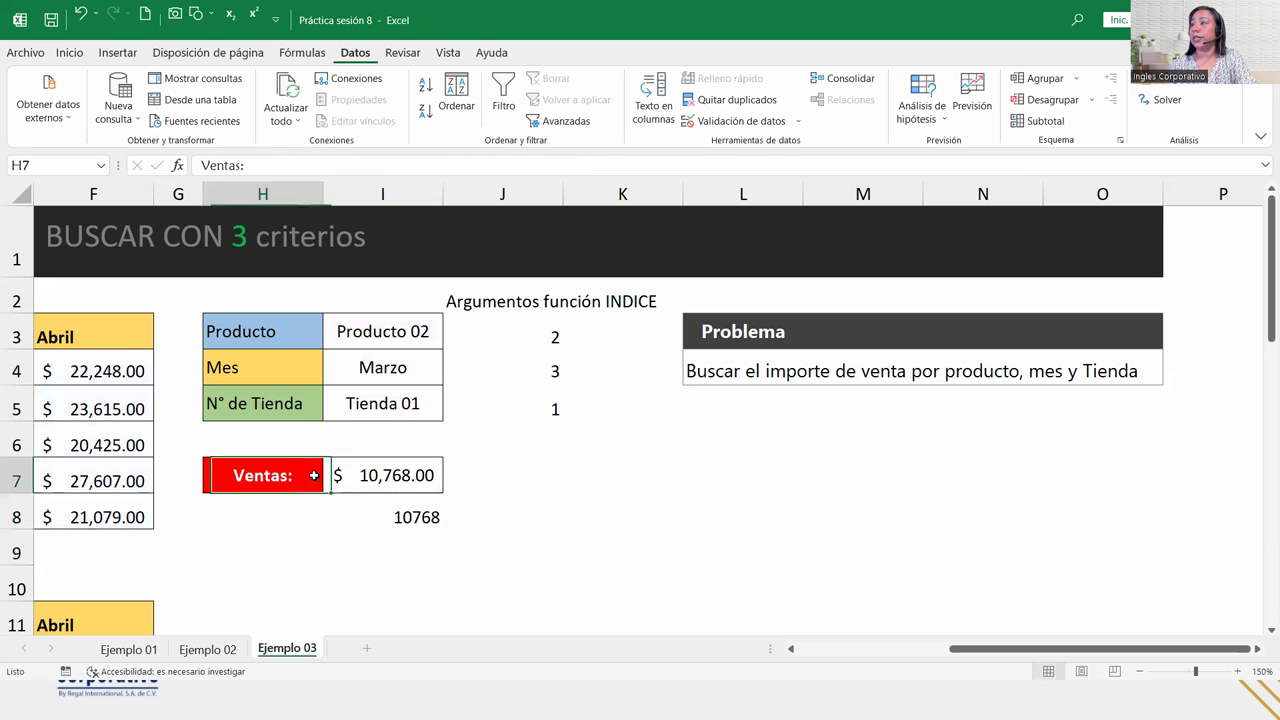
{"action": "left_click", "coordinate": [68, 53]}
{"action": "left_click", "coordinate": [62, 120]}
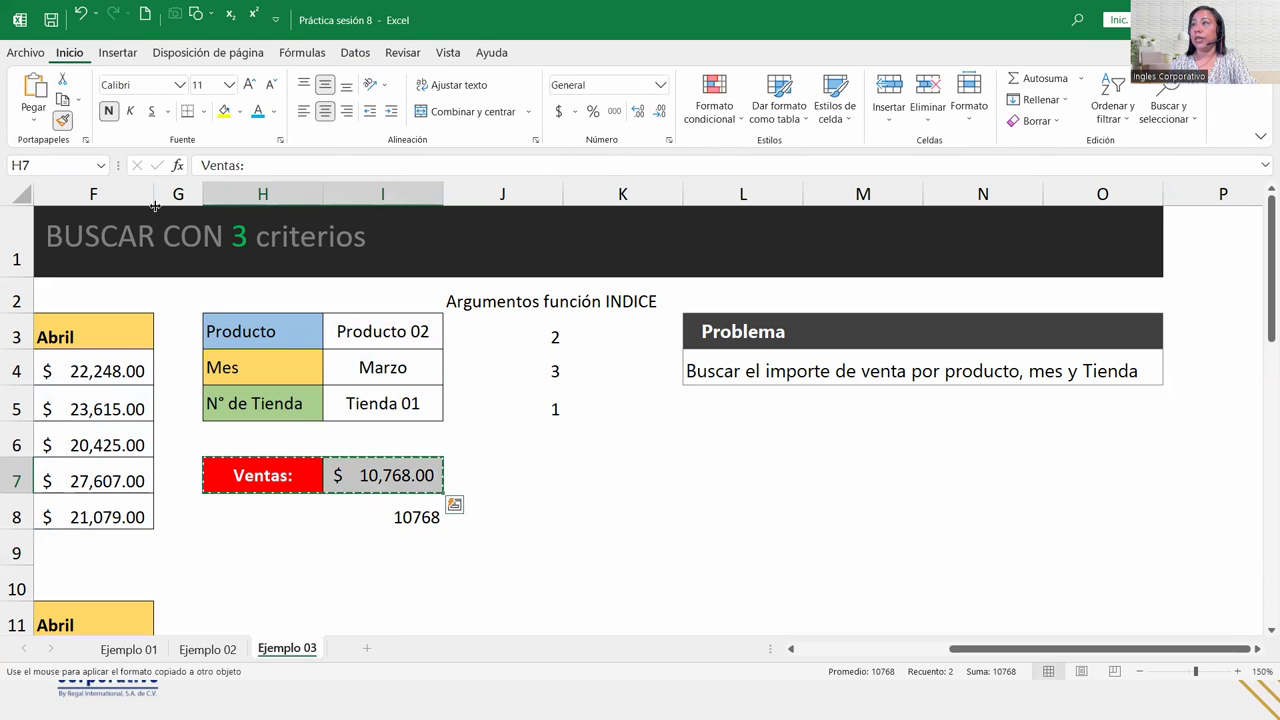
{"action": "left_click", "coordinate": [284, 500]}
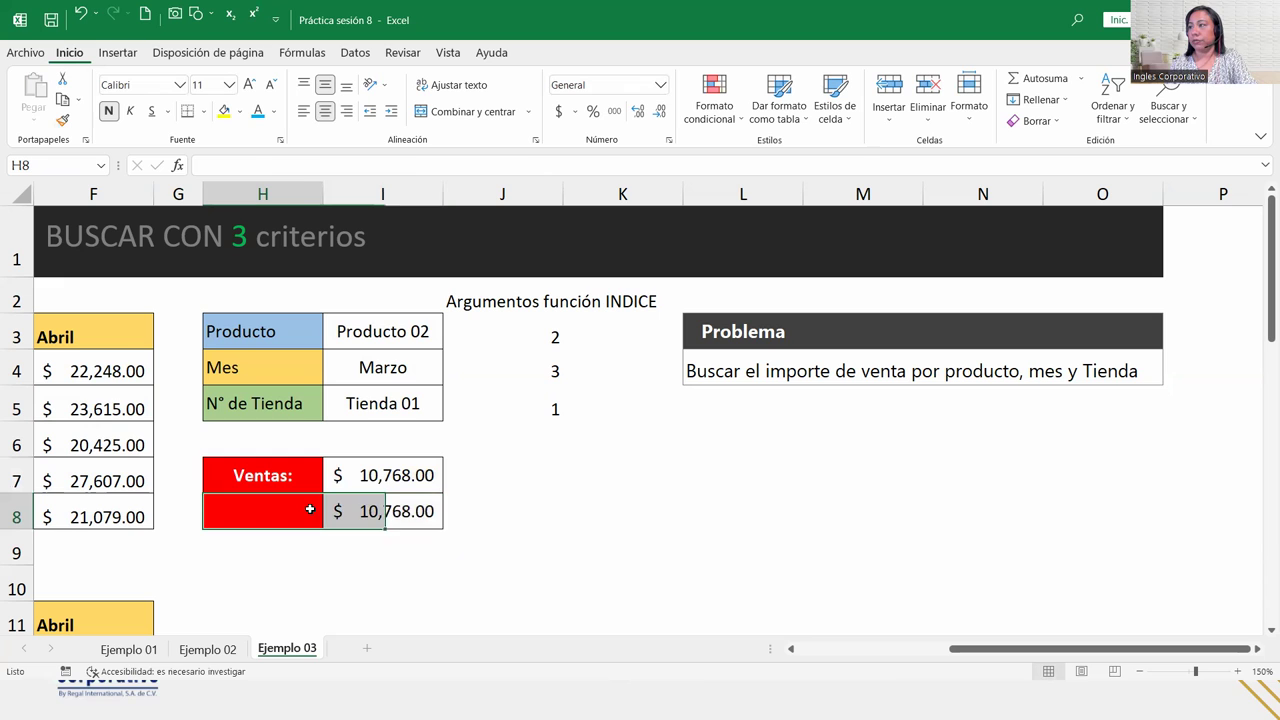
{"action": "left_click", "coordinate": [336, 510]}
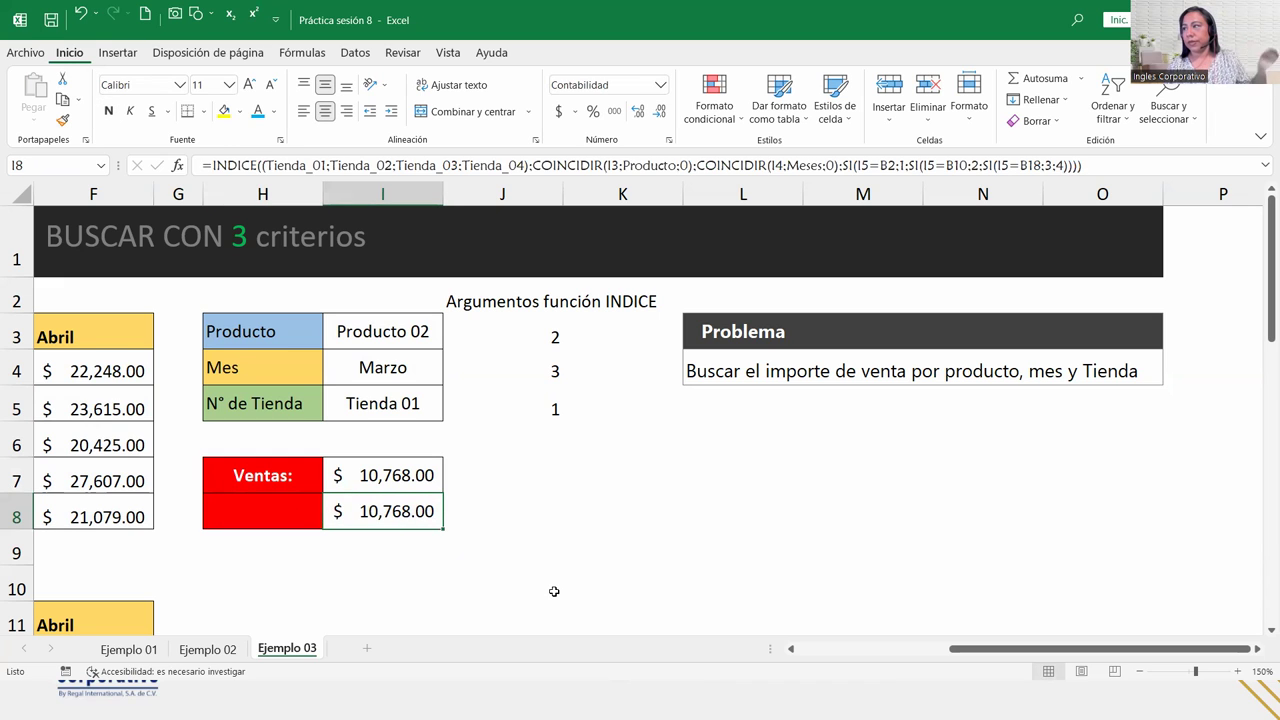
{"action": "mouse_move", "coordinate": [965, 649]}
{"action": "left_mouse_down"}
{"action": "mouse_move", "coordinate": [811, 667]}
{"action": "mouse_move", "coordinate": [811, 650]}
{"action": "left_mouse_up"}
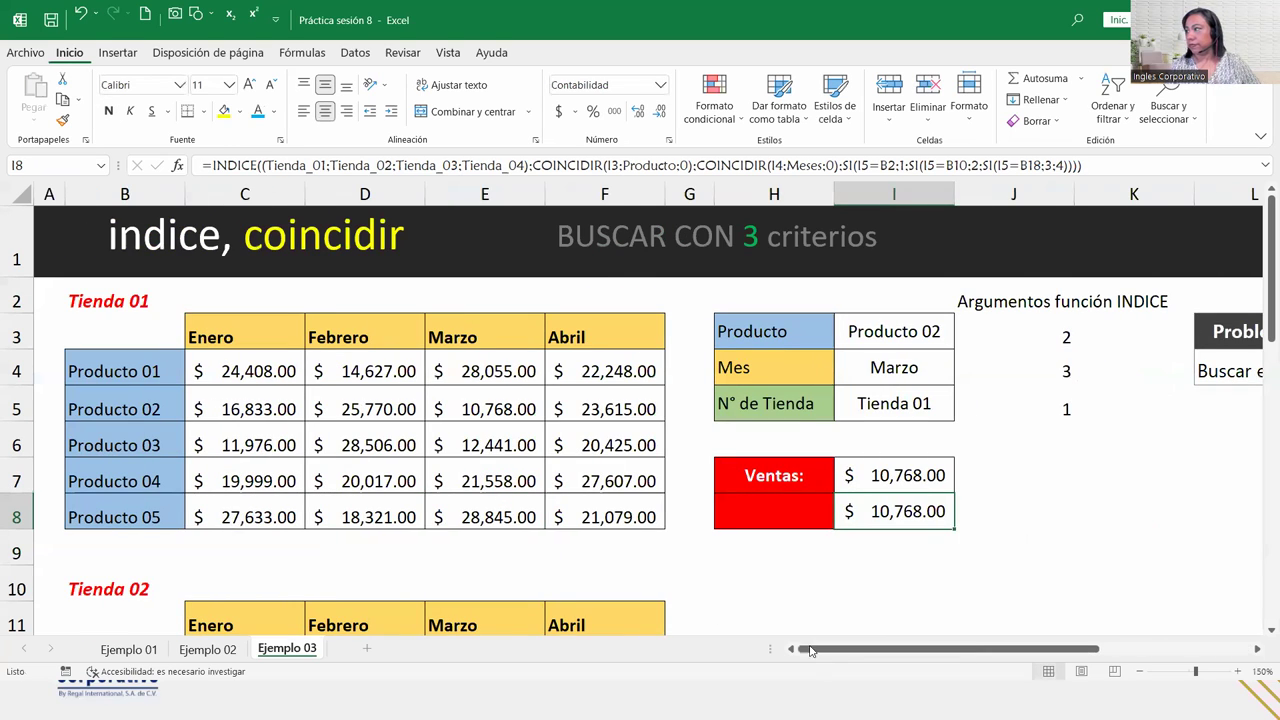